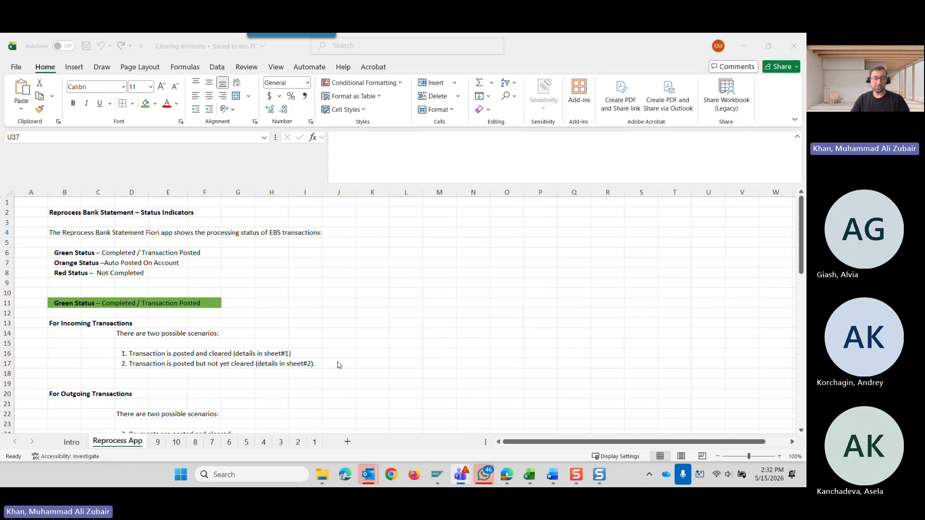
# Open the Intro sheet and examine the outgoing clearing accounts of the General Bank Account in C3:C5.
pyautogui.click(73, 444)
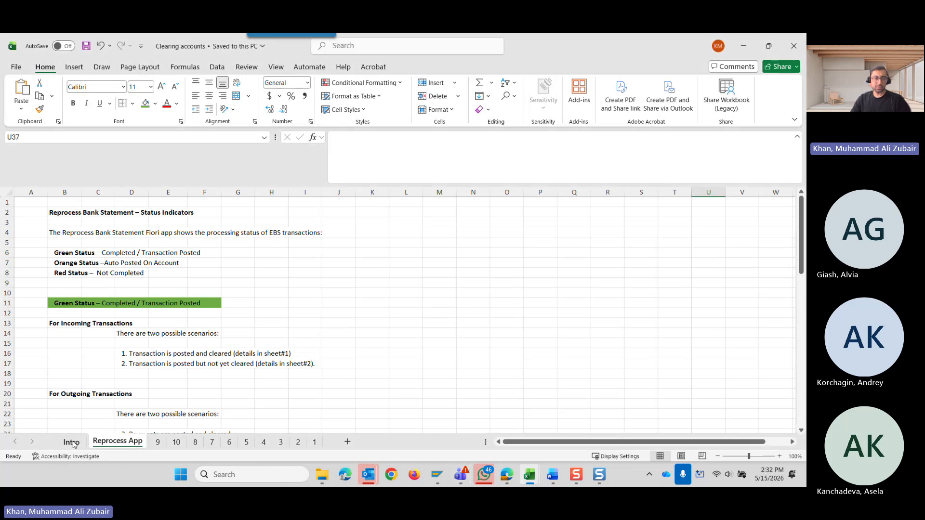
pyautogui.click(74, 444)
pyautogui.moveTo(504, 313); pyautogui.dragTo(503, 308)
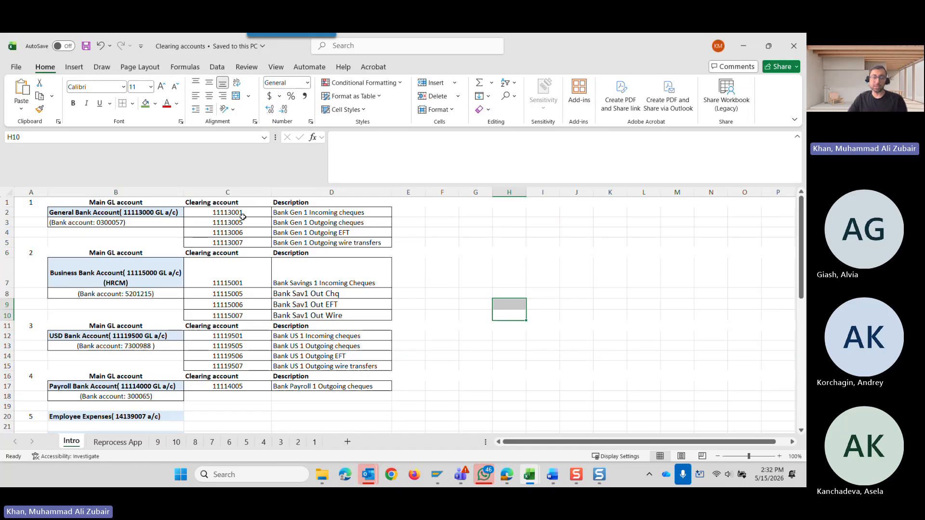
pyautogui.moveTo(249, 223); pyautogui.dragTo(249, 241)
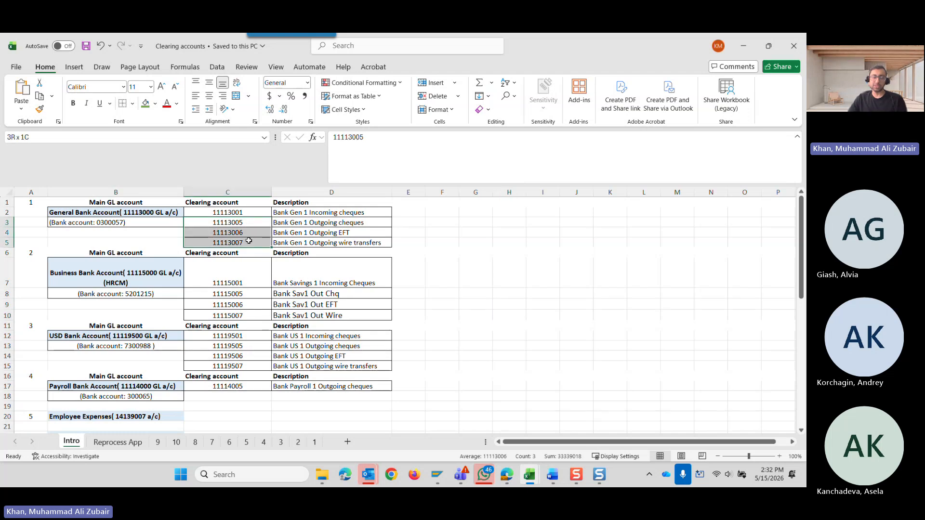
pyautogui.moveTo(249, 241); pyautogui.dragTo(248, 241)
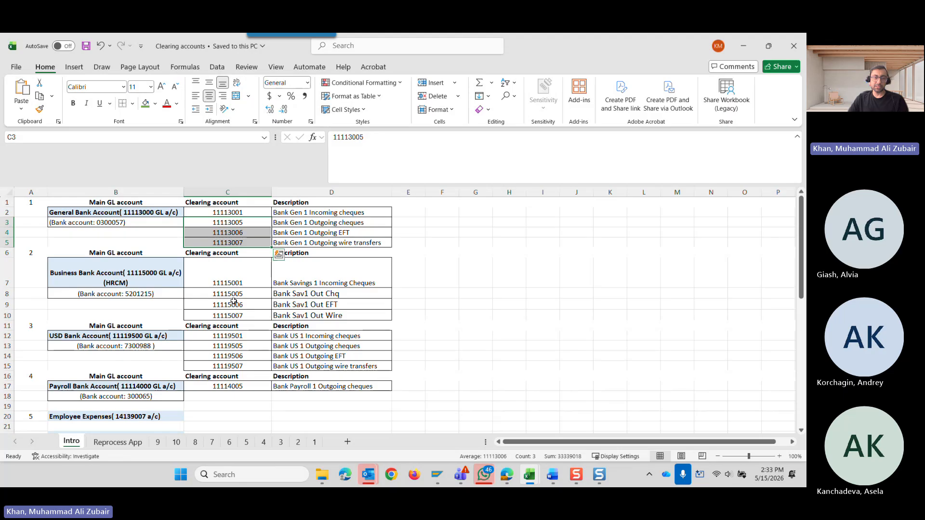
# Read the Intro sheet's bank account list and GL document type definitions, including the AB clearing type in B33.
pyautogui.scroll(-2, 234, 301)
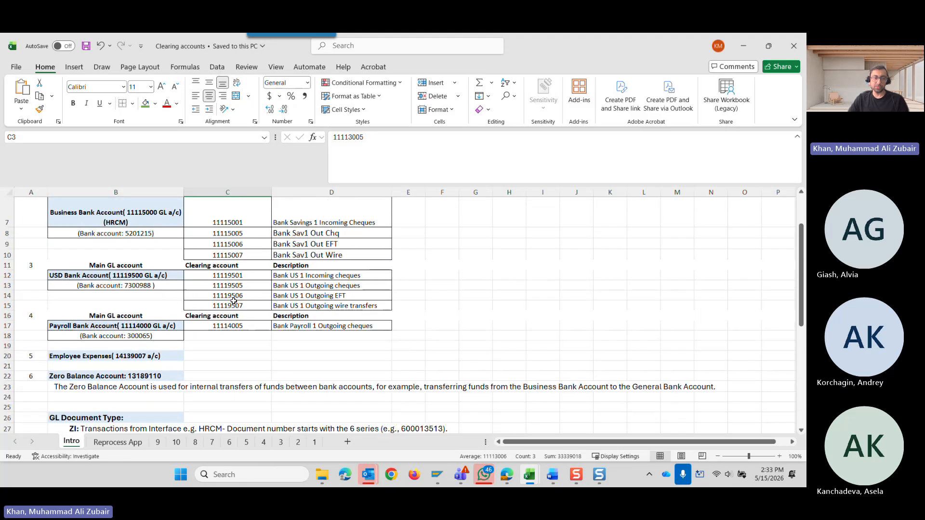
pyautogui.scroll(-5, 234, 301)
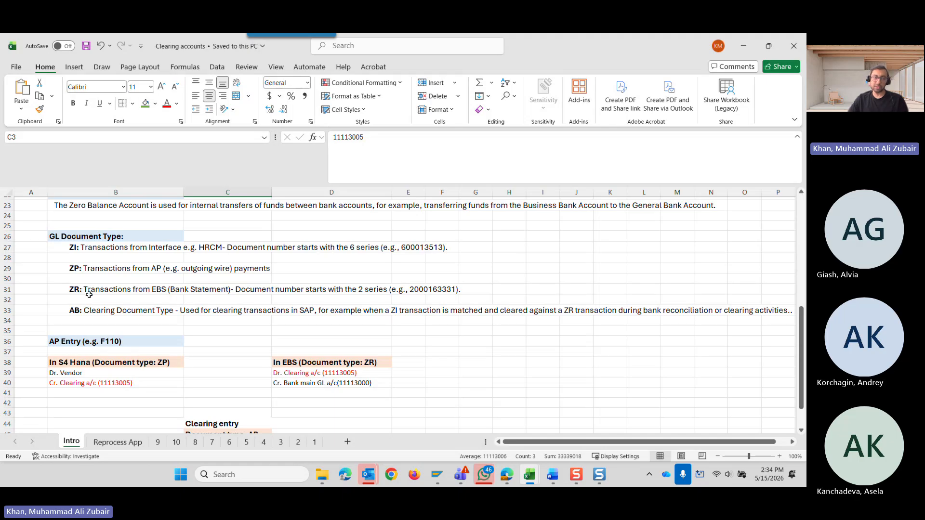
pyautogui.click(97, 311)
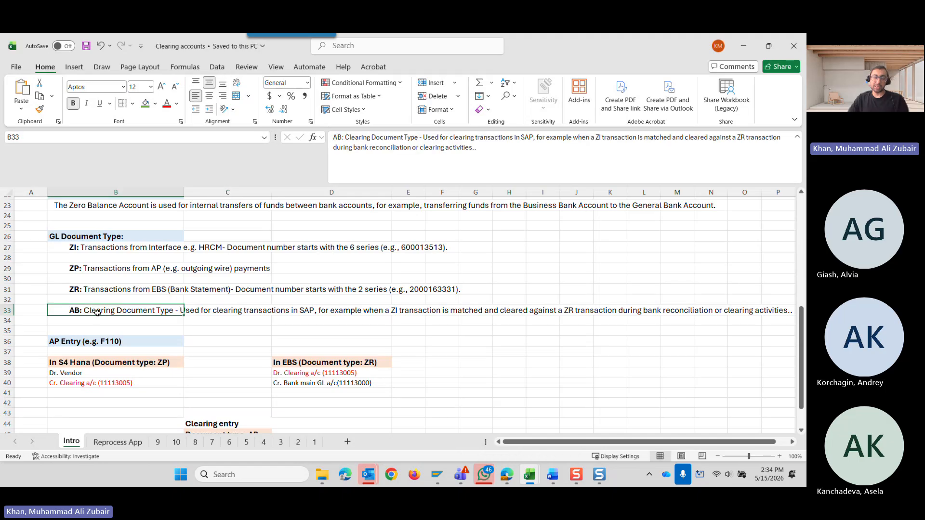
pyautogui.scroll(-2, 101, 322)
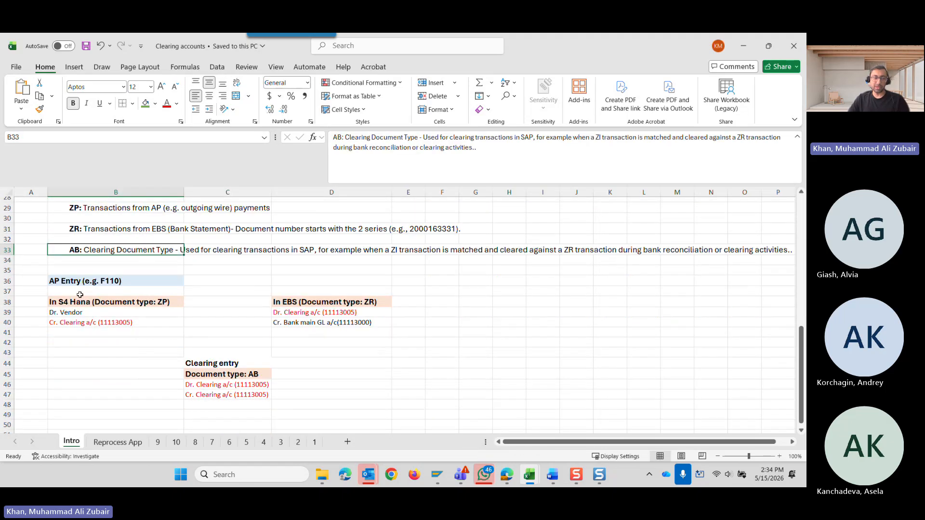
pyautogui.scroll(1, 80, 276)
pyautogui.scroll(1, 80, 276)
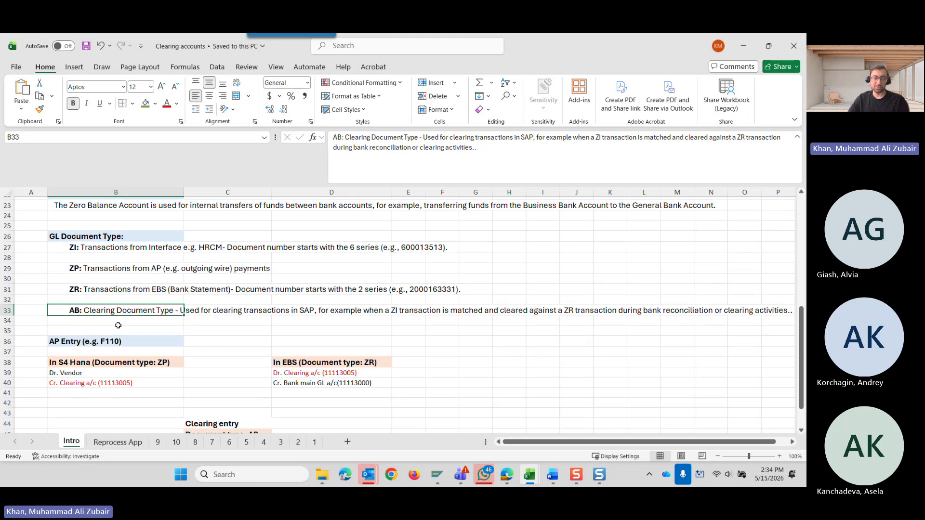
pyautogui.scroll(-2, 77, 281)
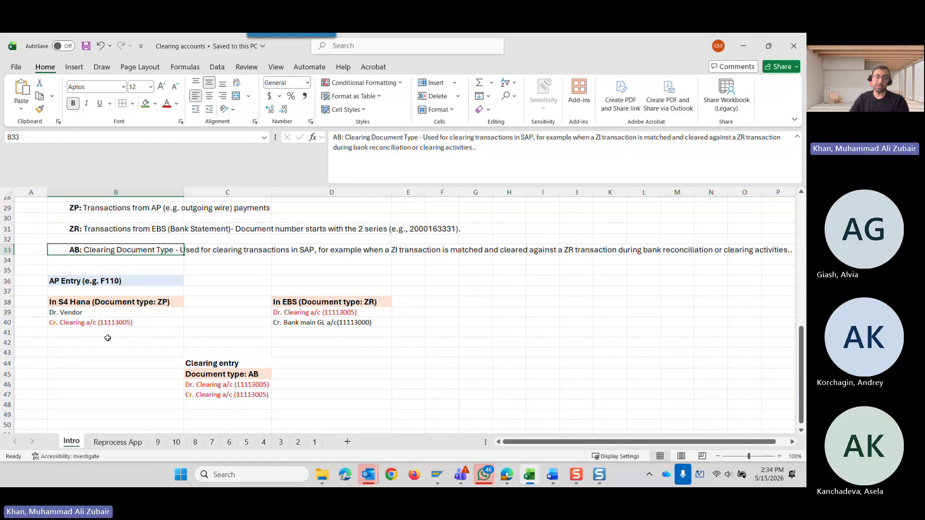
pyautogui.scroll(9, 107, 338)
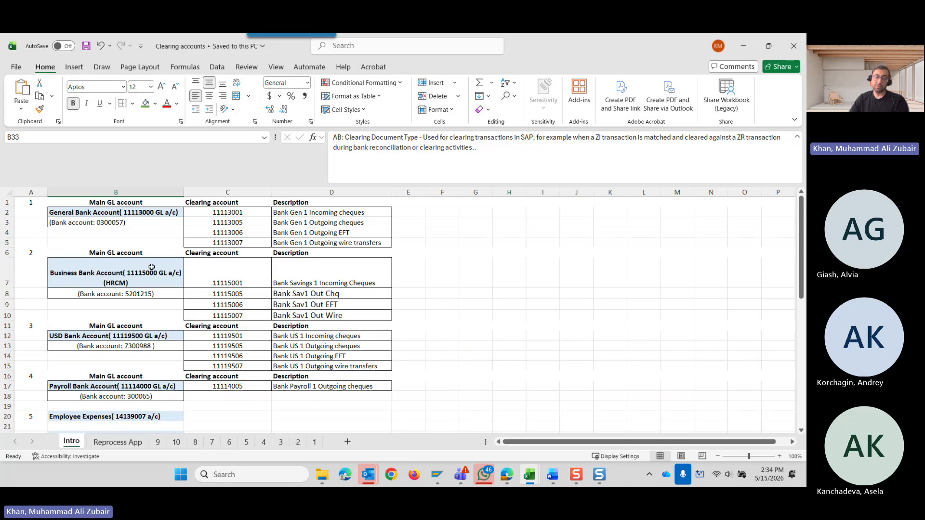
pyautogui.scroll(-9, 159, 308)
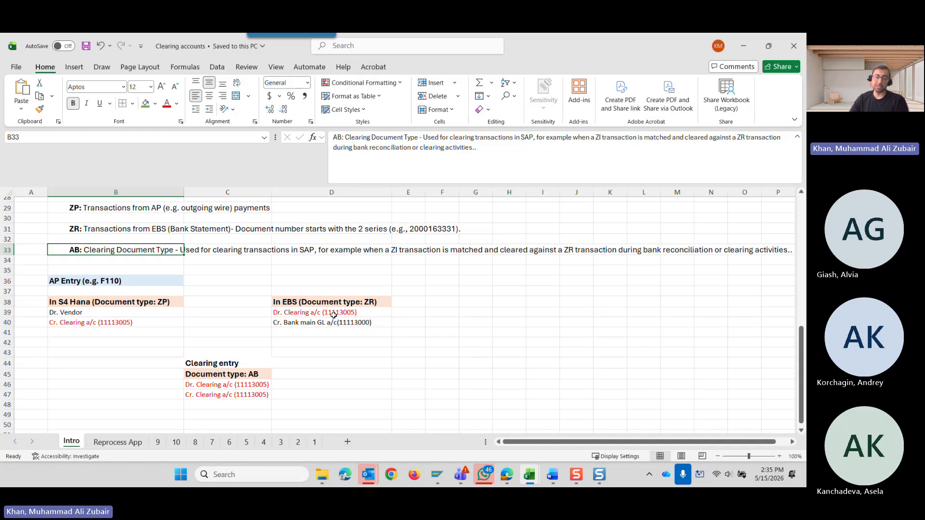
# Compare the vendor and clearing lines of the ZP posting with the clearing and bank lines of the ZR posting.
pyautogui.click(123, 322)
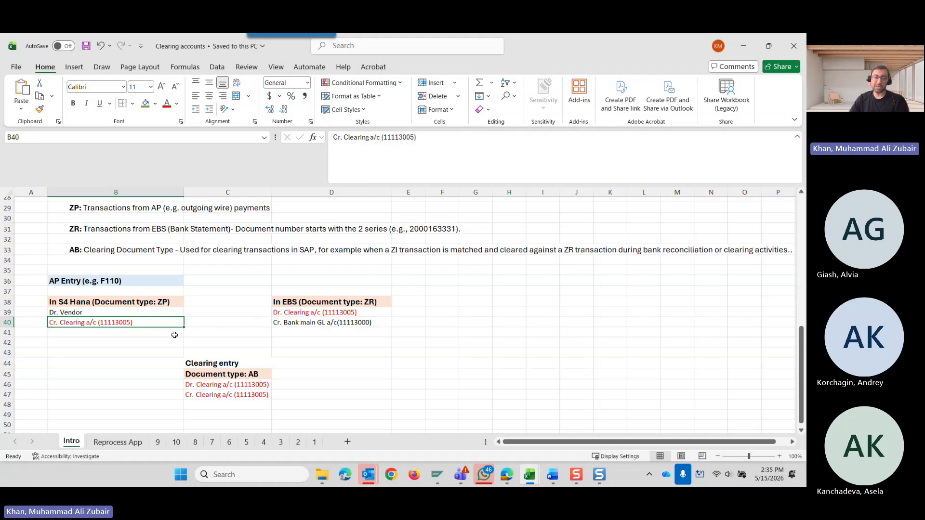
pyautogui.click(76, 313)
pyautogui.click(330, 325)
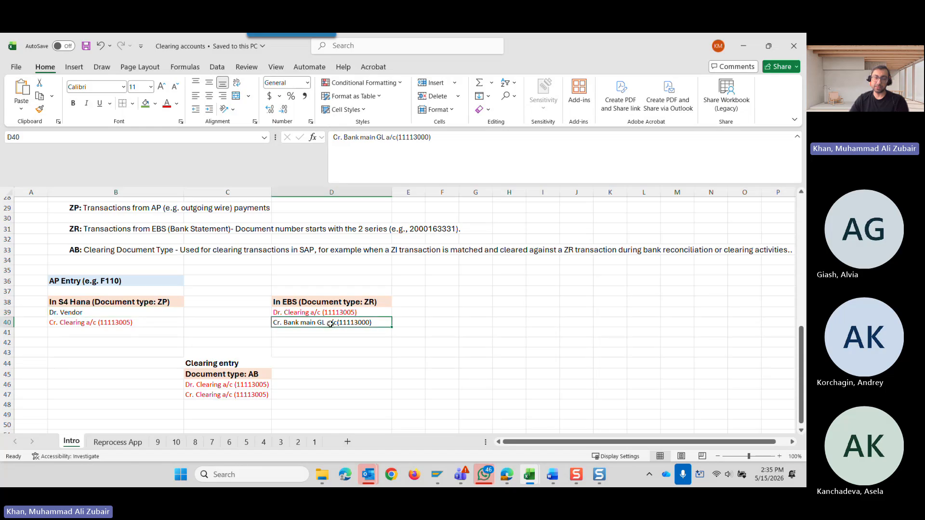
pyautogui.click(141, 324)
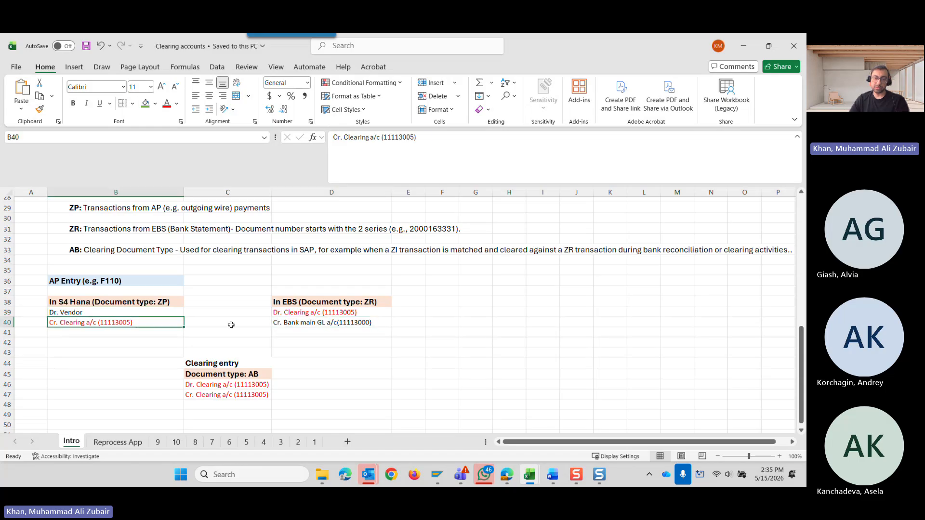
pyautogui.click(292, 314)
pyautogui.click(142, 326)
# Examine the ZP lines in B39:B40, the ZR lines in D39:D40 and the AB clearing entry below them.
pyautogui.scroll(-1, 219, 337)
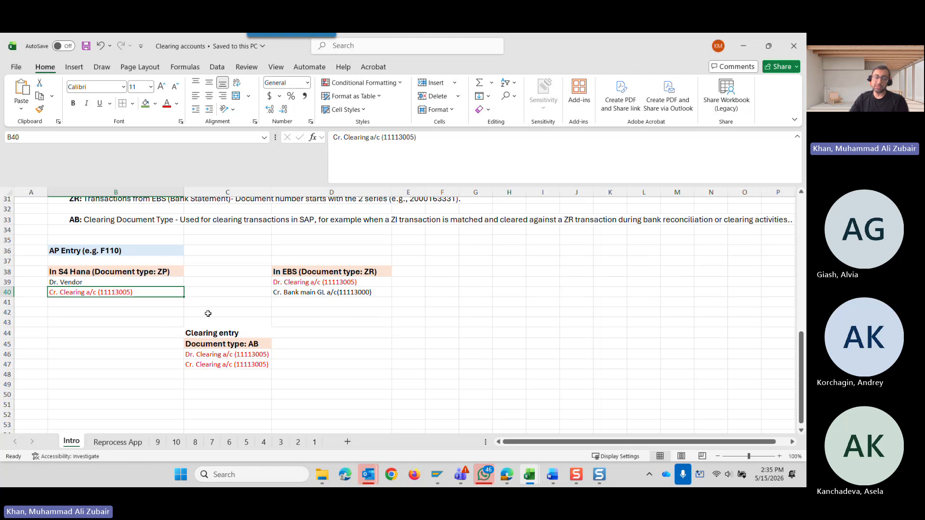
pyautogui.moveTo(142, 325); pyautogui.dragTo(295, 390)
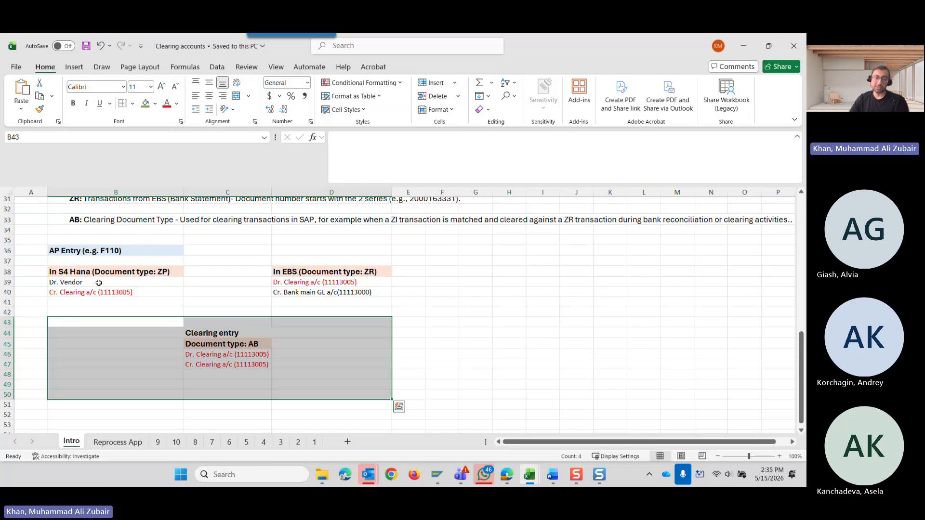
pyautogui.moveTo(98, 283); pyautogui.dragTo(100, 293)
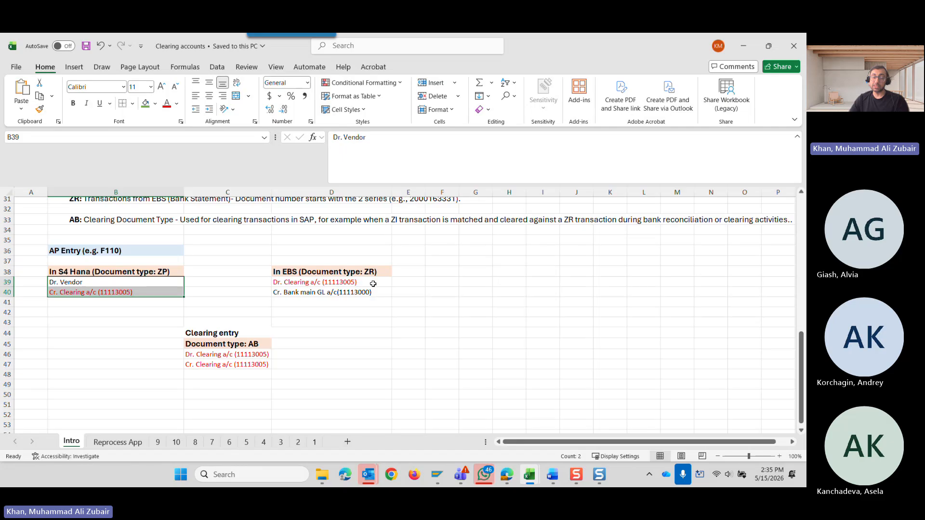
pyautogui.moveTo(373, 284); pyautogui.dragTo(371, 293)
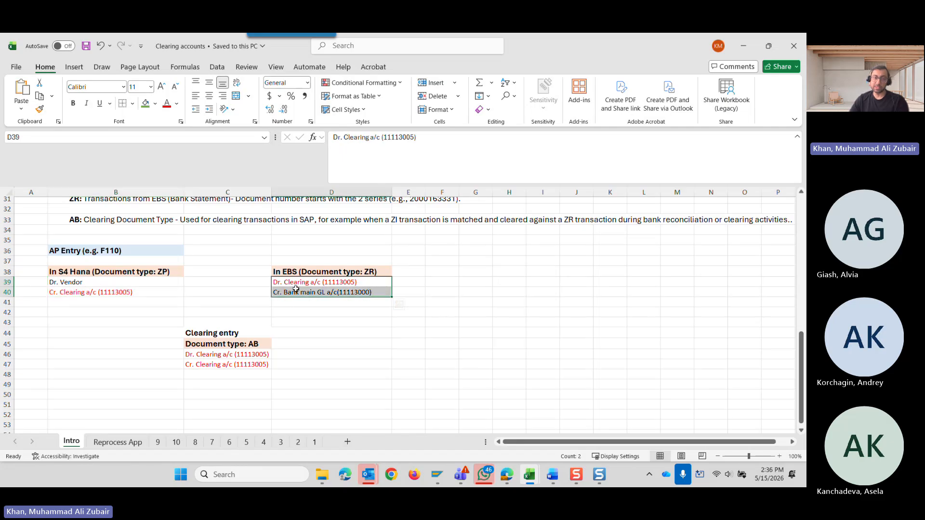
pyautogui.click(302, 323)
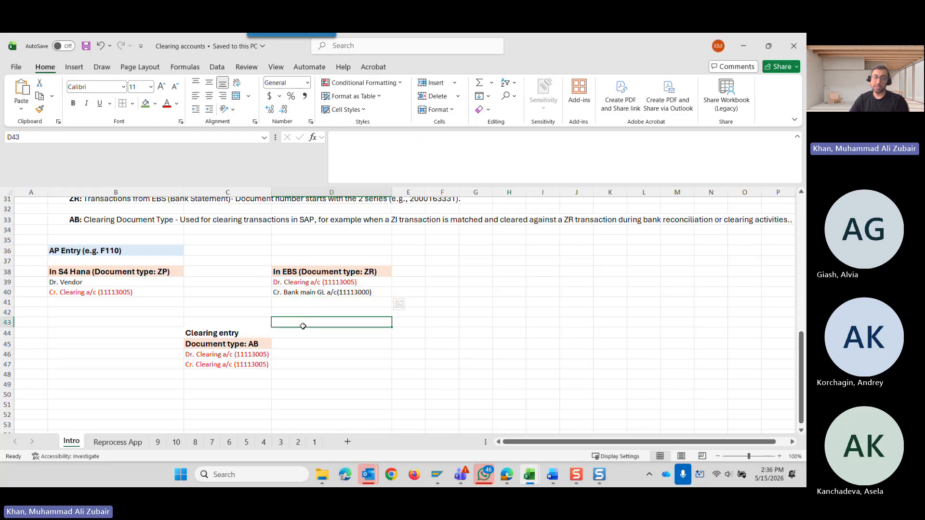
pyautogui.moveTo(160, 329); pyautogui.dragTo(293, 379)
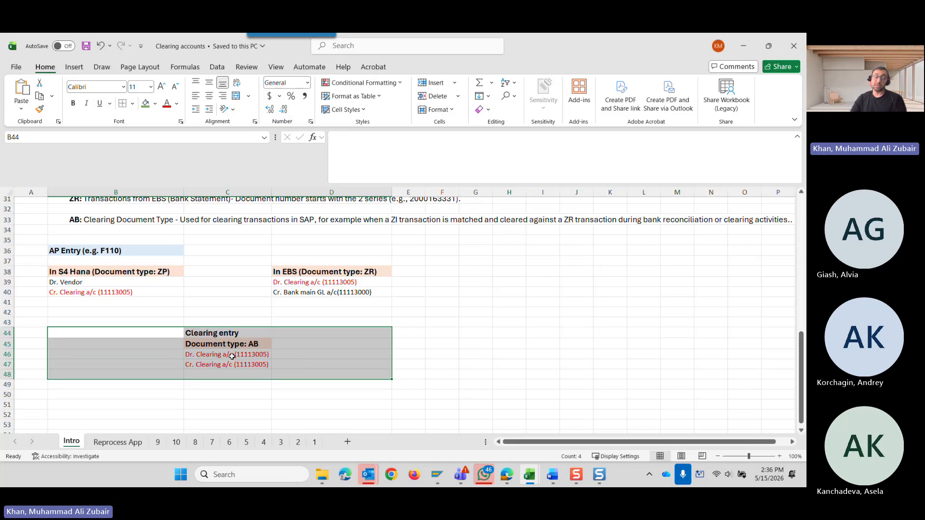
# Match the ZP credit clearing line in B40 with the ZR debit clearing line in D39, and highlight the clearing entry in B44:D48.
pyautogui.click(124, 295)
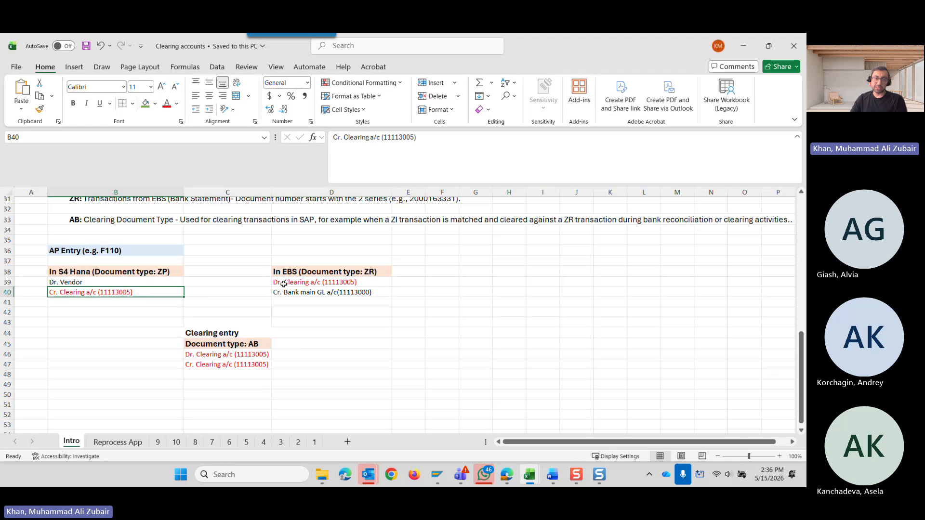
pyautogui.click(278, 282)
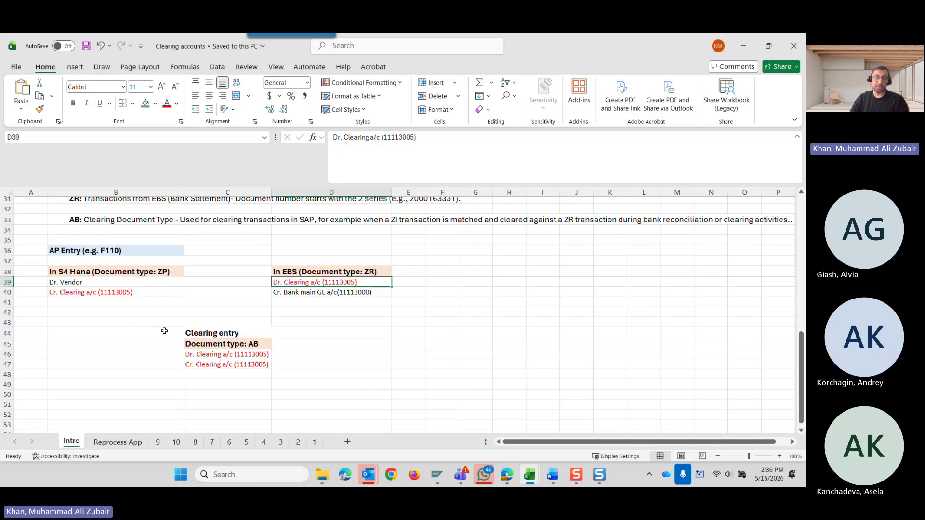
pyautogui.moveTo(161, 330); pyautogui.dragTo(300, 375)
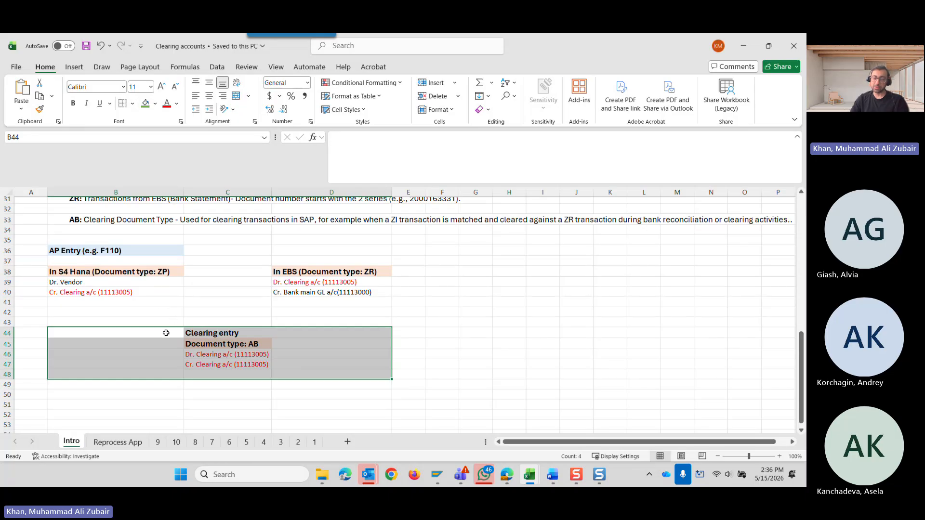
pyautogui.moveTo(165, 333); pyautogui.dragTo(296, 371)
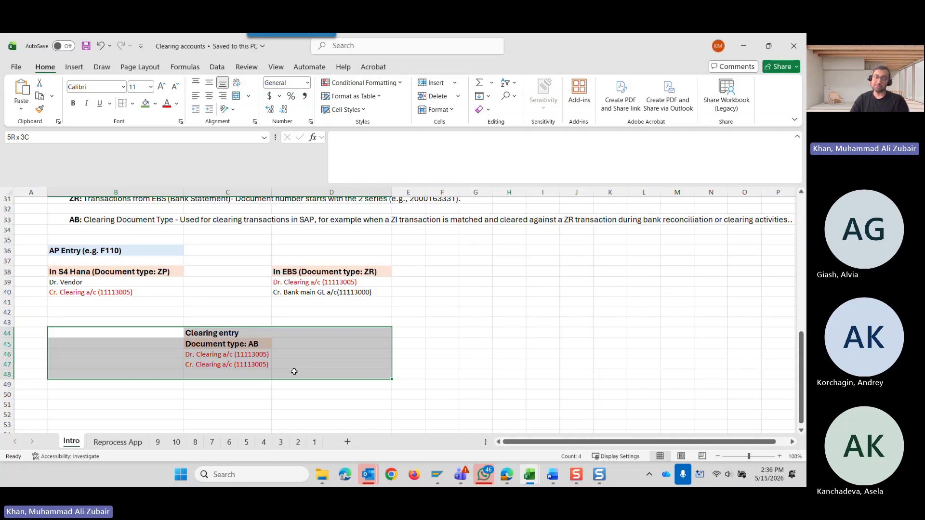
pyautogui.moveTo(294, 371); pyautogui.dragTo(295, 371)
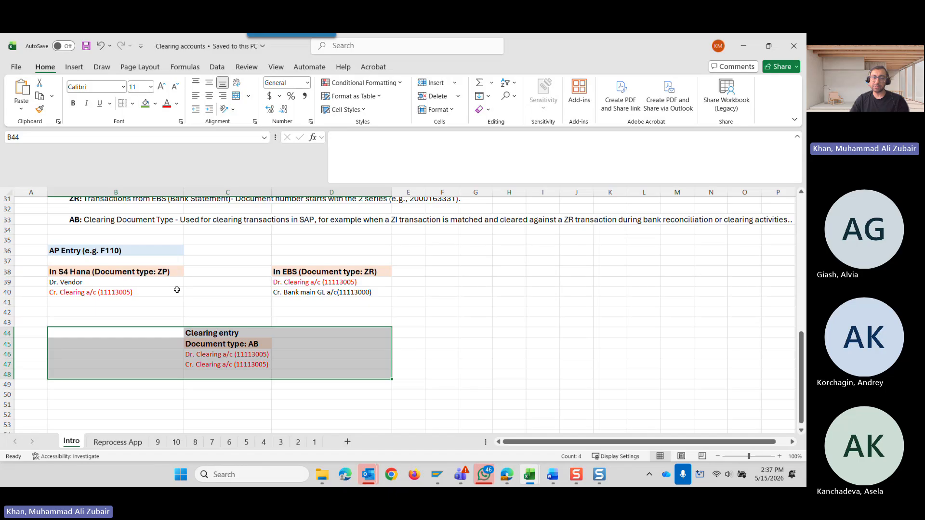
# Review how the credit clearing line in B40 is offset by the AB clearing entry, highlighting B44:D47.
pyautogui.click(124, 292)
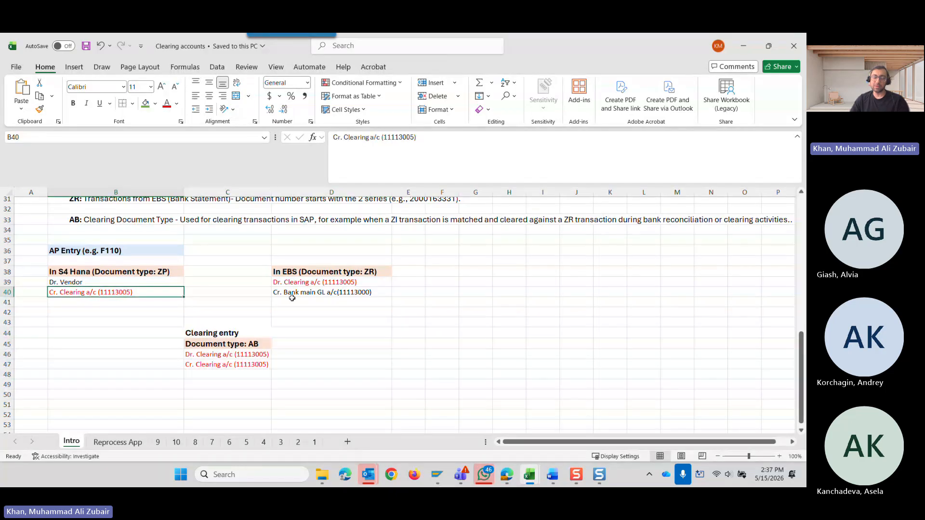
pyautogui.moveTo(166, 332); pyautogui.dragTo(323, 378)
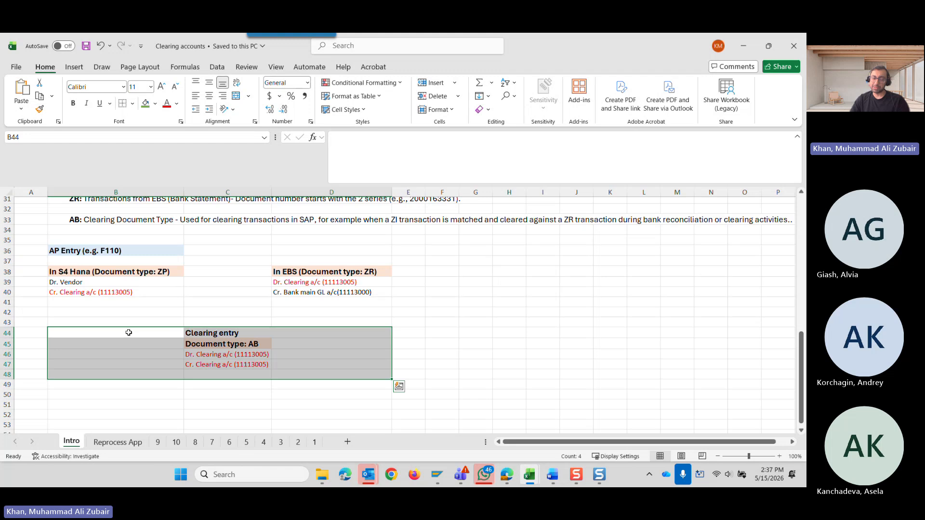
pyautogui.moveTo(129, 332); pyautogui.dragTo(324, 375)
pyautogui.click(172, 333)
pyautogui.moveTo(171, 333); pyautogui.dragTo(284, 365)
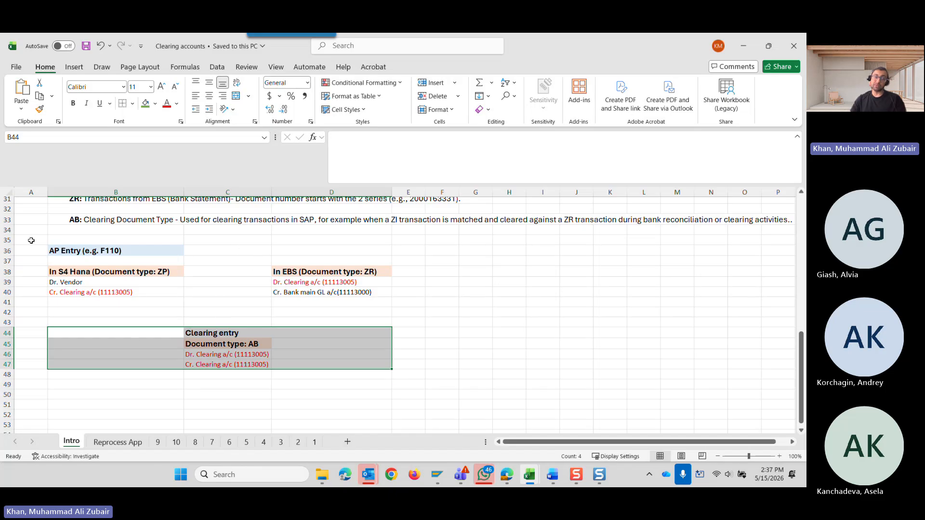
# Highlight the whole AP Entry example in A35:E50, followed by its S4 Hana, EBS and clearing entry blocks in turn.
pyautogui.moveTo(34, 238); pyautogui.dragTo(406, 395)
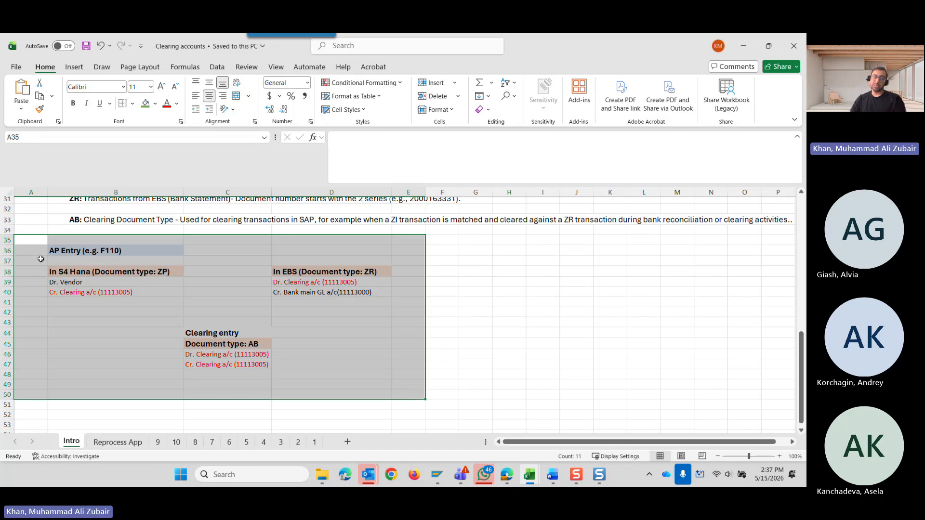
pyautogui.moveTo(41, 259); pyautogui.dragTo(123, 300)
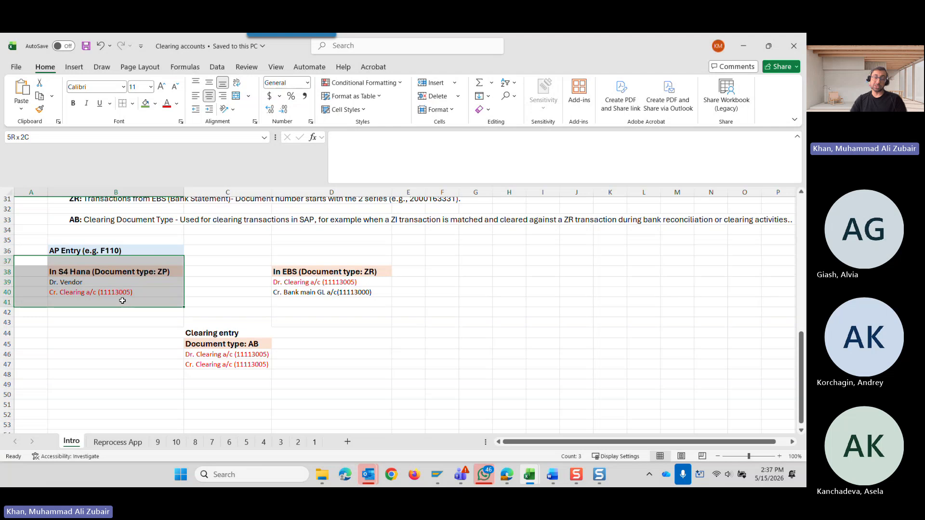
pyautogui.moveTo(251, 260); pyautogui.dragTo(345, 302)
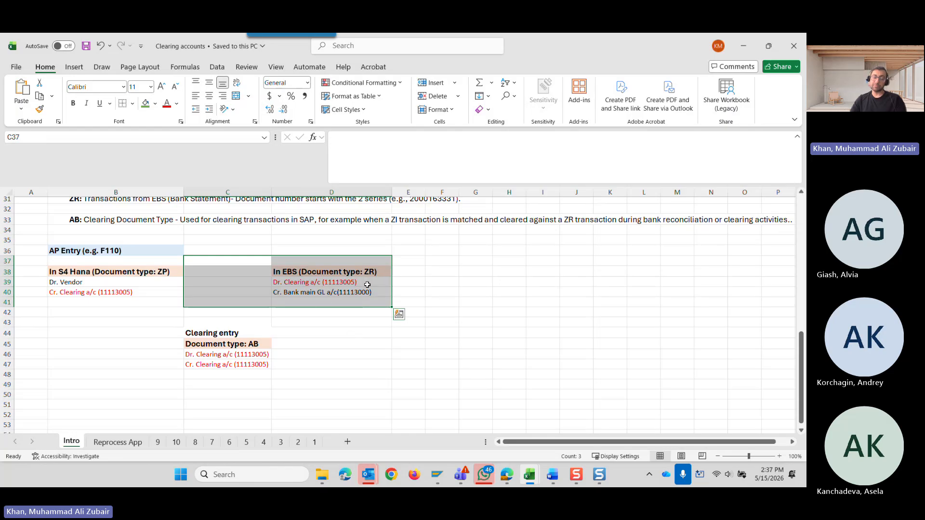
pyautogui.moveTo(150, 336); pyautogui.dragTo(305, 384)
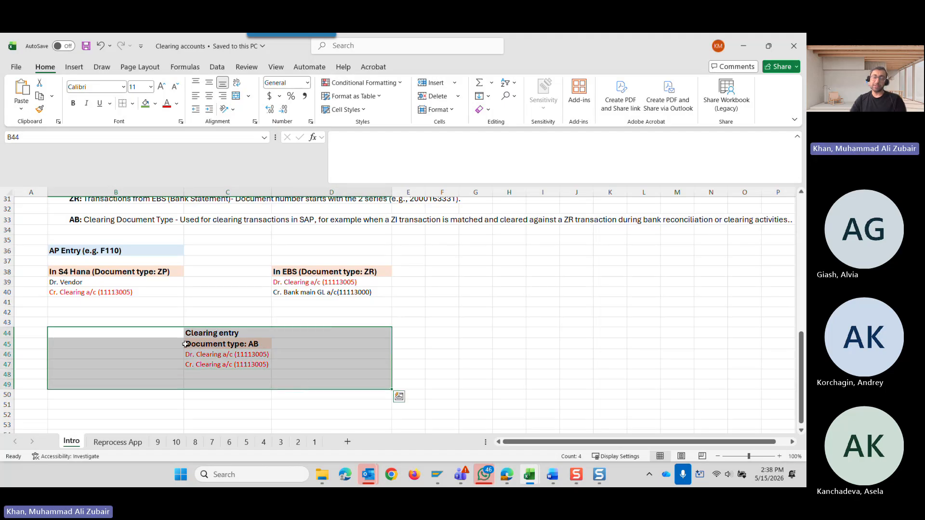
pyautogui.moveTo(157, 333); pyautogui.dragTo(313, 375)
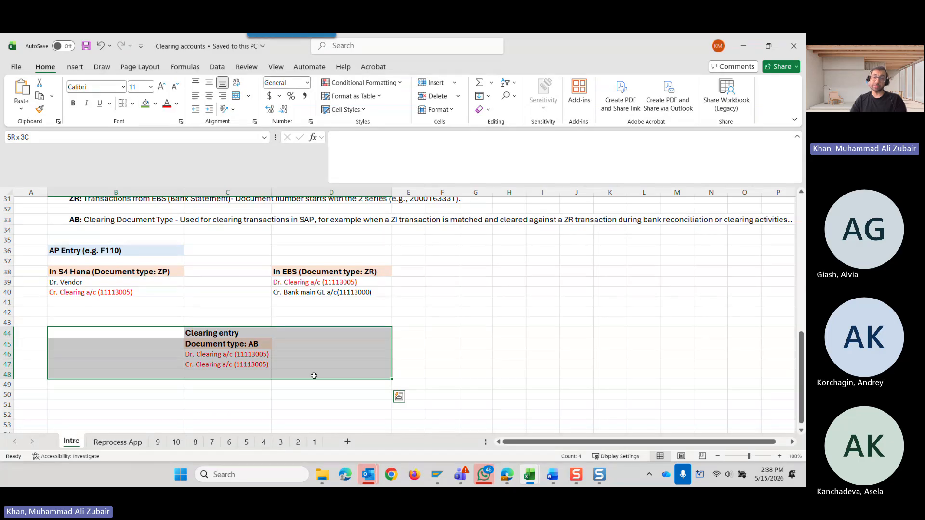
pyautogui.moveTo(314, 376); pyautogui.dragTo(314, 375)
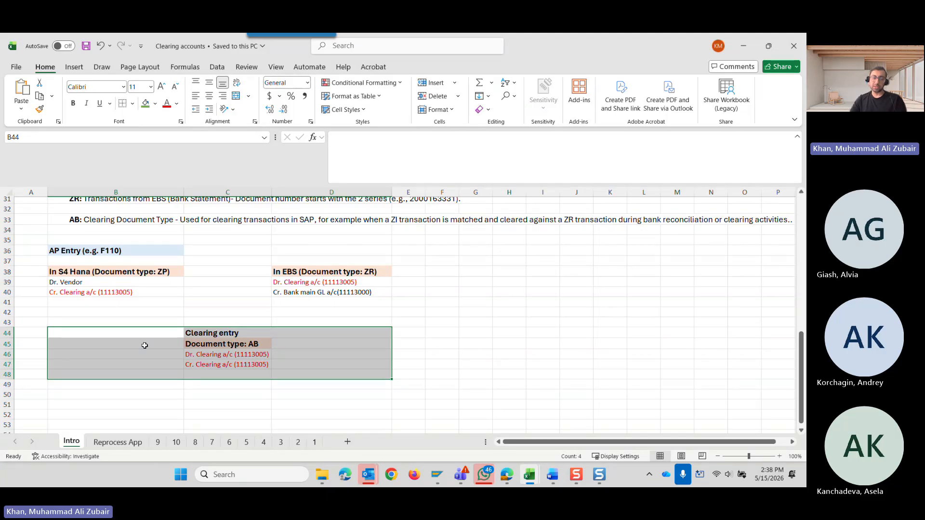
# Review the S4 Hana, EBS and clearing entry blocks of the AP Entry example once more, highlighting A37:F49.
pyautogui.click(152, 329)
pyautogui.click(137, 273)
pyautogui.click(304, 273)
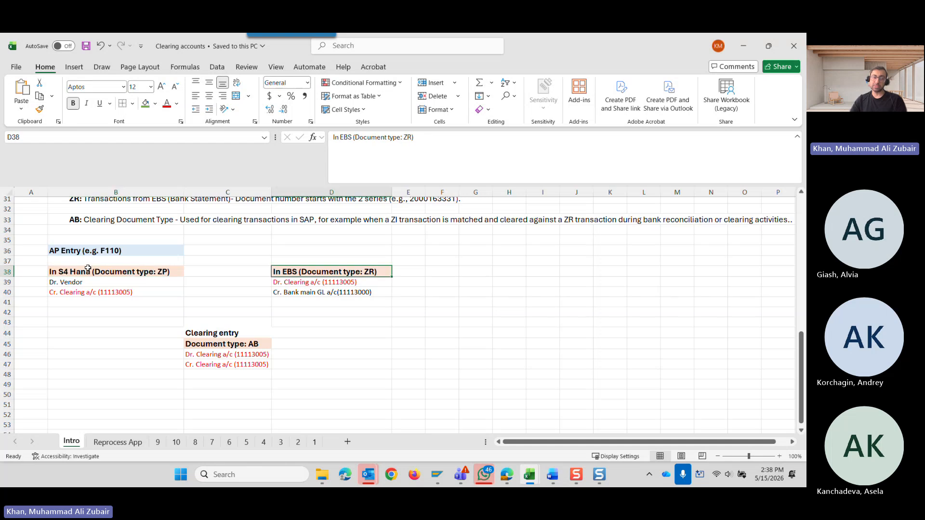
pyautogui.click(32, 265)
pyautogui.moveTo(32, 265); pyautogui.dragTo(442, 380)
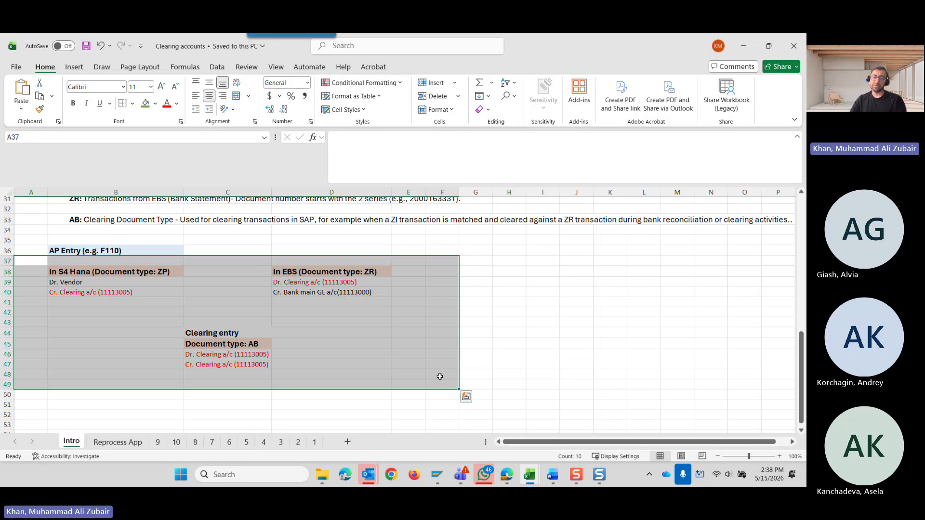
pyautogui.click(374, 343)
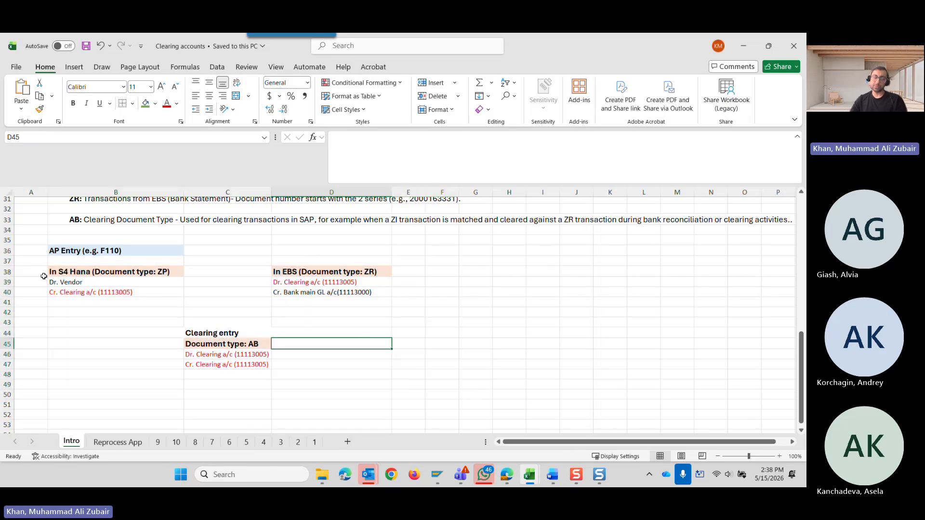
pyautogui.click(28, 272)
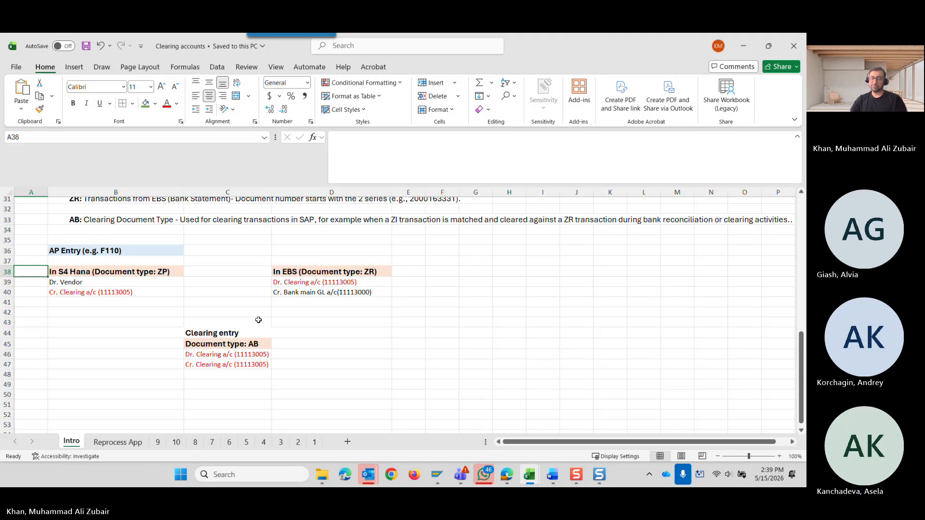
# Skim the Reprocess App sheet's explanations of the green, orange and red statuses and return to its beginning.
pyautogui.scroll(10, 234, 304)
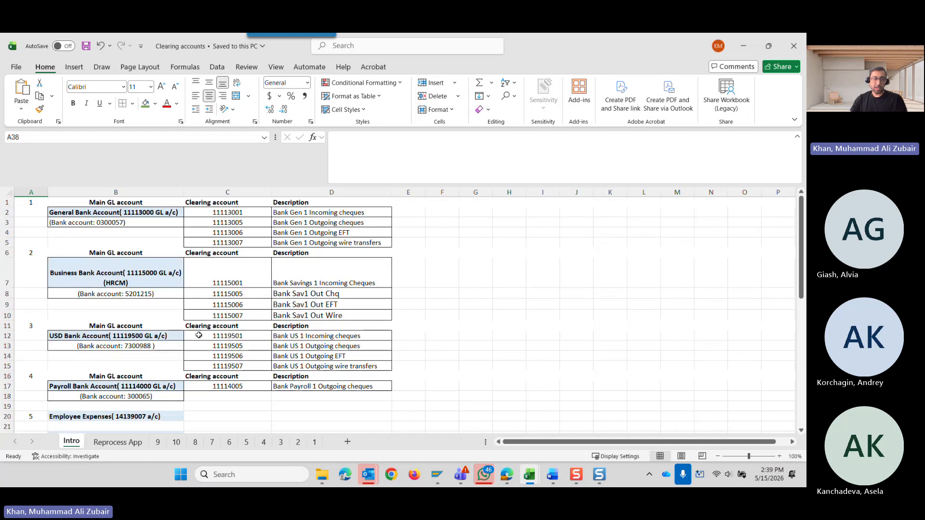
pyautogui.hotkey('ctrl', 'pagedown')
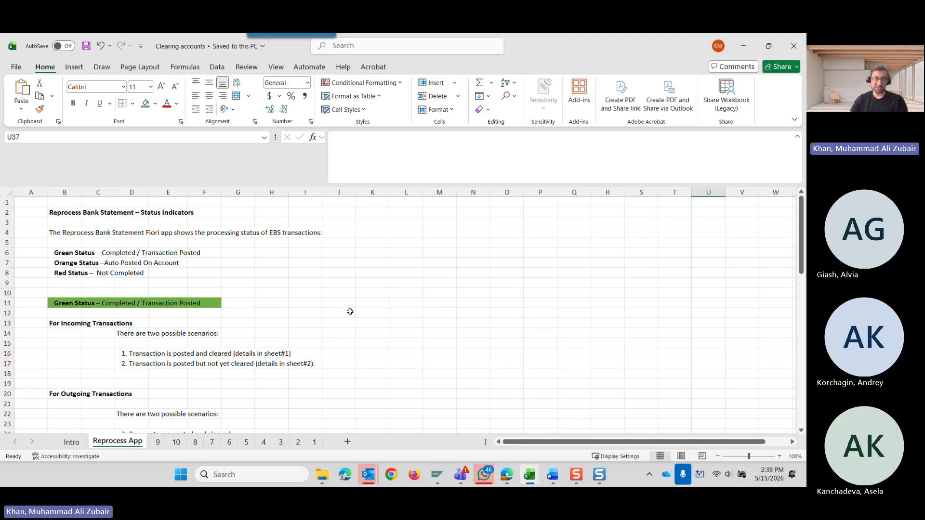
pyautogui.scroll(-4, 351, 311)
pyautogui.scroll(-14, 350, 312)
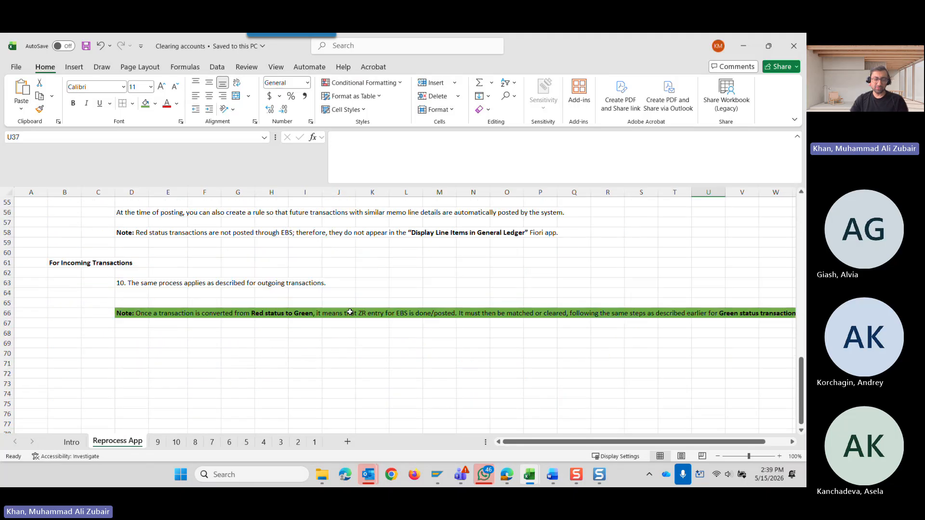
pyautogui.scroll(5, 350, 312)
pyautogui.scroll(1, 350, 311)
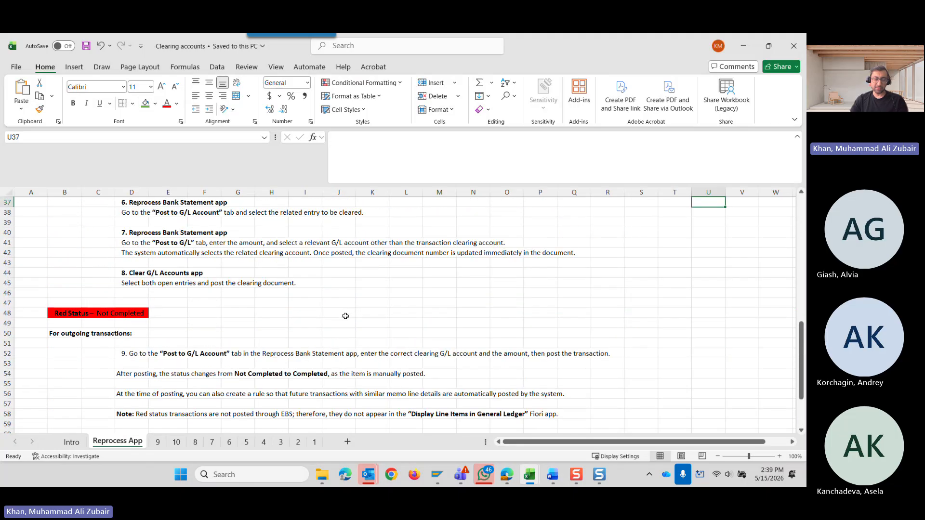
pyautogui.scroll(8, 326, 318)
pyautogui.scroll(1, 326, 317)
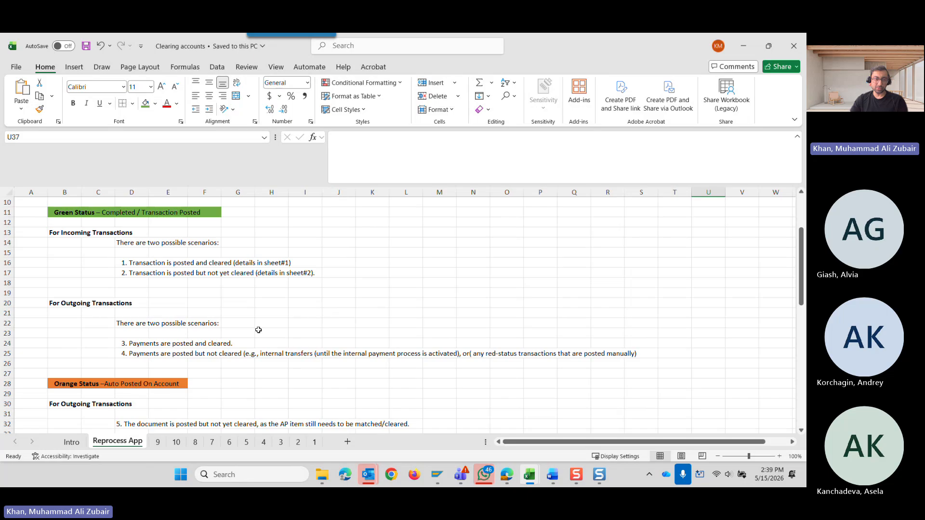
pyautogui.scroll(1, 259, 330)
pyautogui.scroll(2, 259, 330)
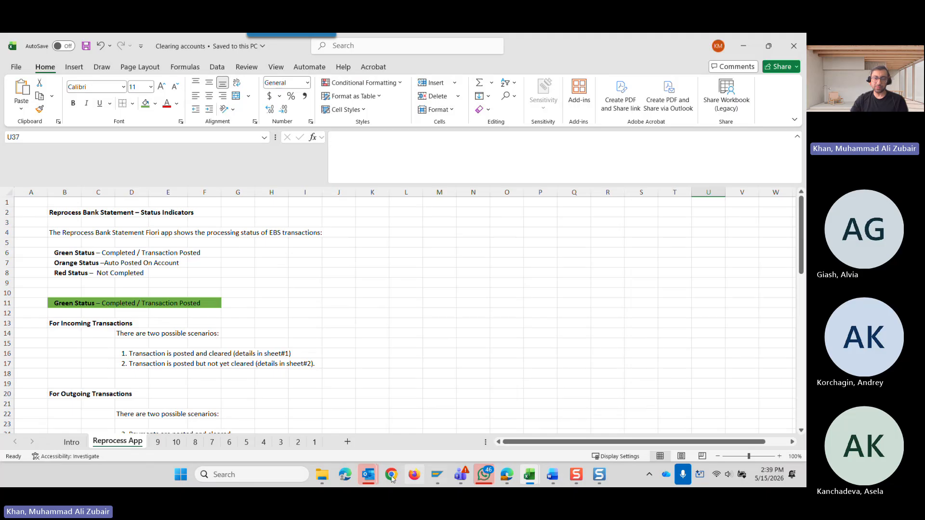
# Switch to the Edge window with SAP's Reprocess Bank Statement Items and maximize it.
pyautogui.moveTo(483, 474)
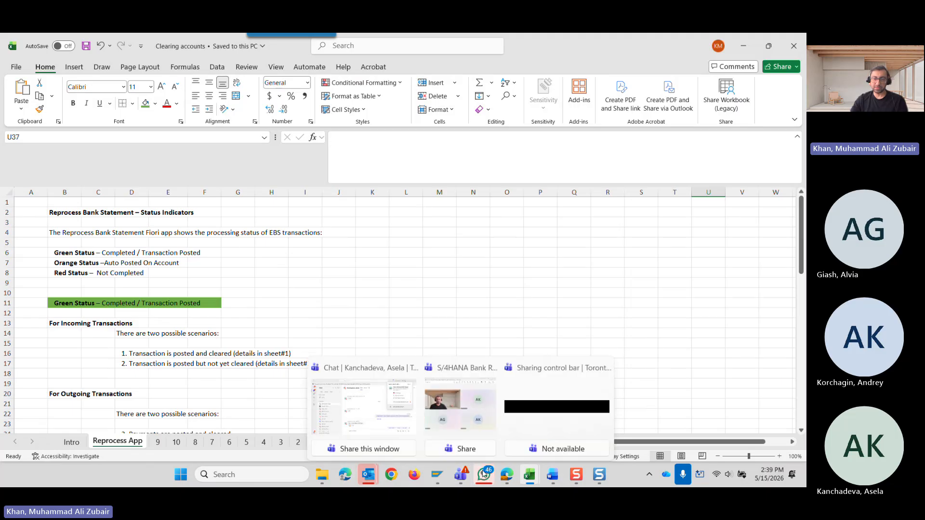
pyautogui.click(507, 476)
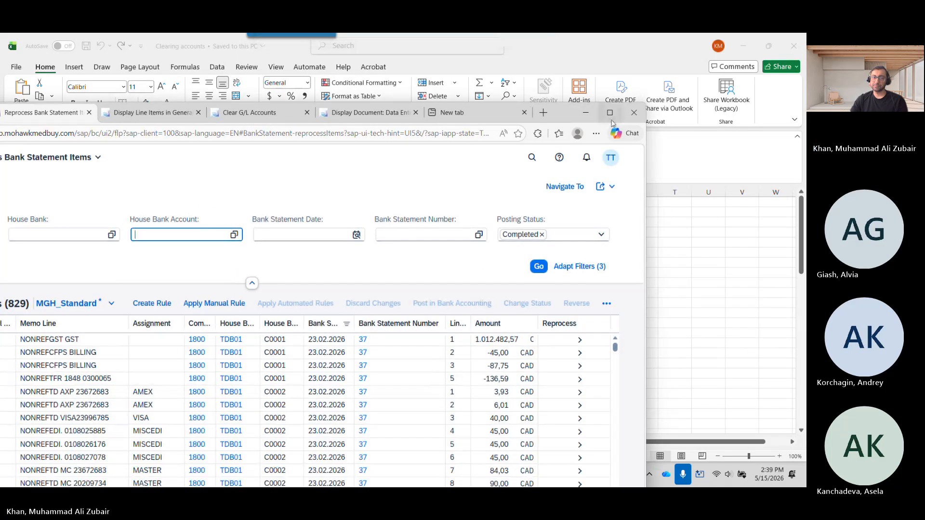
pyautogui.click(609, 114)
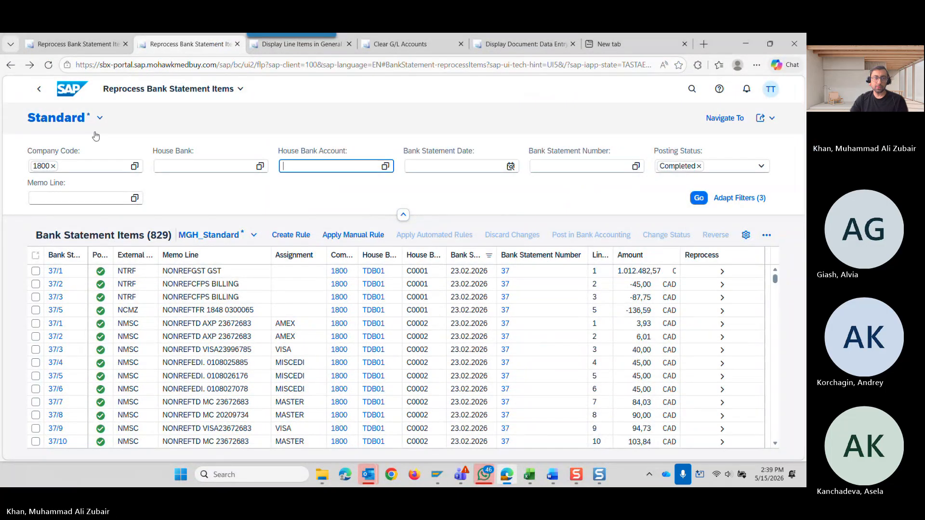
# Return to the SAP home page, search for "repr" and open the Reprocess Bank Statement Items app.
pyautogui.click(67, 95)
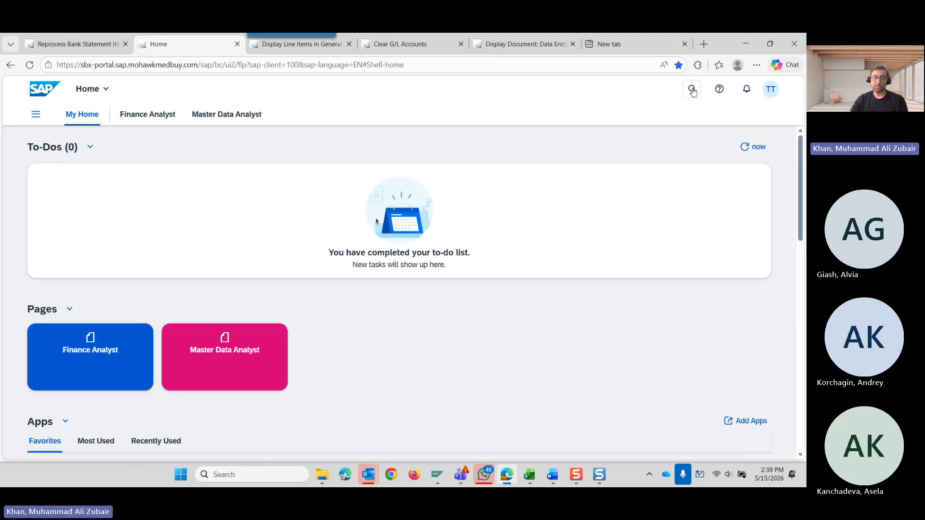
pyautogui.click(692, 90)
pyautogui.write('re')
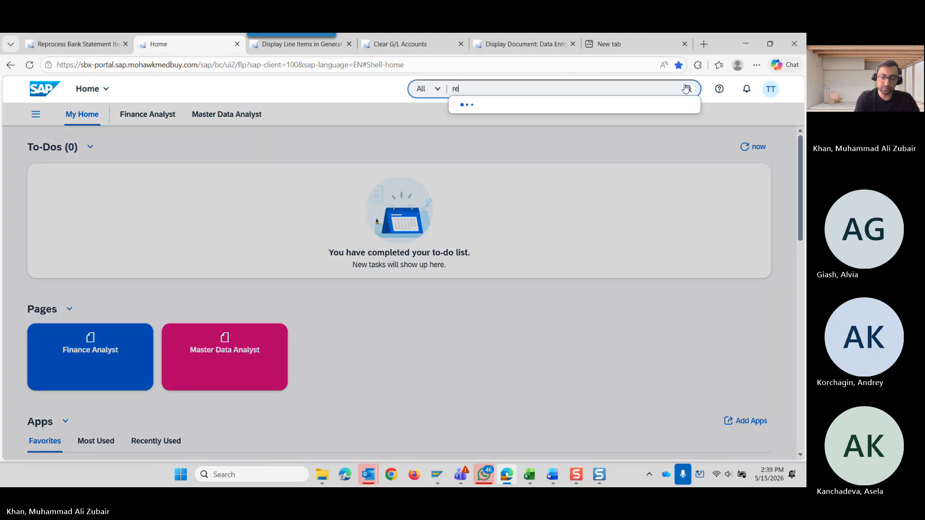
pyautogui.write('pr')
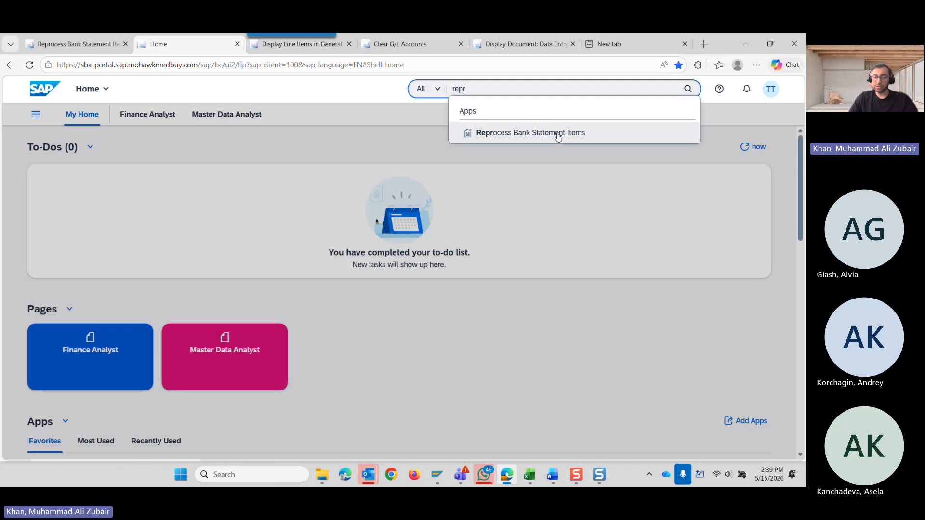
pyautogui.click(558, 136)
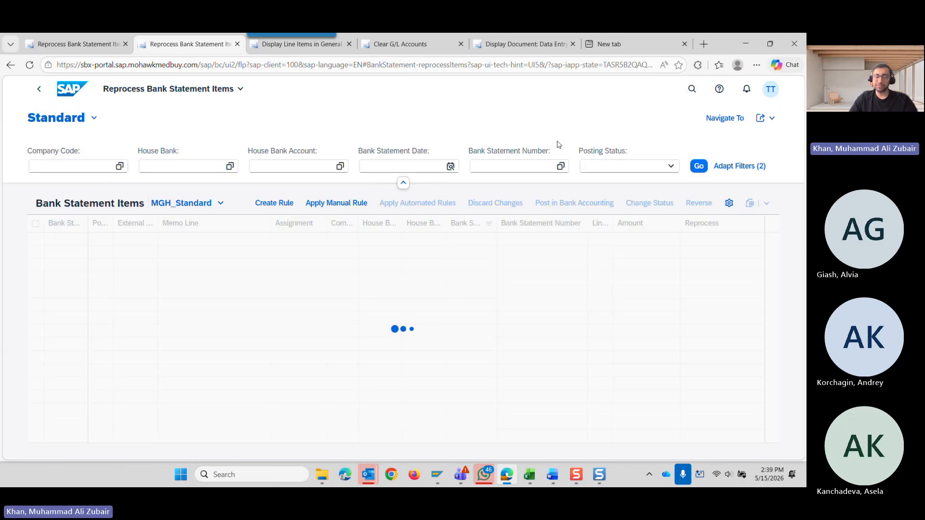
# Go back to the SAP home page, search for "bank stat" and open the Manage Bank Statements app.
pyautogui.click(69, 92)
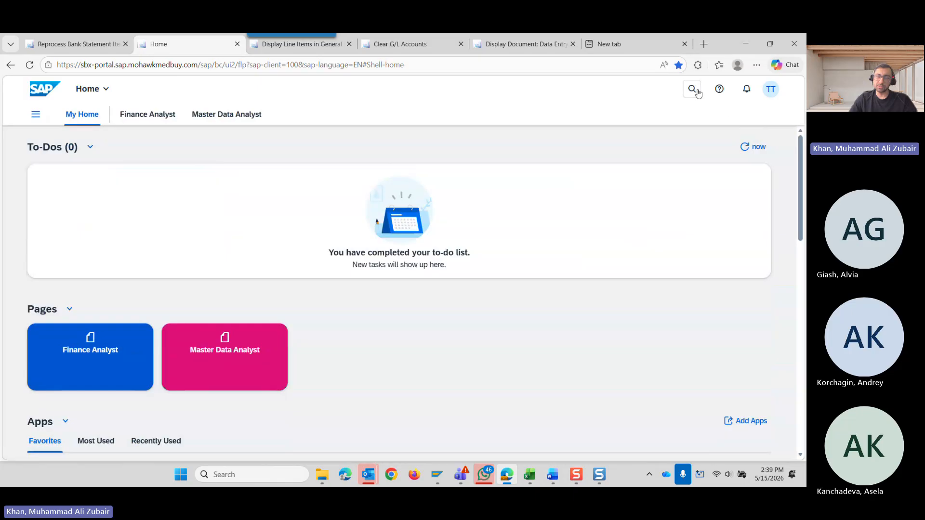
pyautogui.click(694, 90)
pyautogui.write('b')
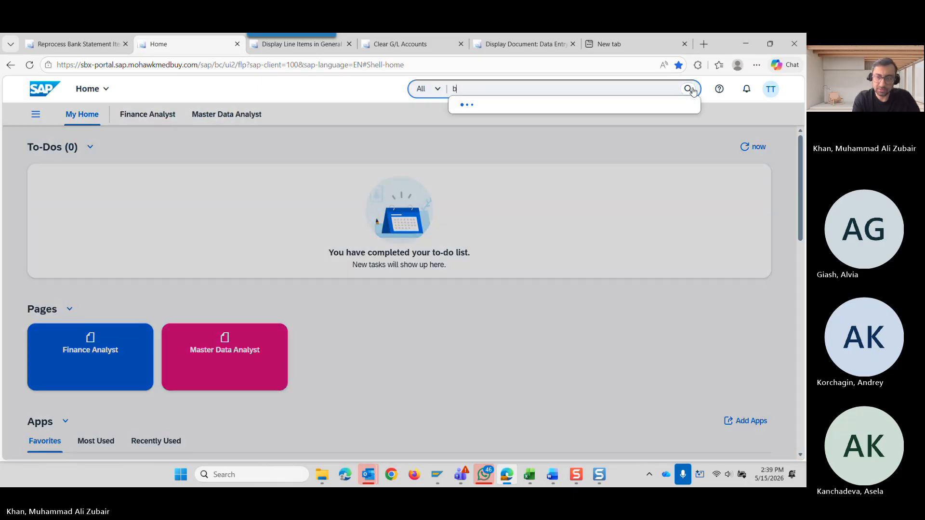
pyautogui.write('ank')
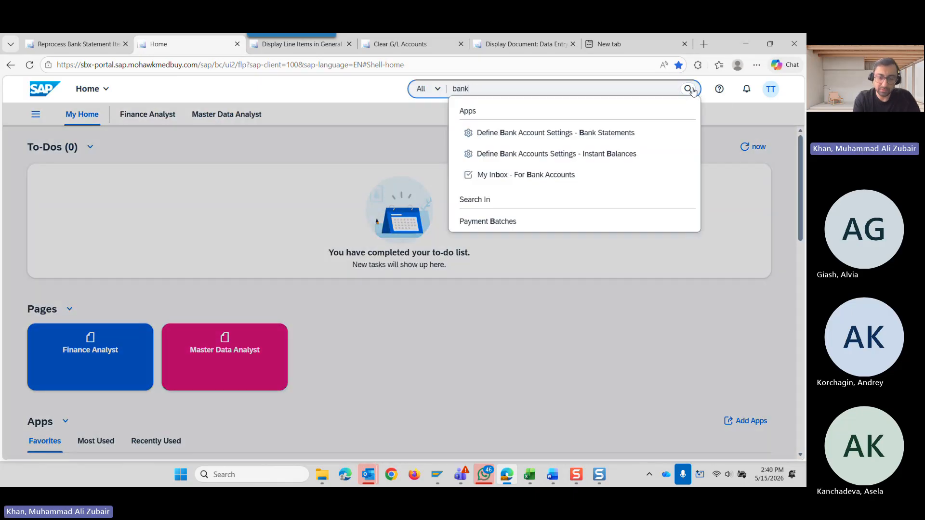
pyautogui.write(' stat')
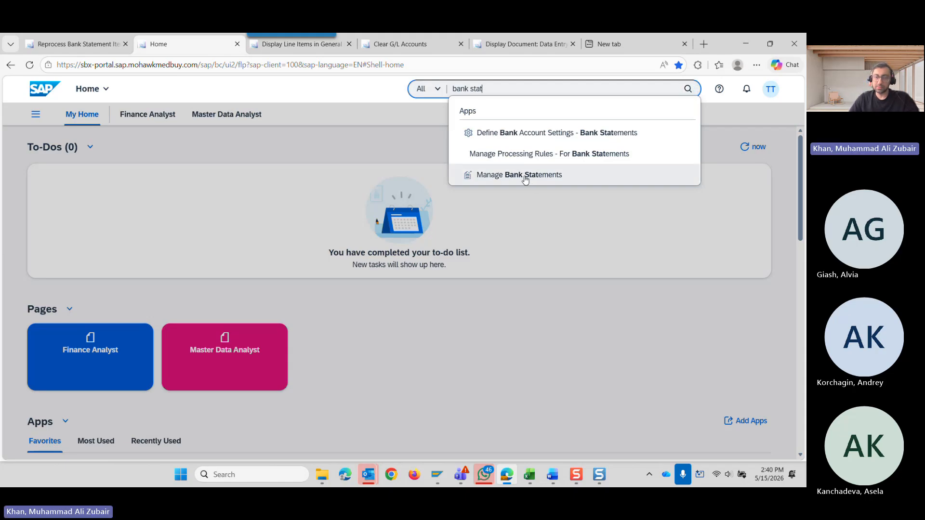
pyautogui.click(527, 176)
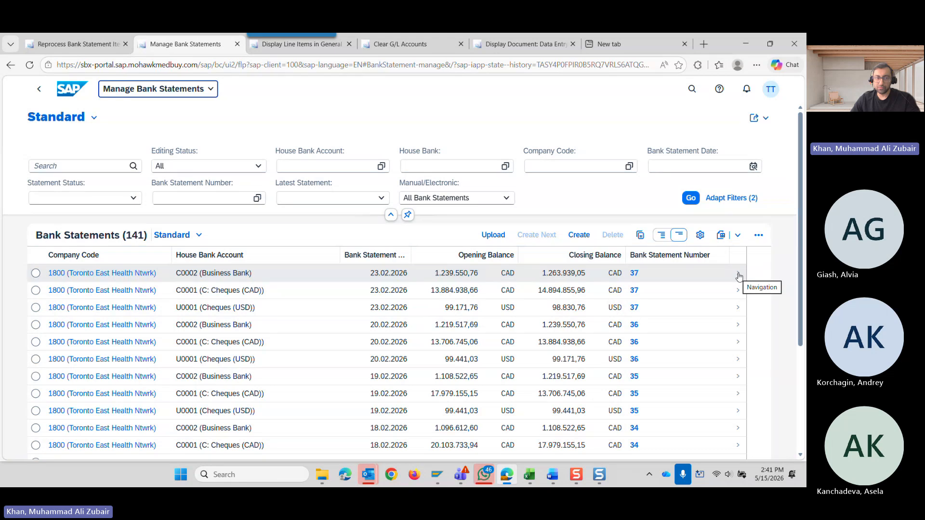
# Expand the bank statement rows to check their statement status and possible action, and restore the compact list.
pyautogui.click(662, 236)
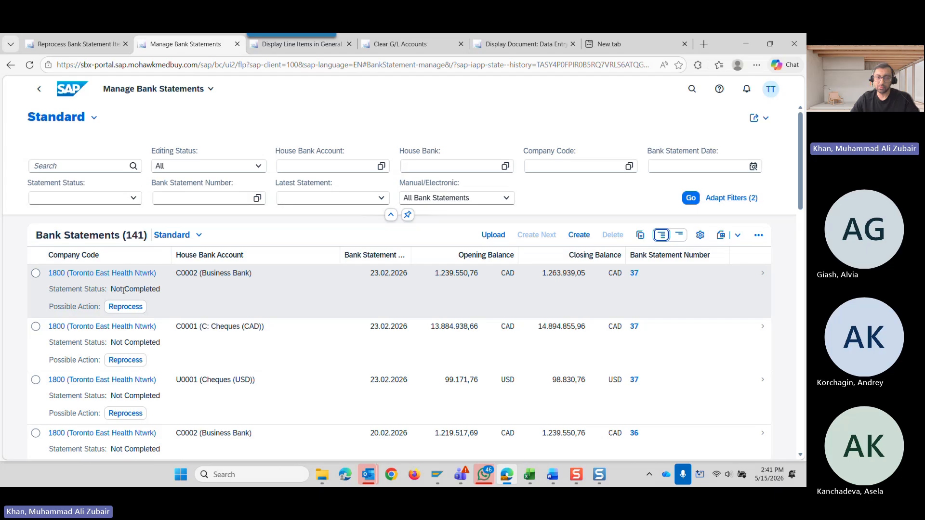
pyautogui.click(679, 235)
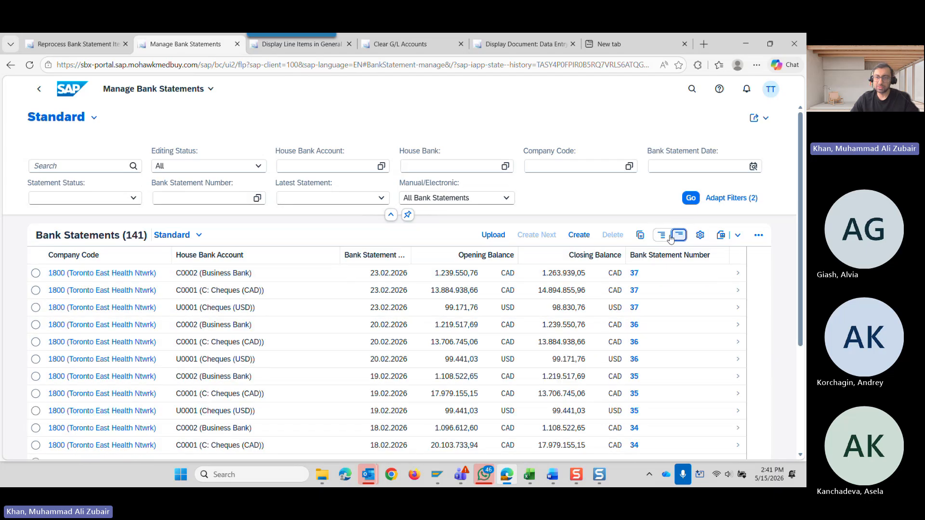
pyautogui.click(662, 236)
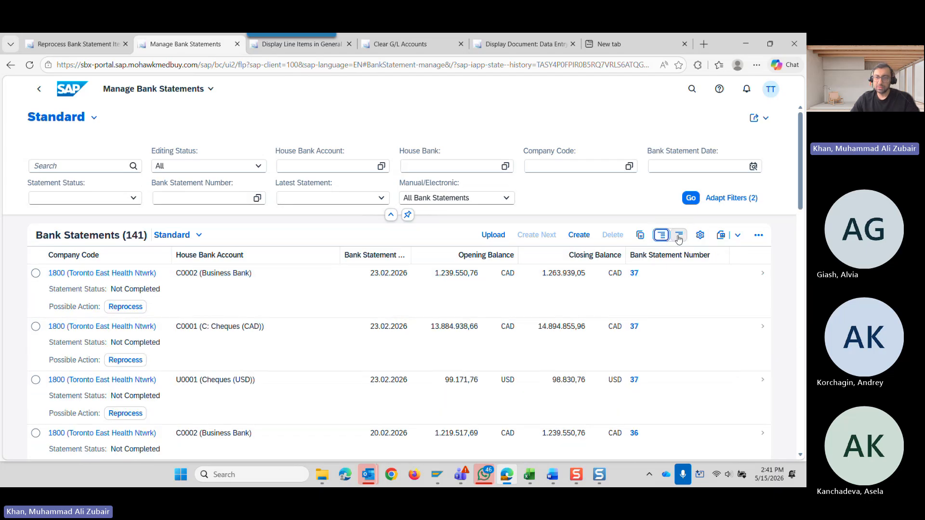
pyautogui.click(679, 235)
# Open bank statement 37 of the Business Bank account, examine its statement items and load more of them.
pyautogui.click(739, 274)
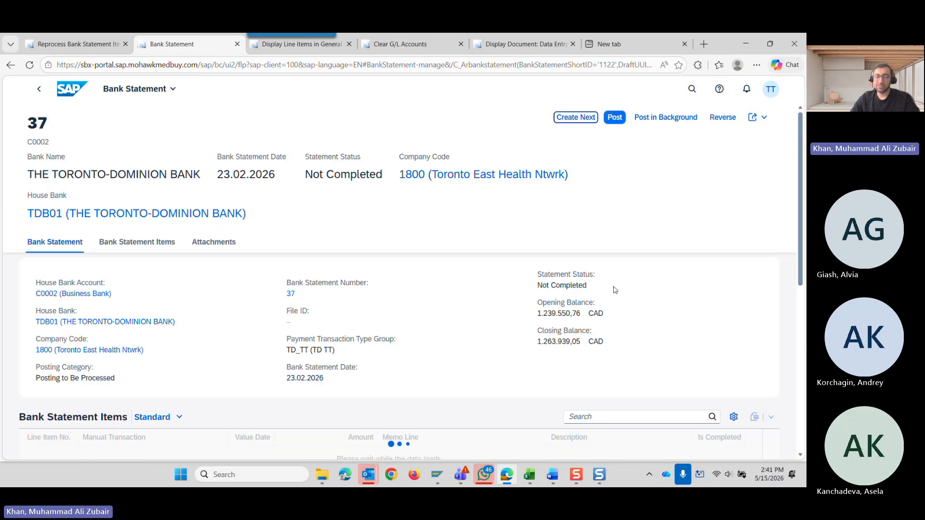
pyautogui.scroll(-4, 572, 319)
pyautogui.scroll(-1, 571, 318)
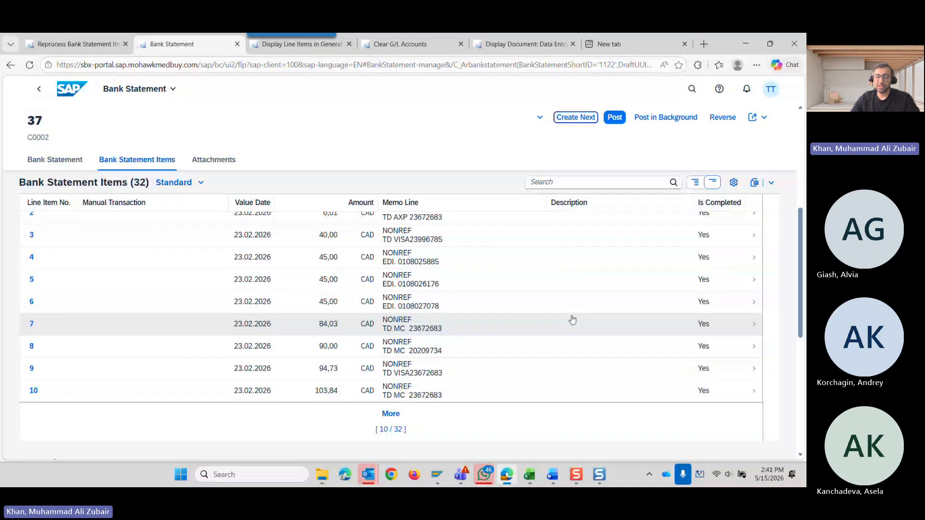
pyautogui.scroll(1, 524, 311)
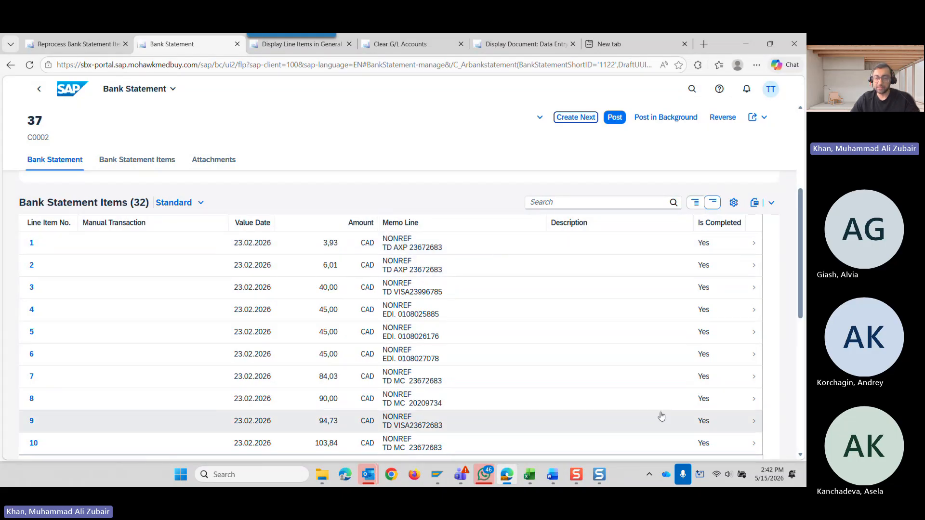
pyautogui.scroll(-1, 557, 409)
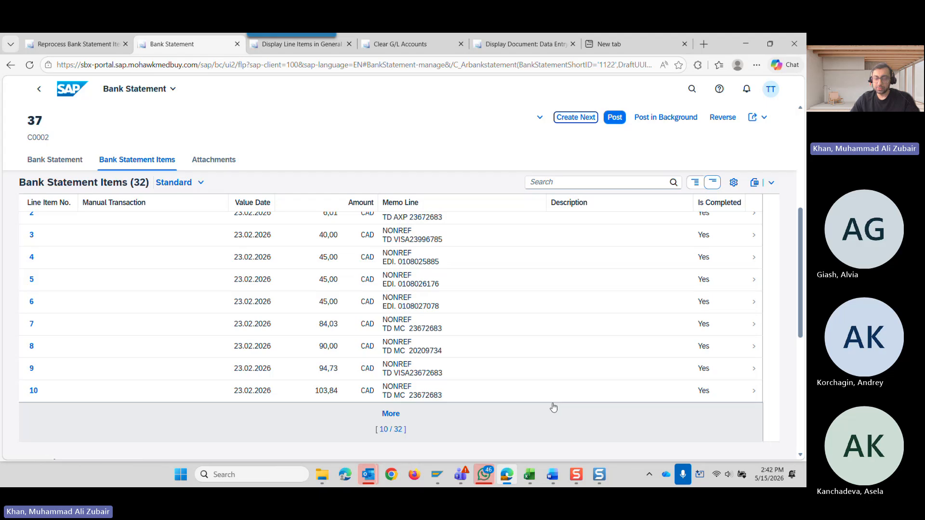
pyautogui.click(396, 430)
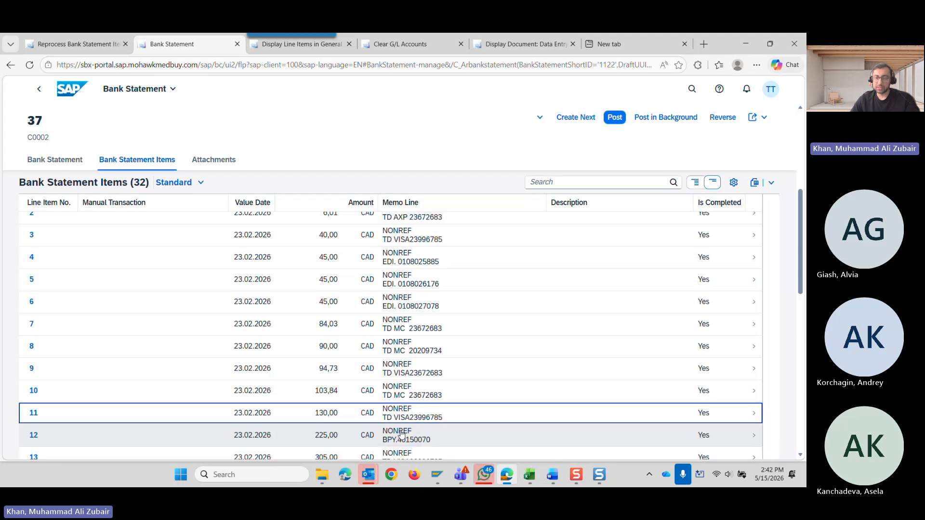
pyautogui.scroll(-3, 432, 379)
pyautogui.scroll(-1, 432, 379)
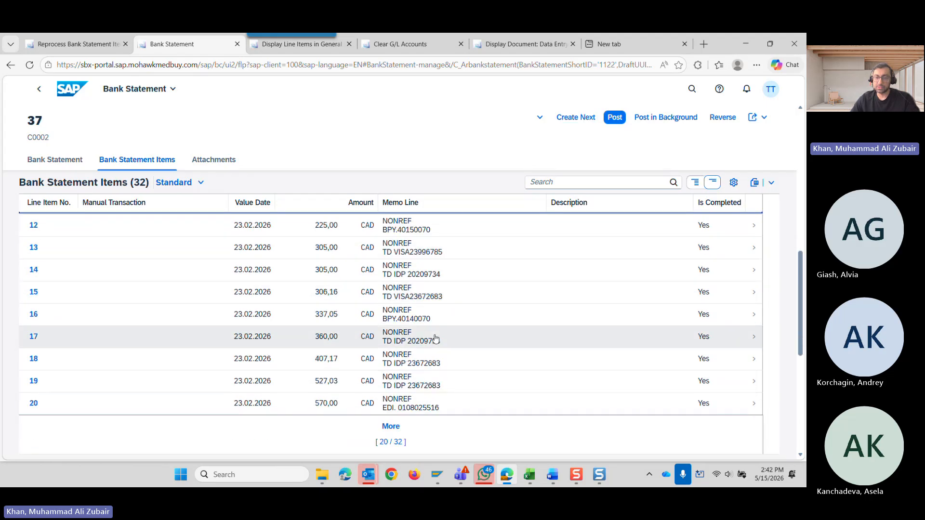
pyautogui.scroll(10, 415, 389)
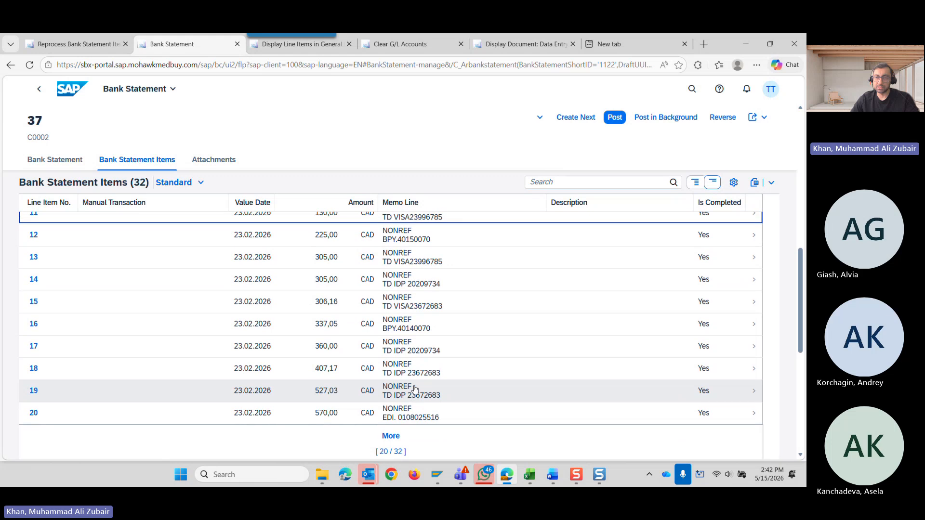
pyautogui.scroll(-3, 632, 349)
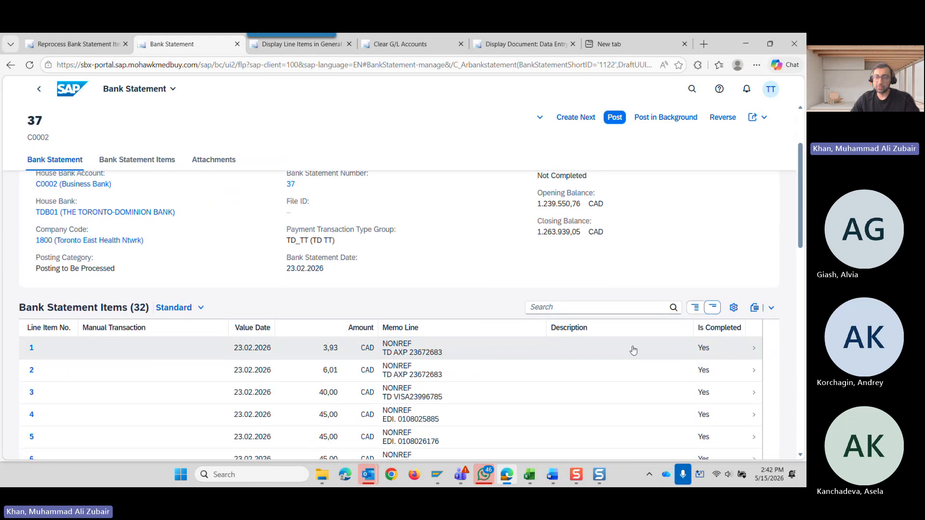
# Open the details of bank statement item 1 and review its posting rule, assignment and ledger posting fields.
pyautogui.click(754, 348)
pyautogui.scroll(-5, 548, 357)
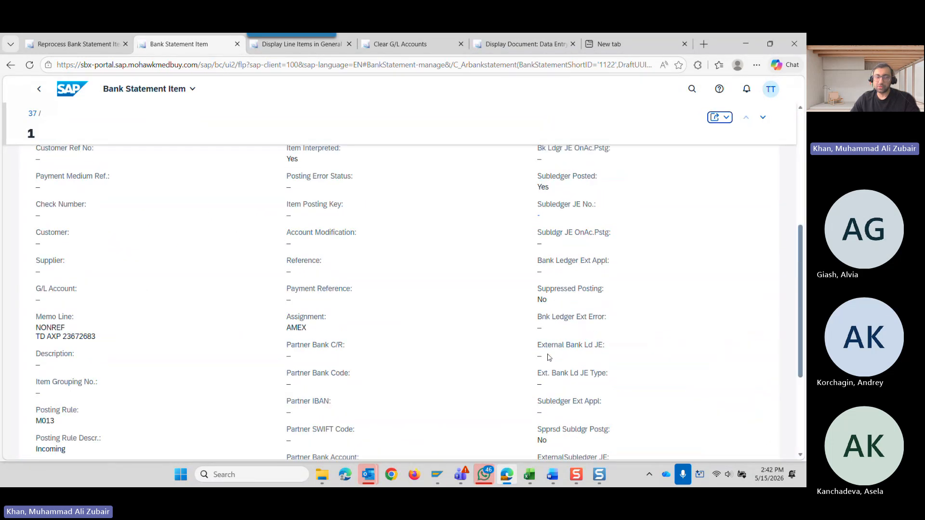
pyautogui.scroll(-1, 549, 357)
pyautogui.scroll(6, 337, 231)
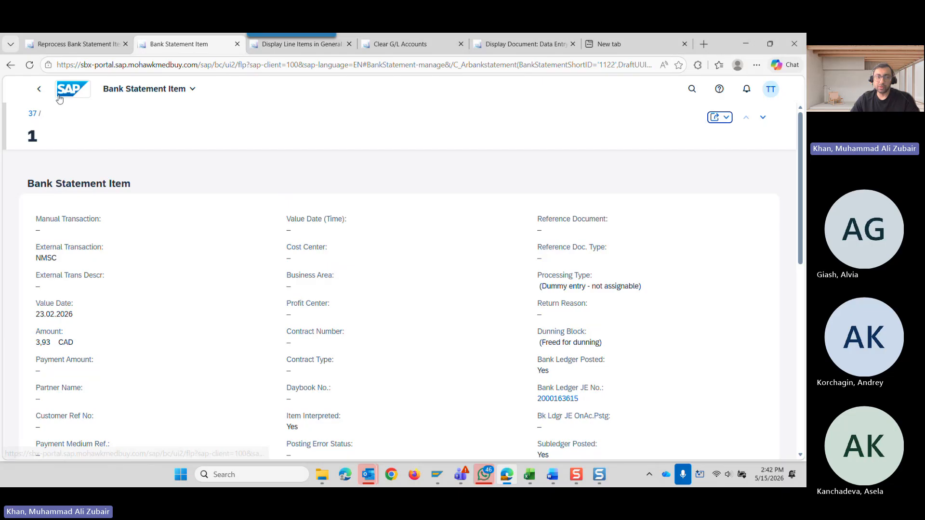
# Return to the bank statements list, show the row details and open reprocessing for Business Bank statement 37.
pyautogui.click(39, 88)
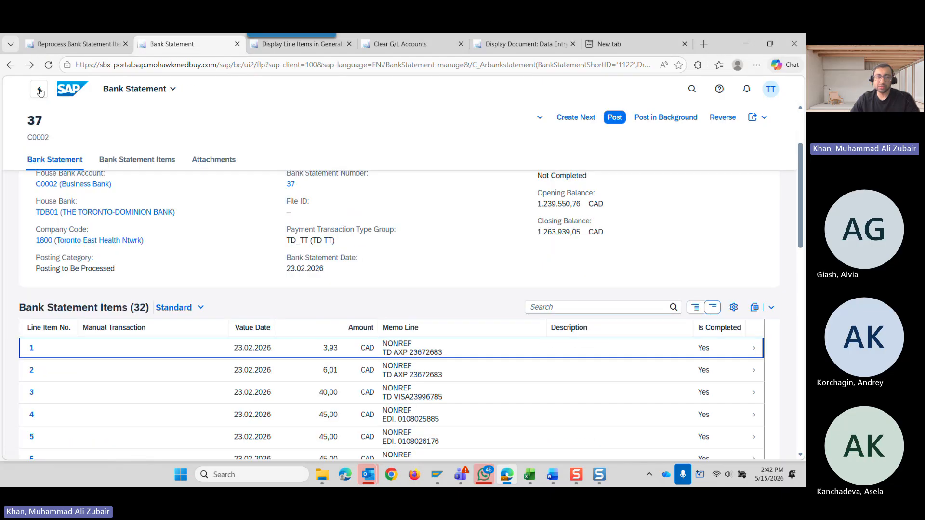
pyautogui.click(40, 90)
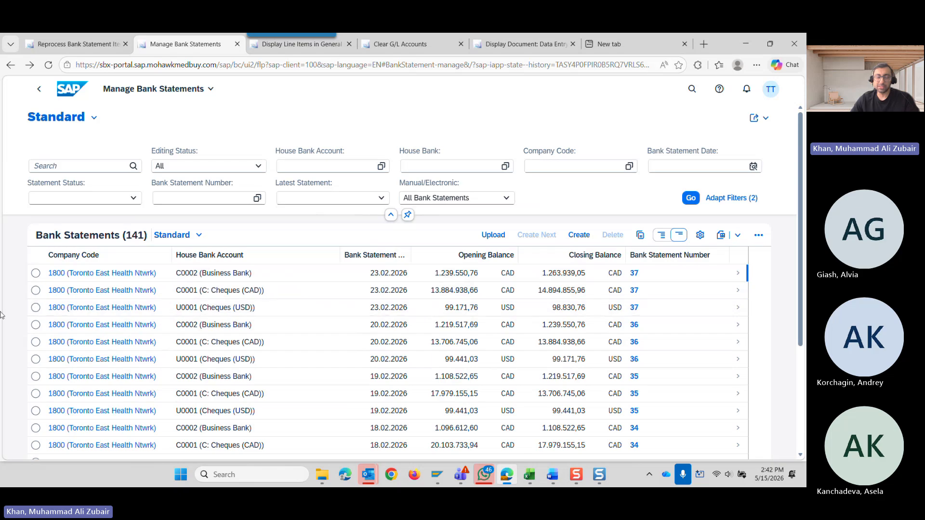
pyautogui.click(739, 278)
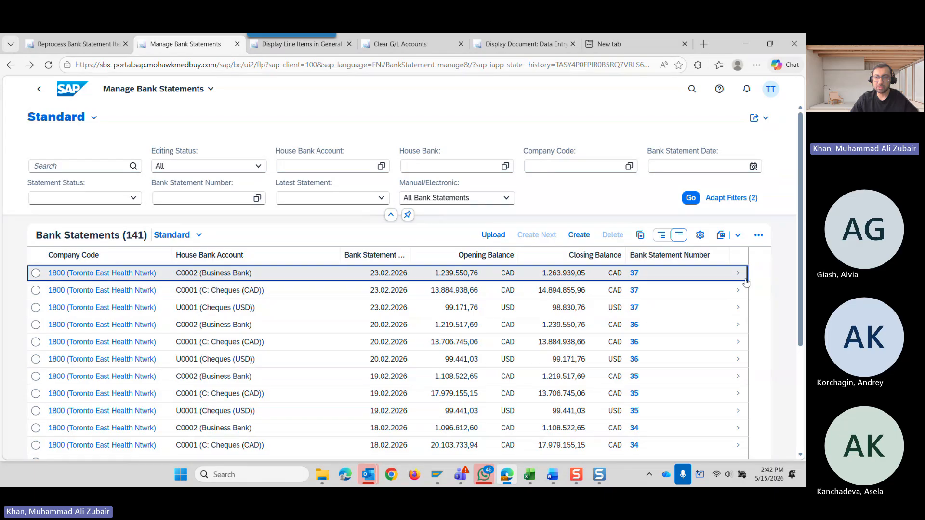
pyautogui.click(662, 235)
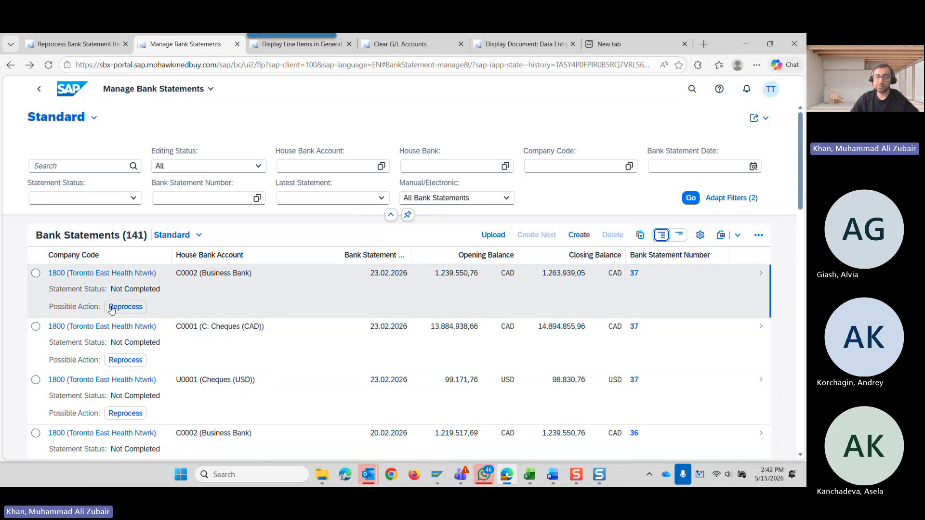
pyautogui.click(136, 311)
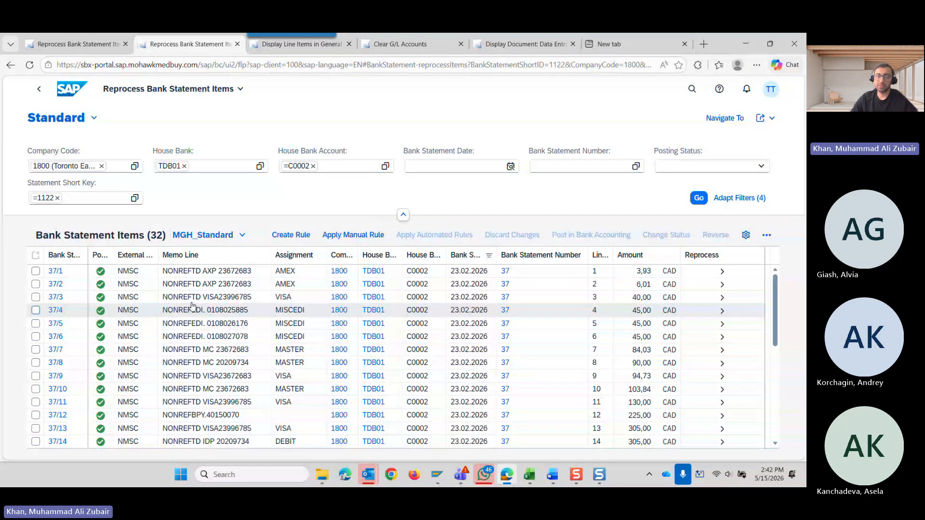
# Go back to the SAP home page, search for "reproc" and open the Reprocess Bank Statement Items app.
pyautogui.click(72, 89)
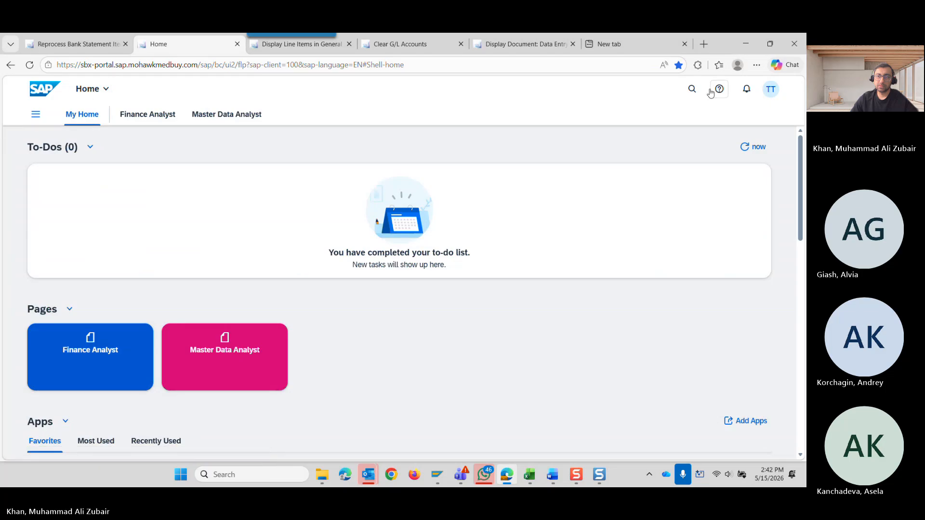
pyautogui.click(691, 90)
pyautogui.write('r')
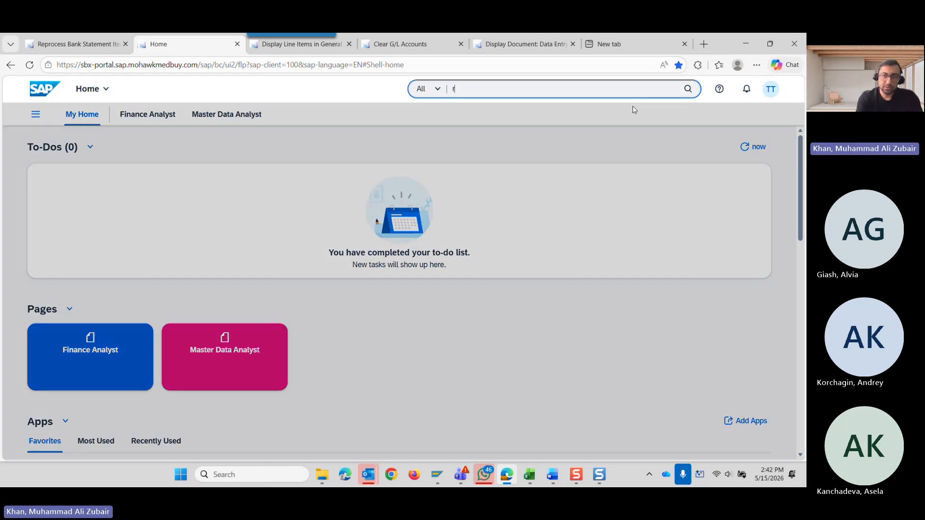
pyautogui.write('eproc')
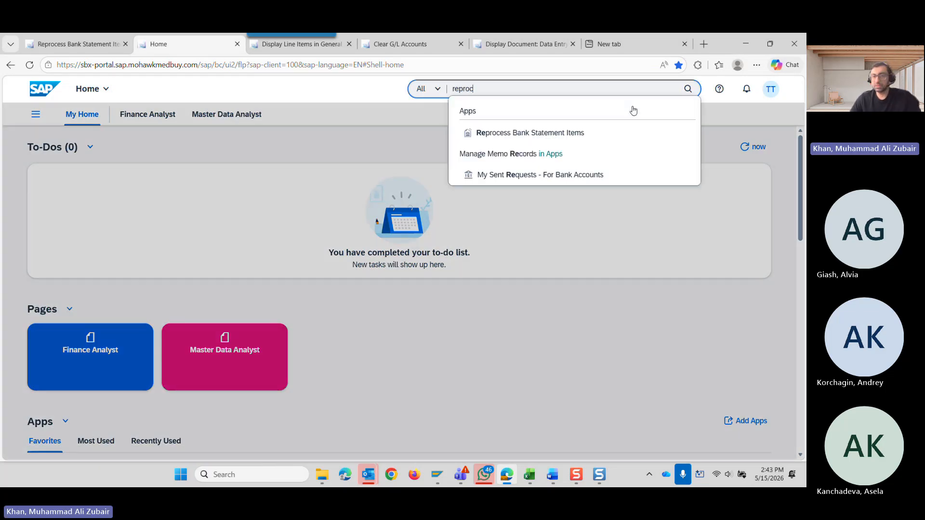
pyautogui.click(565, 138)
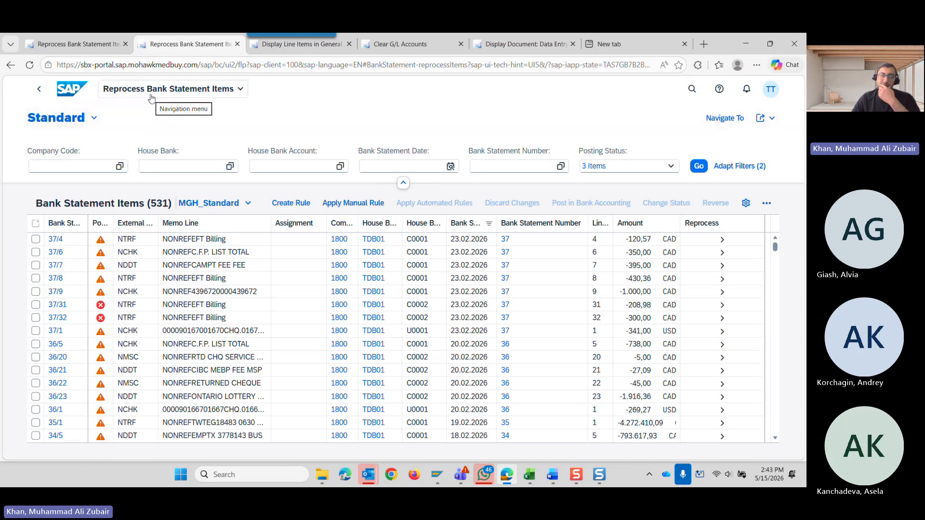
# Filter the bank statement items to show only the Completed posting status.
pyautogui.click(671, 167)
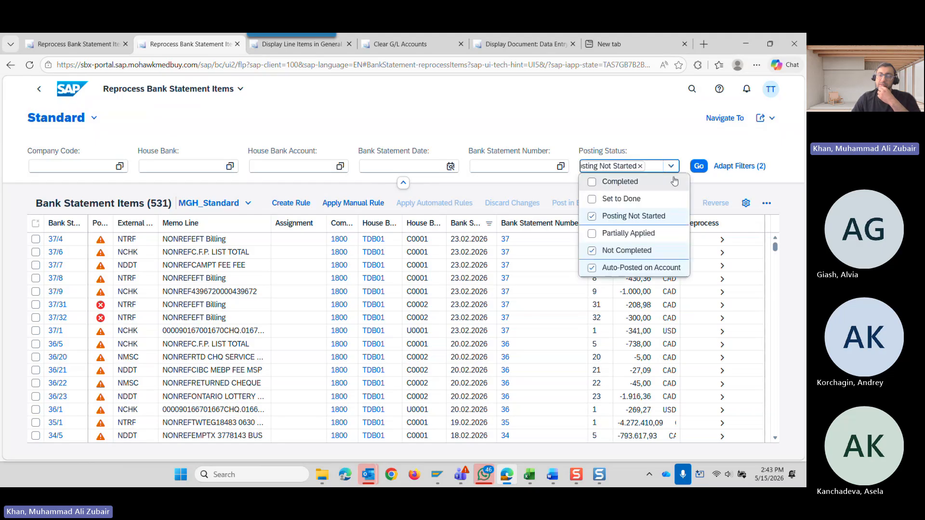
pyautogui.click(591, 182)
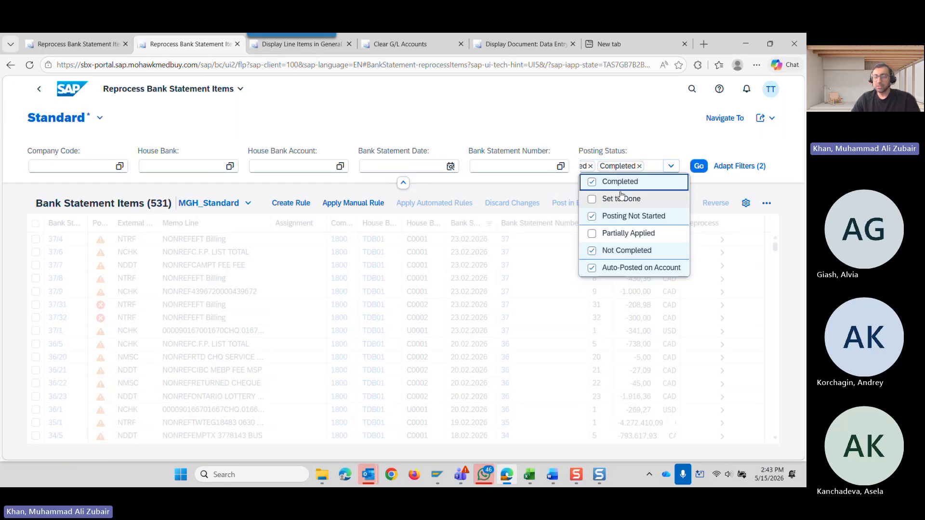
pyautogui.click(591, 216)
pyautogui.click(592, 250)
pyautogui.click(591, 268)
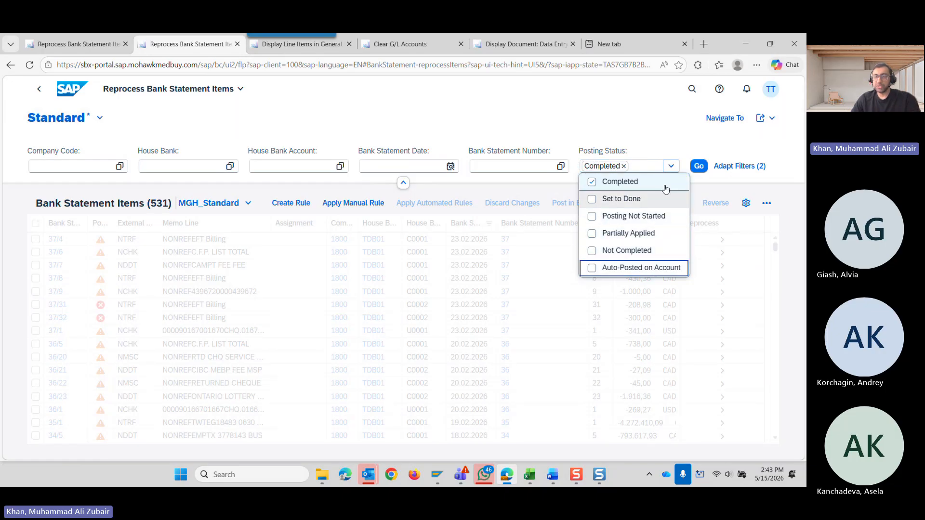
pyautogui.click(699, 166)
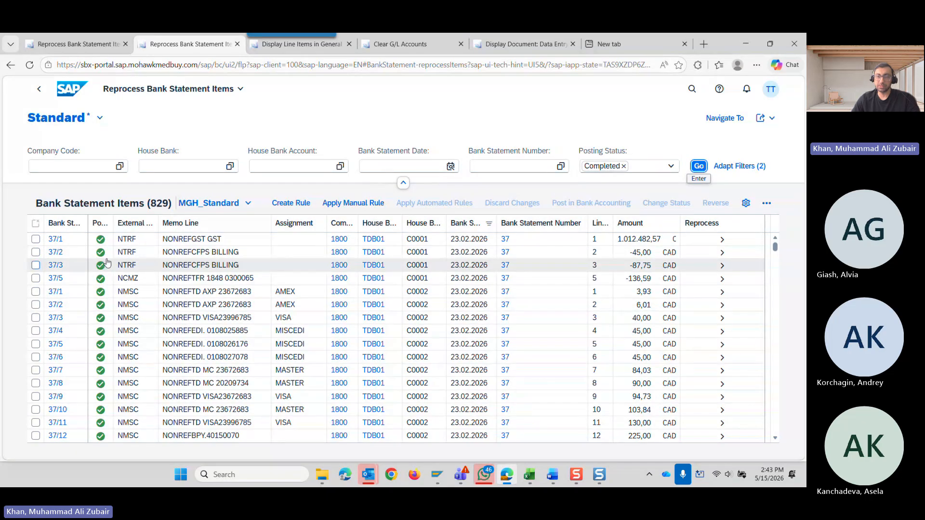
# Filter the bank statement items to show only the Auto-Posted on Account posting status.
pyautogui.click(670, 166)
pyautogui.click(597, 254)
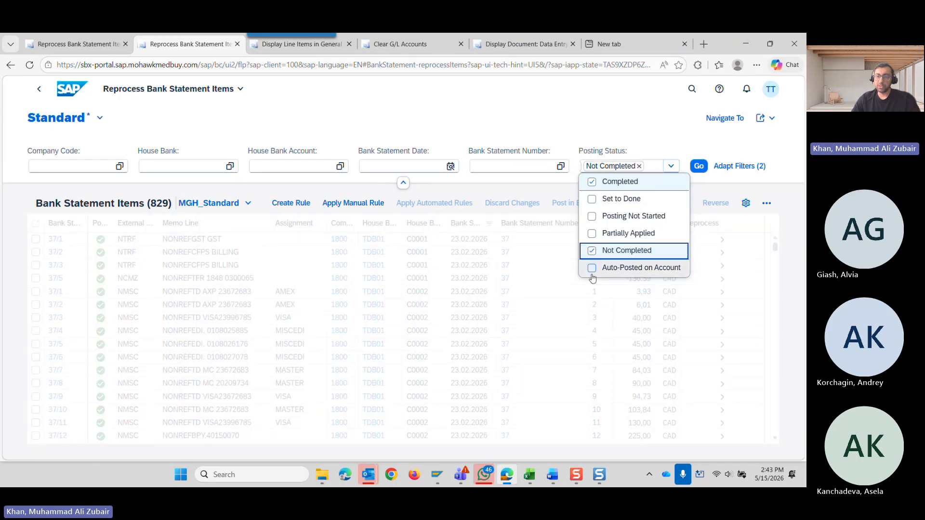
pyautogui.click(592, 269)
pyautogui.click(592, 251)
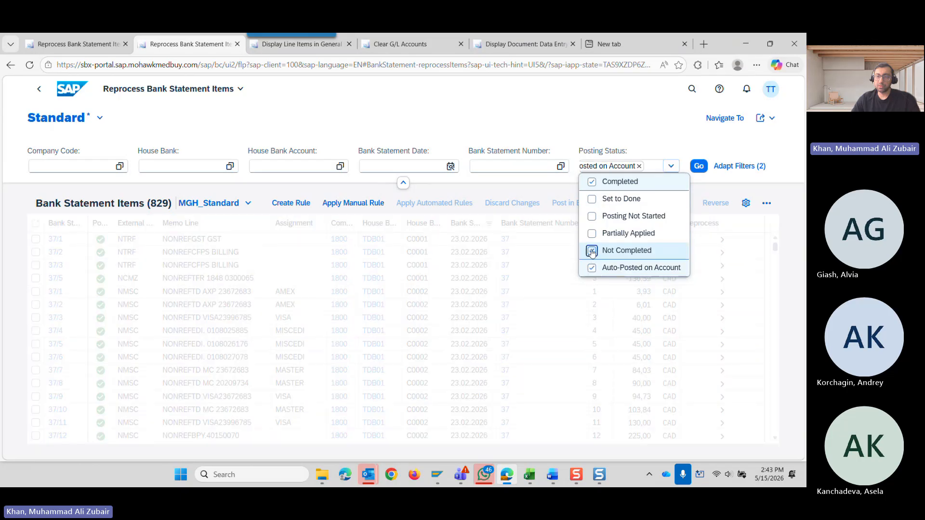
pyautogui.click(592, 182)
pyautogui.click(698, 165)
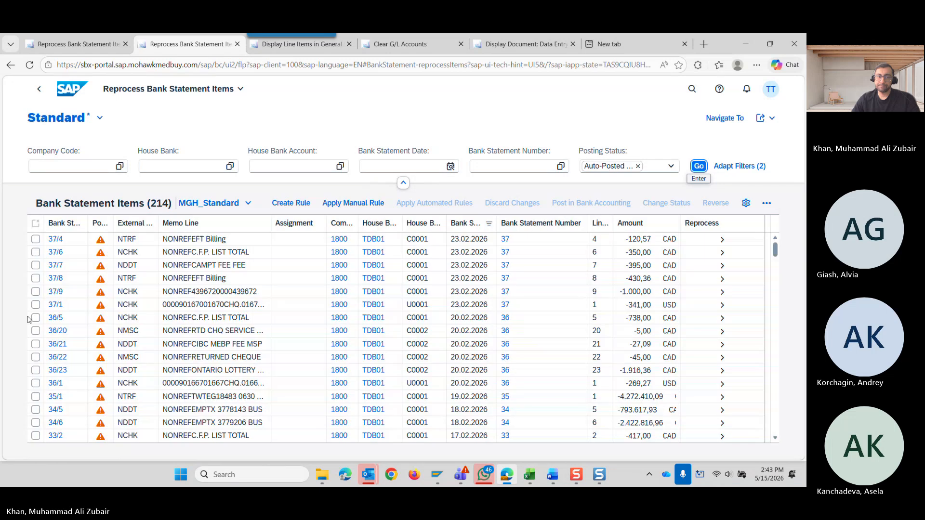
# Filter the bank statement items to show only the Not Completed posting status.
pyautogui.click(670, 167)
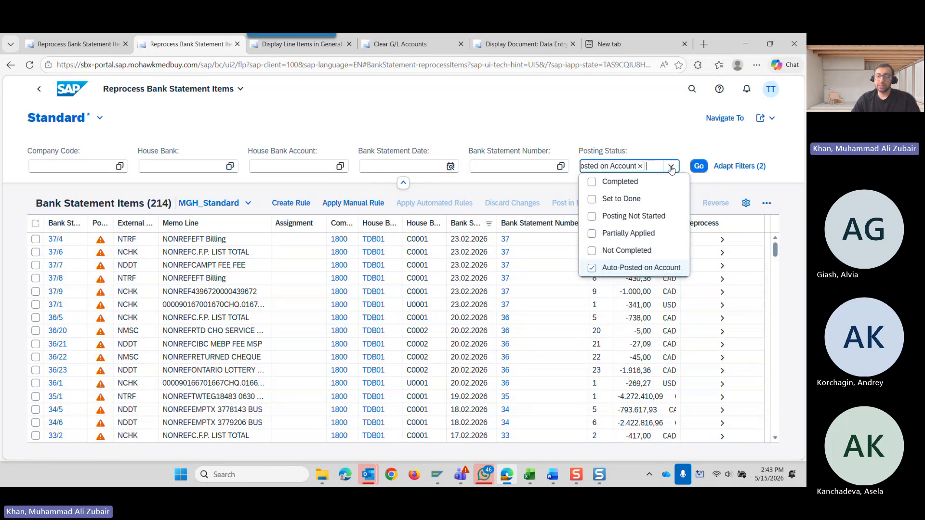
pyautogui.click(626, 251)
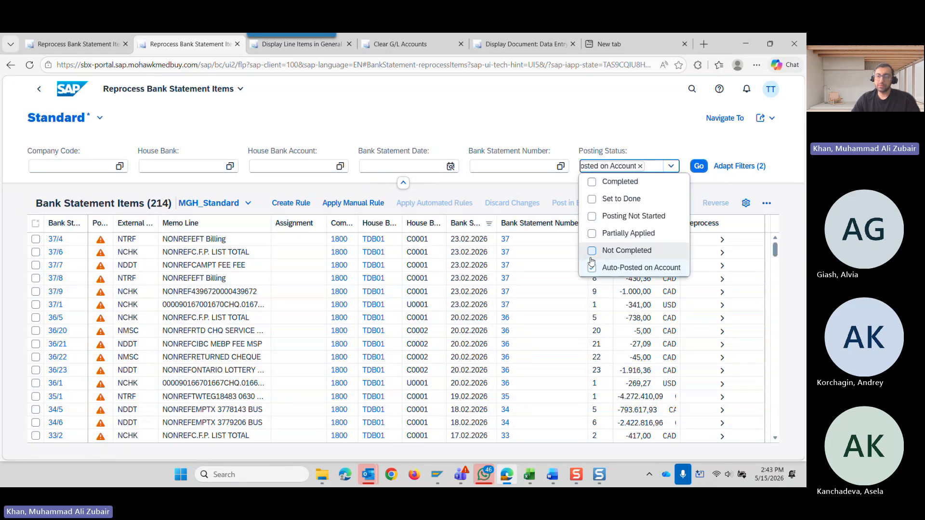
pyautogui.click(698, 167)
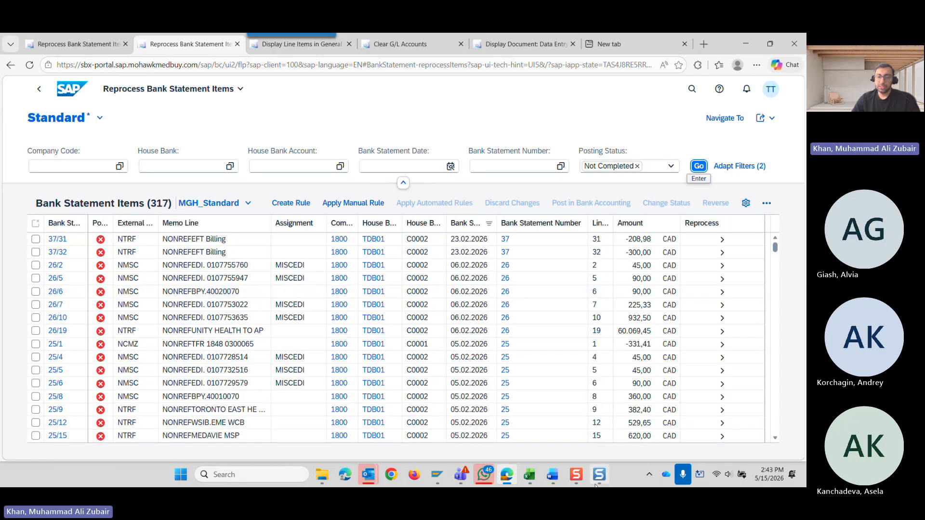
# Switch to the Clearing accounts workbook in Excel and review the status indicators on the Reprocess App sheet.
pyautogui.click(529, 474)
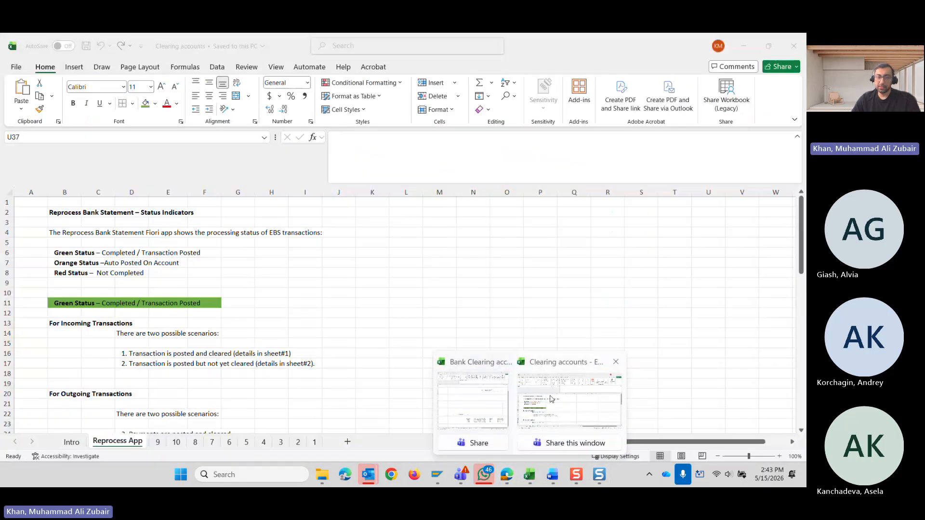
pyautogui.click(551, 399)
pyautogui.scroll(-1, 103, 320)
pyautogui.scroll(1, 103, 320)
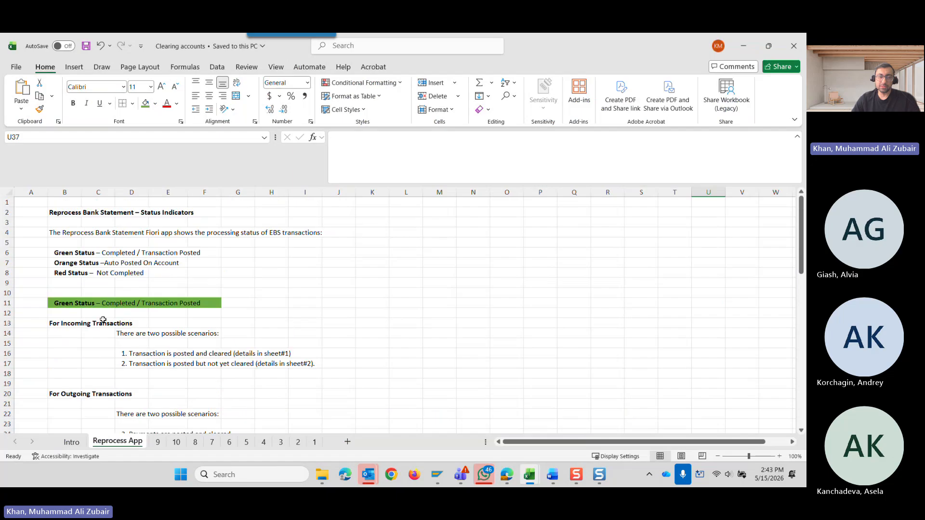
pyautogui.scroll(-7, 102, 319)
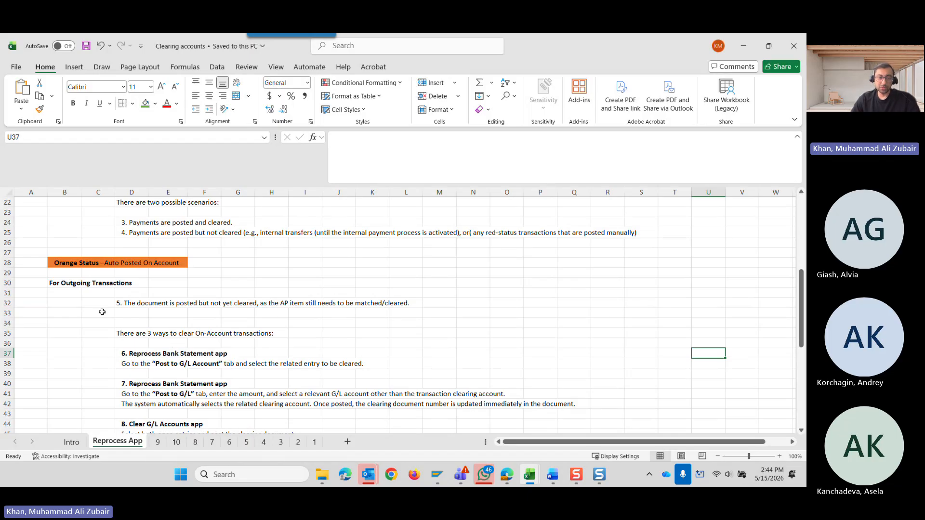
pyautogui.scroll(7, 102, 311)
# Select the Green, Orange and Red Status headings in turn and review the guidance under each.
pyautogui.click(86, 304)
pyautogui.scroll(-6, 95, 324)
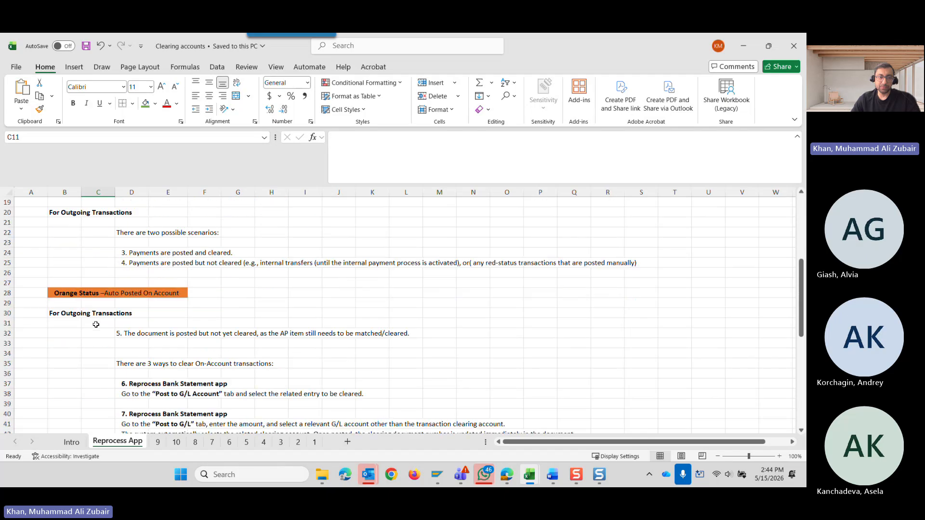
pyautogui.click(94, 294)
pyautogui.scroll(-2, 97, 325)
pyautogui.scroll(-3, 101, 410)
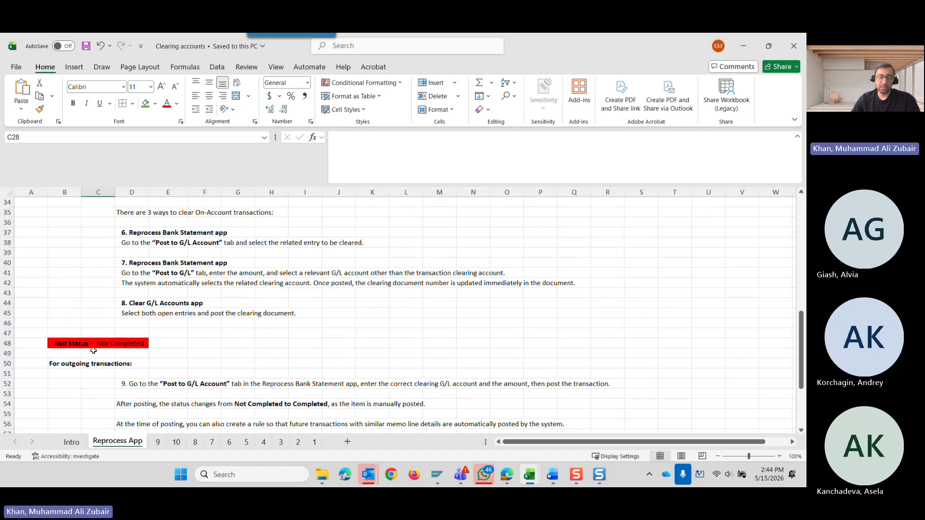
pyautogui.click(94, 345)
# Review the incoming transaction scenarios and examine the posted and cleared example on sheet 1.
pyautogui.scroll(10, 94, 343)
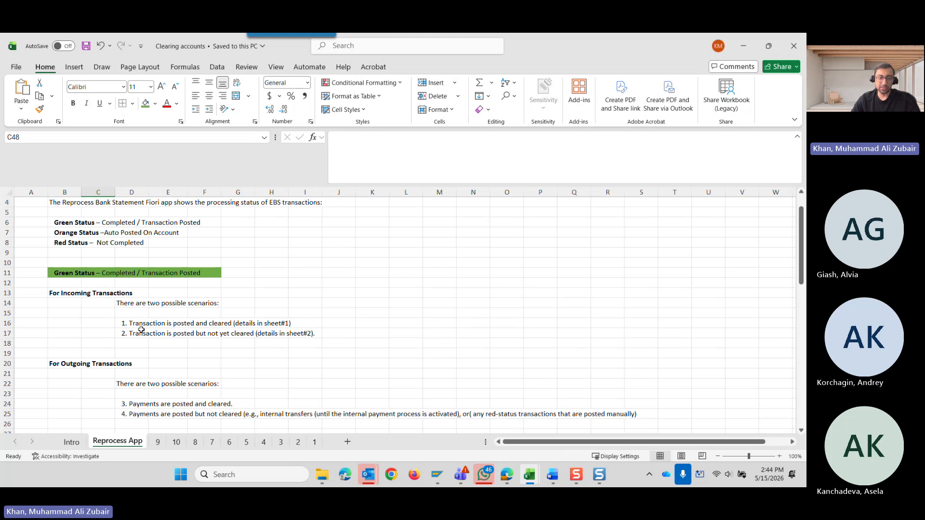
pyautogui.scroll(-1, 141, 329)
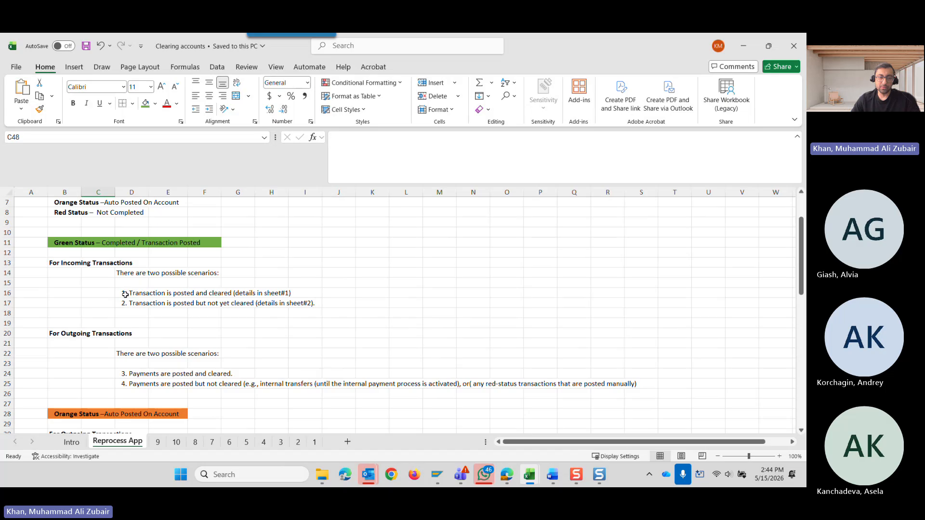
pyautogui.click(314, 442)
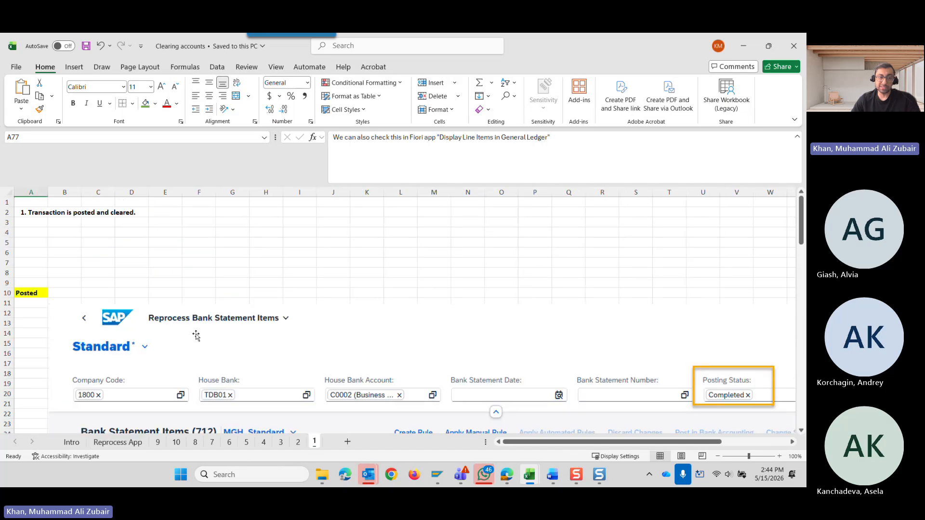
pyautogui.scroll(-5, 192, 329)
pyautogui.scroll(-20, 191, 330)
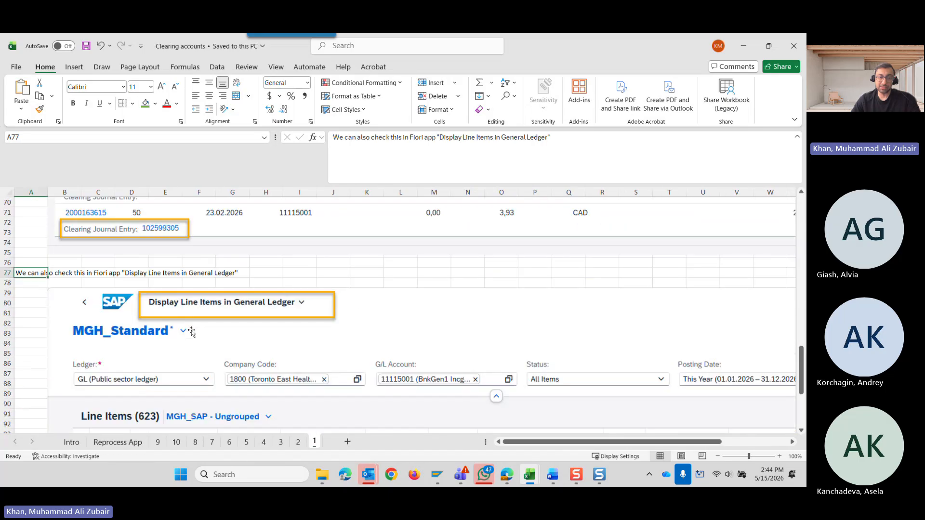
pyautogui.scroll(10, 188, 331)
# Return to the Reprocess App sheet and review the outgoing transaction scenarios under the green and orange statuses.
pyautogui.click(114, 441)
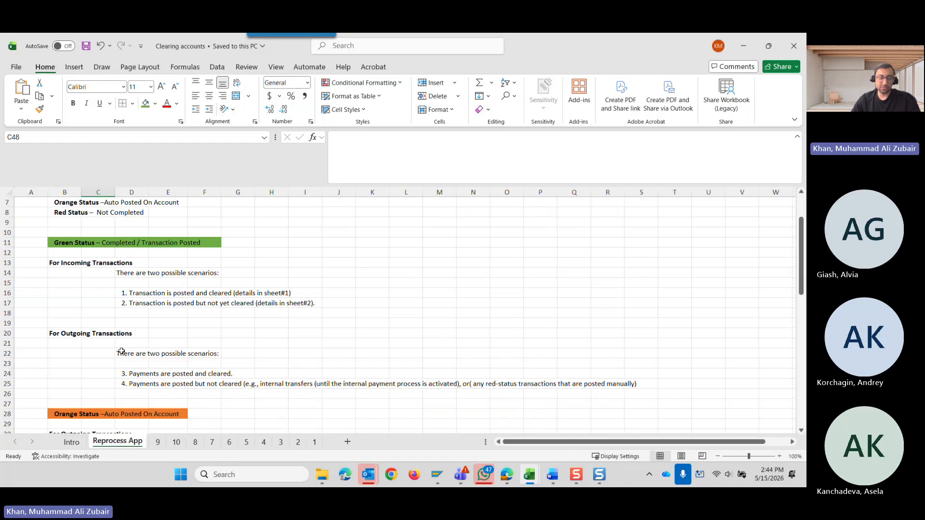
pyautogui.scroll(-4, 130, 351)
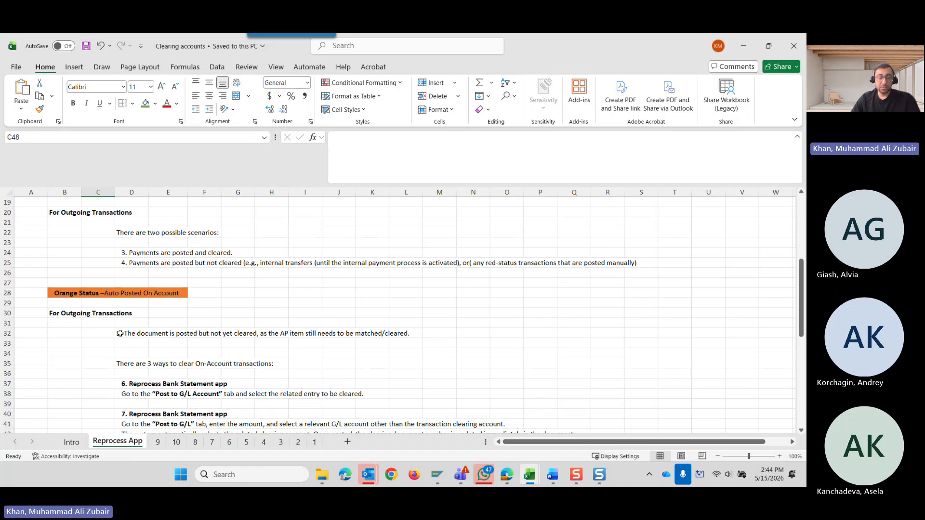
pyautogui.scroll(6, 119, 332)
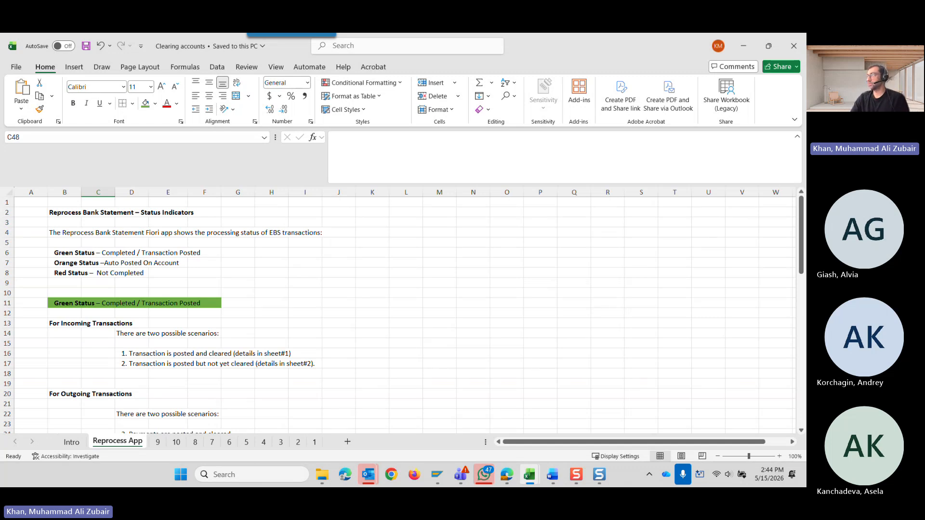
# Mute the meeting microphone, turn off the camera and unmute the microphone.
pyautogui.press('super+alt+k')
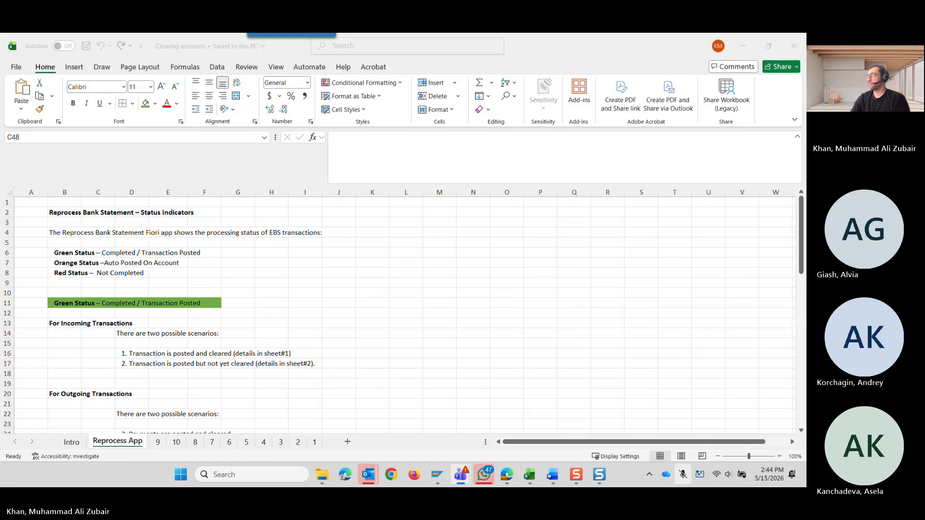
pyautogui.hotkey('ctrl', 'shift', 'o')
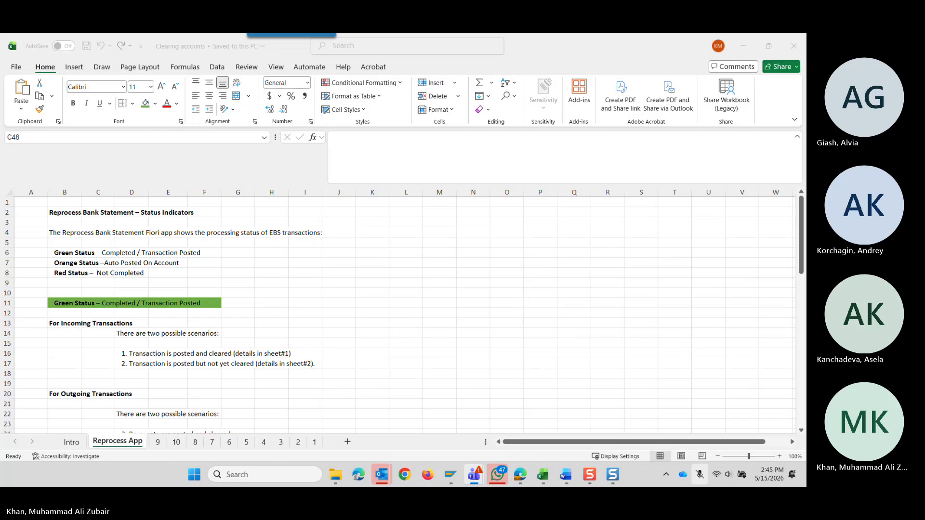
pyautogui.hotkey('ctrl', 'shift', 'm')
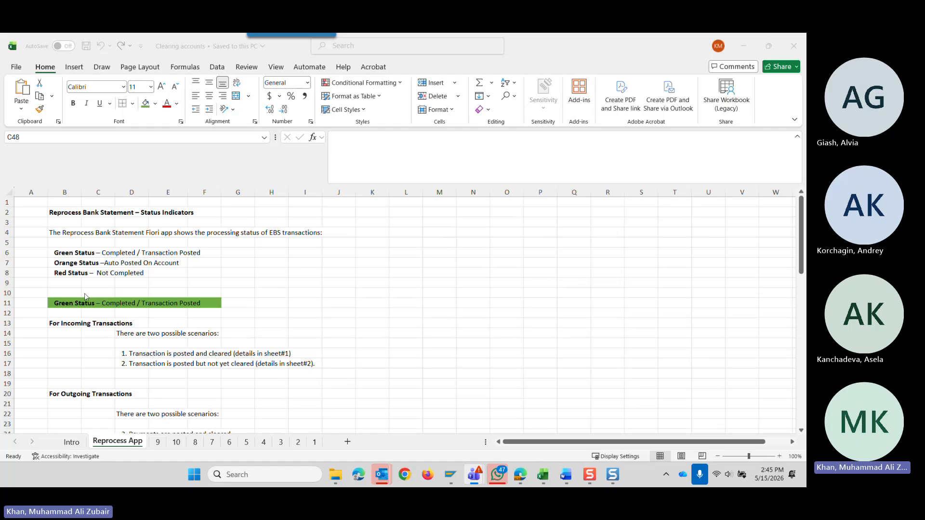
pyautogui.scroll(-2, 92, 316)
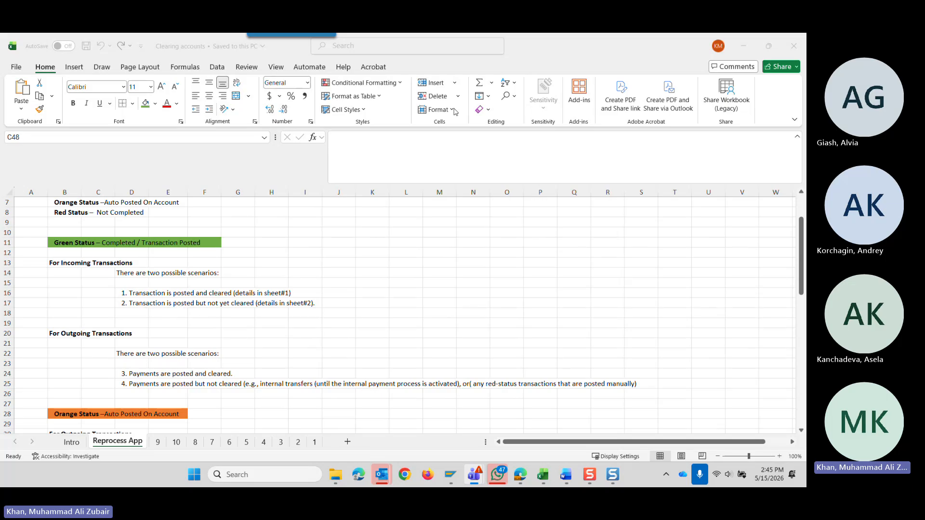
# Switch to the Reprocess Bank Statement Items app and filter the items by posting status Completed instead of Not Completed.
pyautogui.click(664, 68)
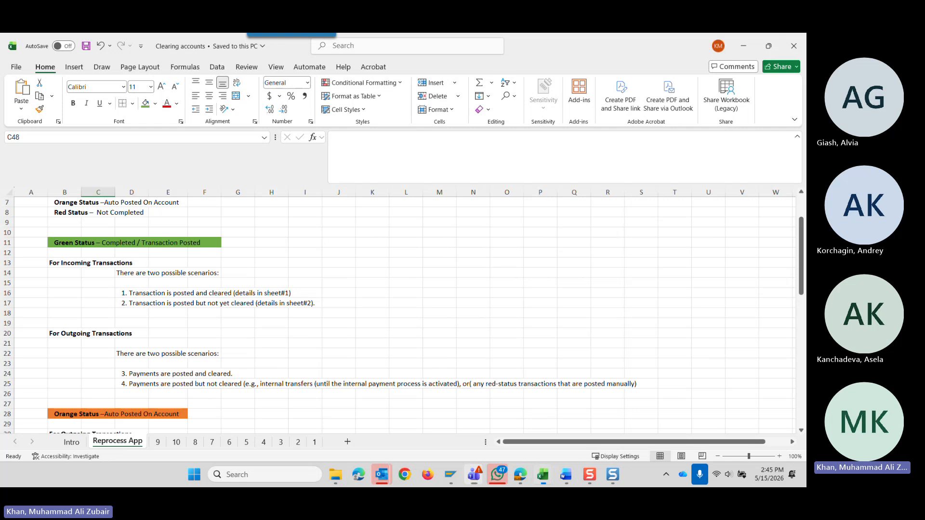
pyautogui.moveTo(664, 67); pyautogui.dragTo(806, 183)
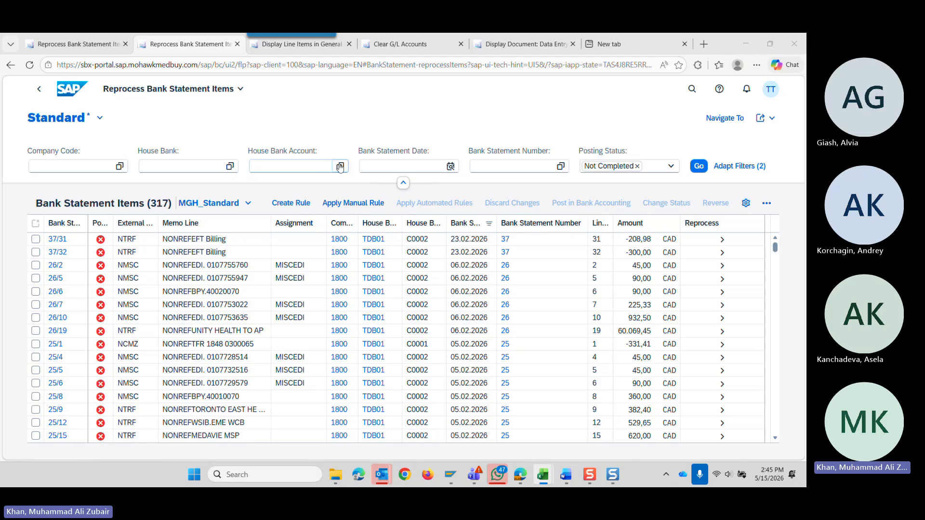
pyautogui.click(669, 166)
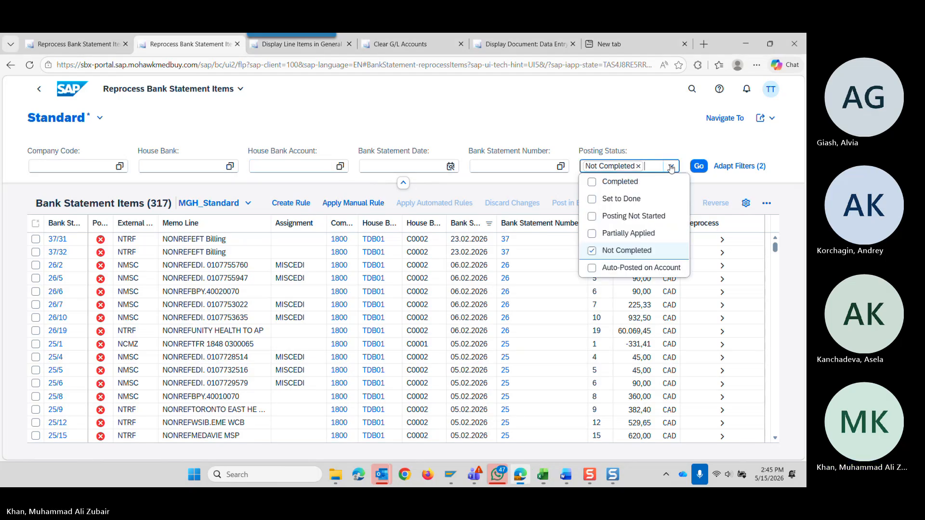
pyautogui.click(592, 182)
pyautogui.click(592, 250)
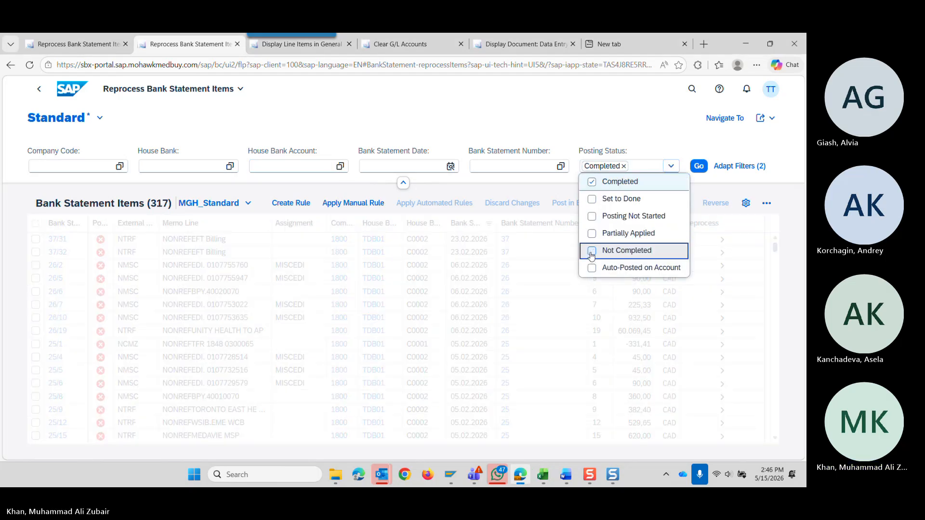
pyautogui.click(340, 166)
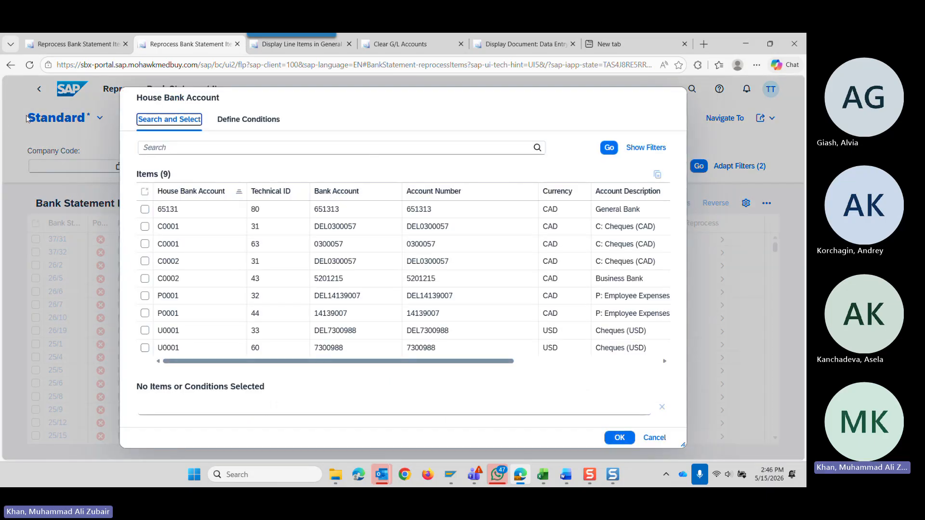
pyautogui.click(655, 437)
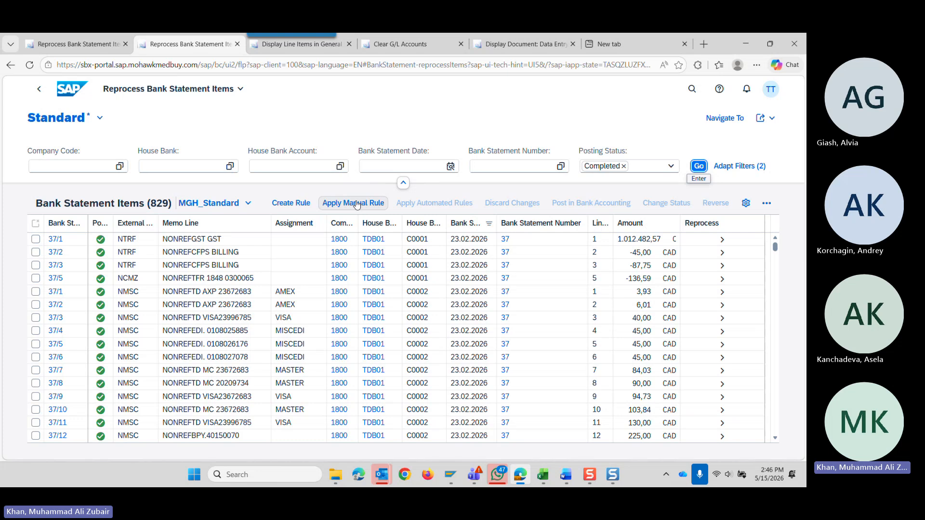
# Restrict the completed bank statement items to house bank account C0002 (Business Bank) with technical ID 43.
pyautogui.click(451, 167)
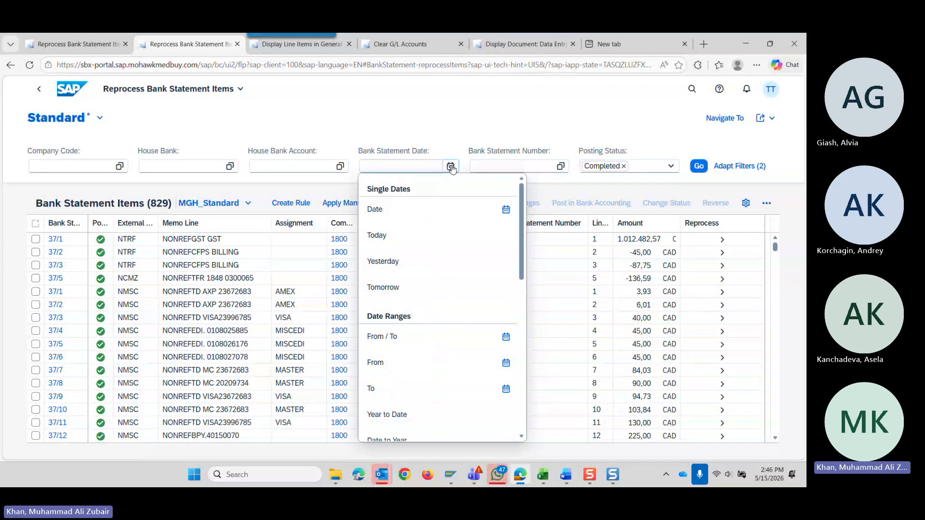
pyautogui.click(334, 121)
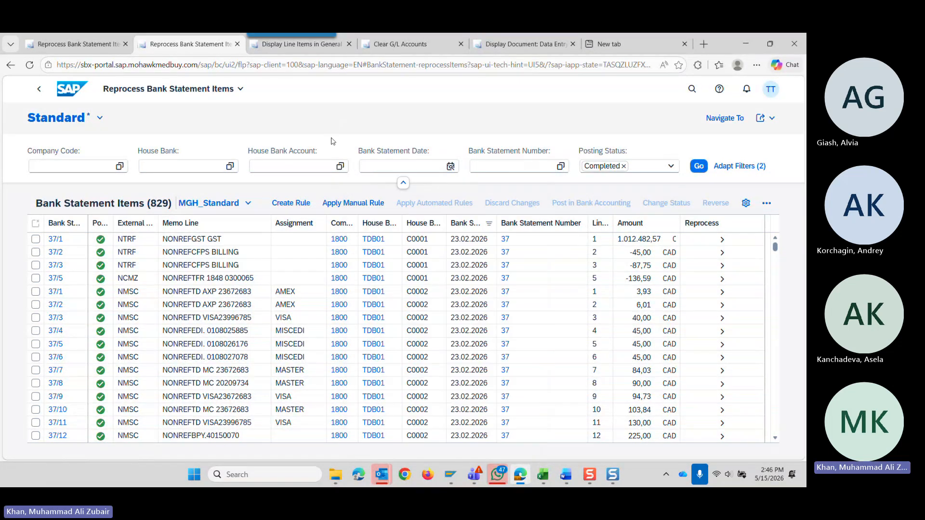
pyautogui.click(340, 166)
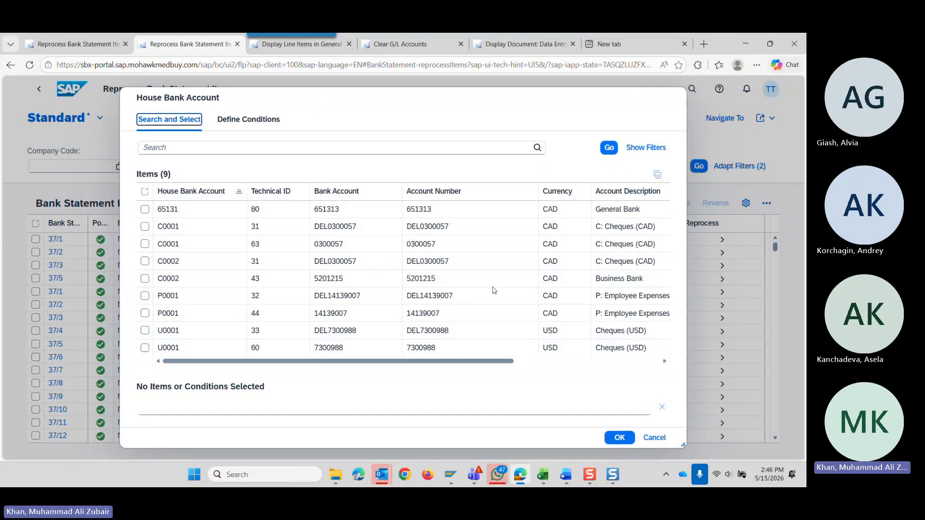
pyautogui.click(145, 278)
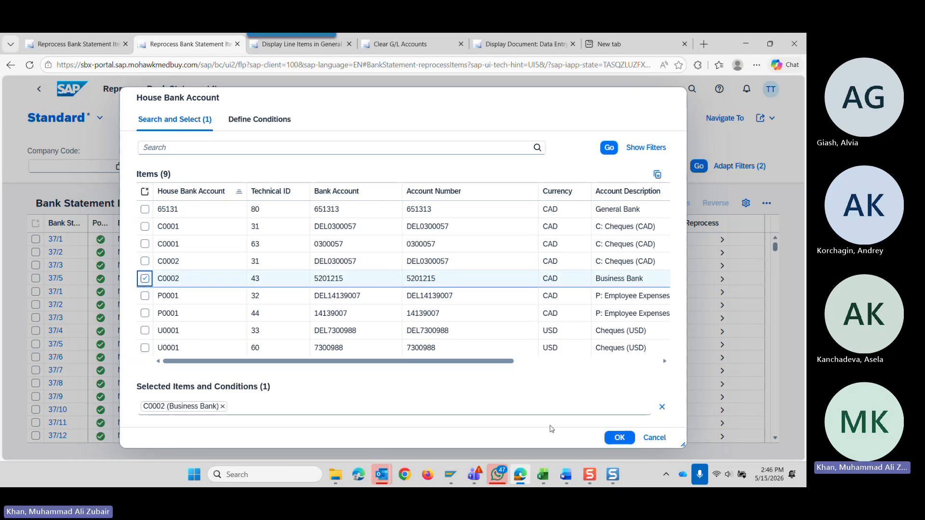
pyautogui.click(609, 437)
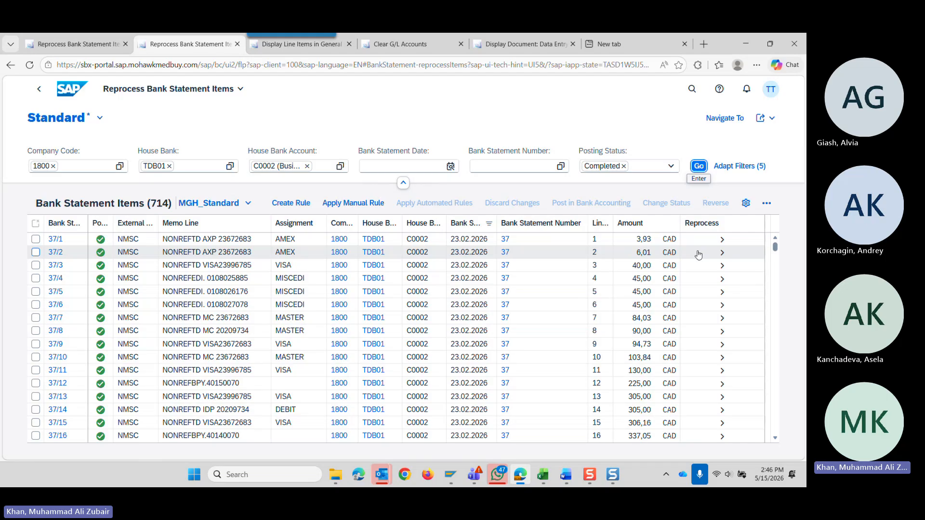
# Open bank statement item 37/1 and review its details and Bank Accounting postings.
pyautogui.click(727, 245)
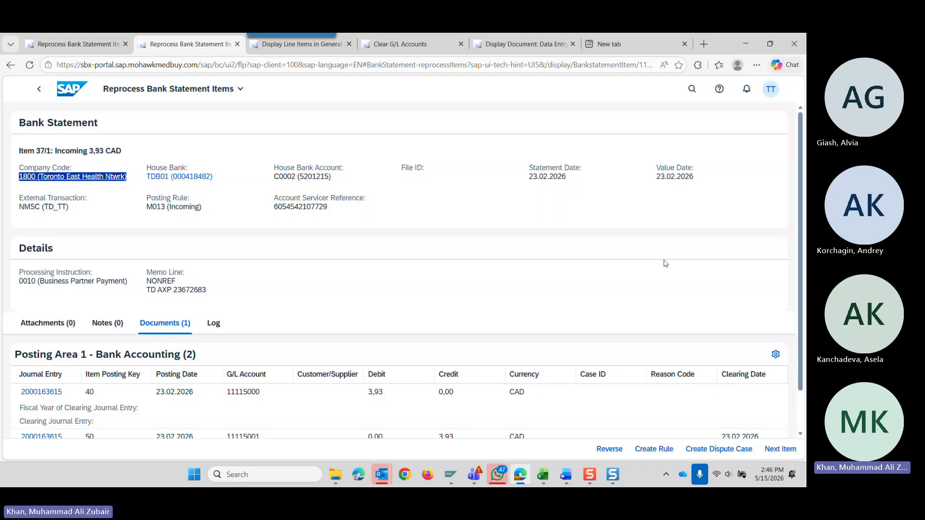
pyautogui.scroll(-1, 389, 277)
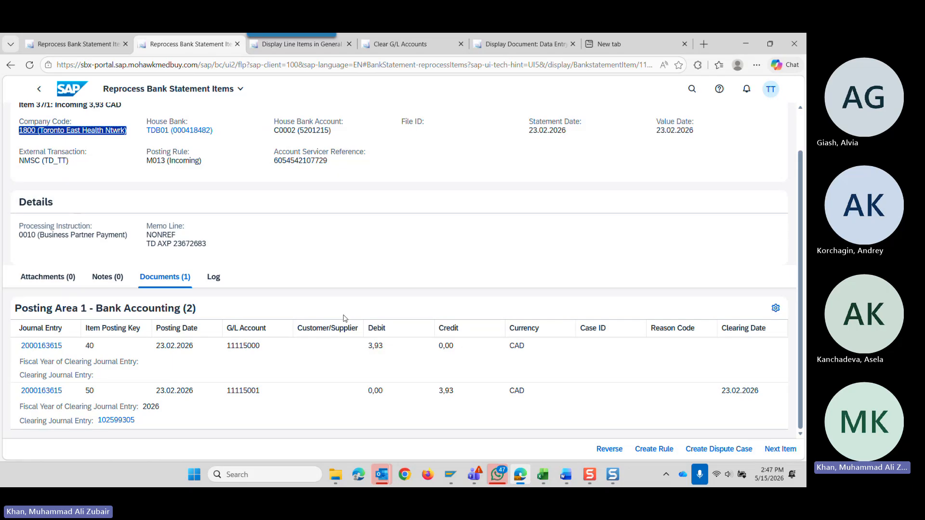
pyautogui.scroll(1, 346, 321)
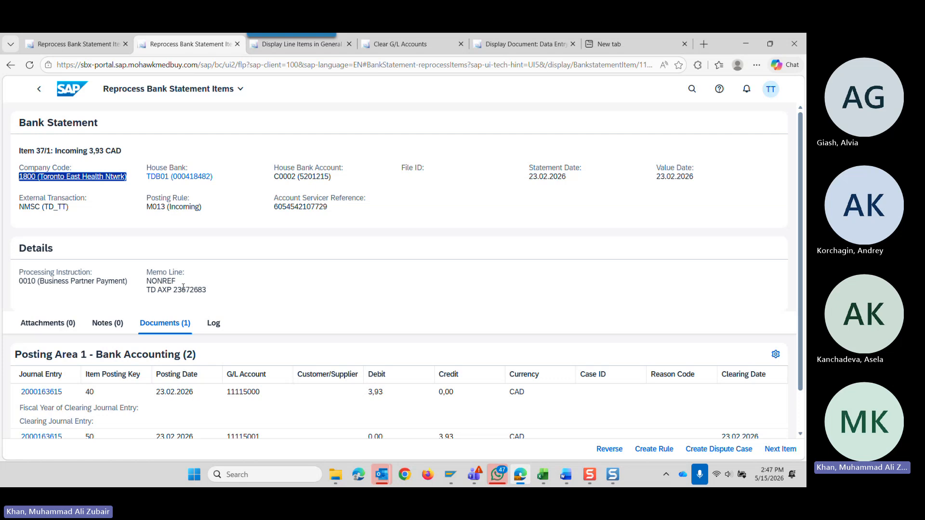
# Highlight the memo line of item 37/1 and compare it with the item's posting and clearing journal entries.
pyautogui.moveTo(173, 292); pyautogui.dragTo(206, 291)
pyautogui.moveTo(149, 287); pyautogui.dragTo(188, 297)
pyautogui.click(154, 288)
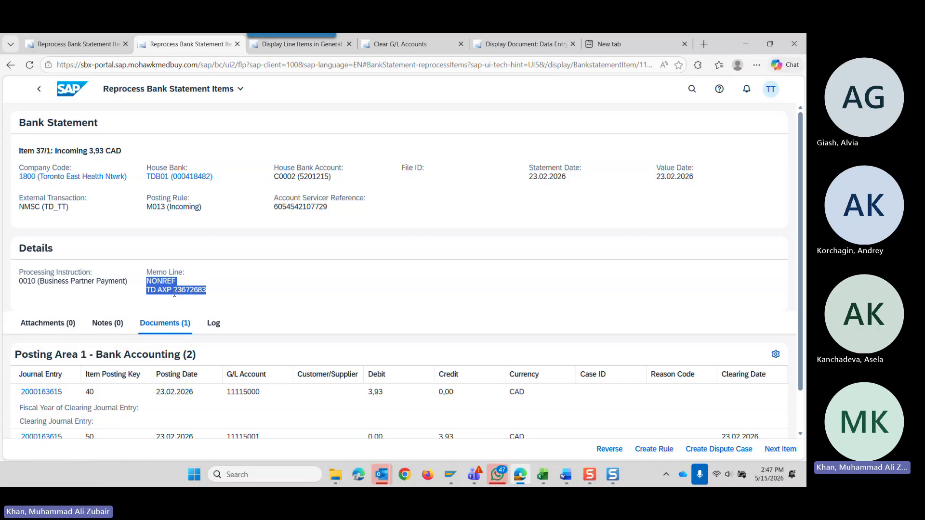
pyautogui.scroll(-1, 186, 300)
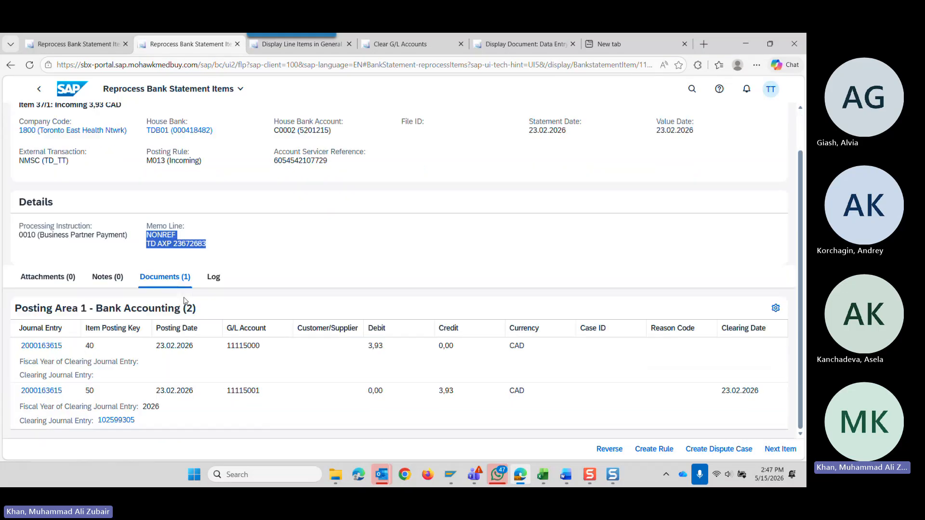
pyautogui.scroll(1, 190, 310)
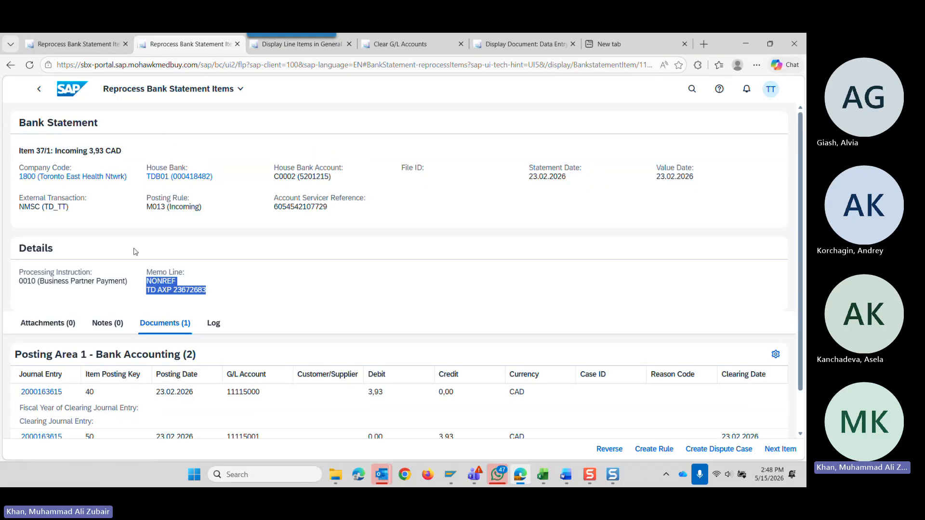
pyautogui.scroll(-1, 136, 252)
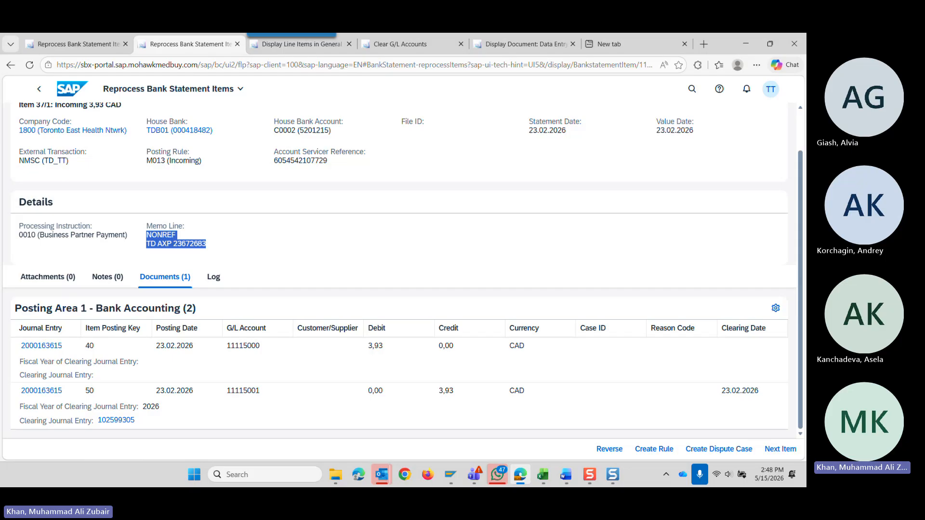
pyautogui.hotkey('alt', 'Tab')
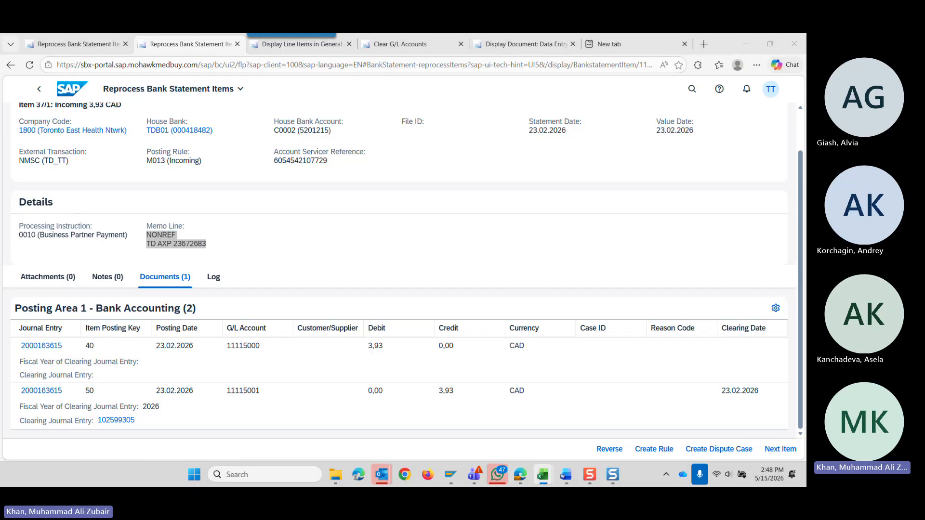
# Return to the item list, open item 37/3 to review its Bank Accounting postings, and go back to the list.
pyautogui.click(40, 93)
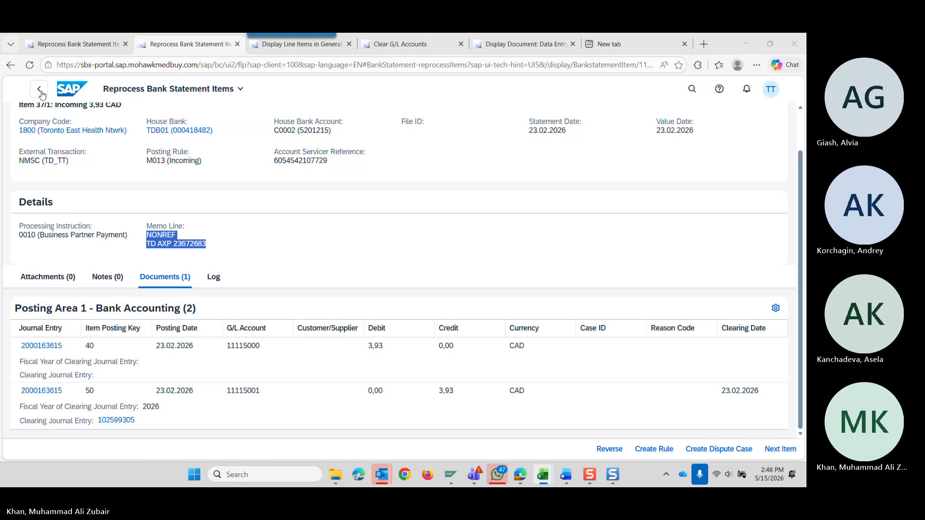
pyautogui.hotkey('alt', 'Tab')
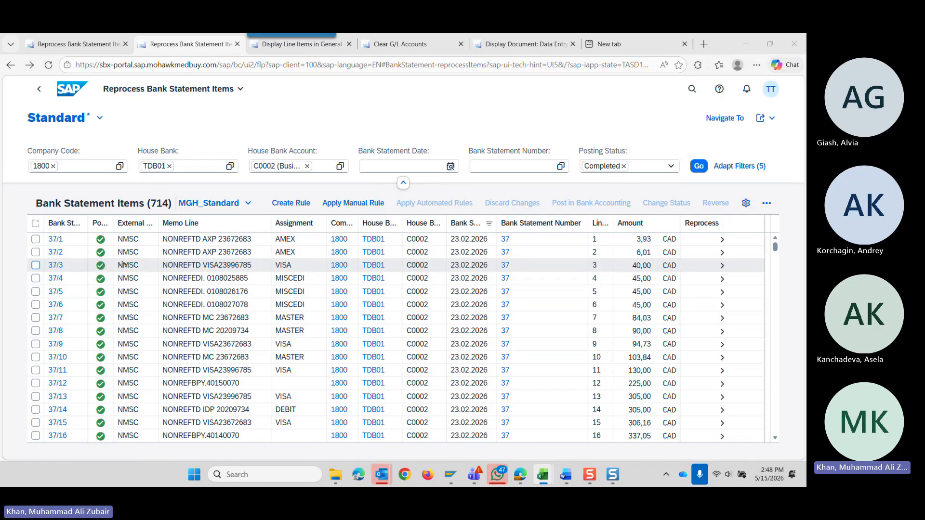
pyautogui.click(721, 268)
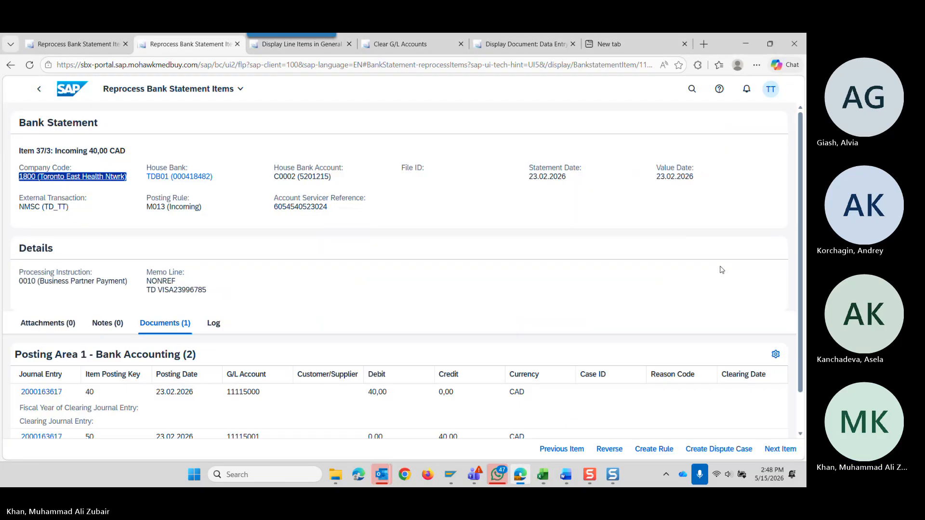
pyautogui.scroll(-1, 246, 337)
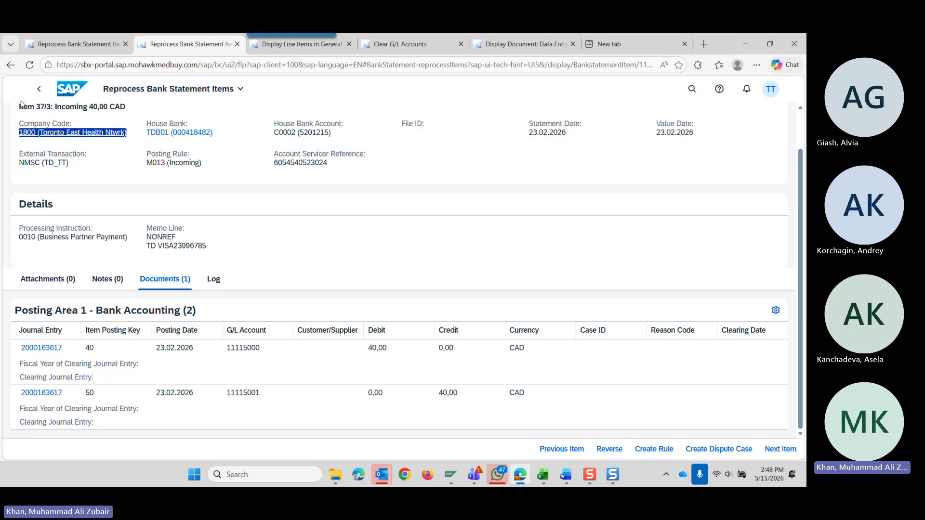
pyautogui.click(39, 88)
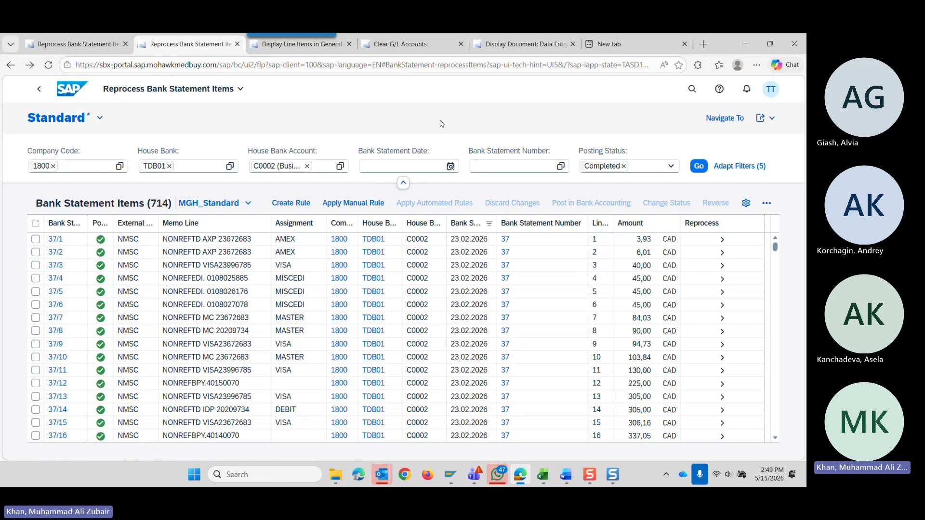
# Reload the Display Line Items in General Ledger app by searching for "display" from the SAP home page.
pyautogui.rightClick(181, 51)
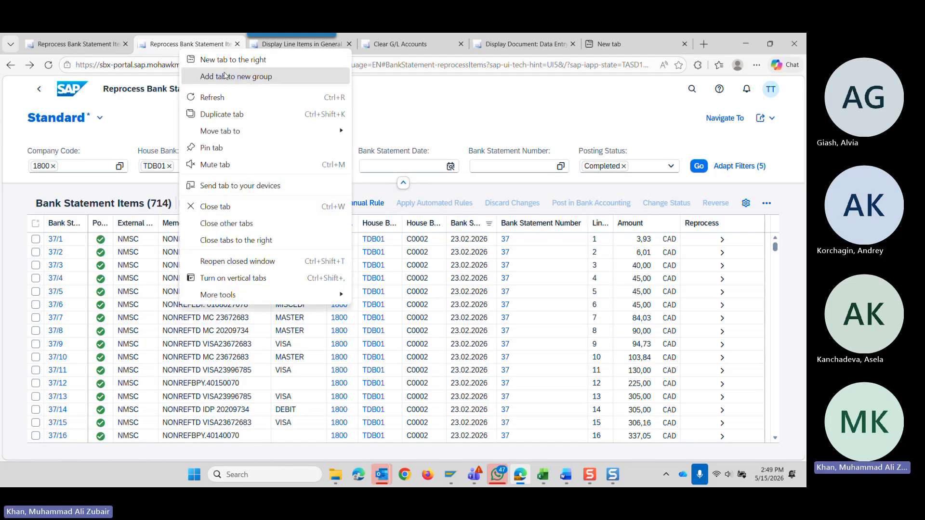
pyautogui.click(288, 46)
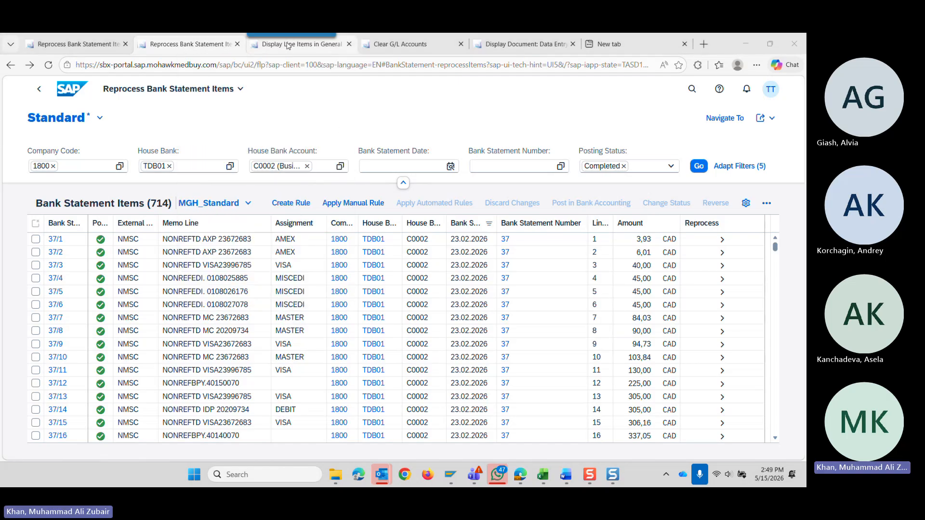
pyautogui.click(287, 45)
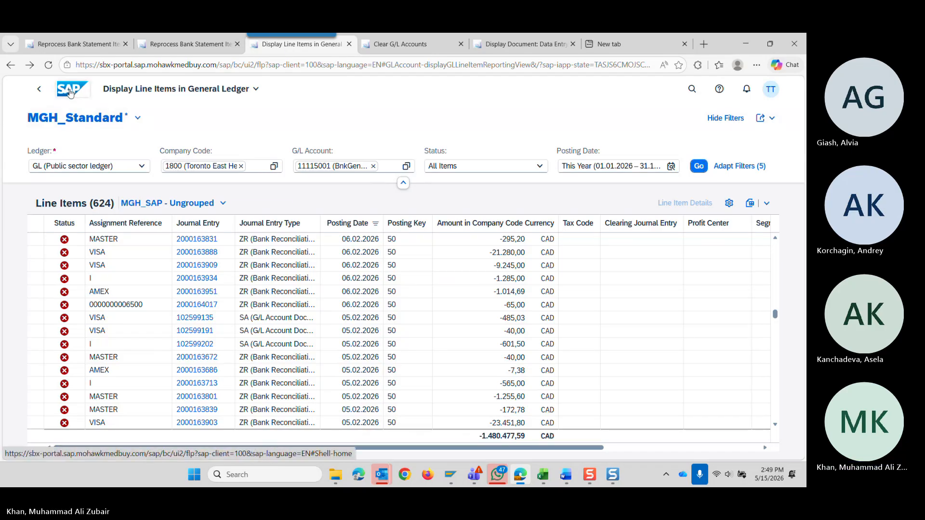
pyautogui.click(70, 93)
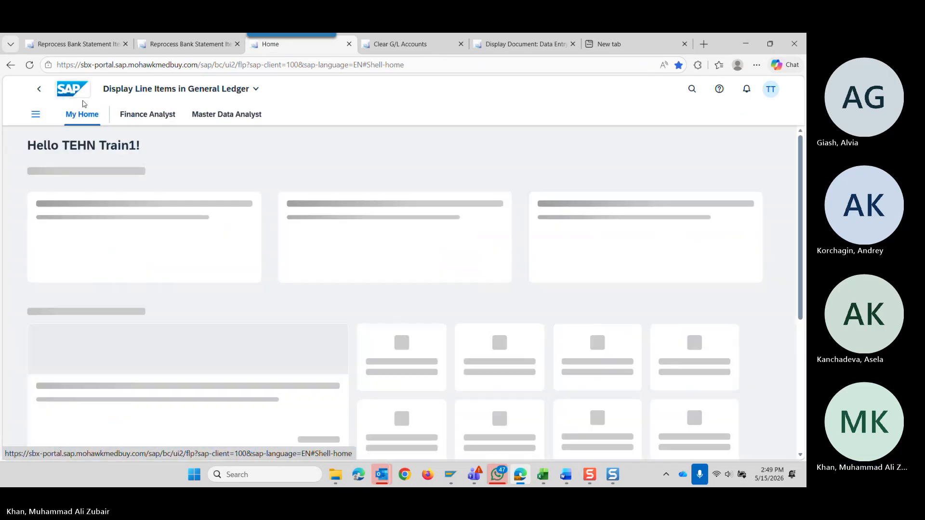
pyautogui.click(690, 90)
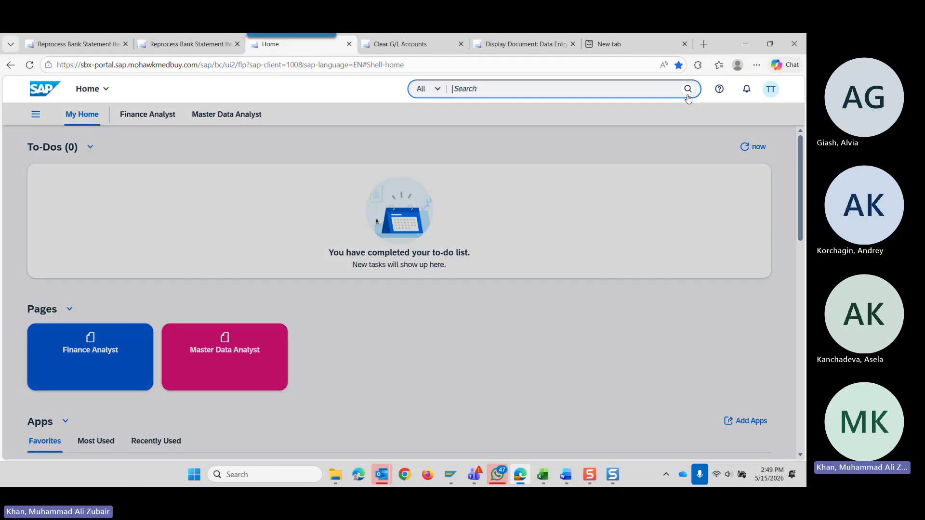
pyautogui.write('display')
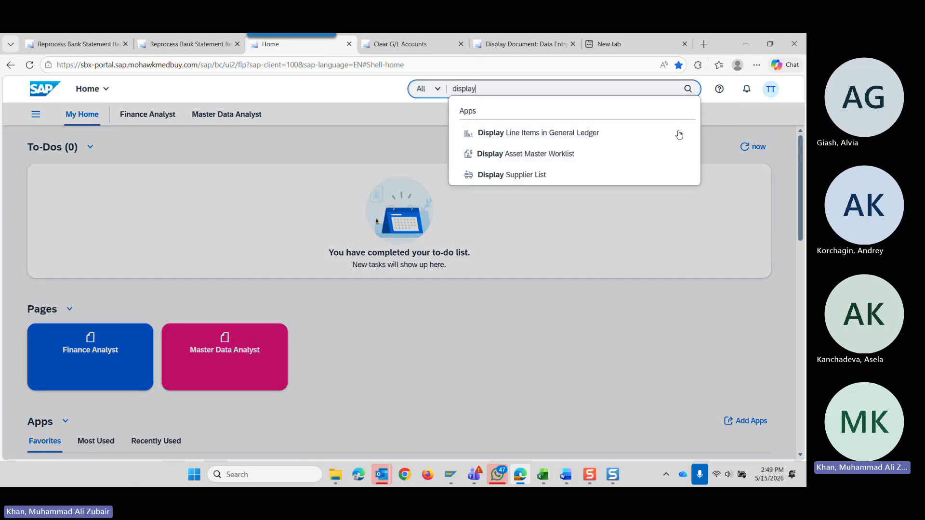
pyautogui.click(588, 139)
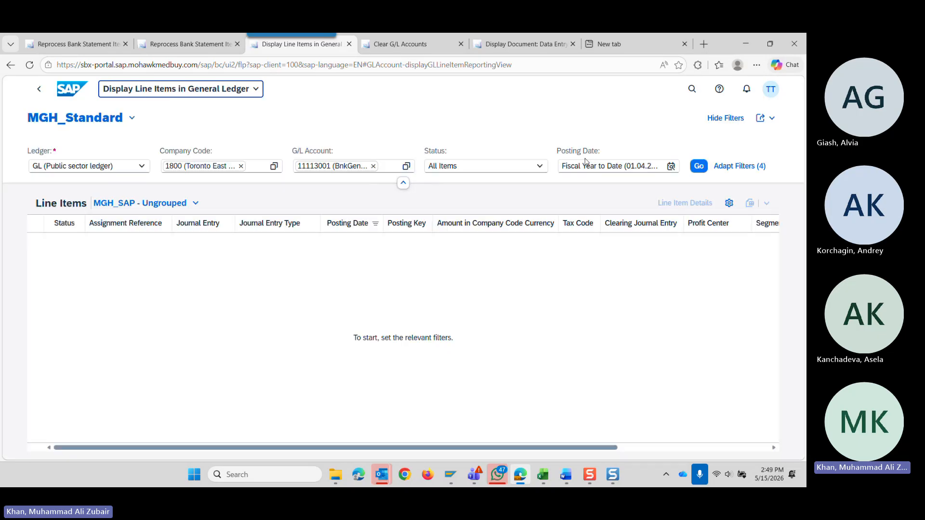
# Check the G/L account credited in item 37/3's Bank Accounting postings and return to the general ledger line items.
pyautogui.click(178, 45)
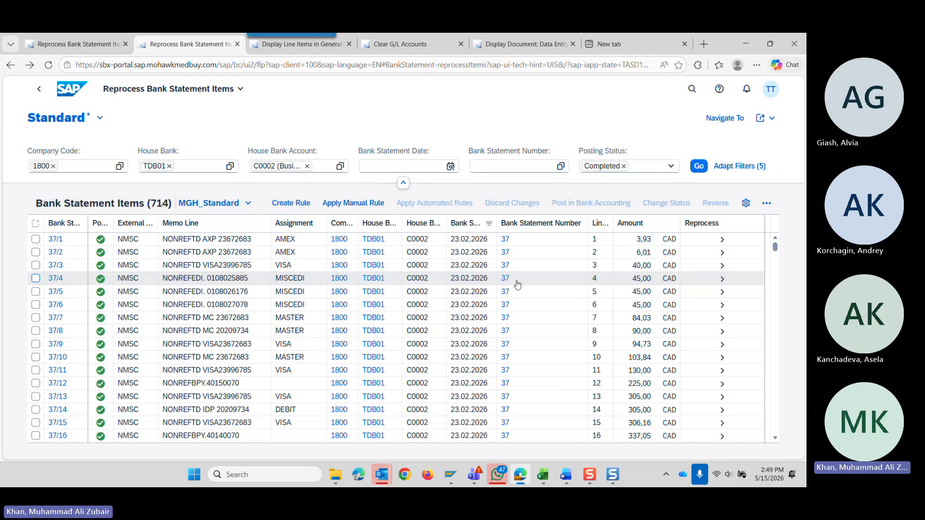
pyautogui.click(722, 265)
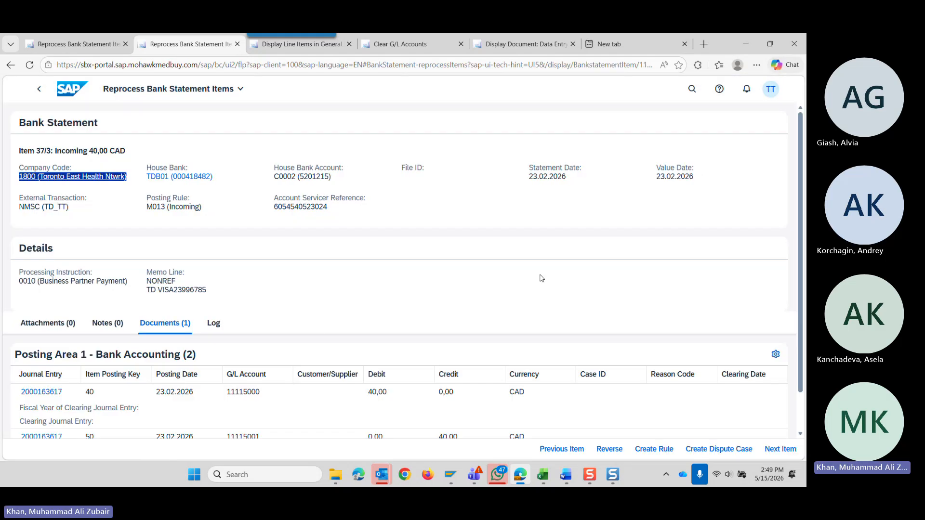
pyautogui.scroll(-1, 290, 366)
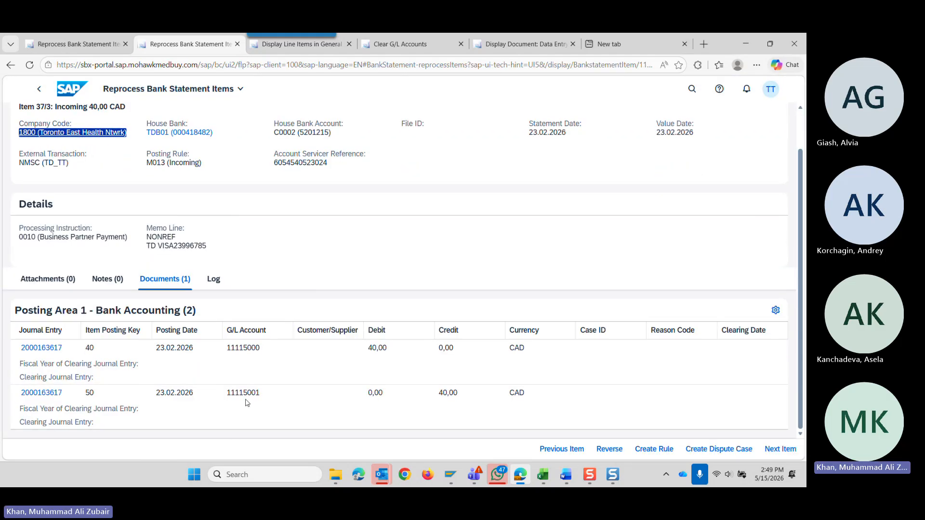
pyautogui.click(296, 44)
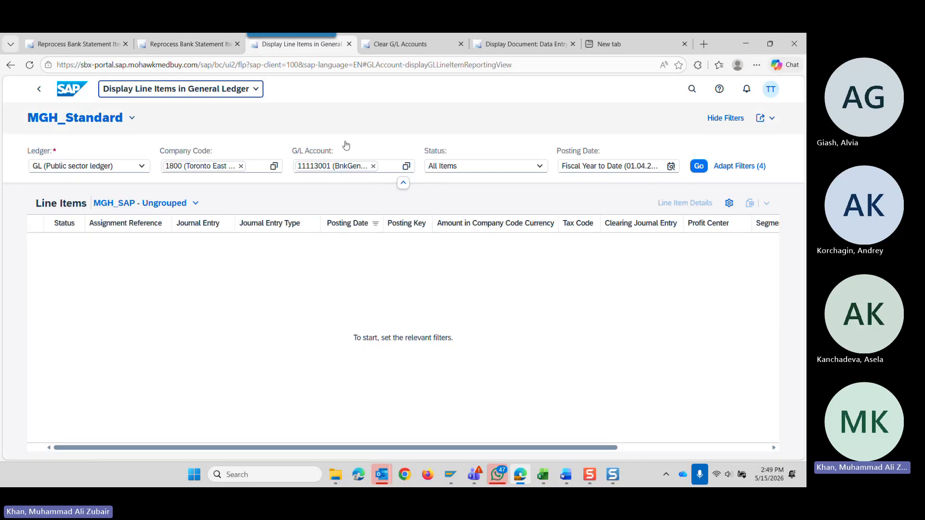
# Replace the G/L account filter with 11115001 (BnkGen1 Incg chq) and load its line items.
pyautogui.click(373, 166)
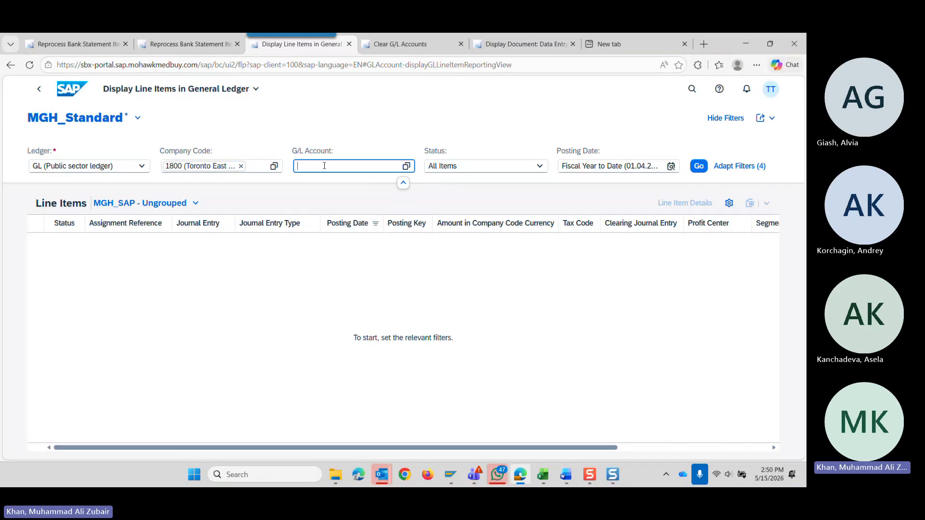
pyautogui.write('5001')
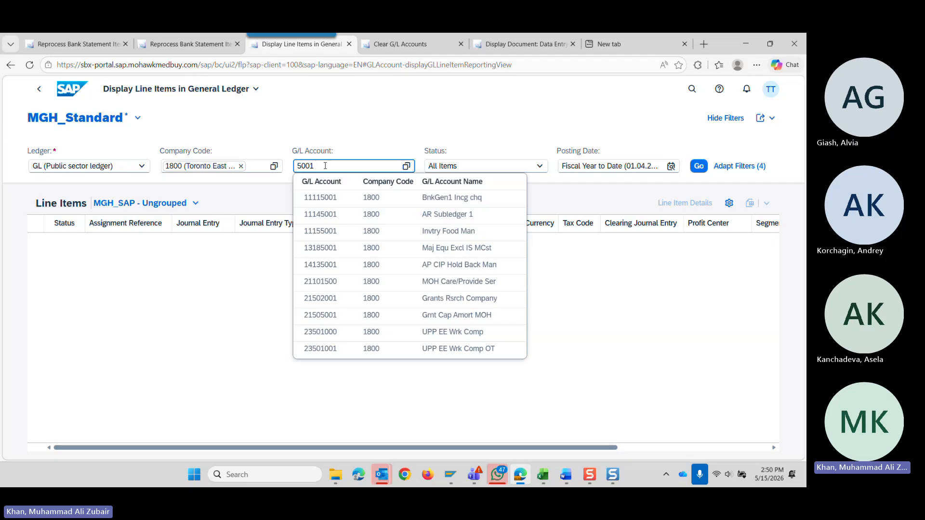
pyautogui.press('Down')
pyautogui.press('Return')
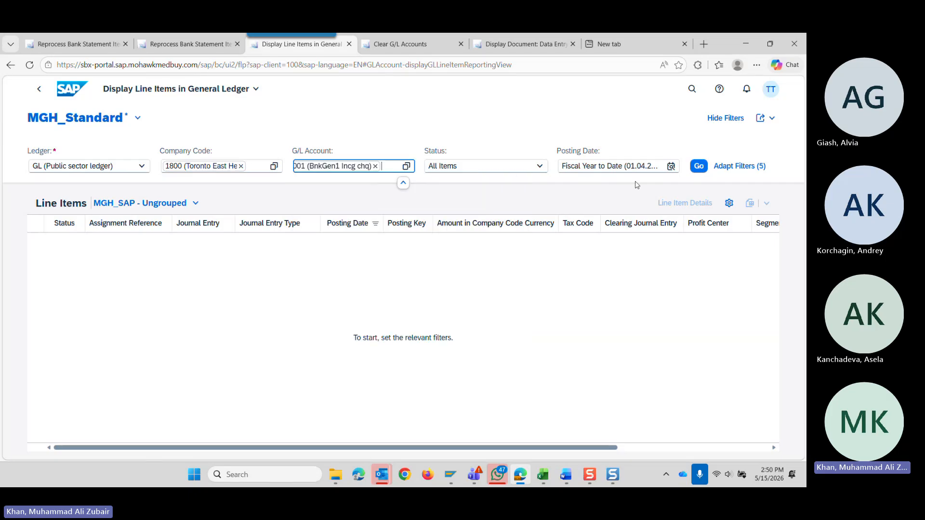
pyautogui.click(699, 166)
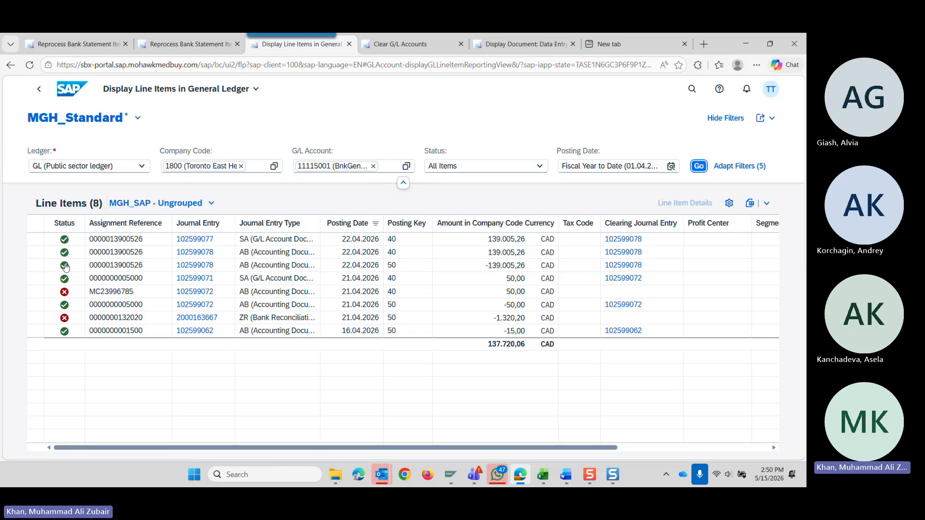
pyautogui.moveTo(65, 267)
pyautogui.moveTo(64, 297)
# Check the posting date of item 37/3 in Reprocess Bank Statement Items and return to the general ledger line items.
pyautogui.click(168, 44)
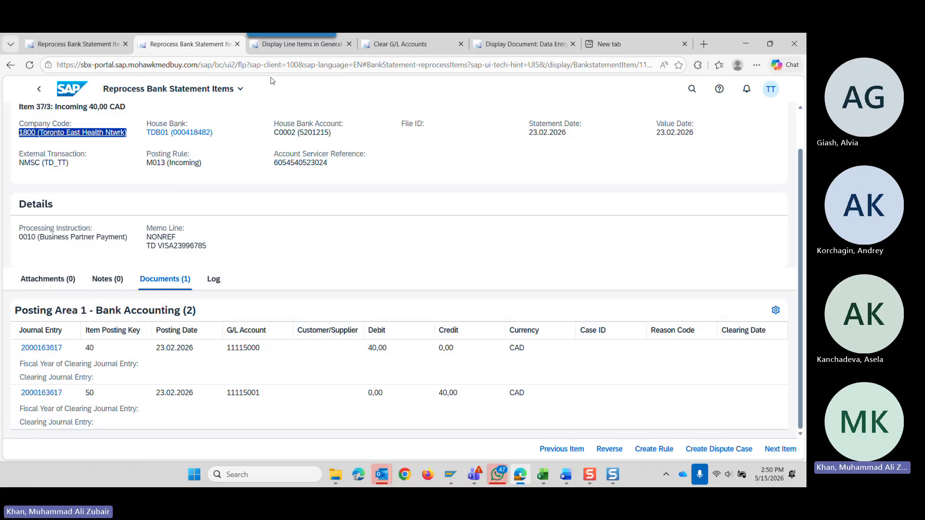
pyautogui.click(278, 40)
pyautogui.click(285, 46)
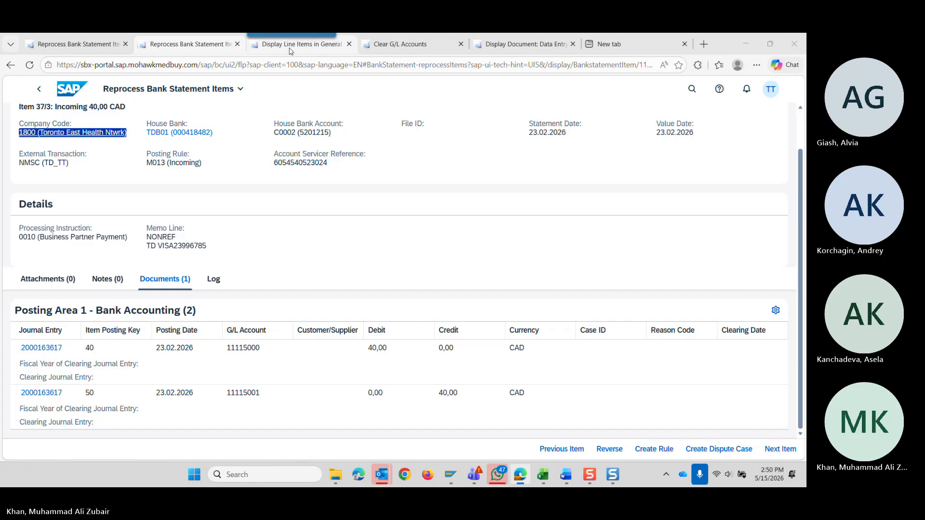
pyautogui.click(210, 50)
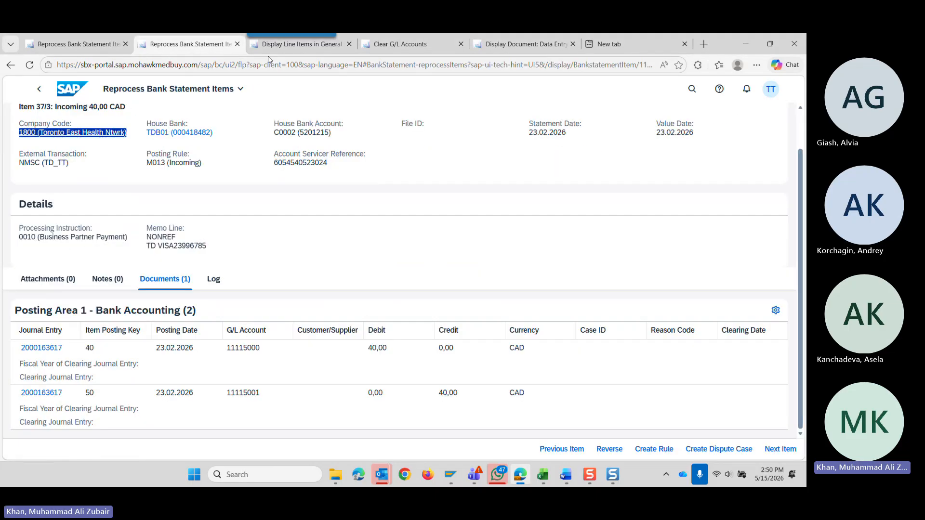
pyautogui.click(272, 44)
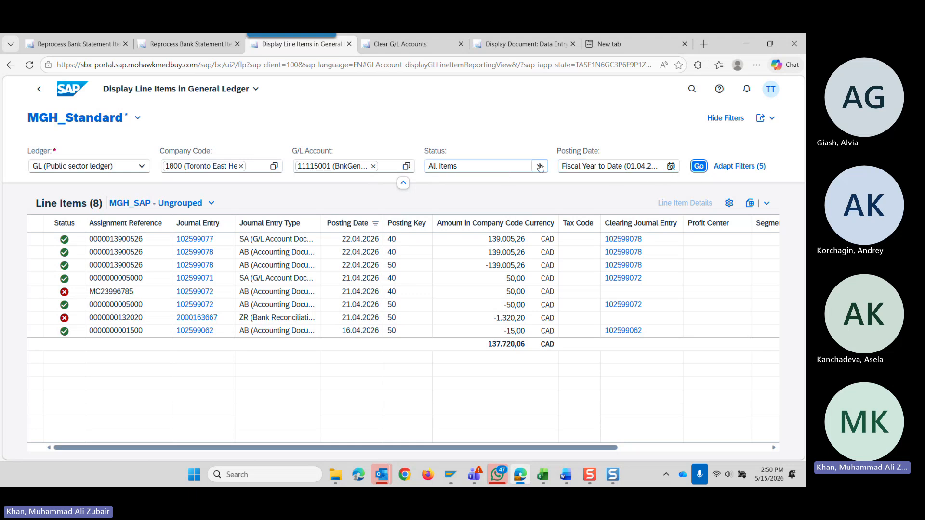
# Set the posting date filter to This Year and reload the line items, leaving the status at All Items.
pyautogui.click(503, 170)
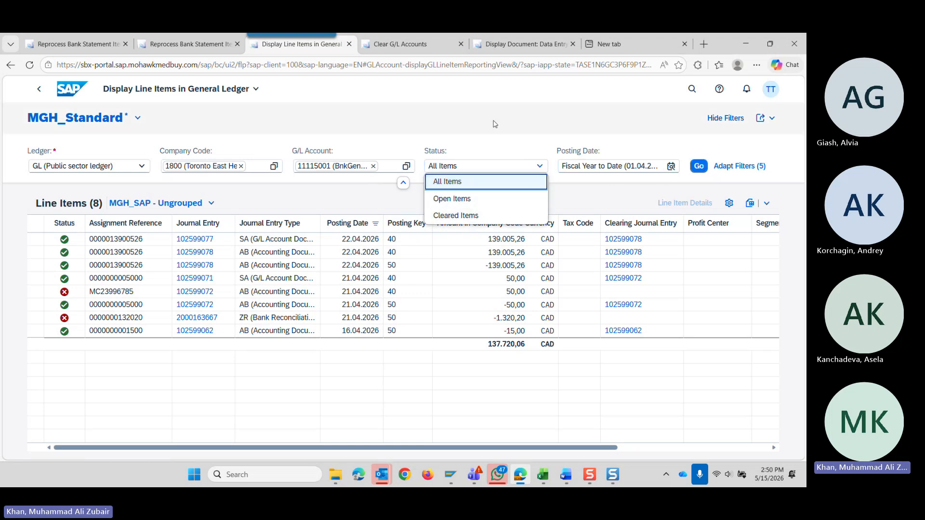
pyautogui.moveTo(498, 107); pyautogui.dragTo(500, 98)
pyautogui.click(671, 166)
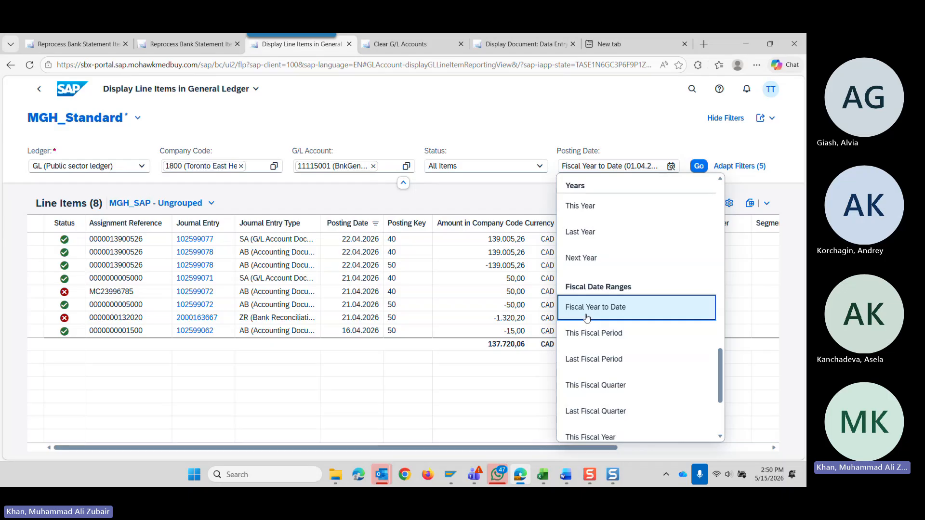
pyautogui.click(593, 207)
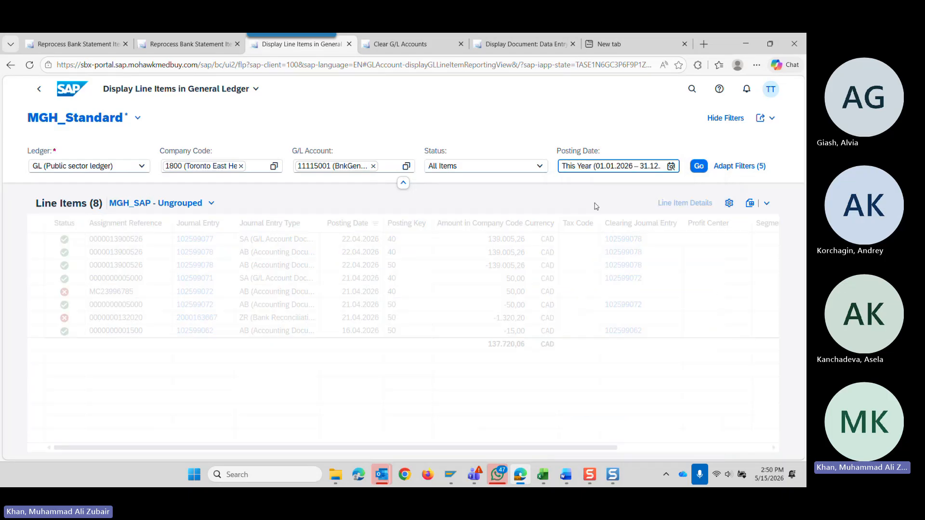
pyautogui.click(699, 167)
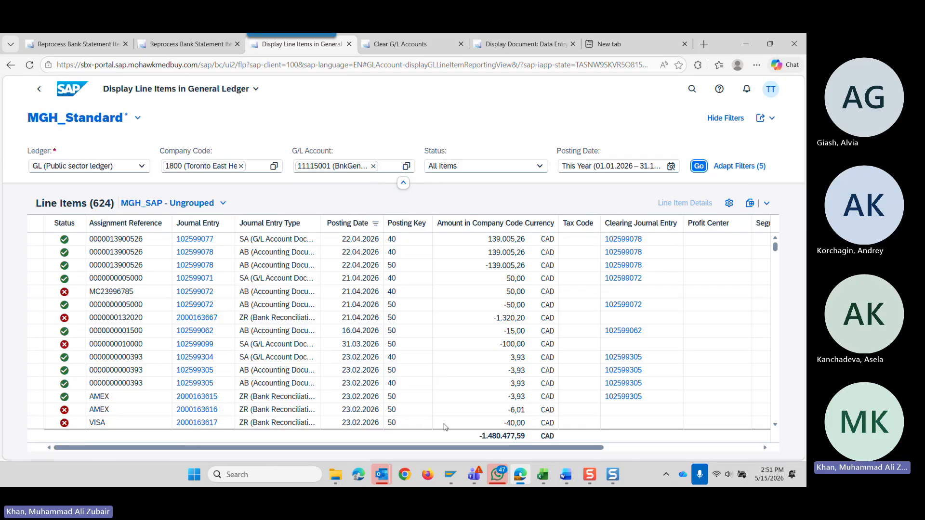
# Compare item 37/3's journal entry with the line items of G/L account 11115001.
pyautogui.click(190, 43)
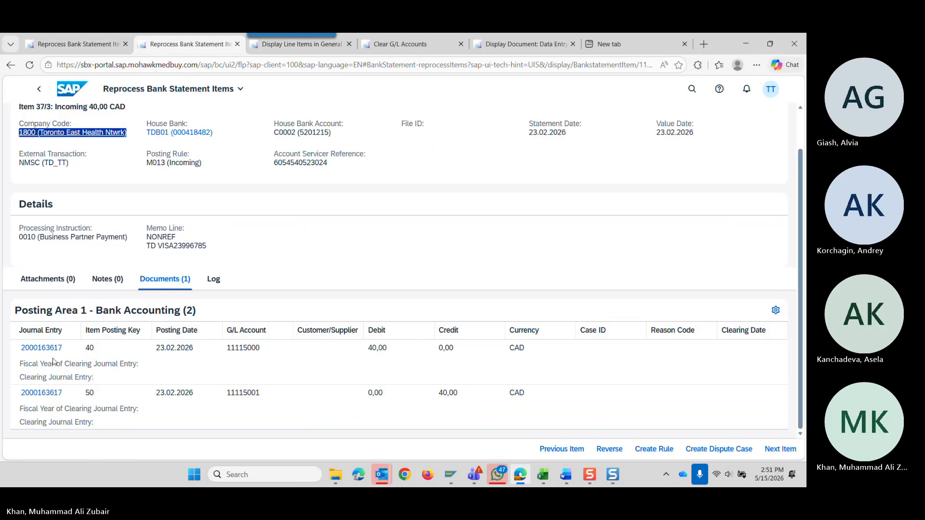
pyautogui.click(289, 44)
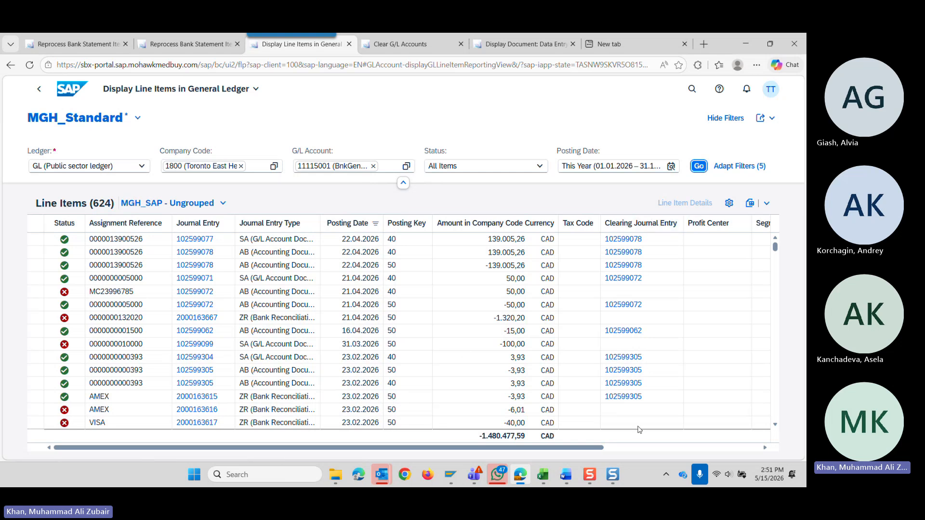
pyautogui.hotkey('alt', 'Tab')
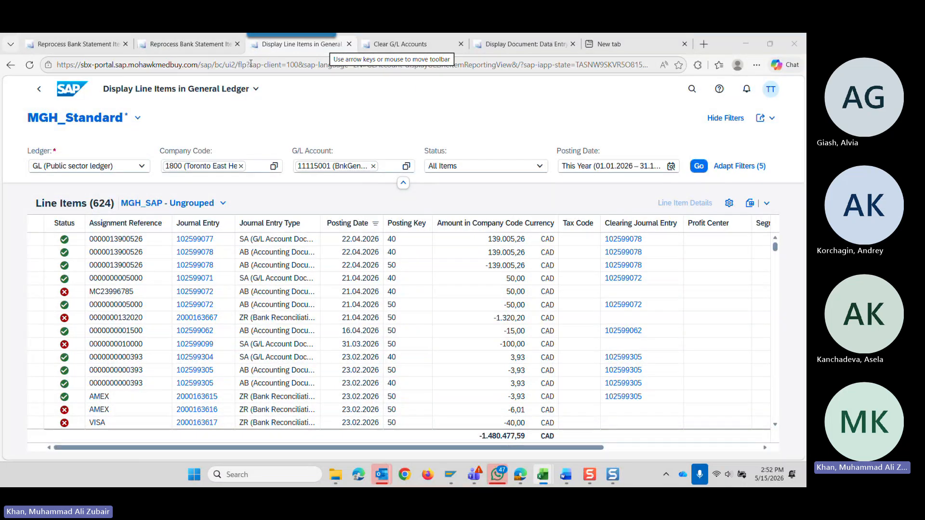
# Replace the displayed document with the Clear G/L Accounts - Manual Clearing app by searching for "clear".
pyautogui.click(524, 44)
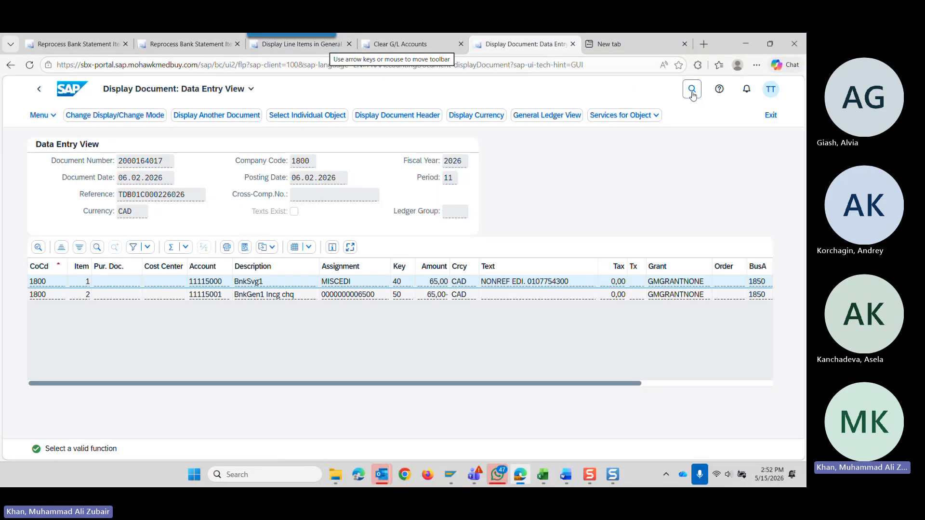
pyautogui.click(689, 91)
pyautogui.write('cl')
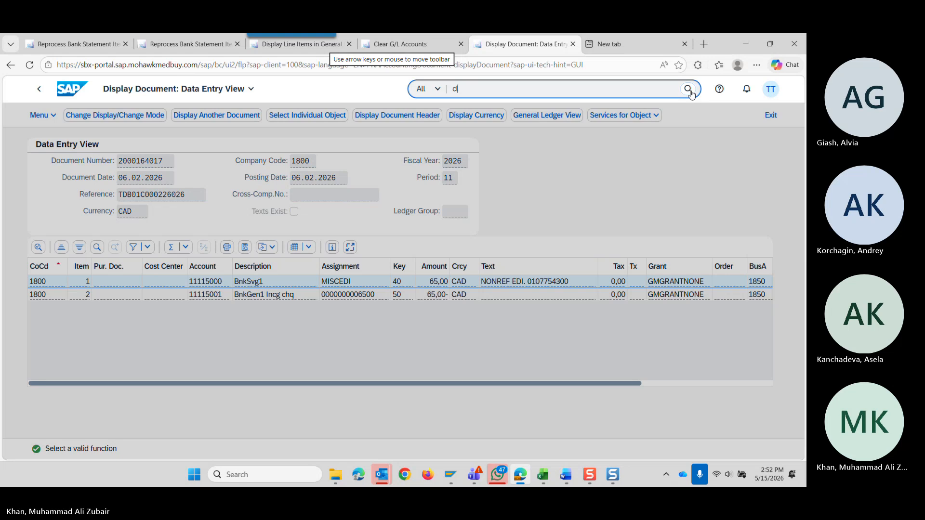
pyautogui.write('ear')
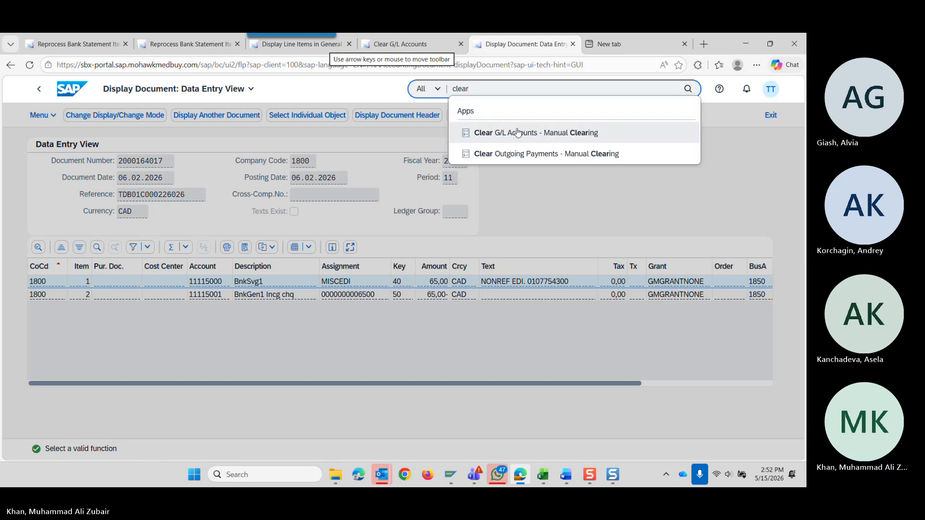
pyautogui.click(518, 132)
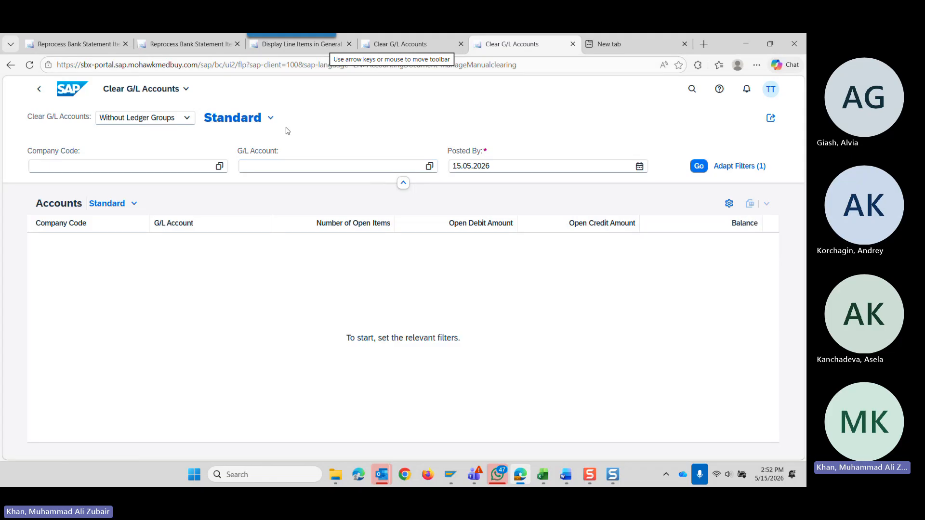
# Check the VISA line item and item 37/3's postings again, and return to the Clear G/L Accounts app.
pyautogui.click(286, 48)
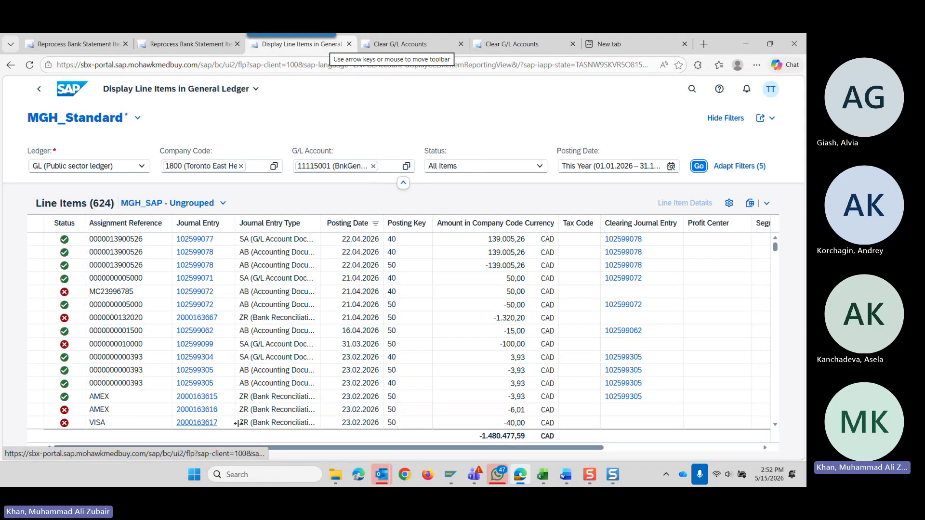
pyautogui.click(189, 44)
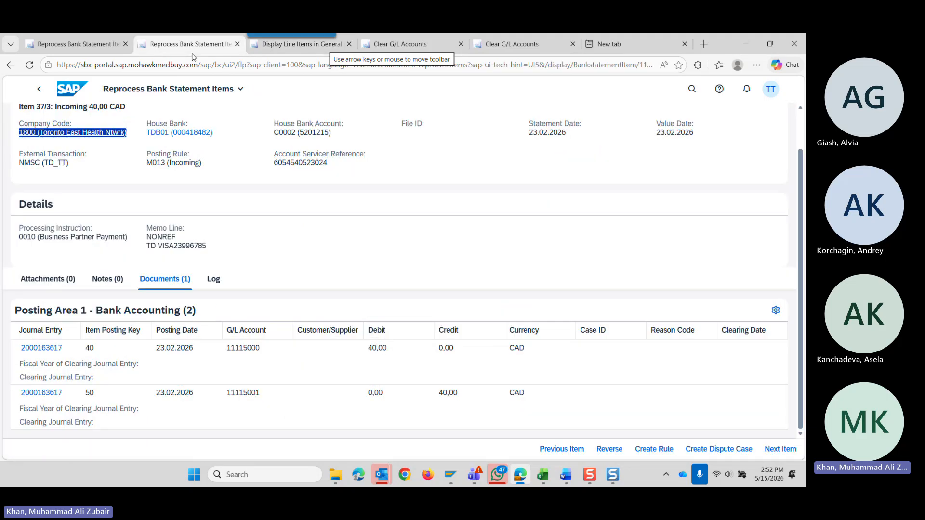
pyautogui.click(506, 44)
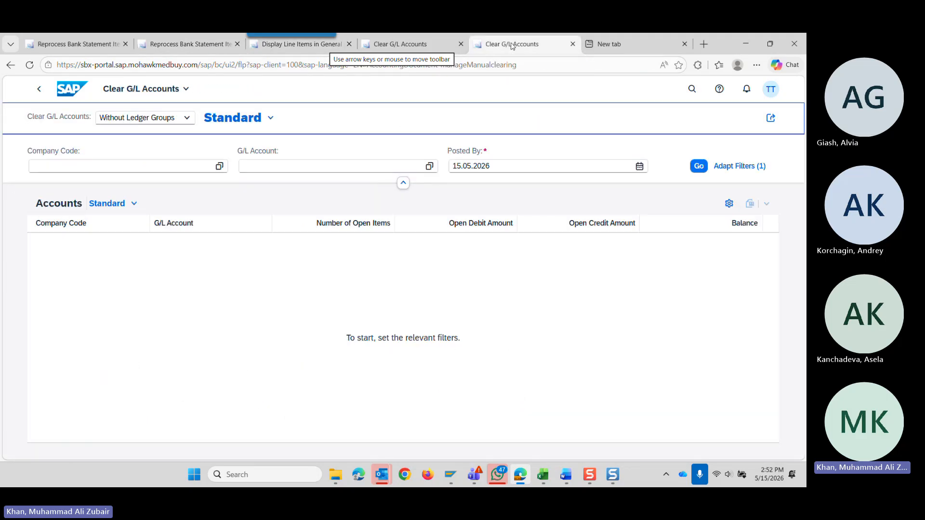
# Filter the accounts to clear by G/L account 11115001 in company code 1800 and load the result.
pyautogui.click(299, 163)
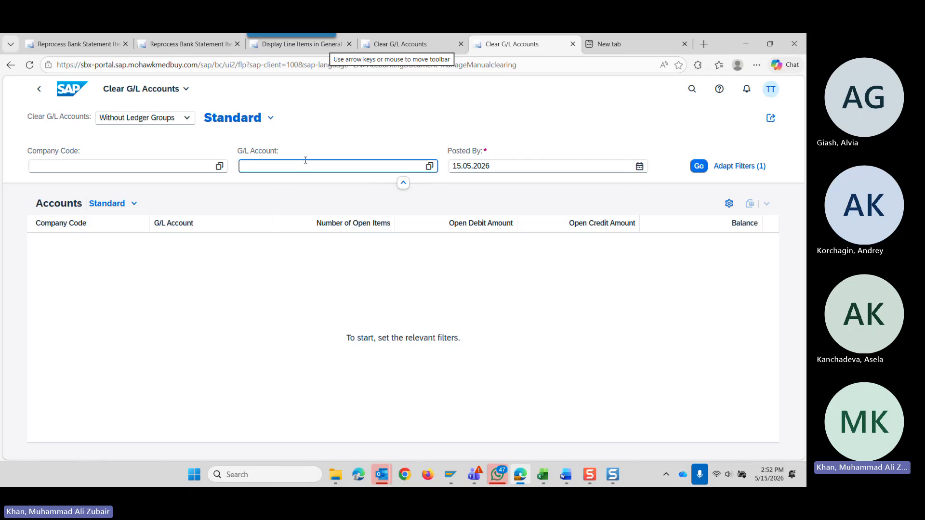
pyautogui.write('5001')
pyautogui.click(290, 202)
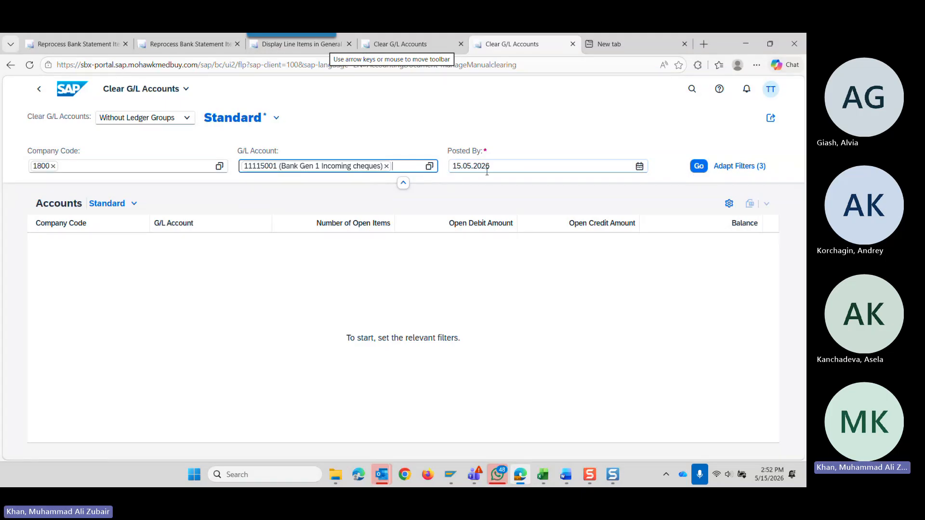
pyautogui.click(697, 169)
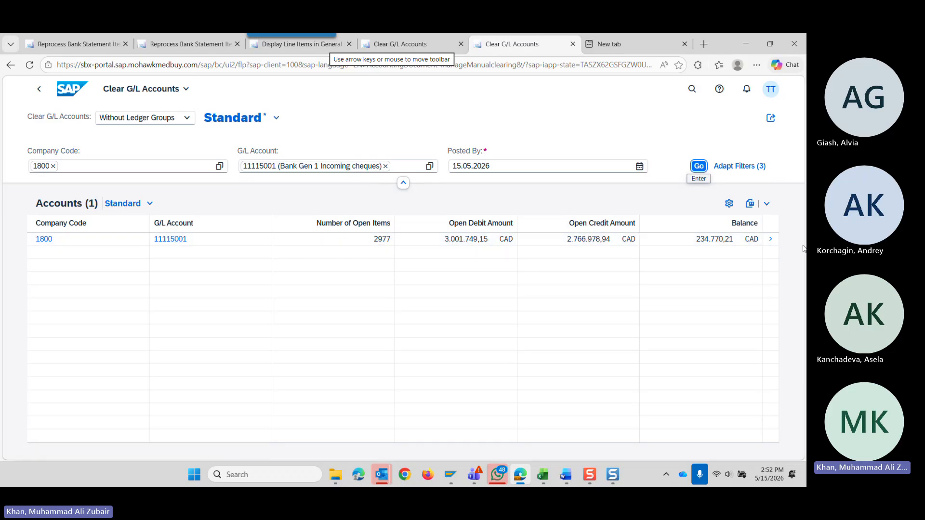
# Open G/L account 11115001 for clearing and look through its open items.
pyautogui.click(770, 239)
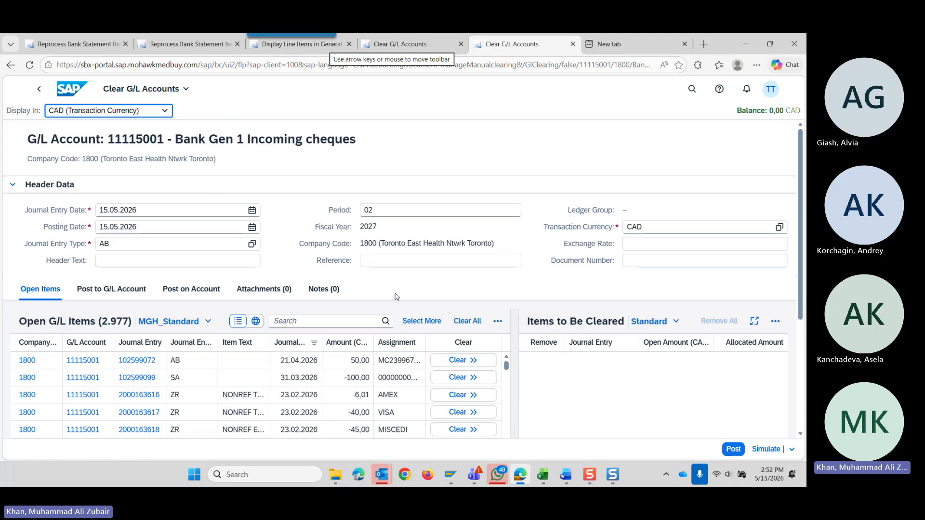
pyautogui.scroll(-2, 354, 375)
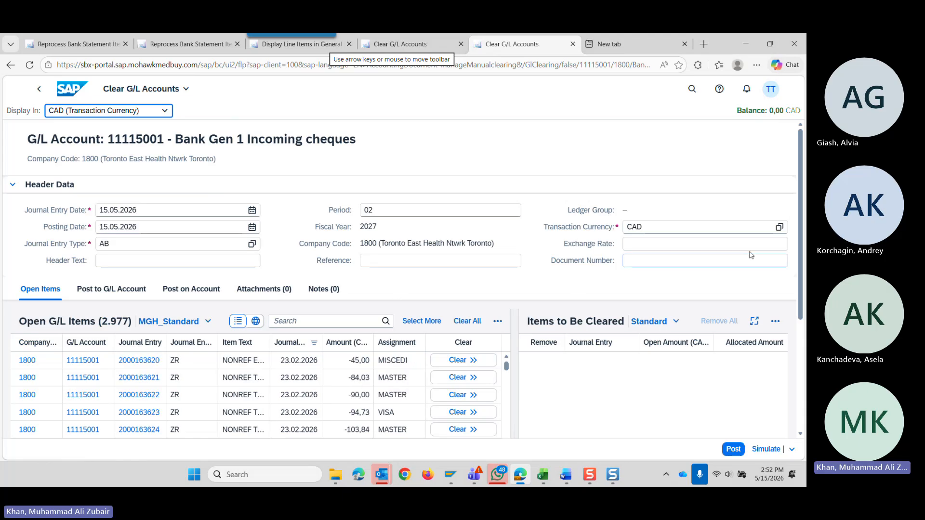
pyautogui.scroll(-1, 803, 261)
pyautogui.scroll(-2, 803, 261)
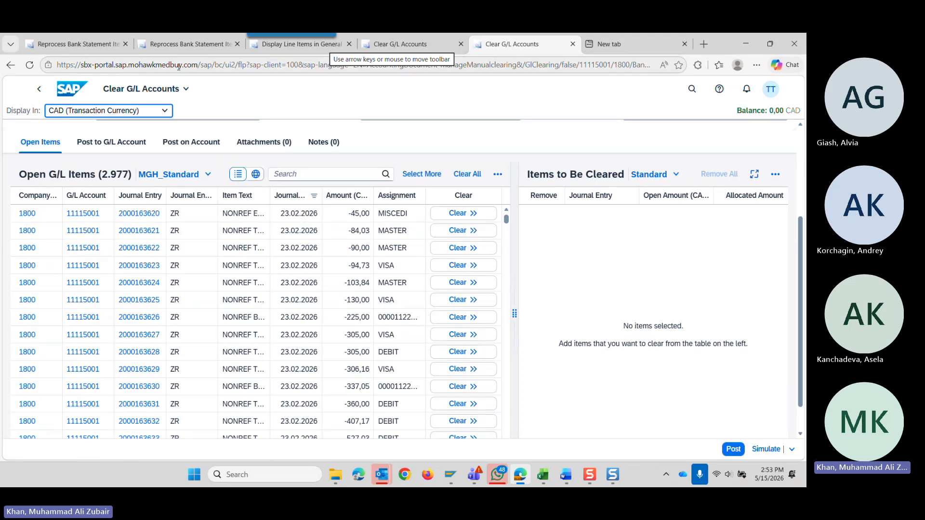
pyautogui.click(188, 44)
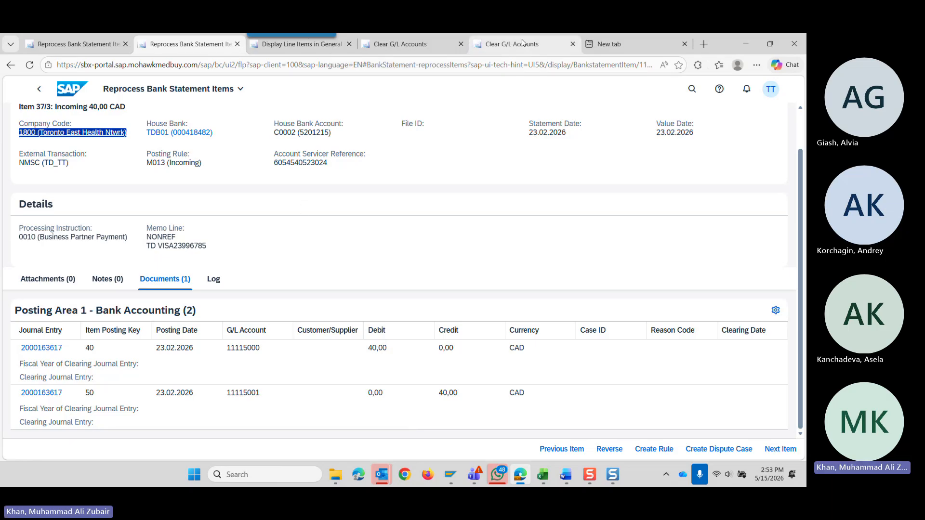
pyautogui.moveTo(524, 40)
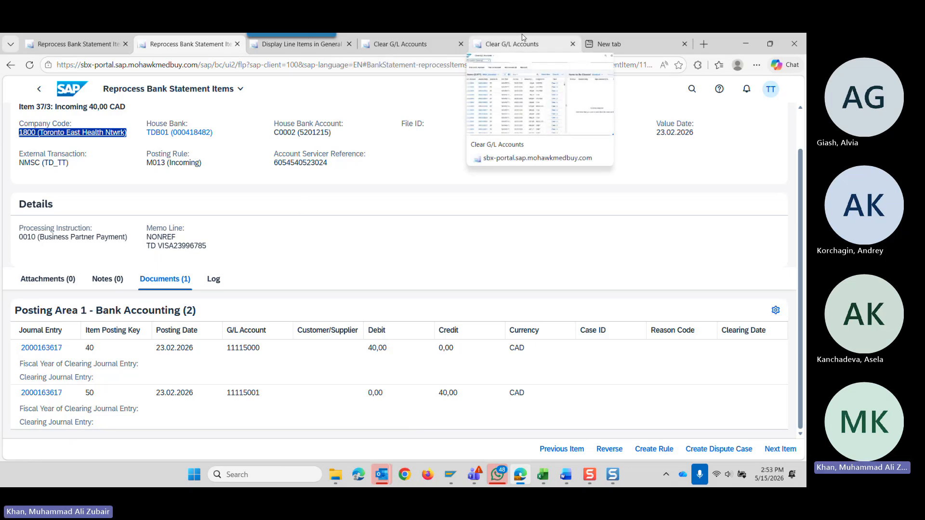
pyautogui.click(523, 41)
pyautogui.scroll(5, 337, 241)
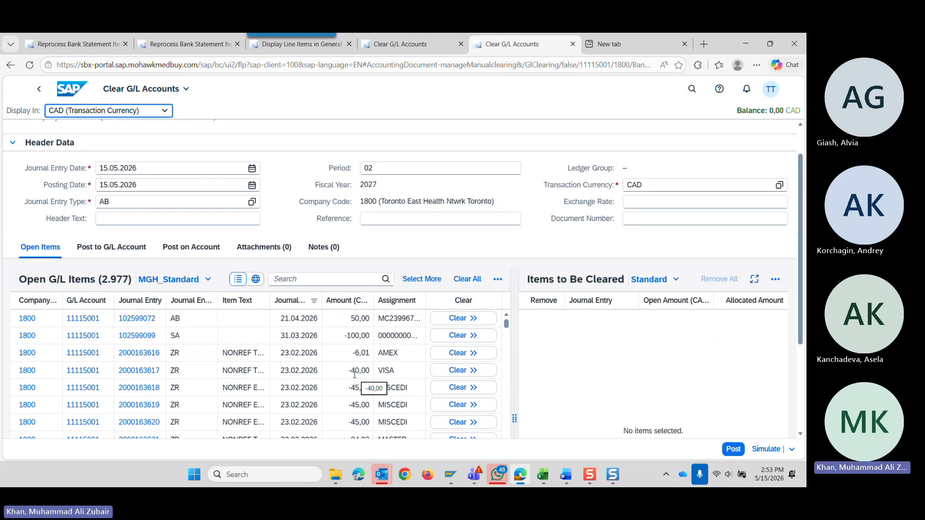
pyautogui.click(460, 371)
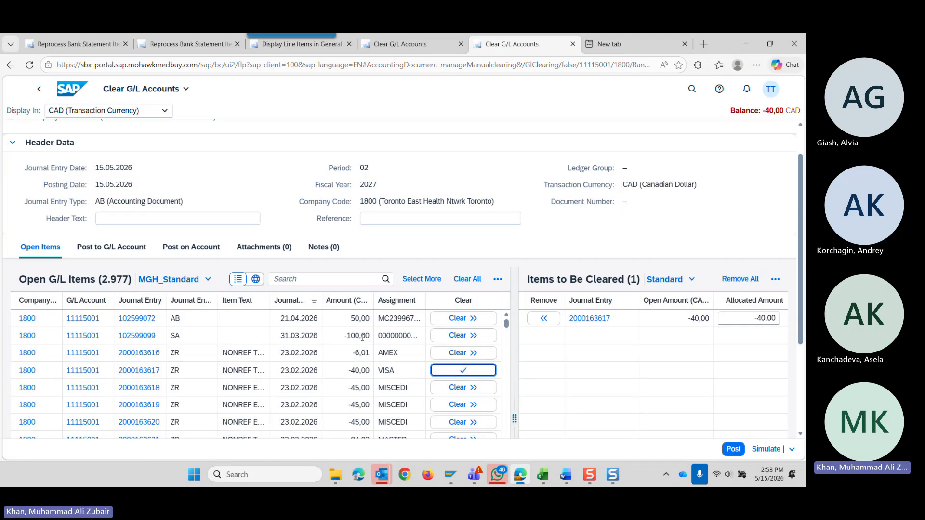
# Filter the open G/L items of account 11115001 by an Amount in LC of 40.
pyautogui.scroll(-2, 365, 363)
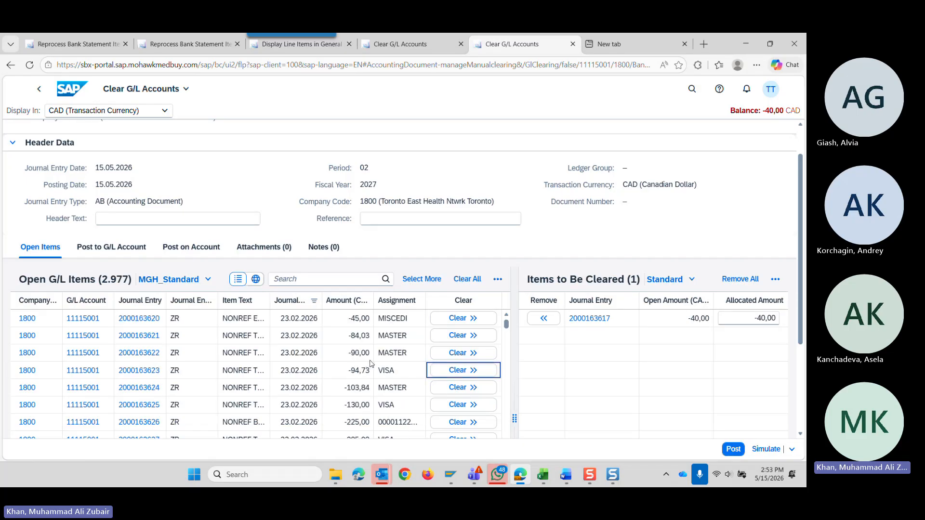
pyautogui.scroll(-4, 282, 390)
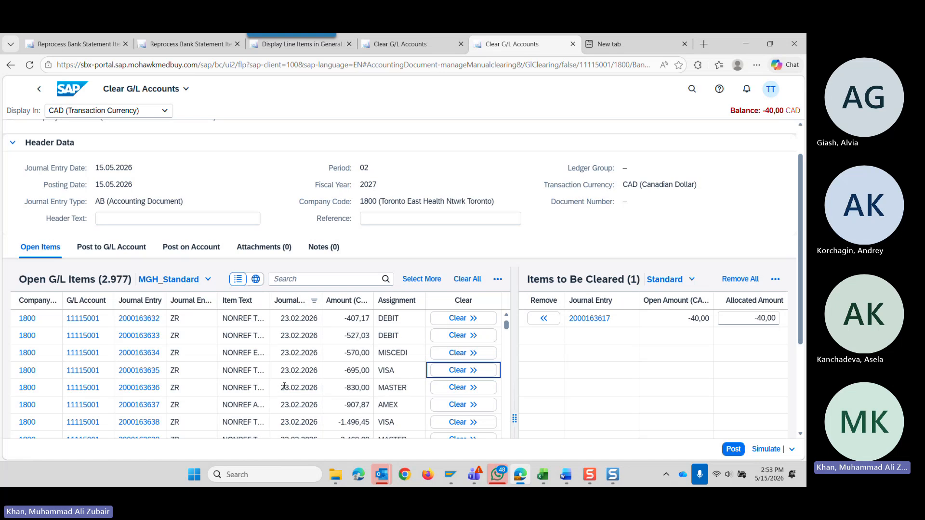
pyautogui.scroll(-3, 284, 386)
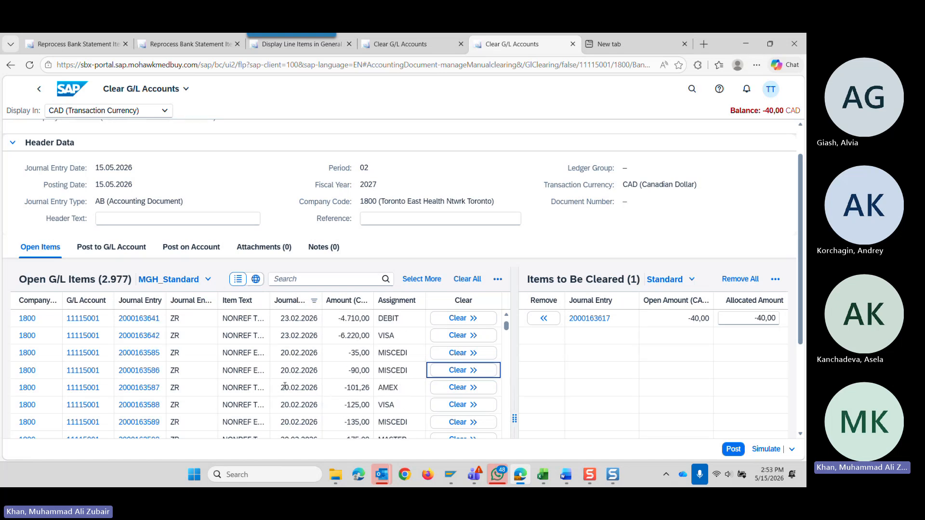
pyautogui.scroll(10, 285, 386)
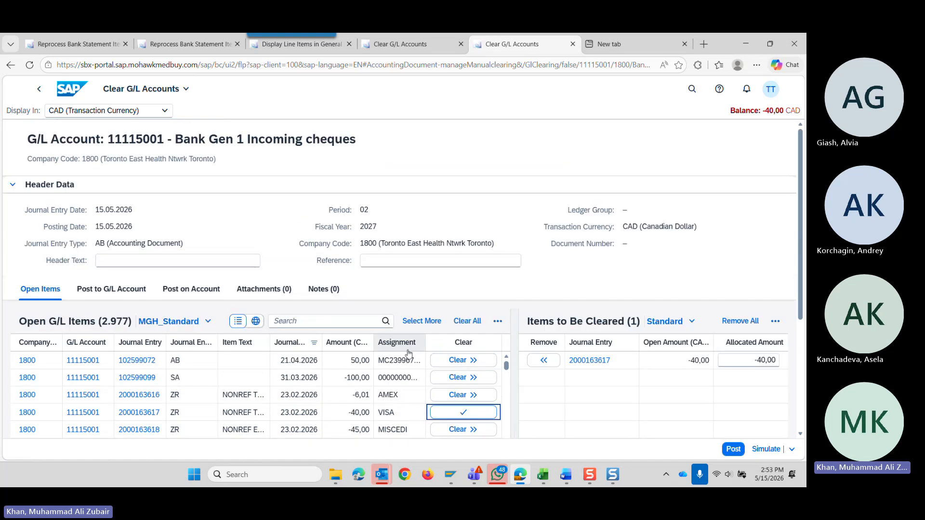
pyautogui.click(345, 342)
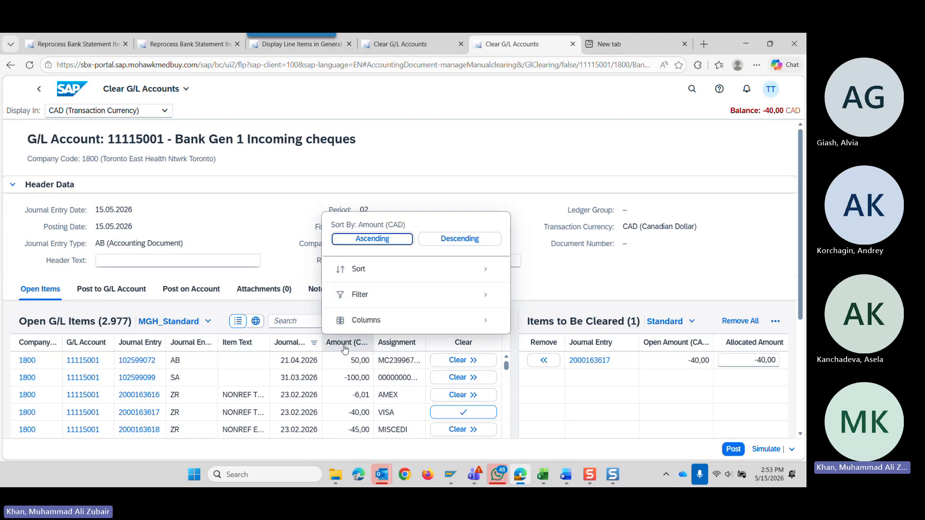
pyautogui.click(392, 295)
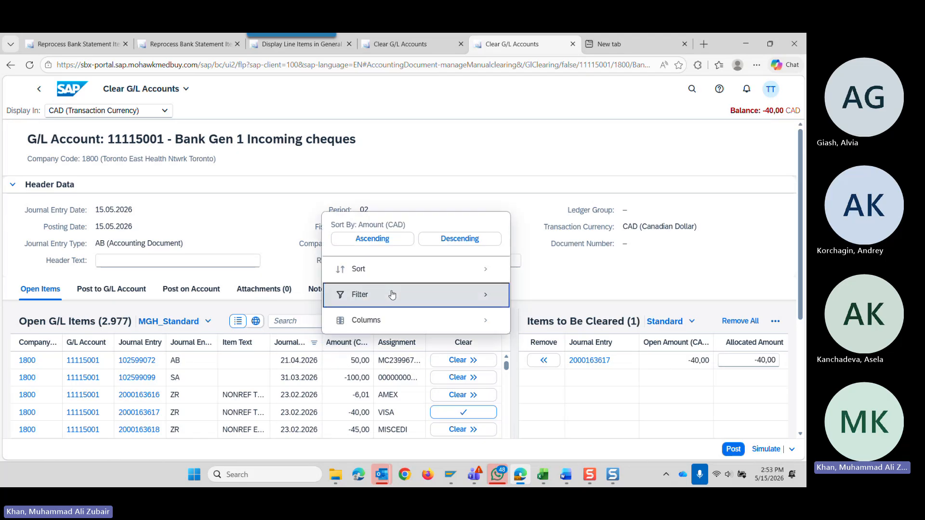
pyautogui.click(336, 121)
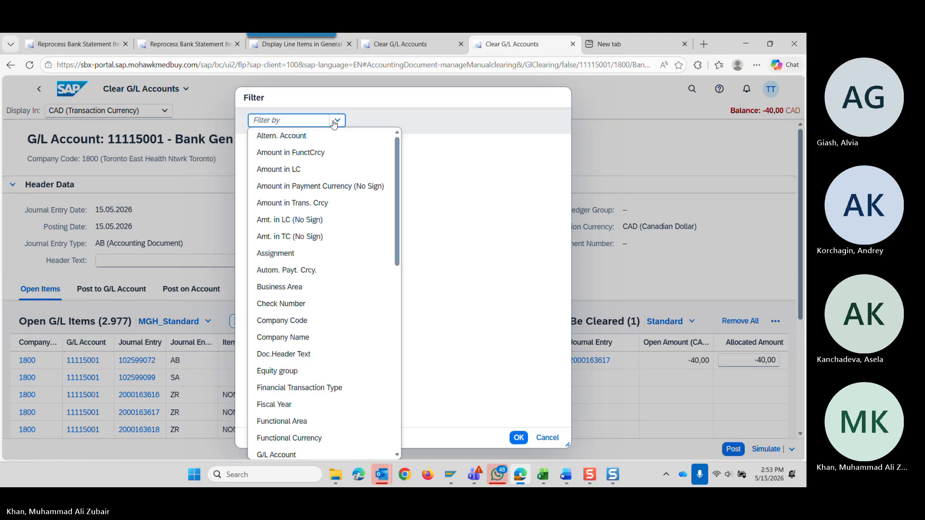
pyautogui.click(294, 171)
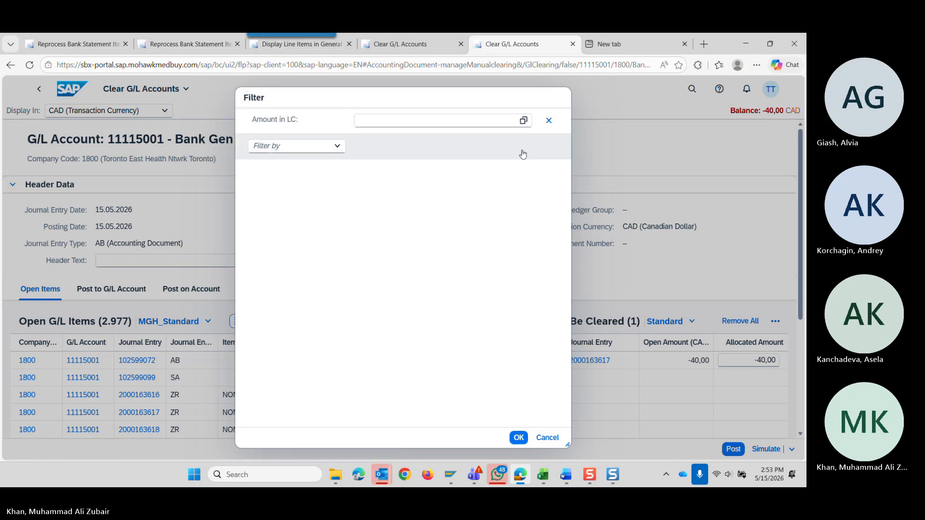
pyautogui.click(418, 122)
pyautogui.write('40')
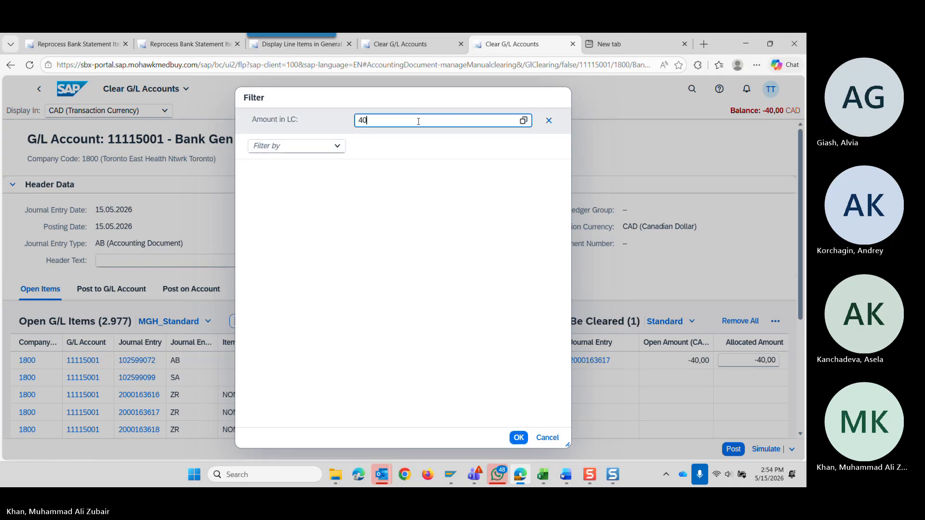
pyautogui.press('Return')
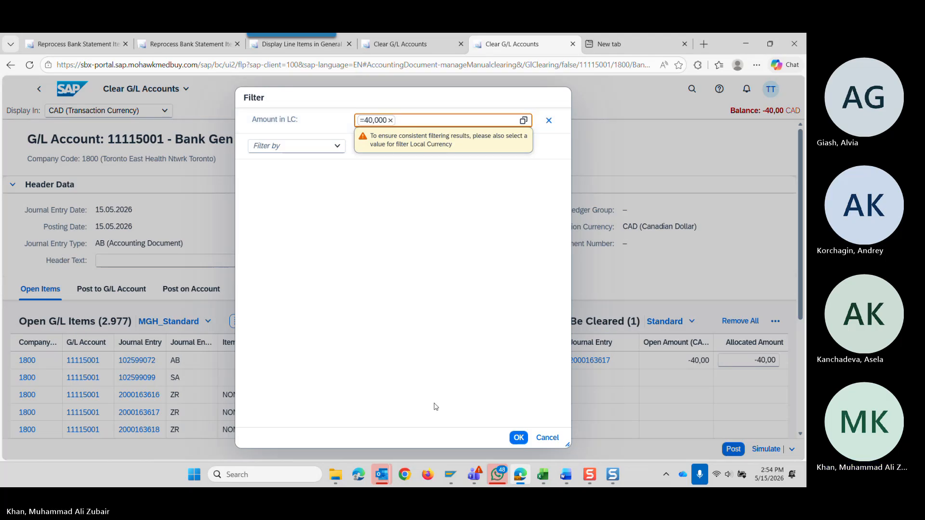
pyautogui.click(517, 437)
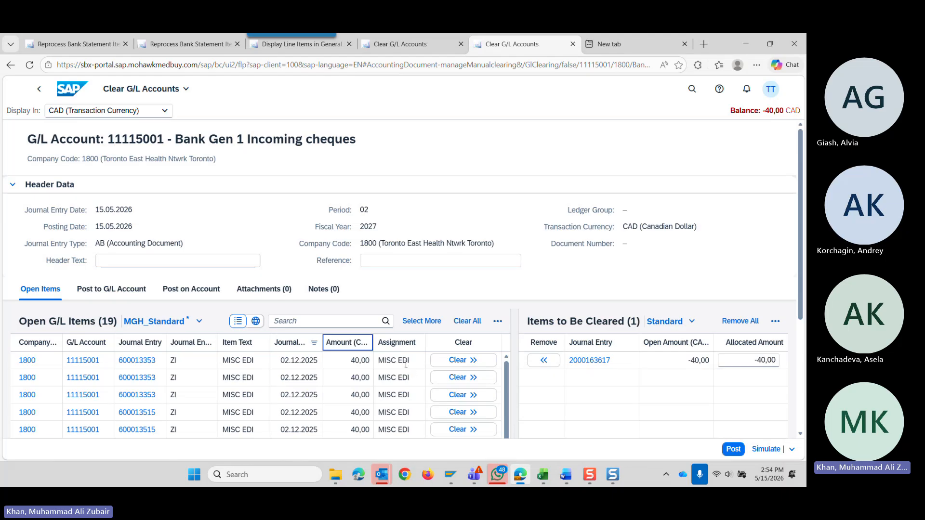
# Add the first MISC EDI entry 600013353 for 40,00 to the items to be cleared and post the clearing.
pyautogui.click(471, 362)
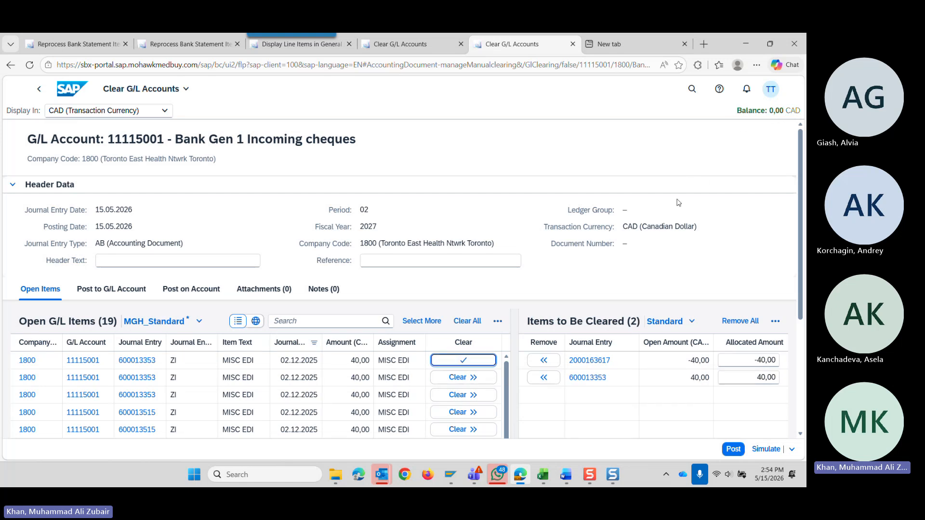
pyautogui.click(185, 39)
pyautogui.click(93, 49)
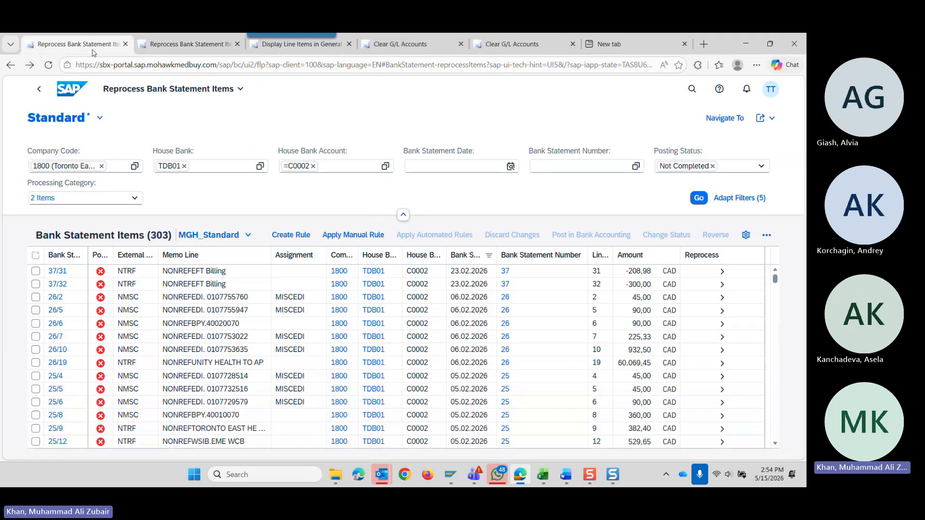
pyautogui.click(189, 49)
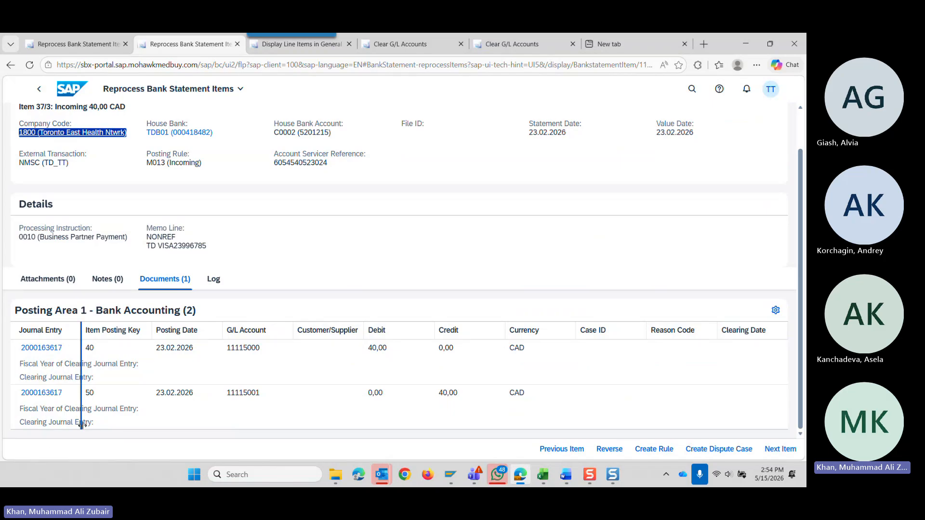
pyautogui.click(71, 44)
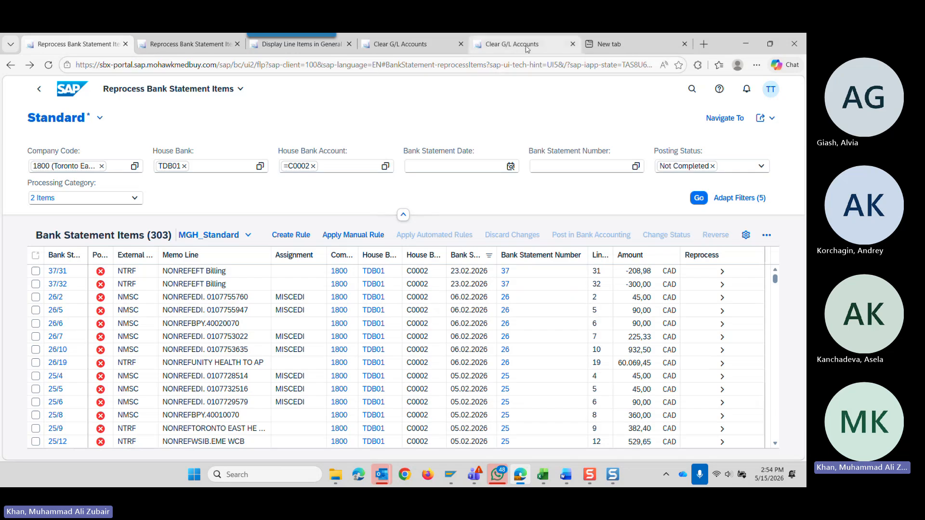
pyautogui.click(510, 44)
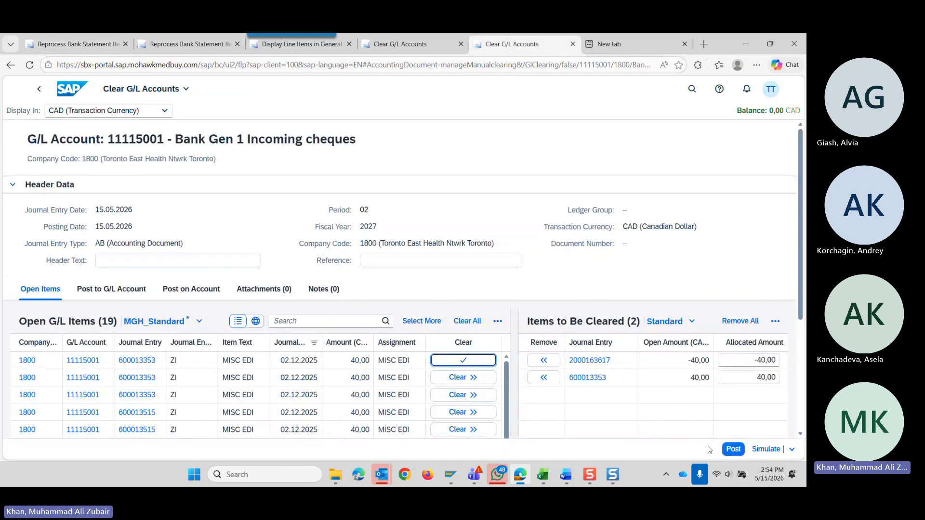
pyautogui.click(735, 452)
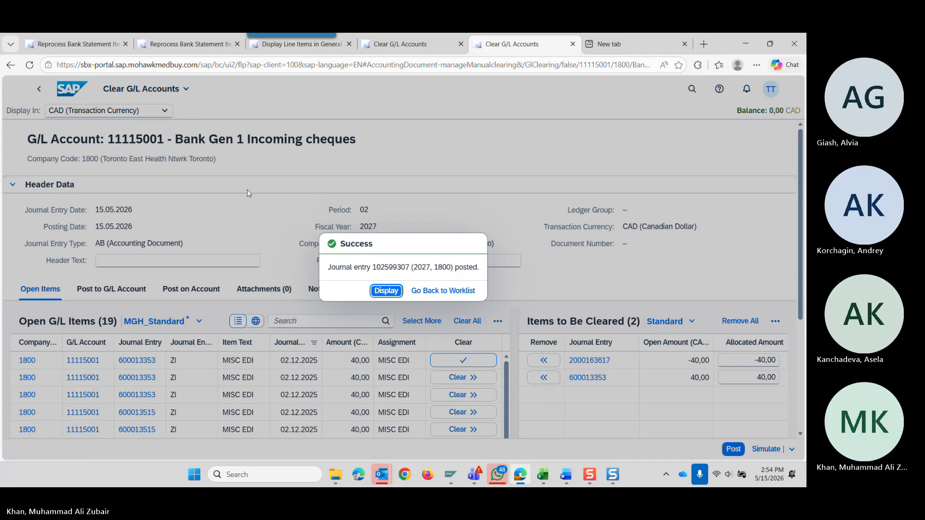
# Reload bank statement item 37/3 and check its clearing journal entry and clearing date against the posted clearing.
pyautogui.click(181, 45)
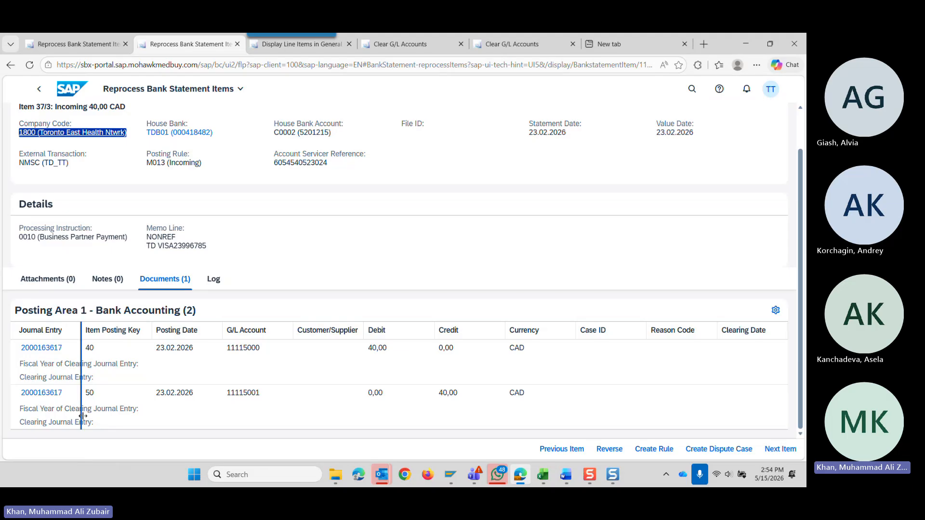
pyautogui.click(30, 66)
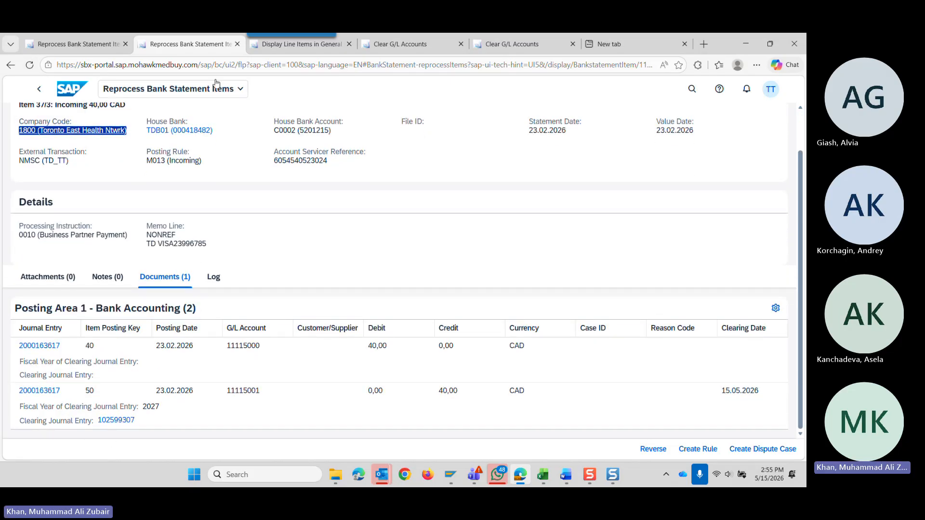
pyautogui.click(289, 44)
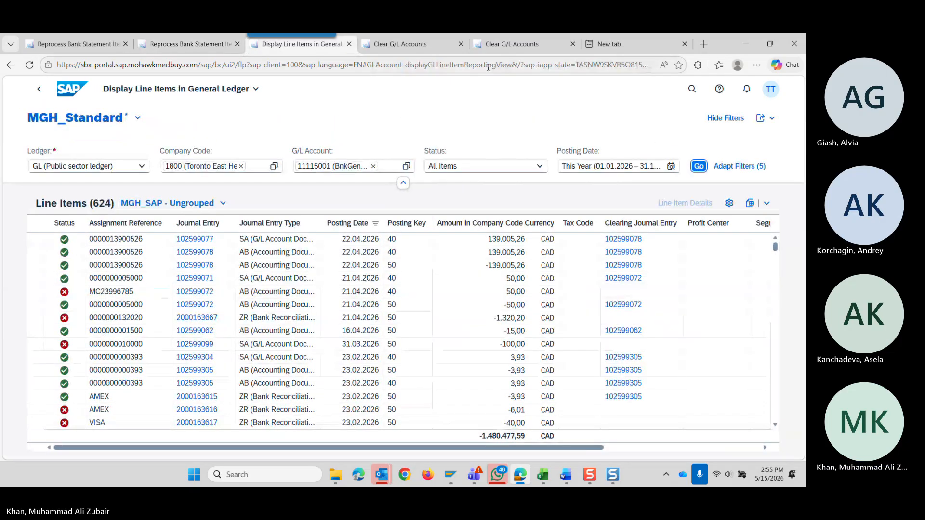
pyautogui.click(511, 45)
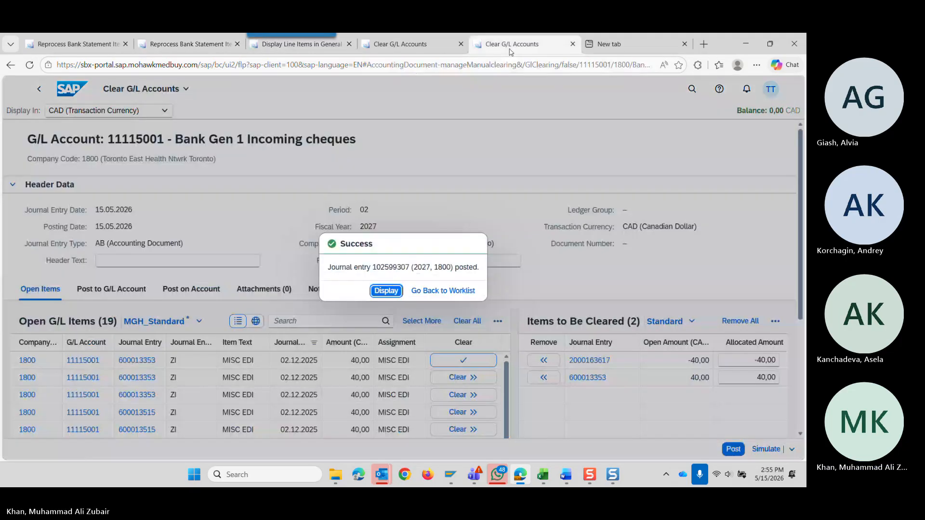
pyautogui.click(168, 44)
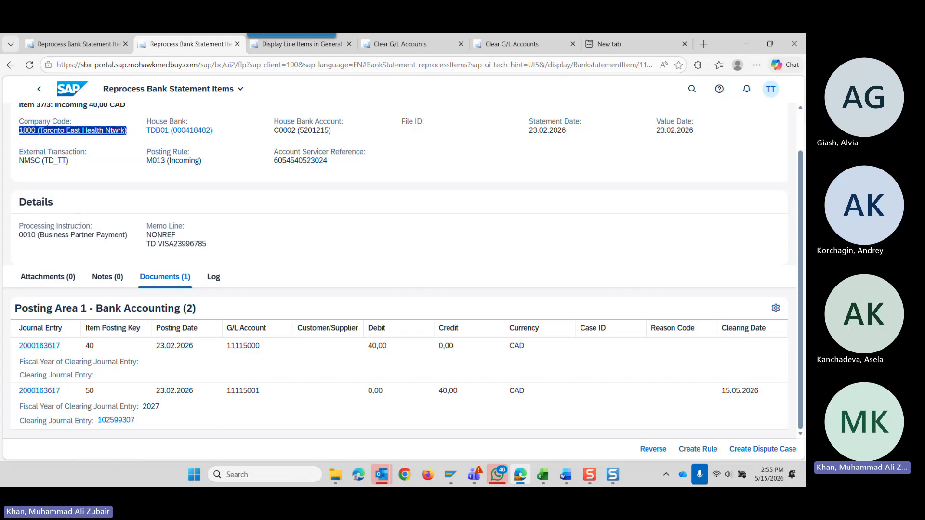
# Switch to the Clearing accounts workbook in Excel, maximize it and show the Reprocess App sheet.
pyautogui.moveTo(805, 140); pyautogui.dragTo(420, 159)
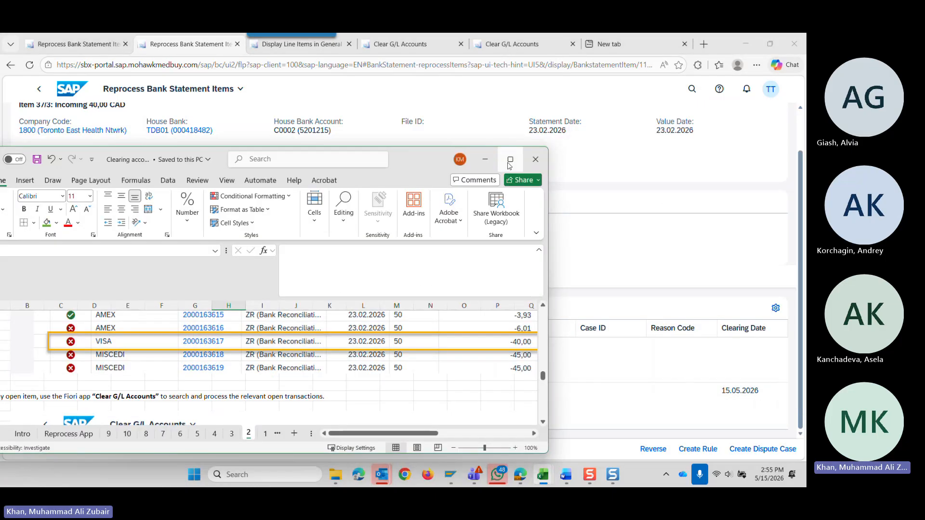
pyautogui.click(509, 161)
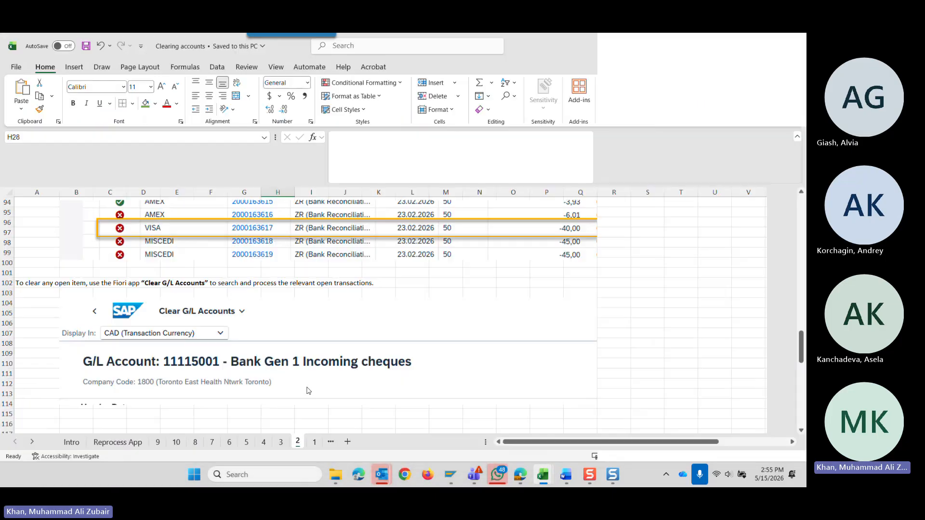
pyautogui.click(116, 442)
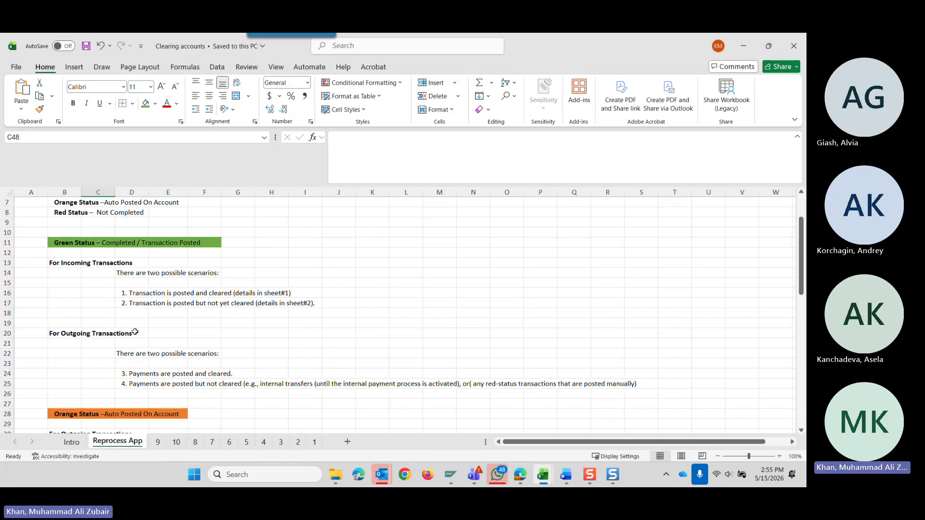
# Review the green-status scenarios for incoming and outgoing transactions, ending on scenario 4 for posted but uncleared payments.
pyautogui.moveTo(69, 265); pyautogui.dragTo(313, 303)
pyautogui.moveTo(58, 333); pyautogui.dragTo(222, 385)
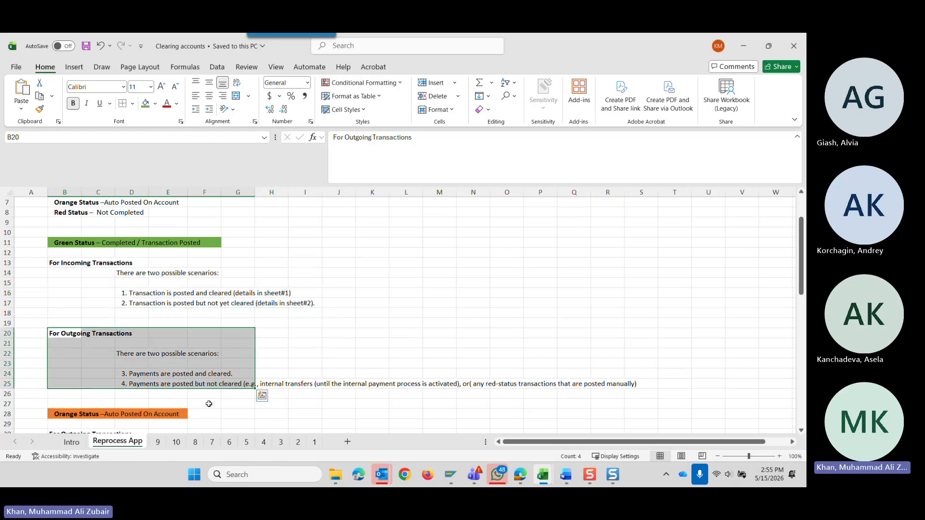
pyautogui.click(209, 404)
pyautogui.scroll(-1, 134, 356)
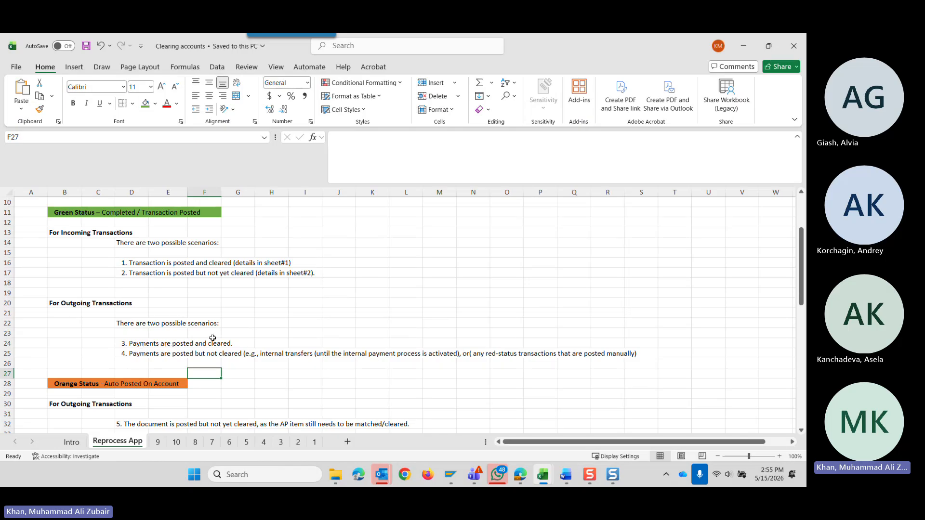
pyautogui.click(146, 262)
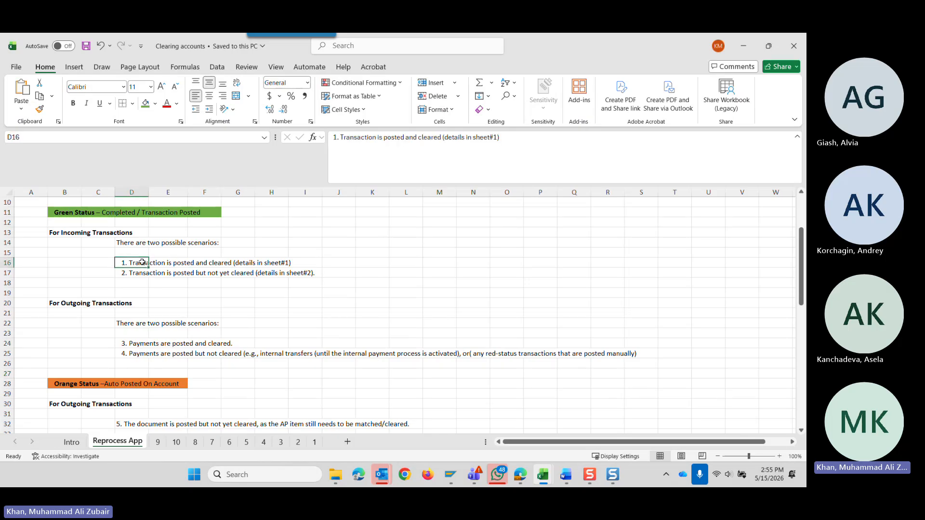
pyautogui.click(143, 354)
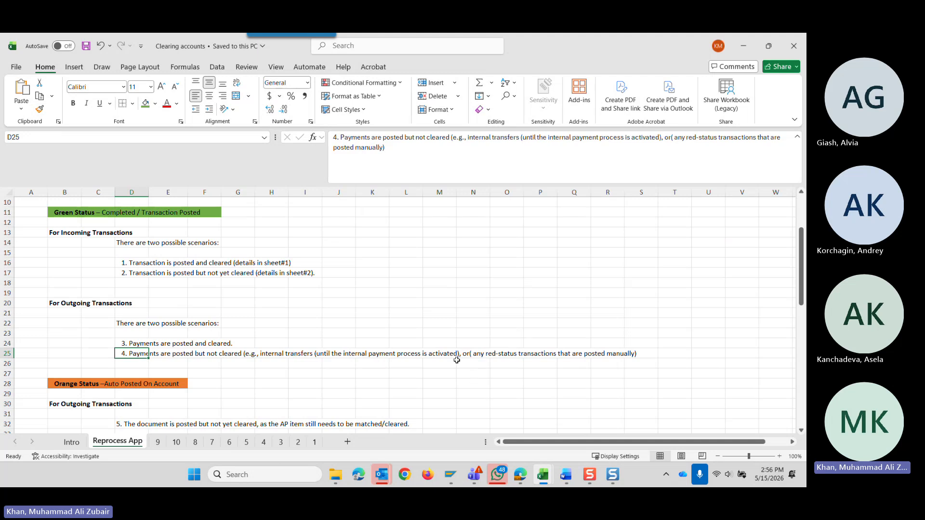
# Review the orange and red status sections of the Reprocess App sheet, ending on outgoing scenario 3 for posted and cleared payments.
pyautogui.scroll(-9, 457, 360)
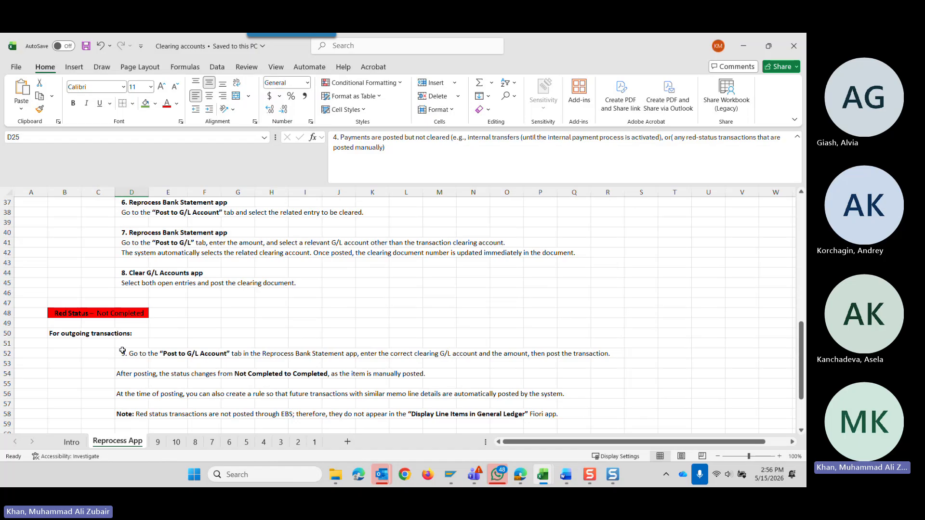
pyautogui.scroll(9, 122, 351)
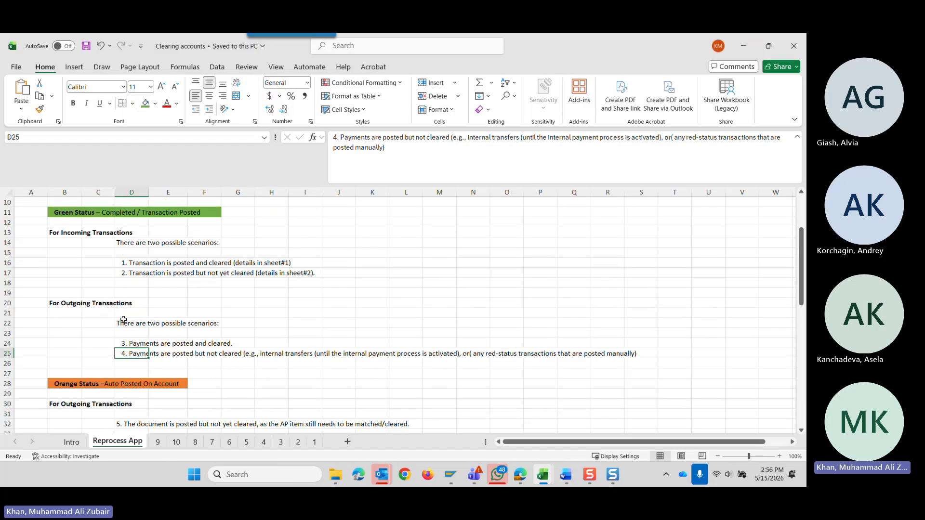
pyautogui.scroll(-3, 132, 332)
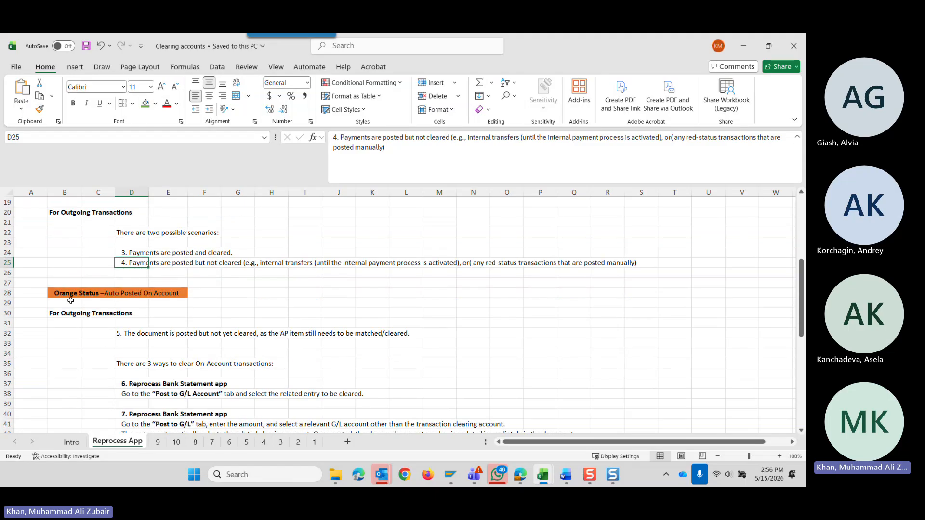
pyautogui.moveTo(62, 292); pyautogui.dragTo(230, 404)
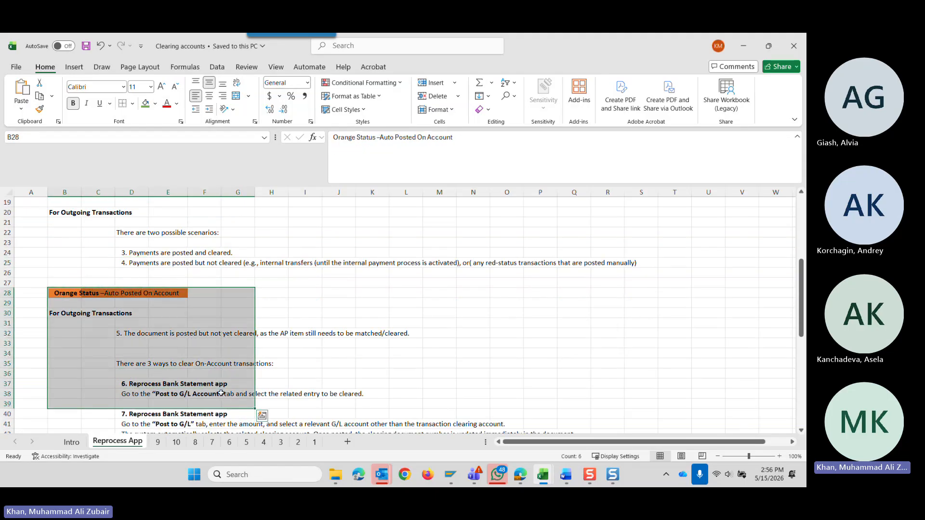
pyautogui.click(155, 254)
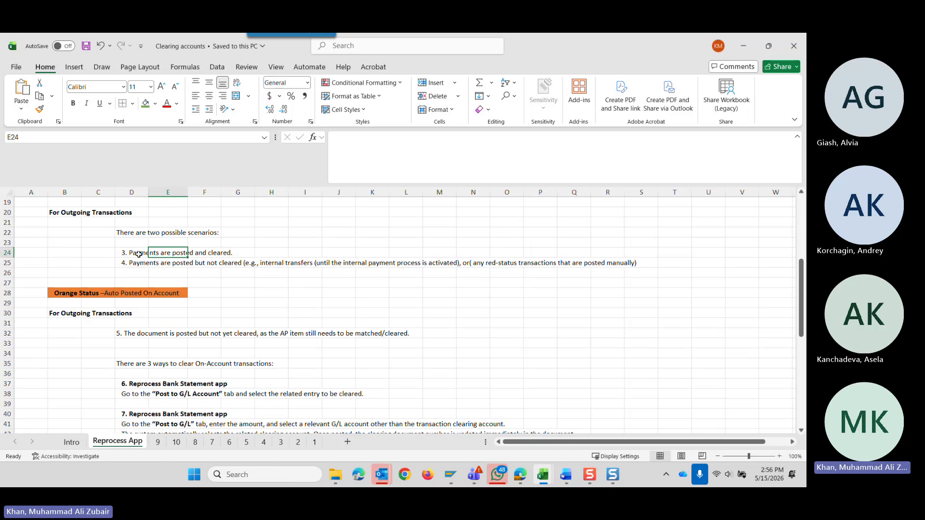
pyautogui.click(139, 252)
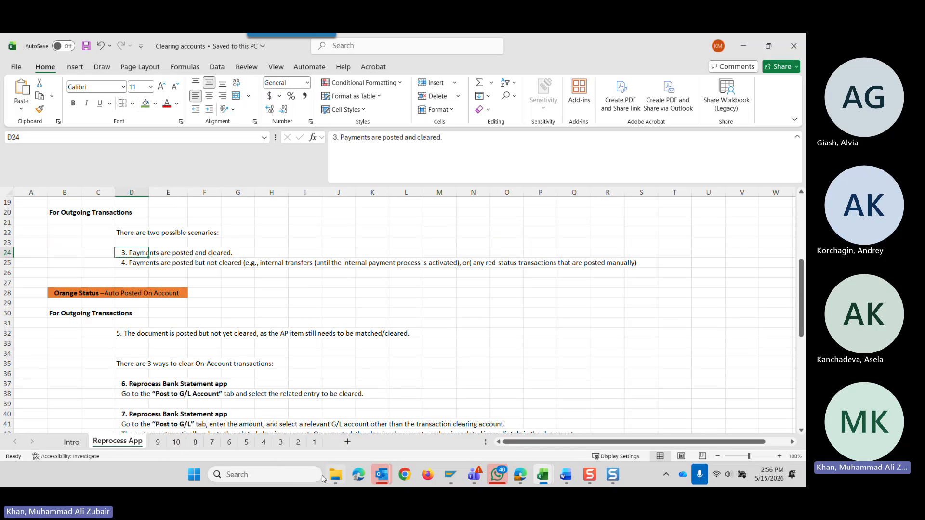
# Open sheet 3 and examine the posted and cleared payment example for bank statement item 37/3.
pyautogui.click(280, 442)
pyautogui.scroll(5, 320, 341)
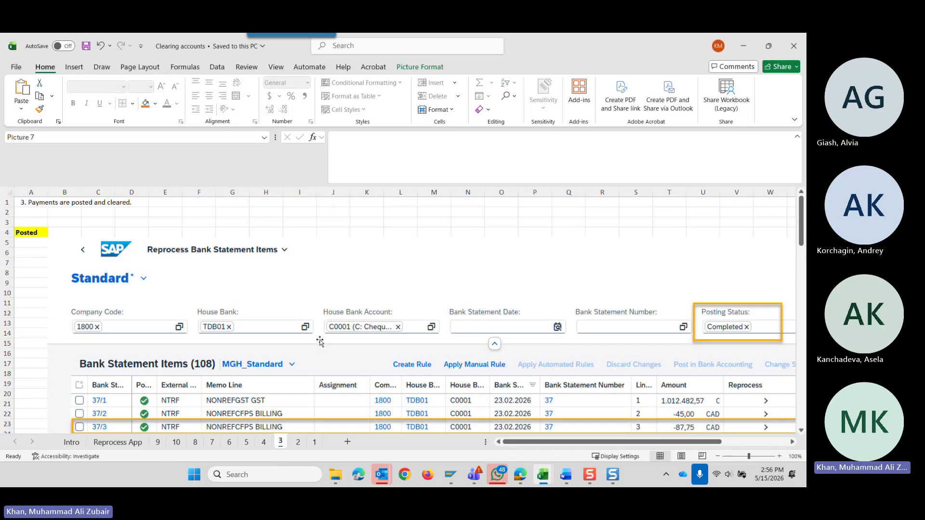
pyautogui.scroll(-3, 320, 341)
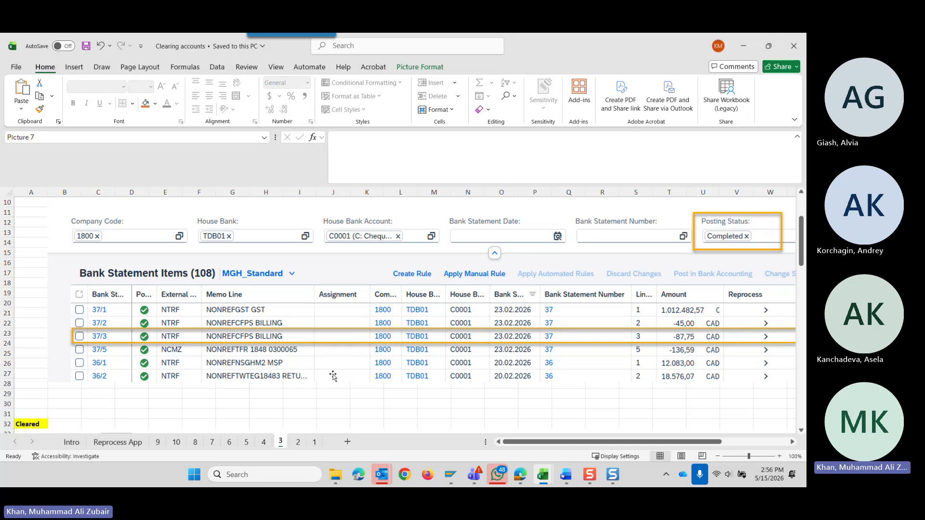
pyautogui.scroll(-15, 332, 376)
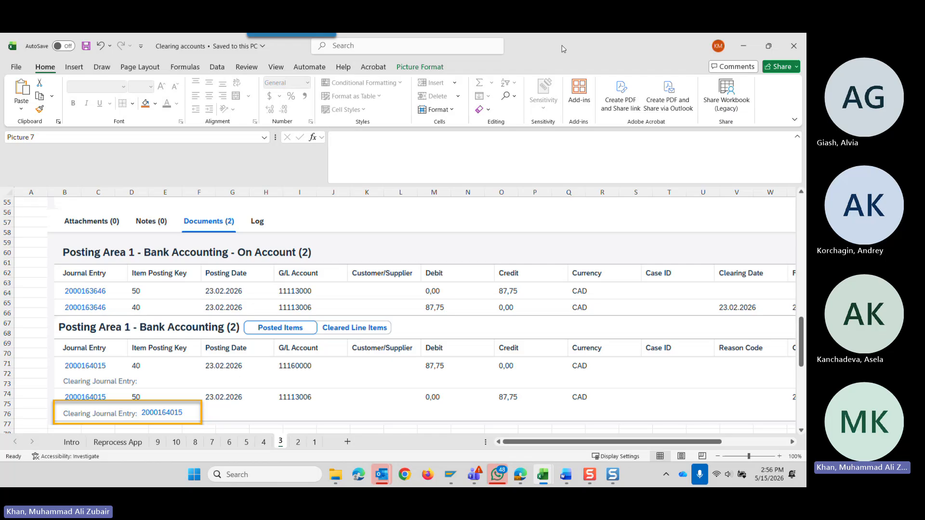
# Switch to the maximized Edge window with Reprocess Bank Statement Items and return from item 37/3 to the statement items list.
pyautogui.hotkey('alt', 'Tab')
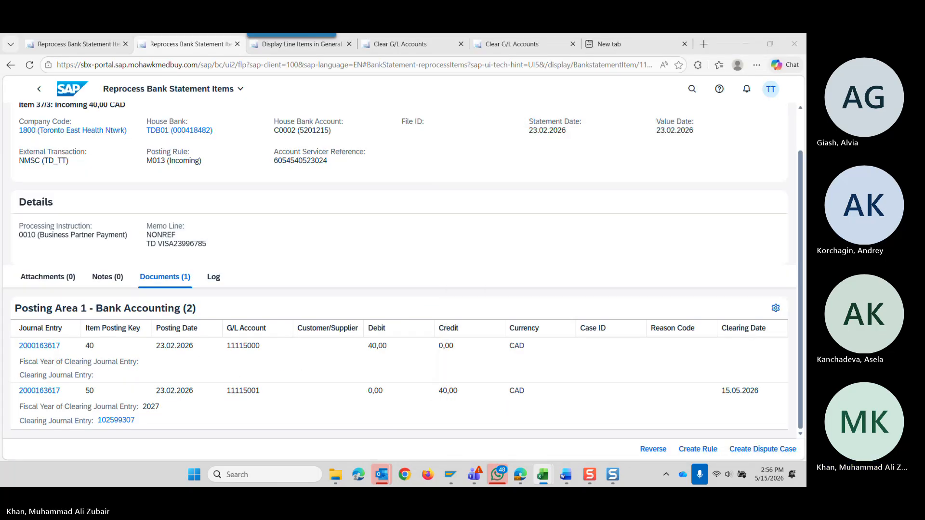
pyautogui.hotkey('alt', 'Tab')
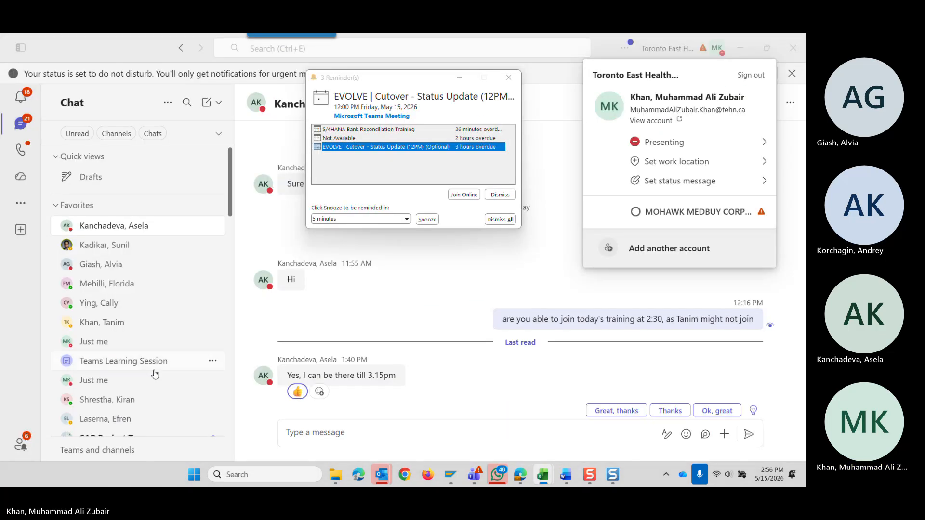
pyautogui.click(737, 44)
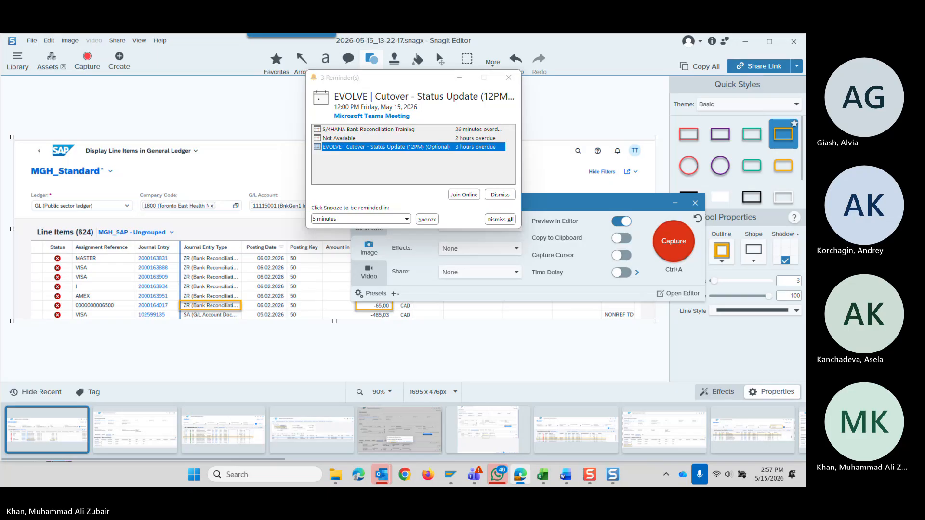
pyautogui.click(520, 474)
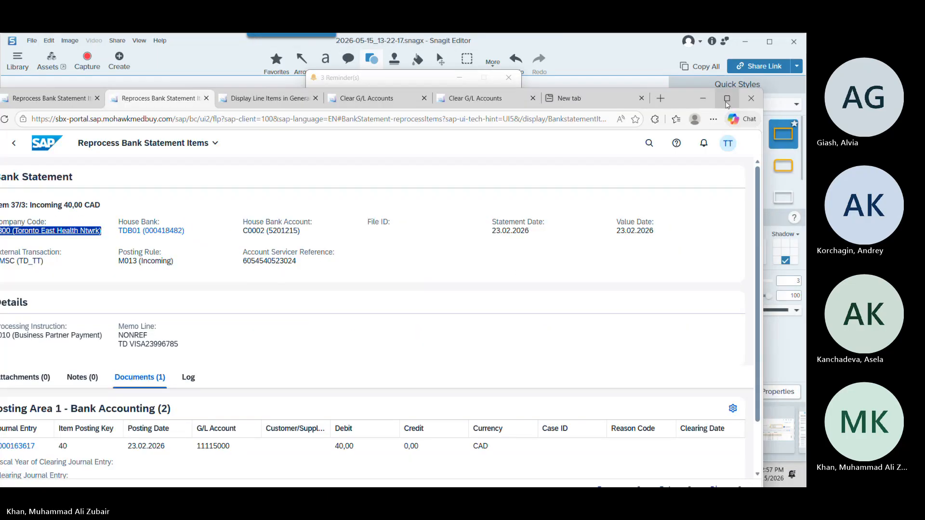
pyautogui.click(726, 99)
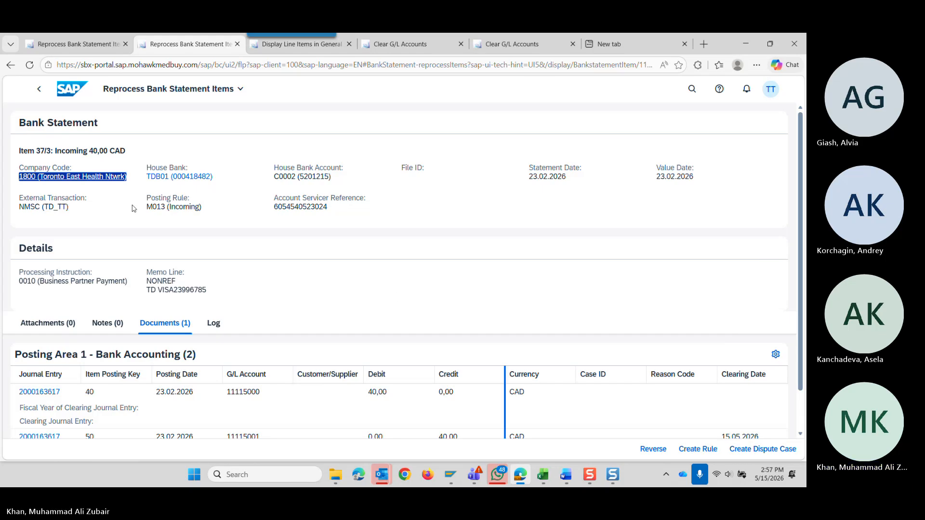
pyautogui.click(40, 91)
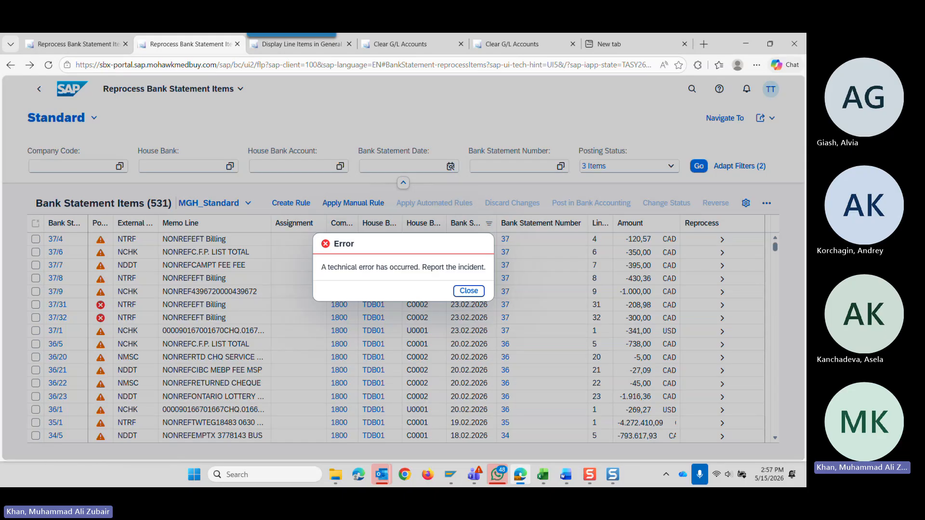
pyautogui.click(468, 290)
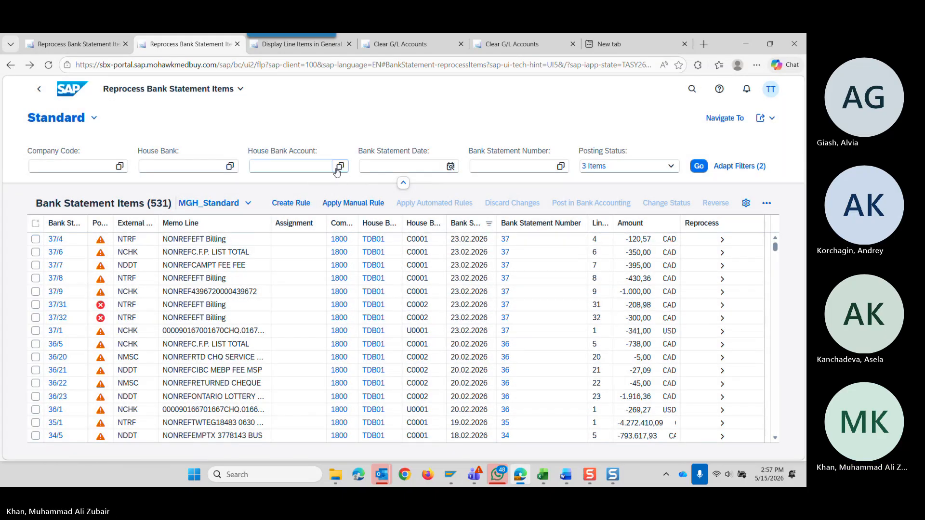
# Filter House Bank Account by C0001 (C: Cheques (CAD)) with technical ID 63 and open the Posting Status choices.
pyautogui.click(339, 167)
pyautogui.click(339, 166)
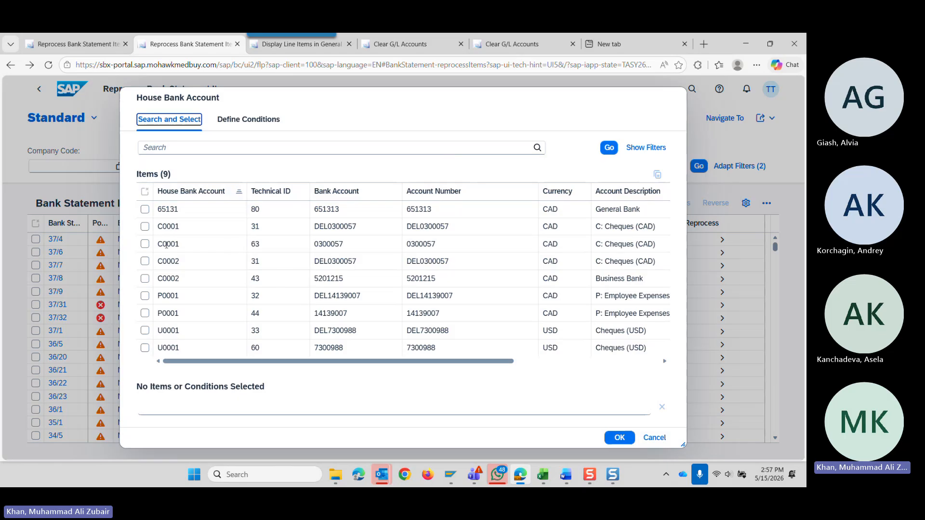
pyautogui.click(145, 245)
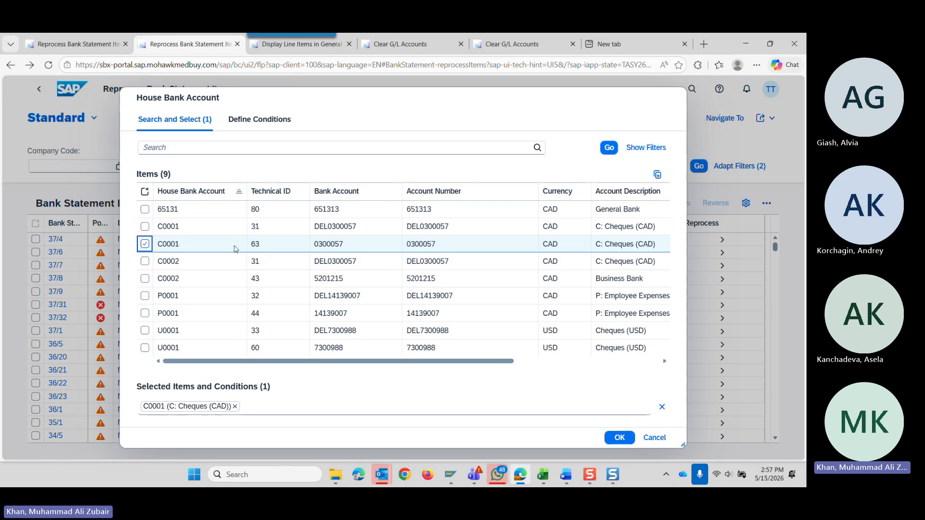
pyautogui.click(620, 441)
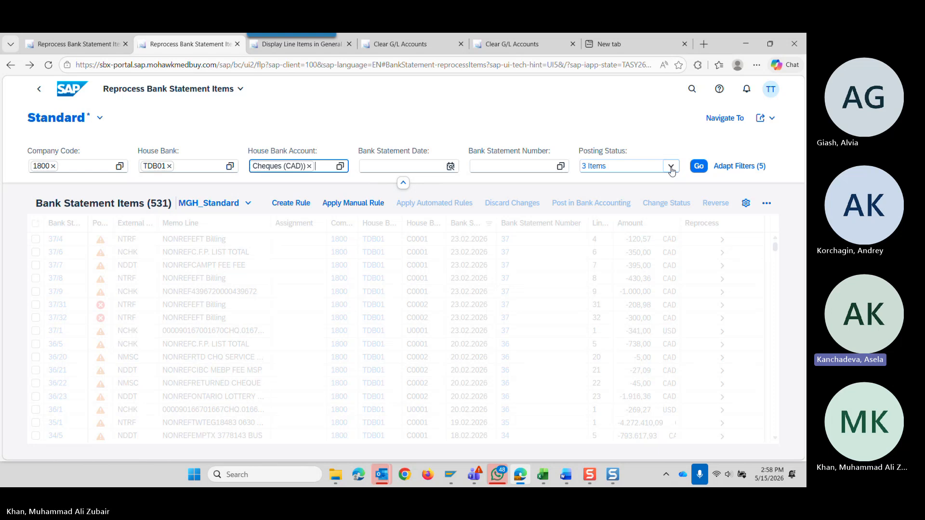
pyautogui.click(671, 168)
pyautogui.click(670, 169)
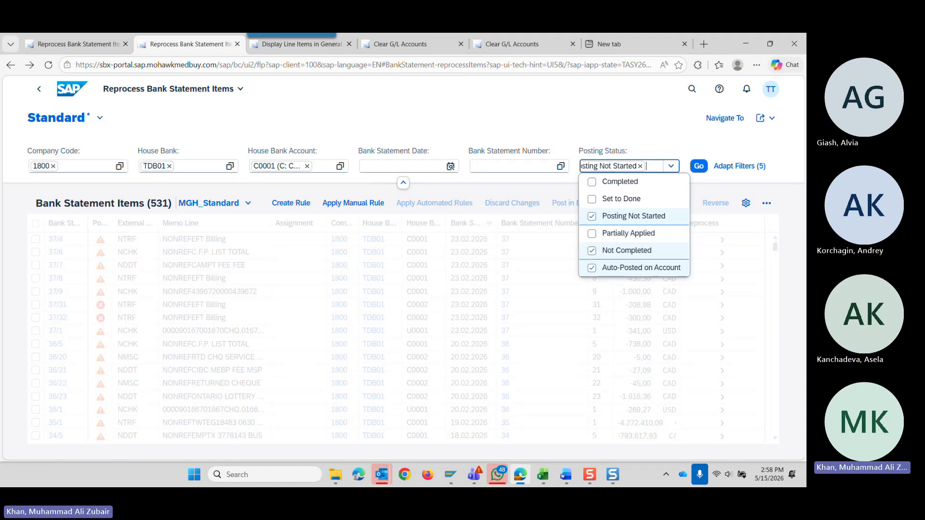
# Switch to the Clearing accounts workbook in Excel, maximize it and go through the Intro sheet to the Reprocess App sheet.
pyautogui.moveTo(805, 116); pyautogui.dragTo(380, 120)
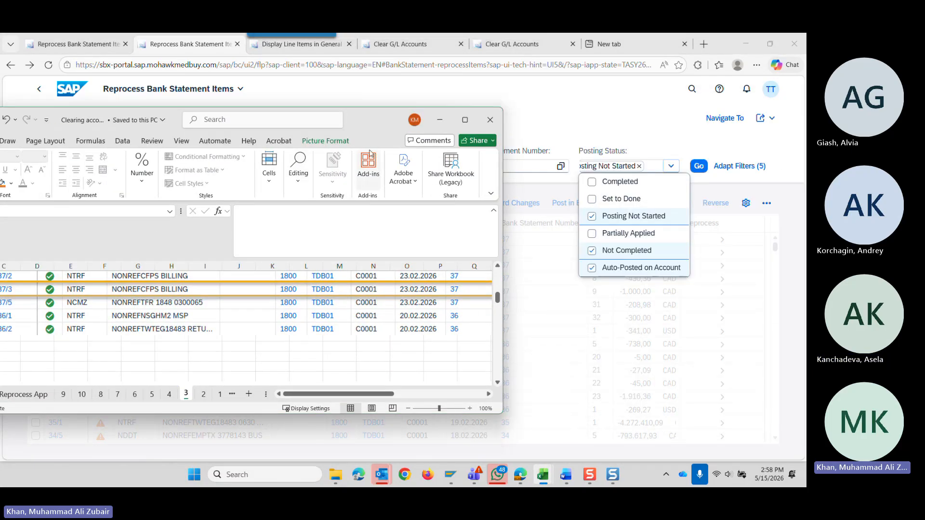
pyautogui.click(465, 119)
pyautogui.click(71, 442)
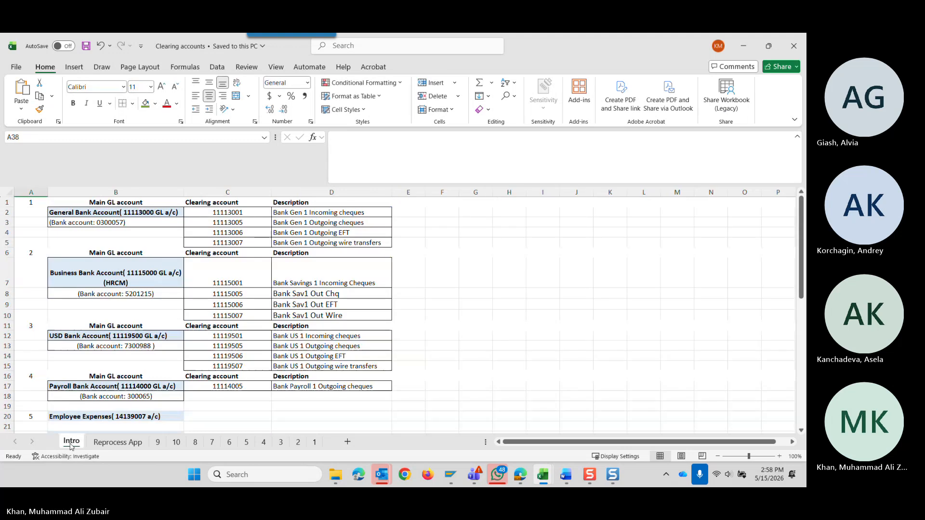
pyautogui.scroll(-3, 121, 337)
pyautogui.click(117, 442)
# Review the status overview and highlight the two green-status scenarios for incoming transactions in D16:D17.
pyautogui.scroll(5, 138, 303)
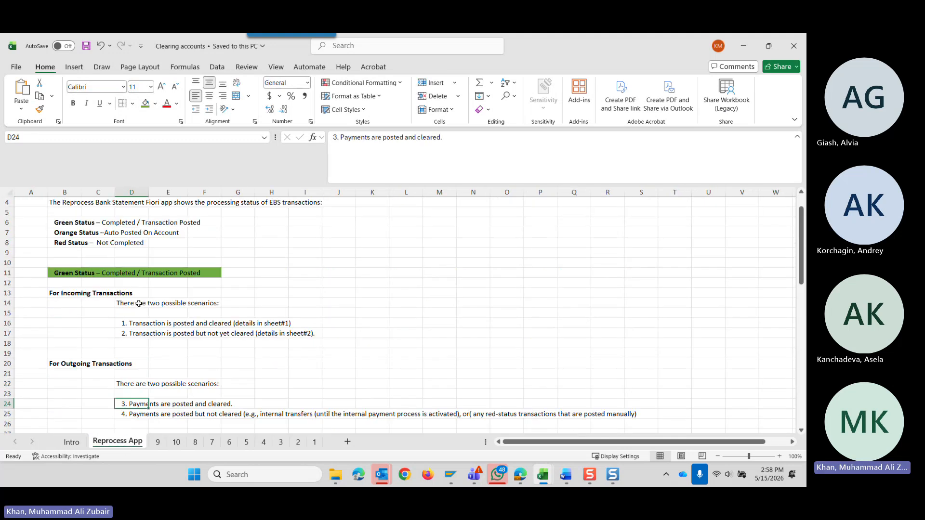
pyautogui.scroll(1, 139, 303)
pyautogui.scroll(-2, 145, 366)
pyautogui.moveTo(136, 293); pyautogui.dragTo(134, 302)
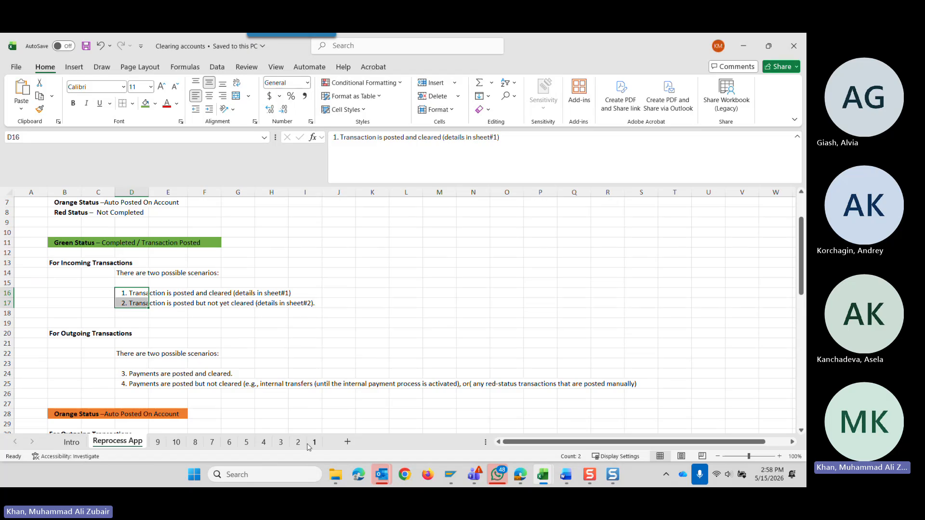
pyautogui.click(142, 323)
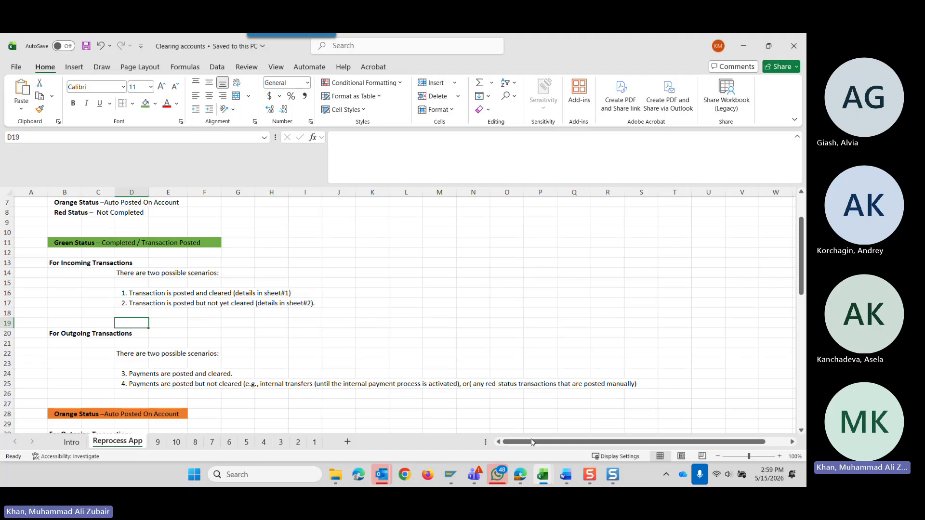
# Open sheet 2 and examine its general ledger line items and Clear G/L Accounts example for a posted but uncleared incoming transaction.
pyautogui.click(298, 442)
pyautogui.scroll(-10, 189, 364)
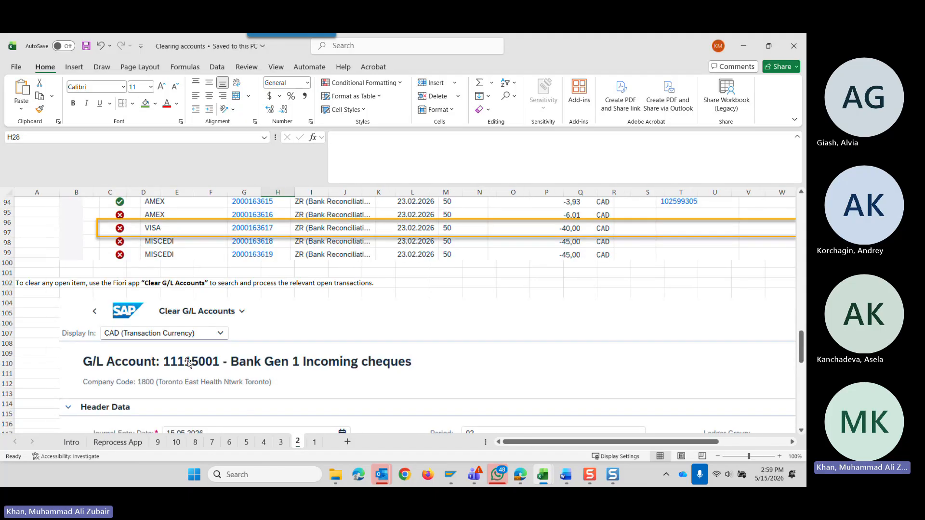
pyautogui.scroll(7, 189, 363)
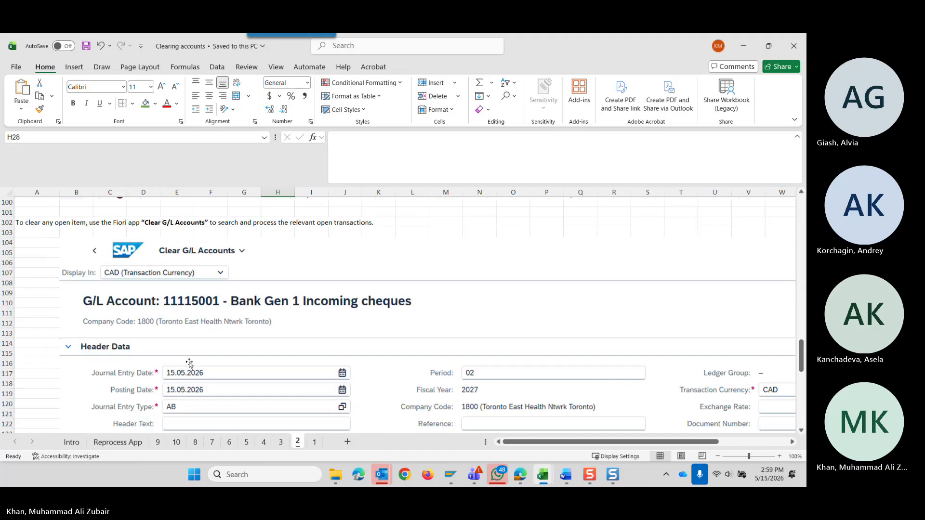
pyautogui.scroll(-8, 190, 364)
pyautogui.scroll(12, 193, 367)
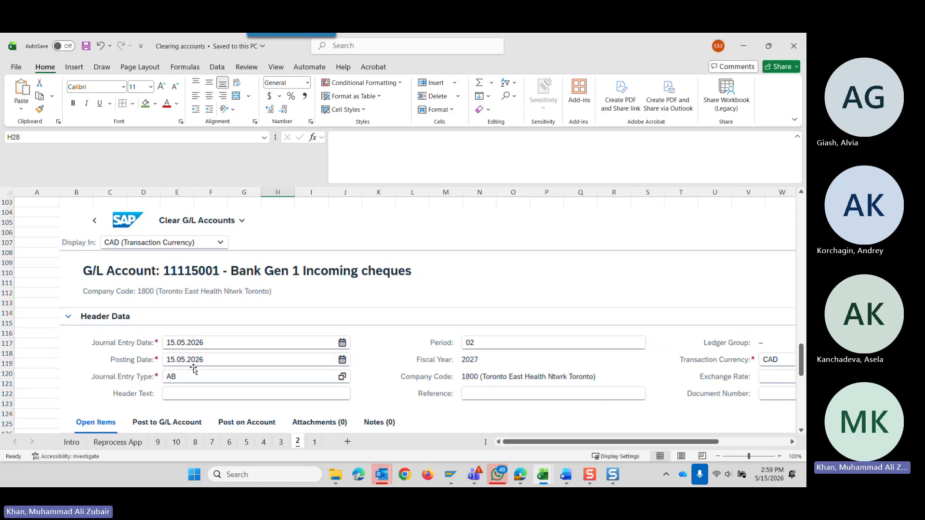
pyautogui.scroll(8, 195, 369)
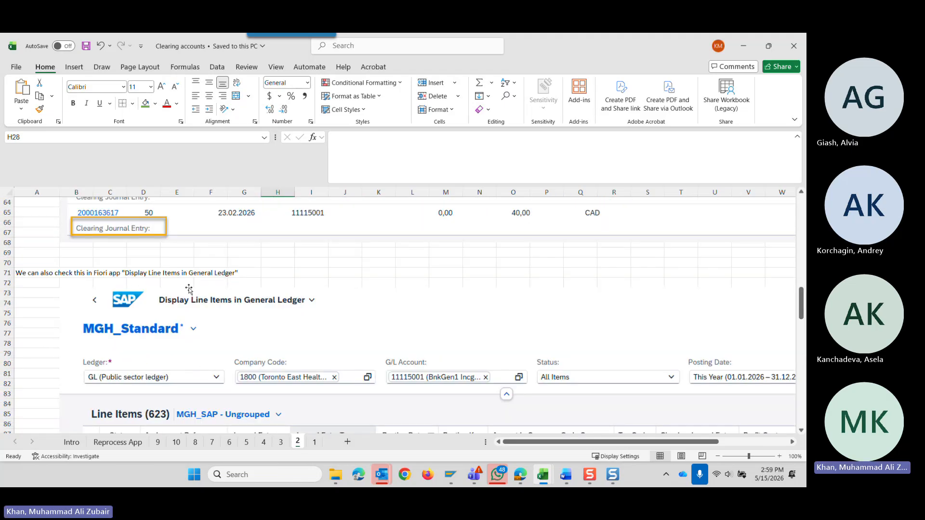
pyautogui.scroll(-1, 188, 288)
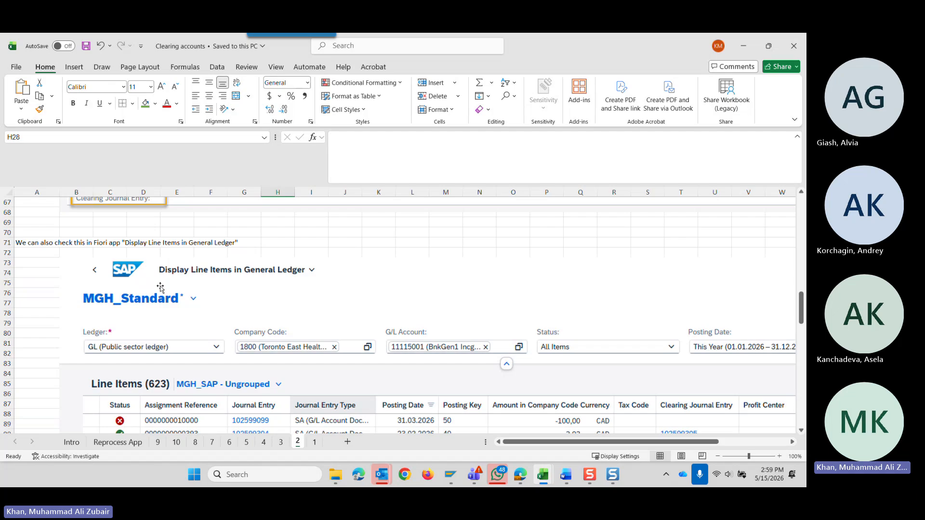
pyautogui.scroll(-3, 161, 289)
pyautogui.scroll(-3, 162, 291)
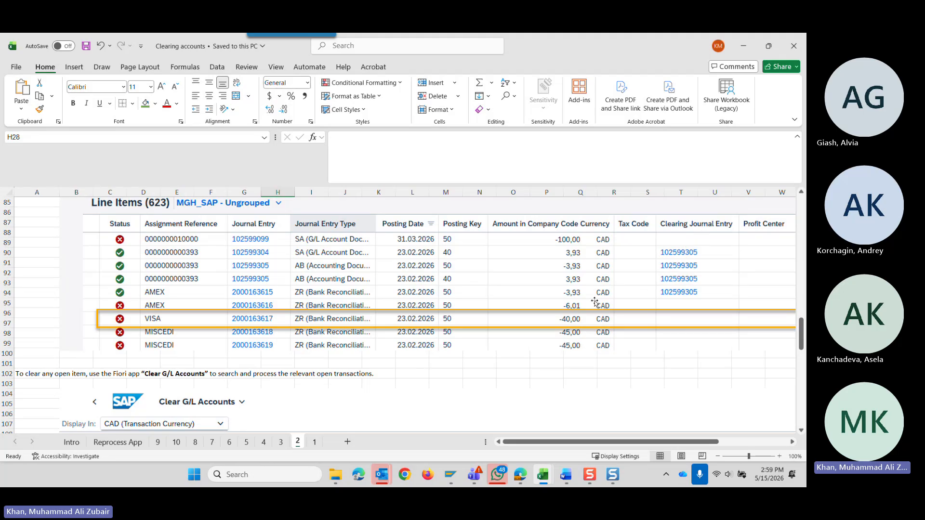
pyautogui.scroll(-4, 307, 387)
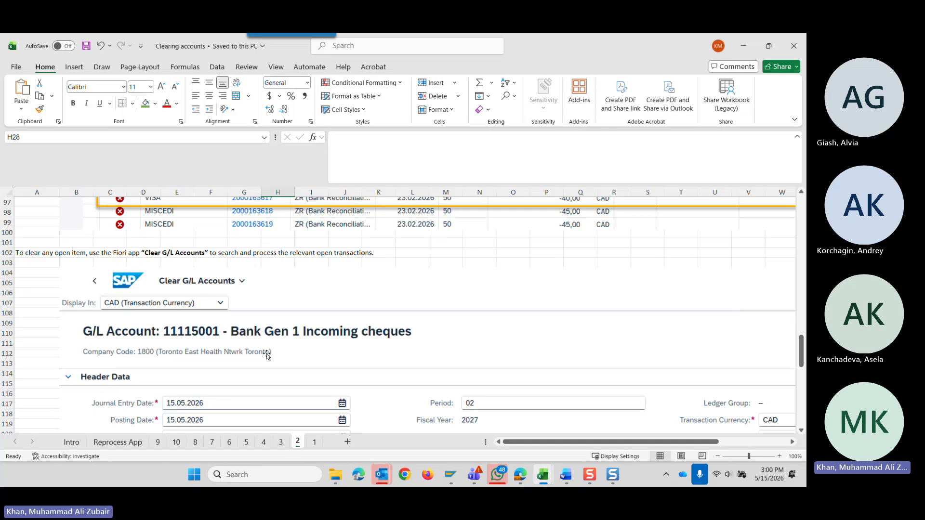
pyautogui.scroll(-6, 268, 355)
pyautogui.scroll(7, 469, 383)
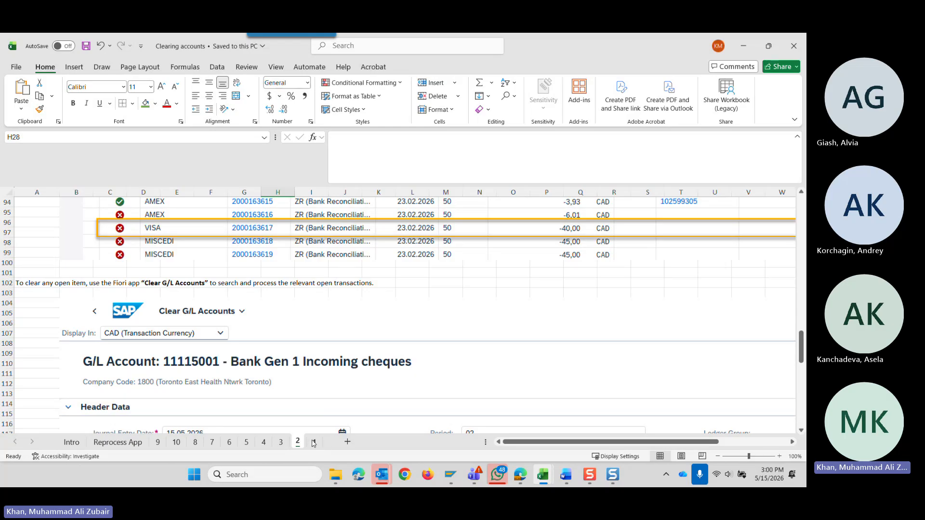
# Return to the Reprocess App sheet and point out incoming scenario 1, followed by scenario 2.
pyautogui.click(119, 444)
pyautogui.click(140, 293)
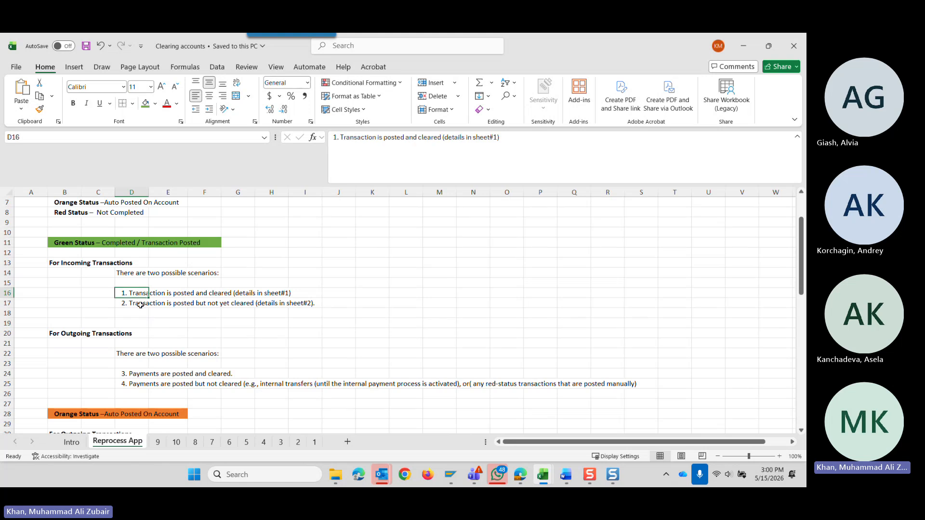
pyautogui.click(140, 304)
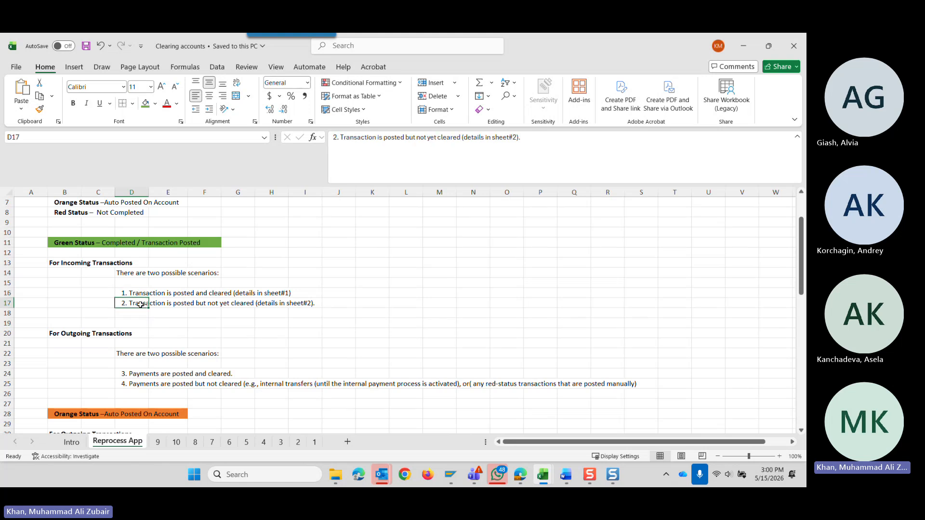
# Select the Green Status heading in B11, open sheet 2 and review its Reprocess Bank Statement Items example for item 37/3.
pyautogui.click(57, 243)
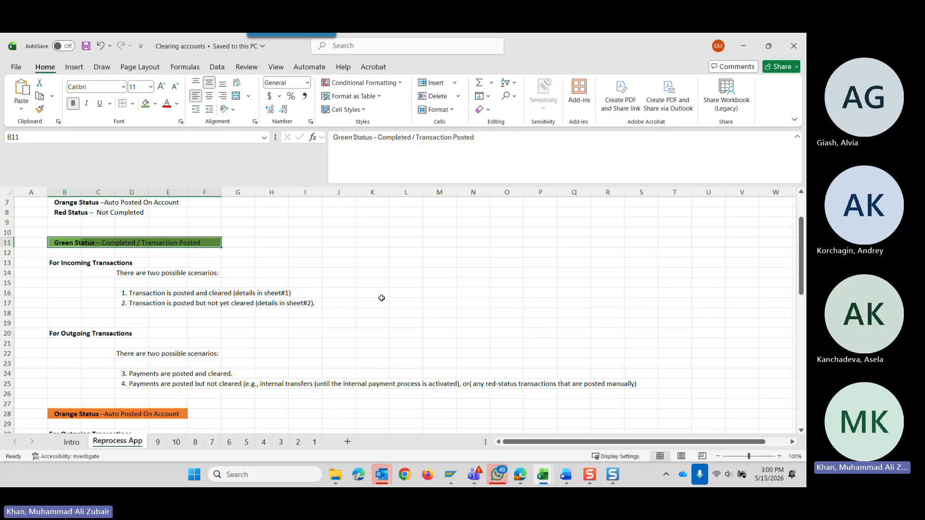
pyautogui.click(298, 443)
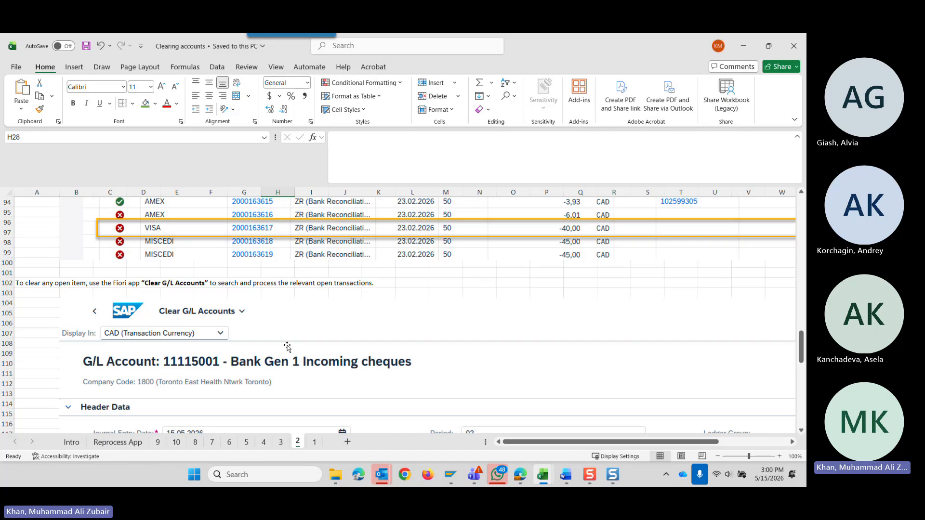
pyautogui.scroll(14, 287, 347)
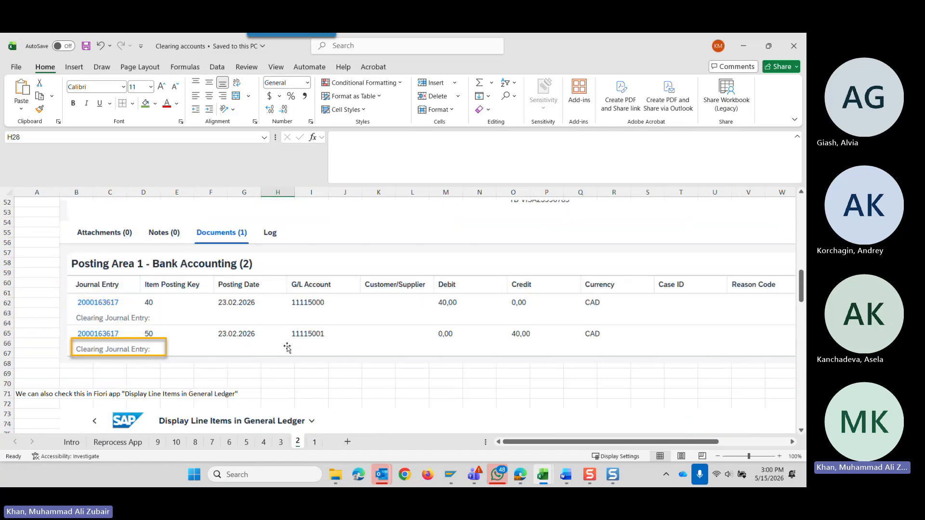
pyautogui.scroll(14, 287, 347)
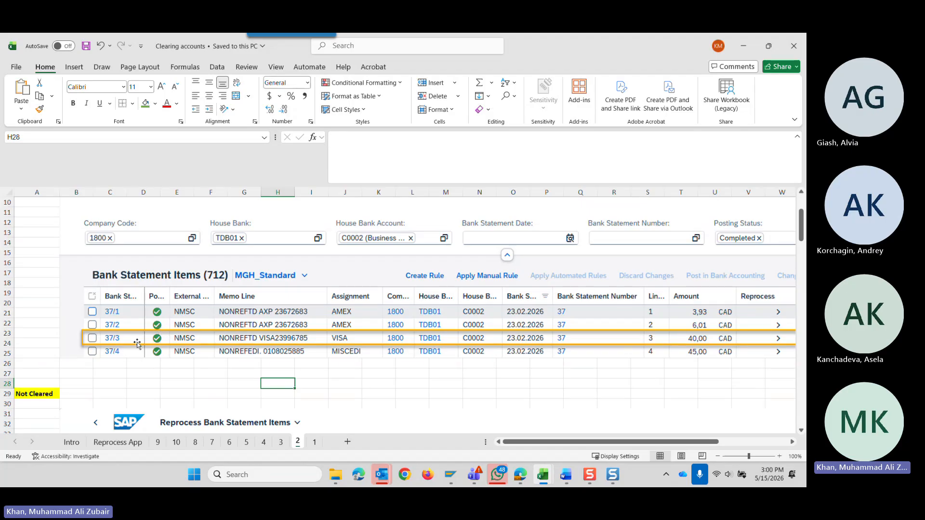
pyautogui.scroll(-1, 143, 335)
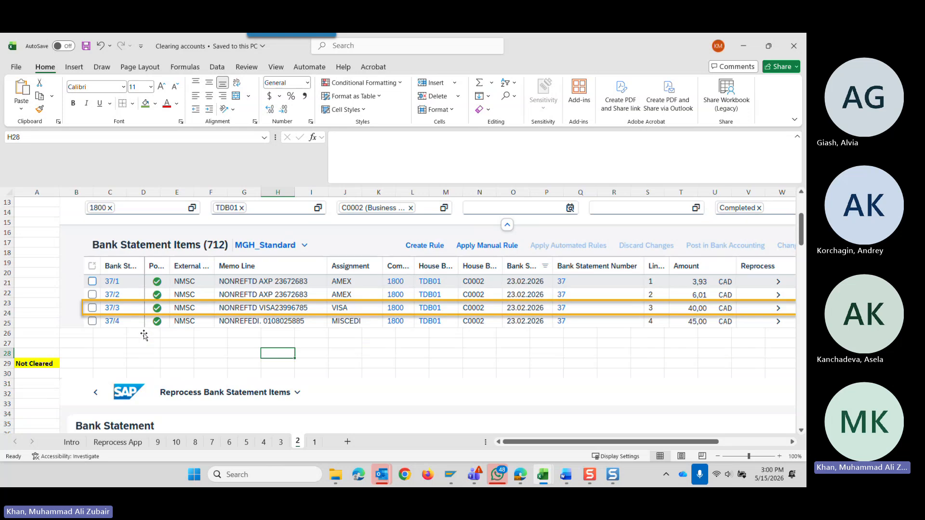
pyautogui.scroll(4, 143, 334)
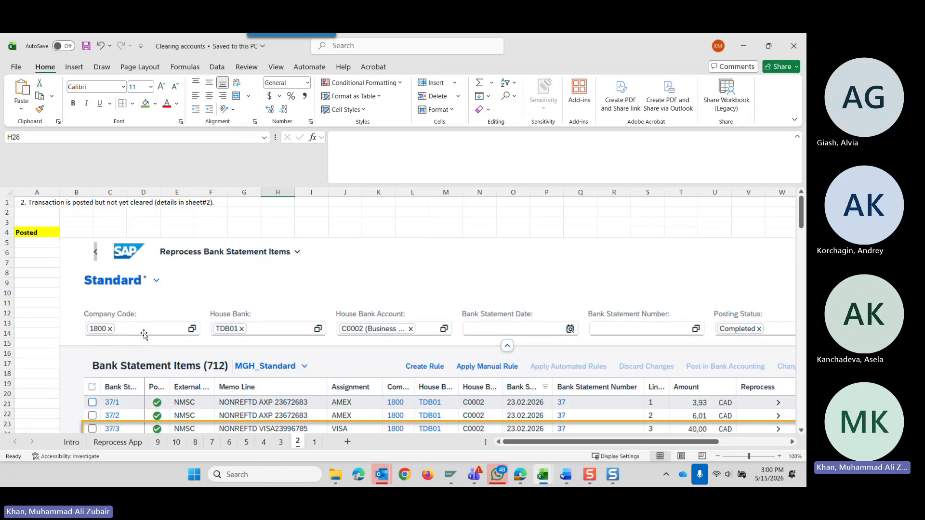
pyautogui.scroll(-18, 143, 335)
pyautogui.scroll(-6, 144, 335)
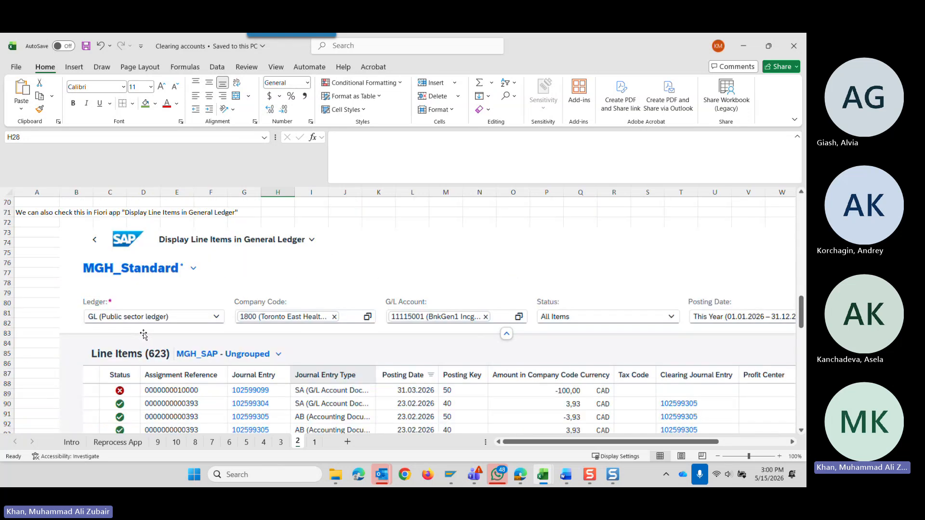
# Examine the Display Line Items in General Ledger example on sheet 2, focusing on the highlighted VISA entry's status.
pyautogui.scroll(2, 205, 294)
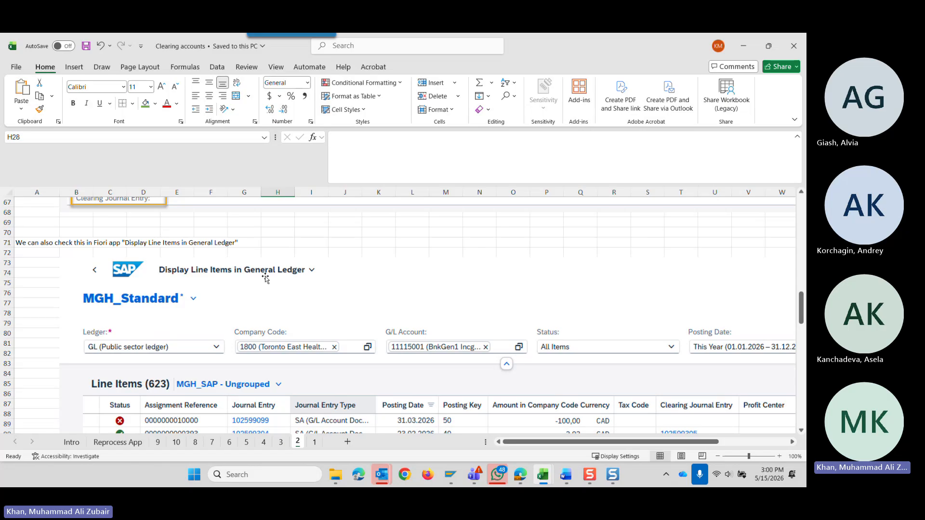
pyautogui.scroll(-2, 248, 323)
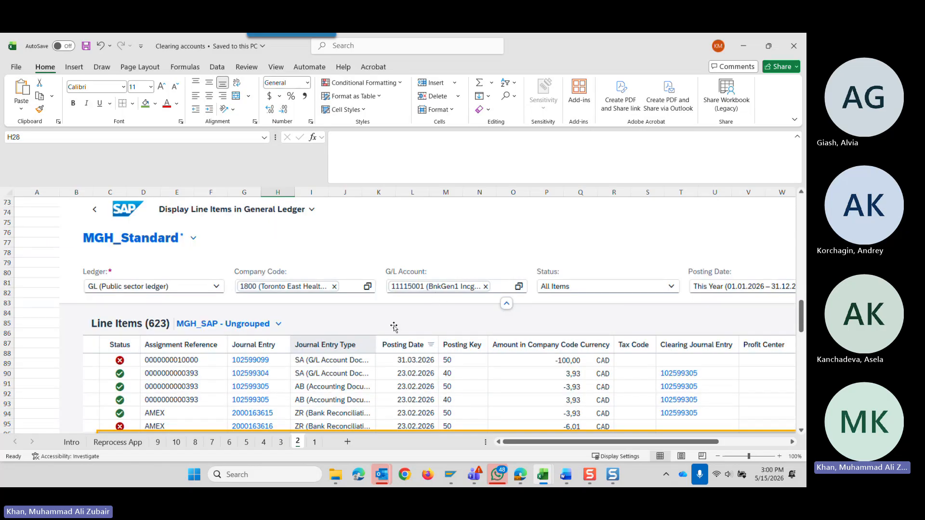
pyautogui.scroll(-2, 394, 327)
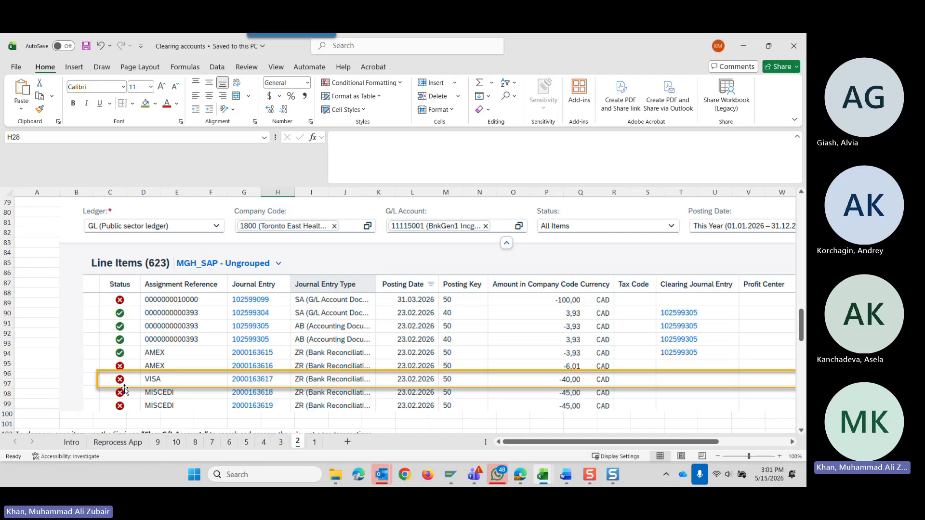
pyautogui.scroll(1, 126, 390)
pyautogui.scroll(2, 126, 390)
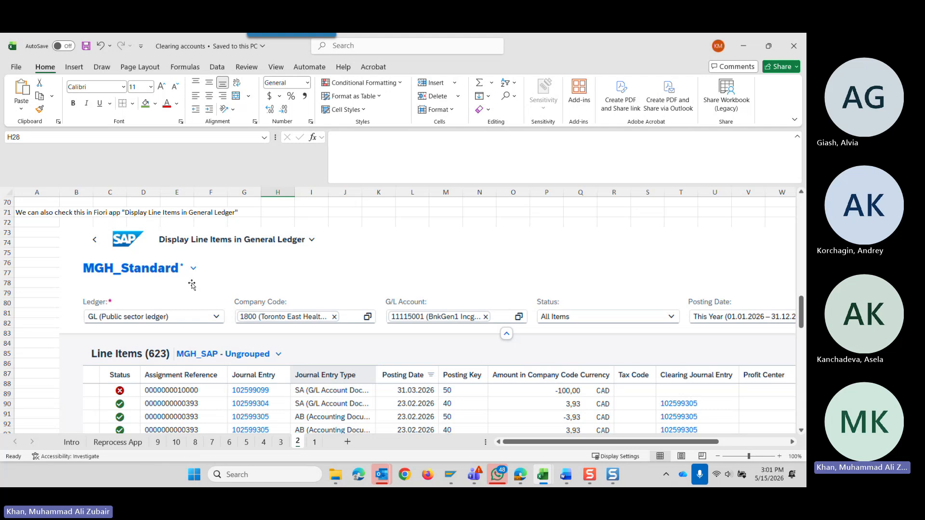
pyautogui.scroll(-2, 191, 285)
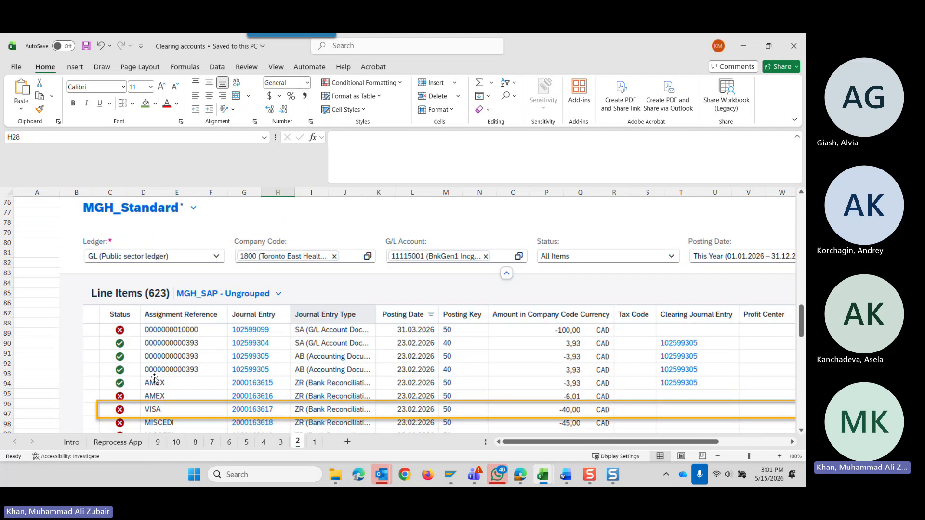
# Return to the Reprocess App sheet, select outgoing scenario 3 in D24 and open its detail sheet 3.
pyautogui.click(71, 442)
pyautogui.click(117, 442)
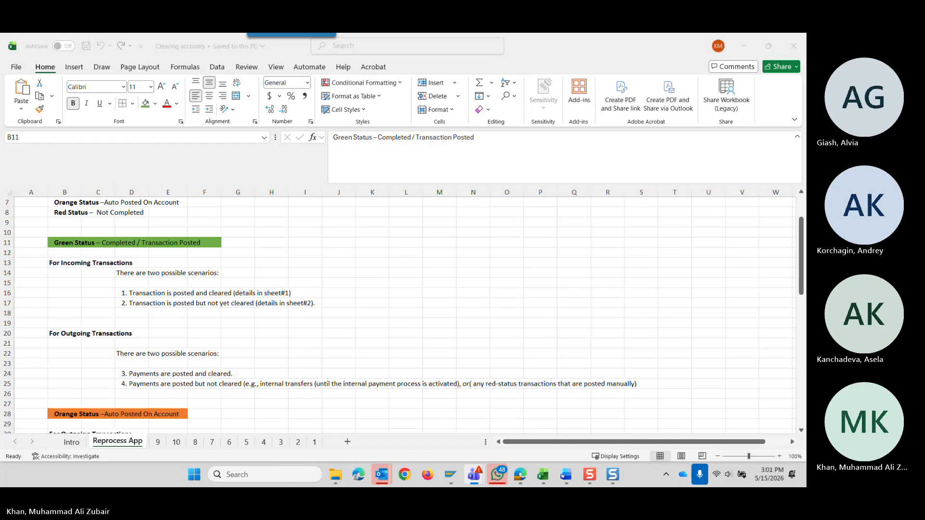
pyautogui.scroll(-2, 310, 357)
pyautogui.scroll(-2, 310, 357)
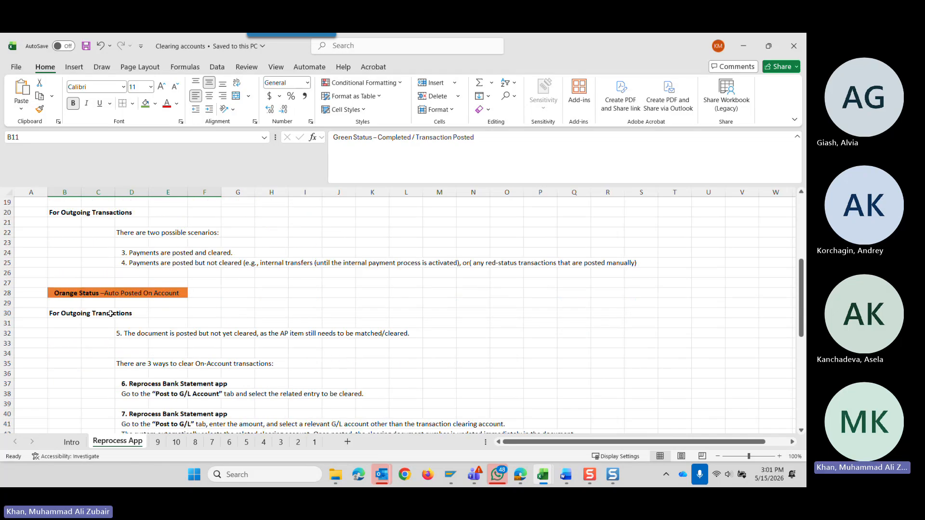
pyautogui.scroll(2, 111, 314)
pyautogui.click(133, 313)
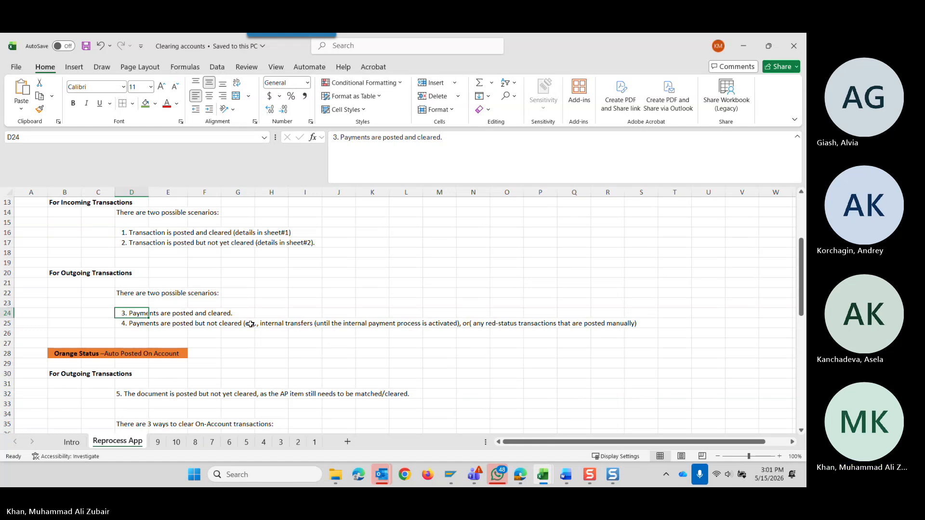
pyautogui.click(281, 443)
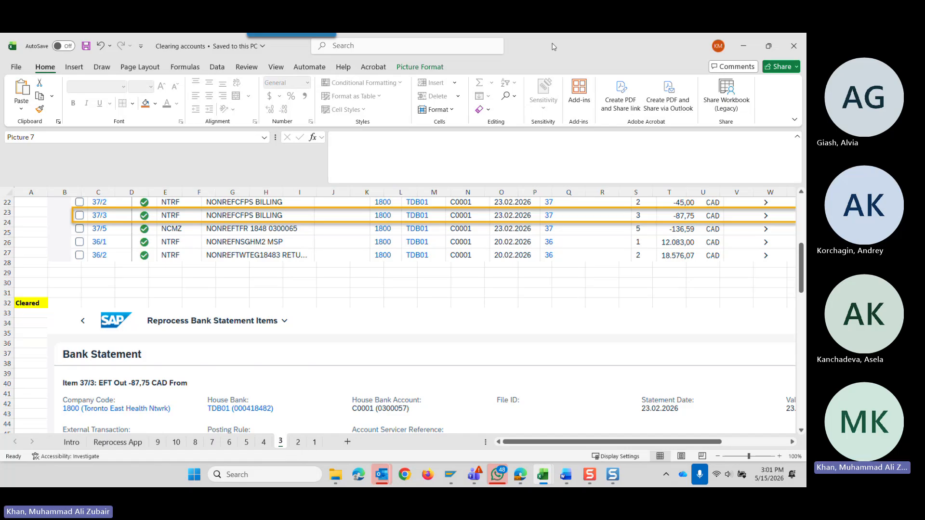
# Switch to Reprocess Bank Statement Items in SAP and filter the list to the Completed posting status only.
pyautogui.click(743, 46)
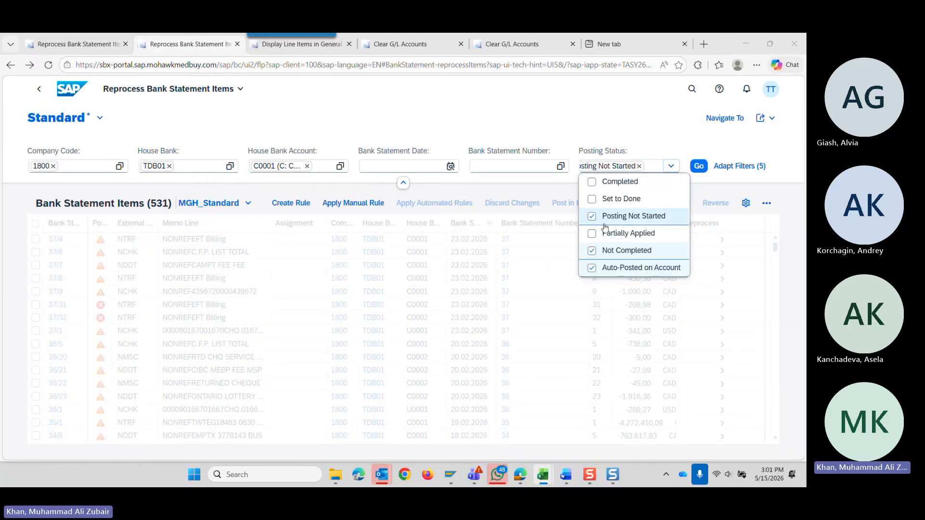
pyautogui.click(593, 183)
pyautogui.click(591, 217)
pyautogui.click(592, 250)
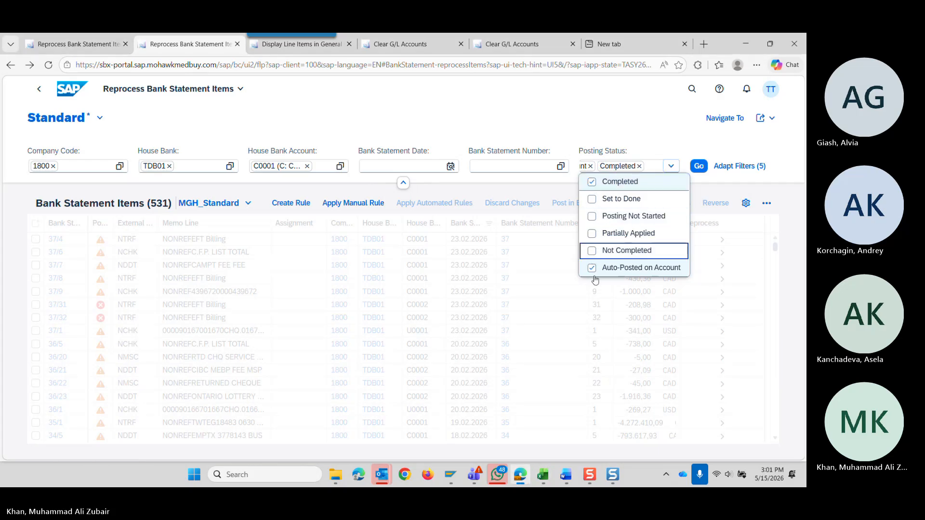
pyautogui.click(592, 268)
pyautogui.click(698, 167)
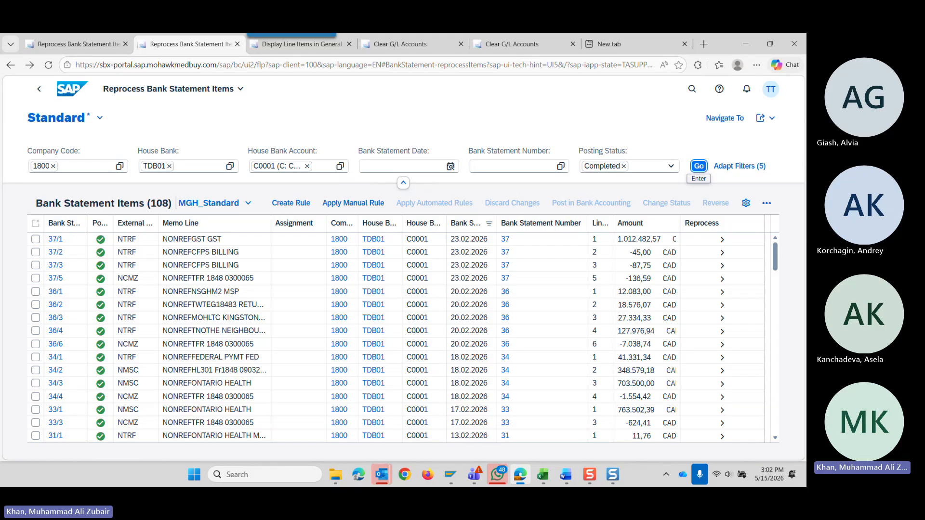
# Minimize the browser, Snagit Editor and WhatsApp windows, and restore the SAP browser window to full size.
pyautogui.click(746, 44)
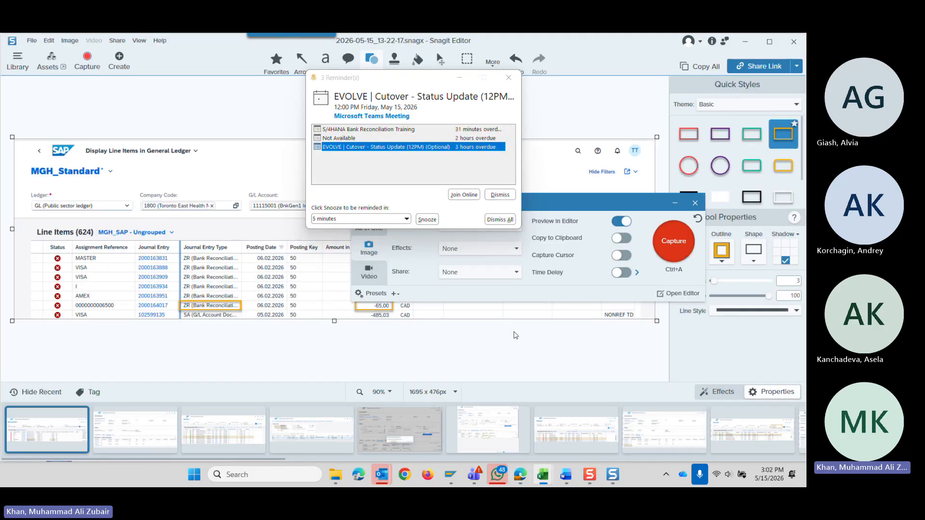
pyautogui.click(745, 42)
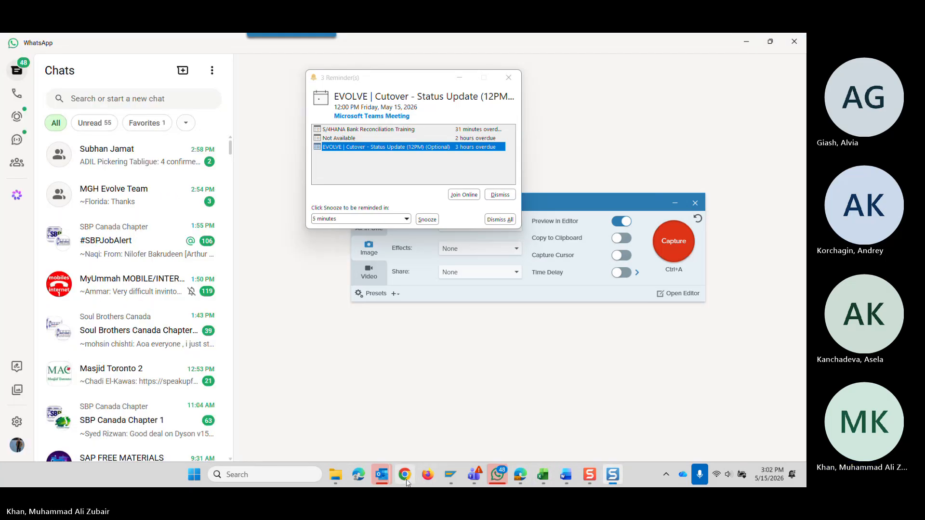
pyautogui.click(520, 475)
pyautogui.click(542, 475)
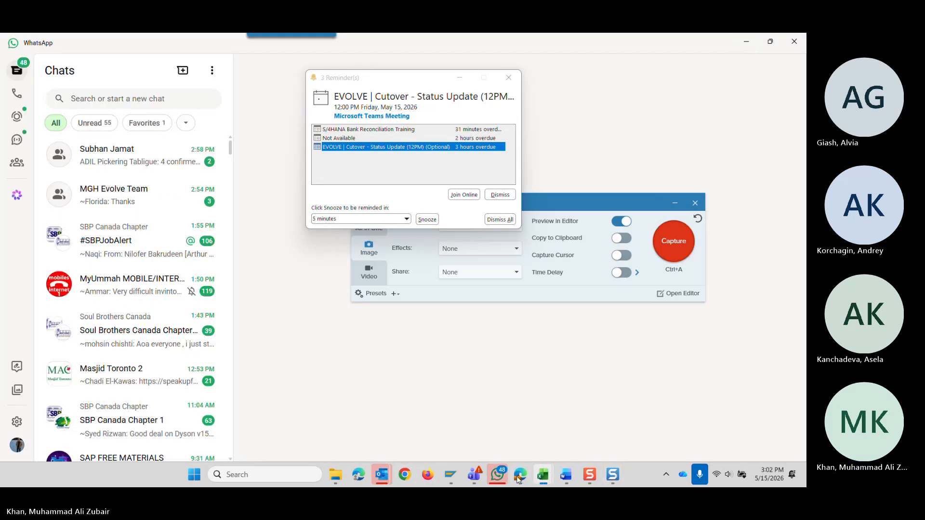
pyautogui.click(746, 42)
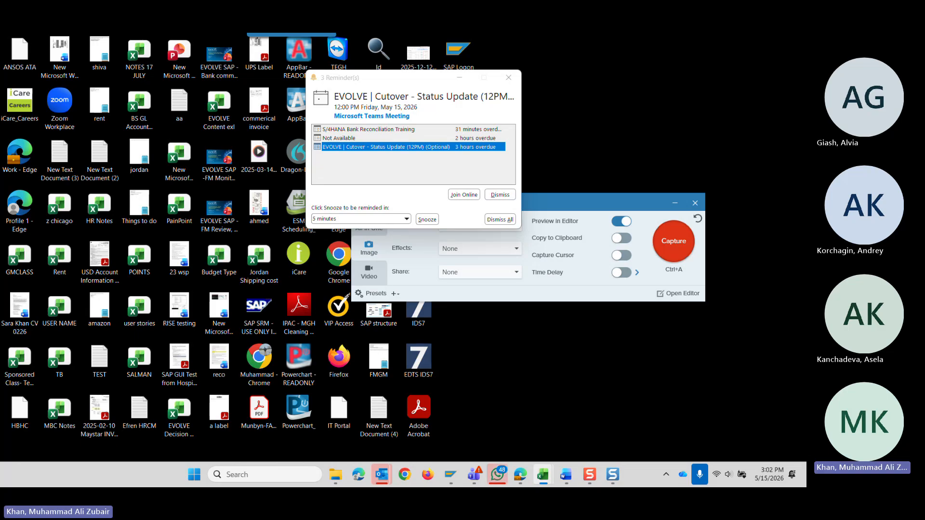
pyautogui.moveTo(805, 236); pyautogui.dragTo(806, 164)
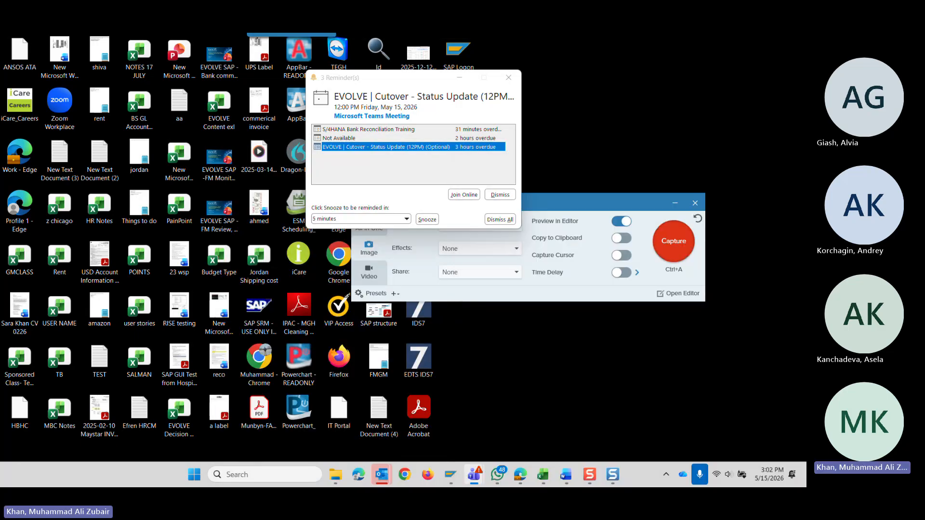
pyautogui.moveTo(519, 479)
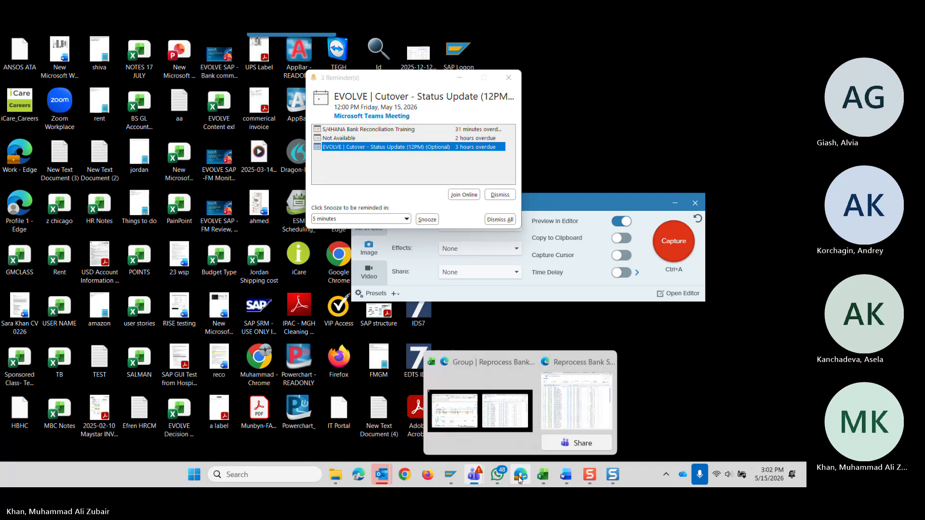
pyautogui.click(519, 477)
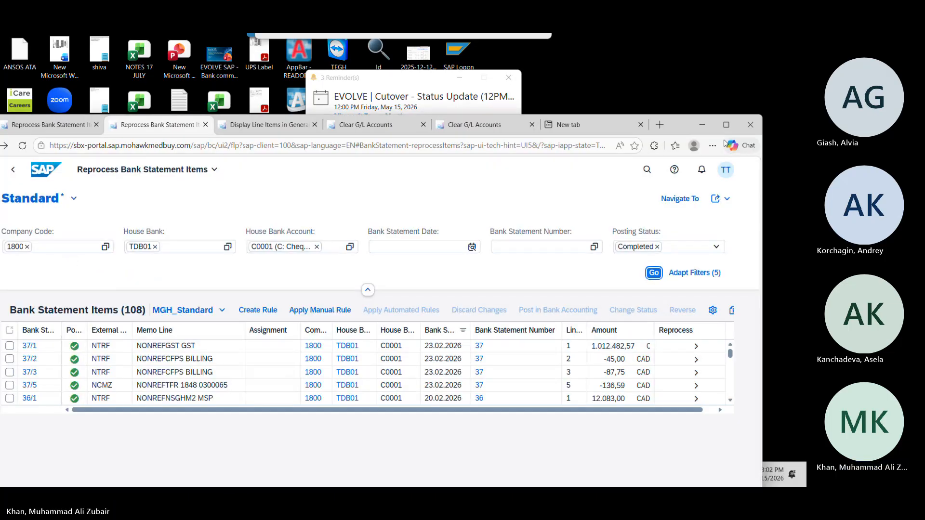
pyautogui.click(726, 125)
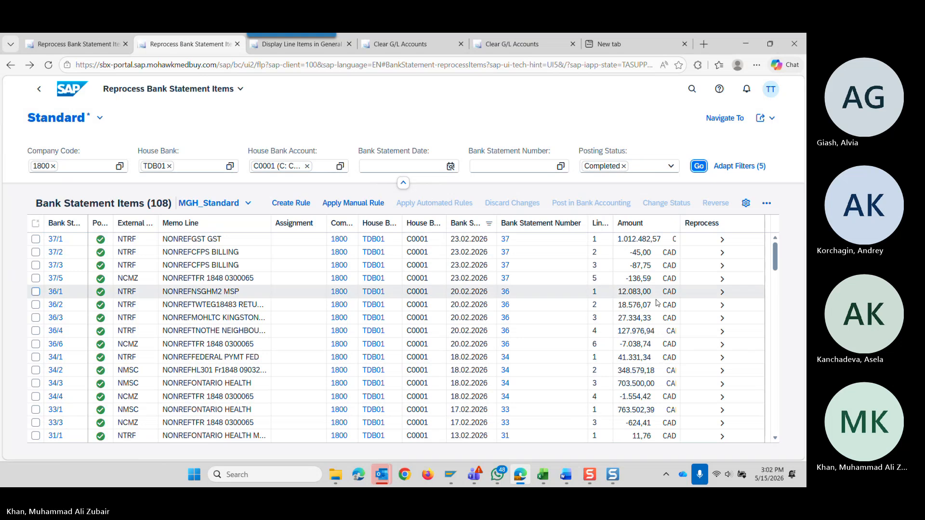
# Open bank statement item 37/3 and examine its header details, on-account posting and clearing journal entries.
pyautogui.click(722, 266)
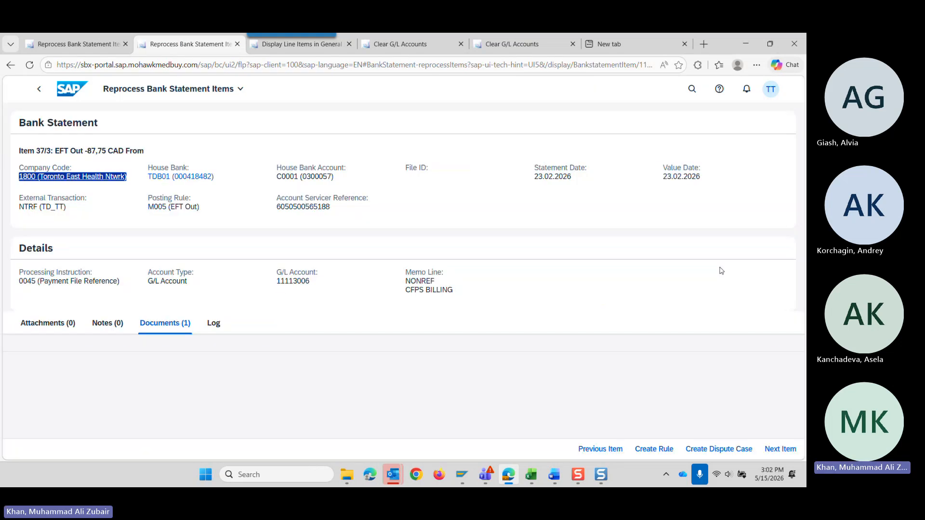
pyautogui.scroll(-3, 285, 305)
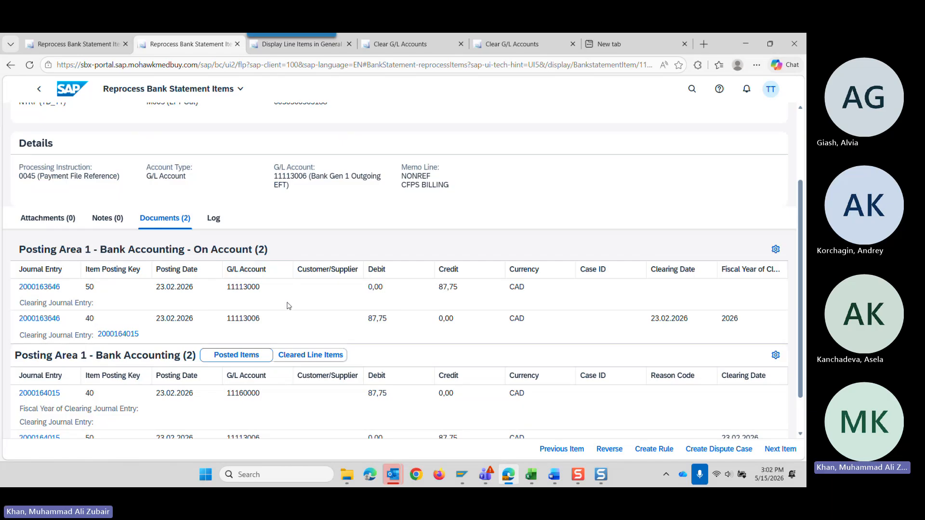
pyautogui.scroll(2, 287, 306)
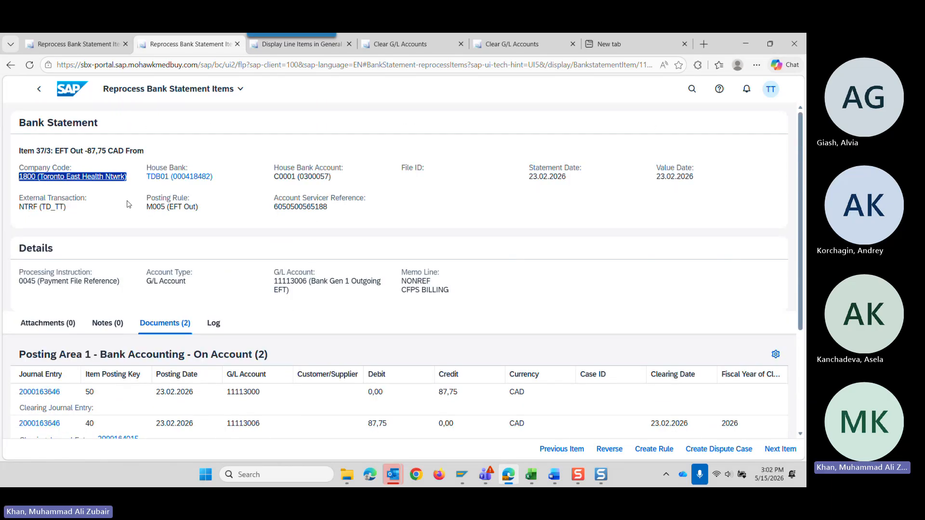
pyautogui.click(45, 96)
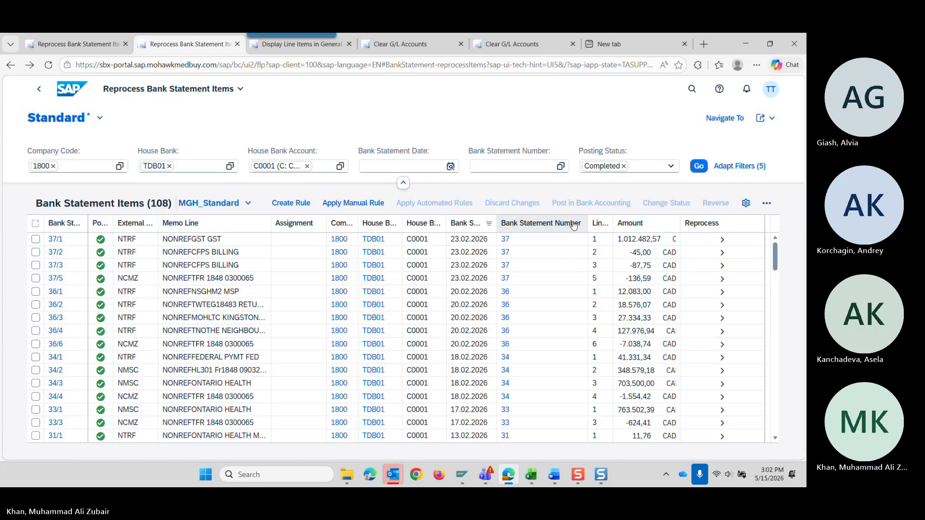
pyautogui.click(722, 265)
pyautogui.scroll(-3, 291, 346)
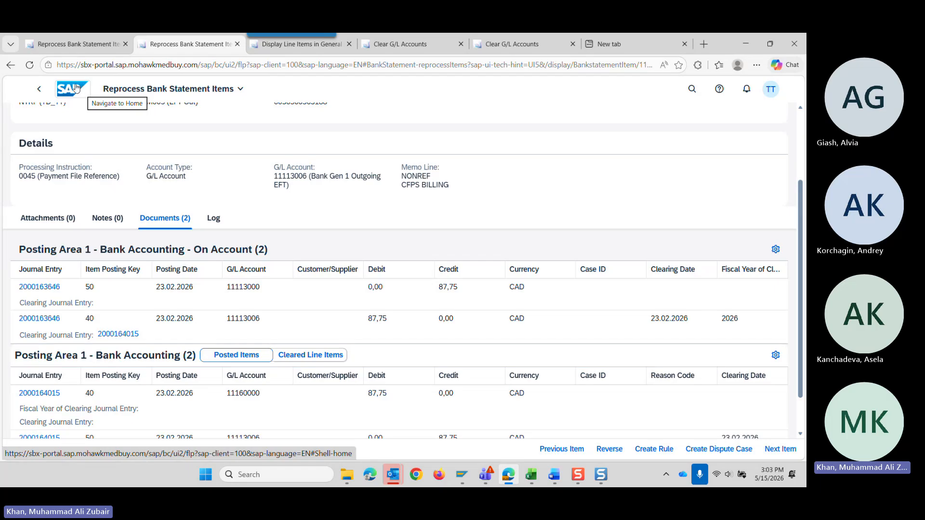
# Return to the completed bank statement items list, open item 36/6 and examine its bank accounting postings and G/L accounts.
pyautogui.click(42, 94)
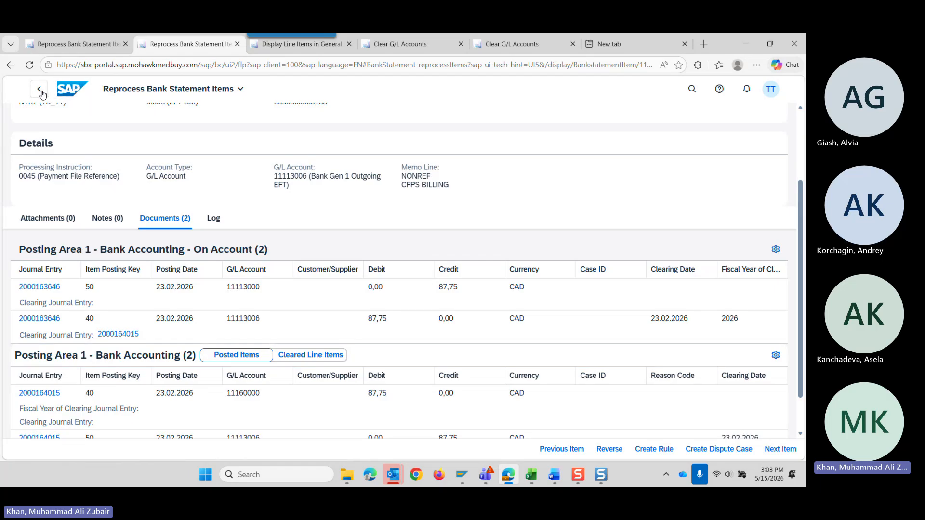
pyautogui.click(41, 94)
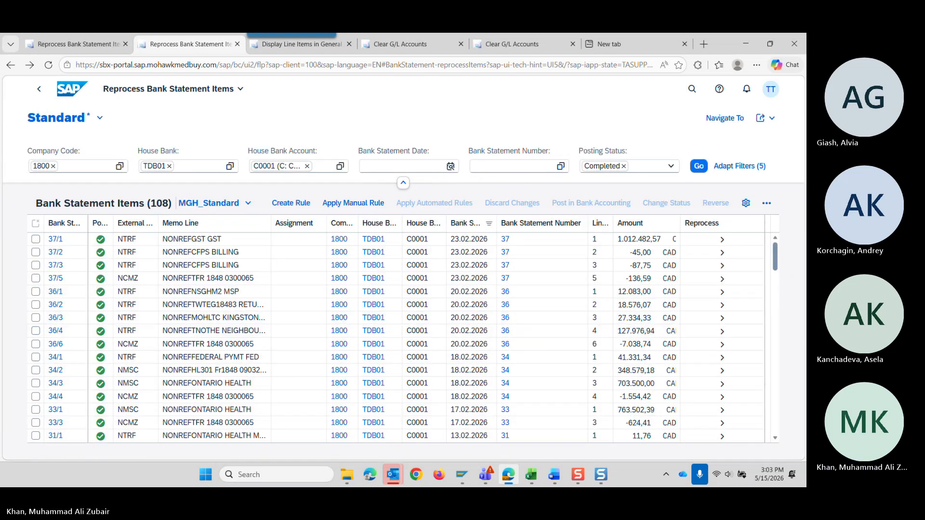
pyautogui.hotkey('alt', 'Tab')
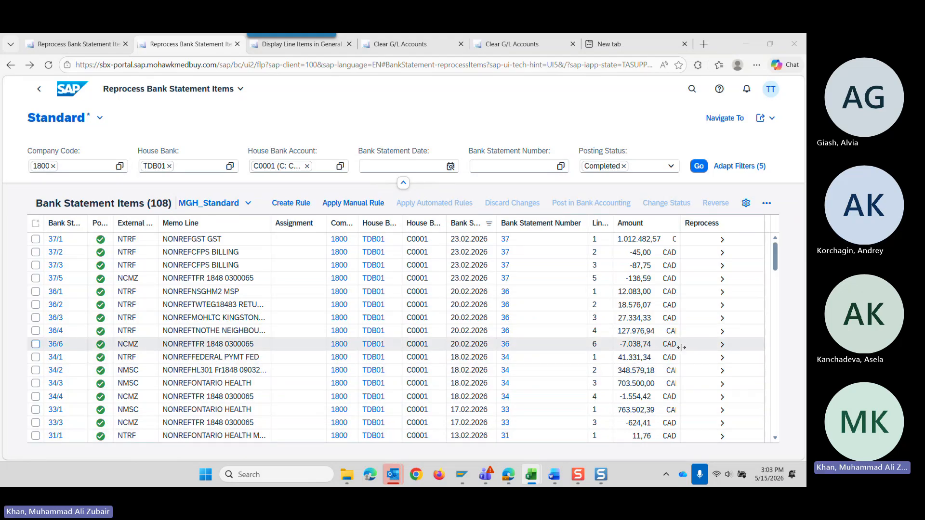
pyautogui.click(718, 347)
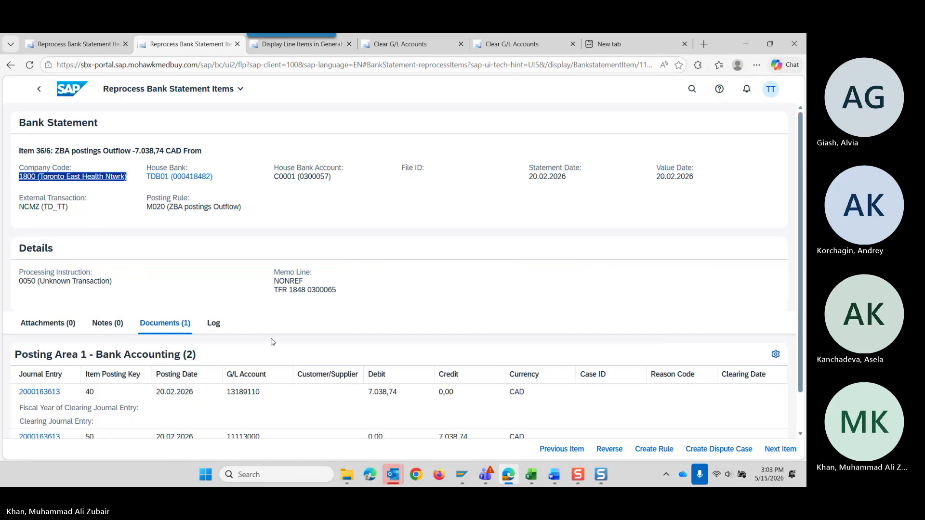
pyautogui.scroll(-1, 223, 329)
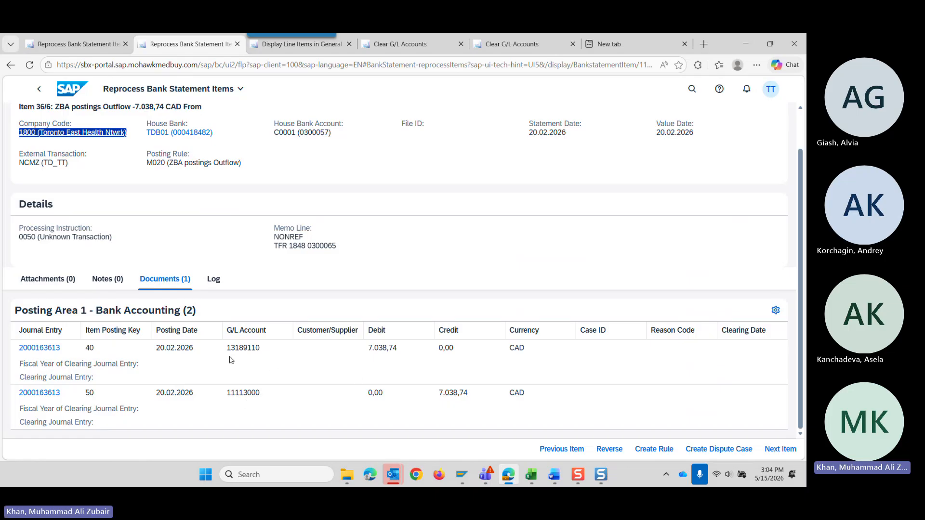
pyautogui.moveTo(227, 348); pyautogui.dragTo(262, 350)
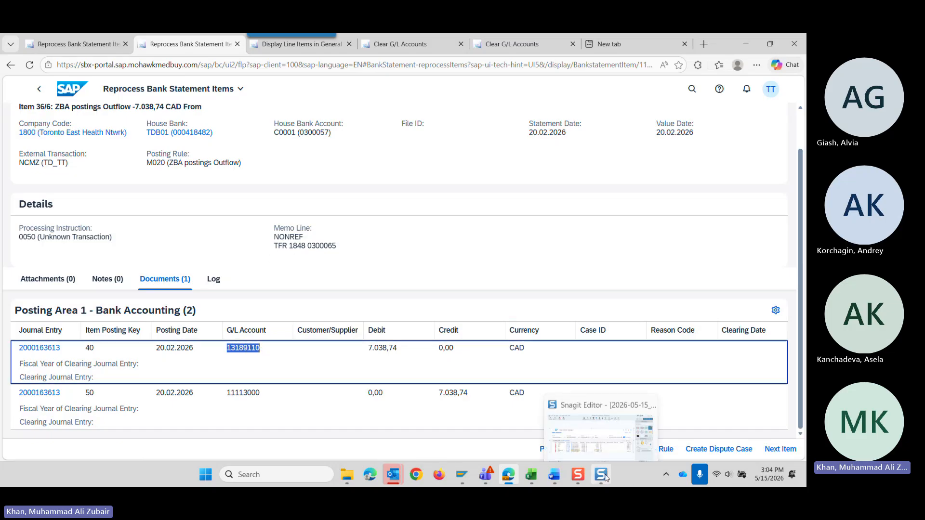
pyautogui.moveTo(561, 475)
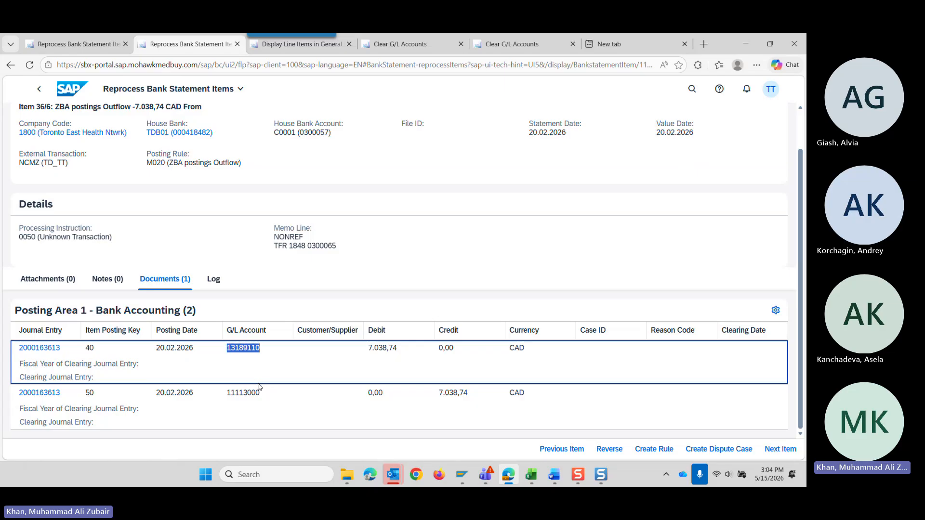
pyautogui.click(243, 362)
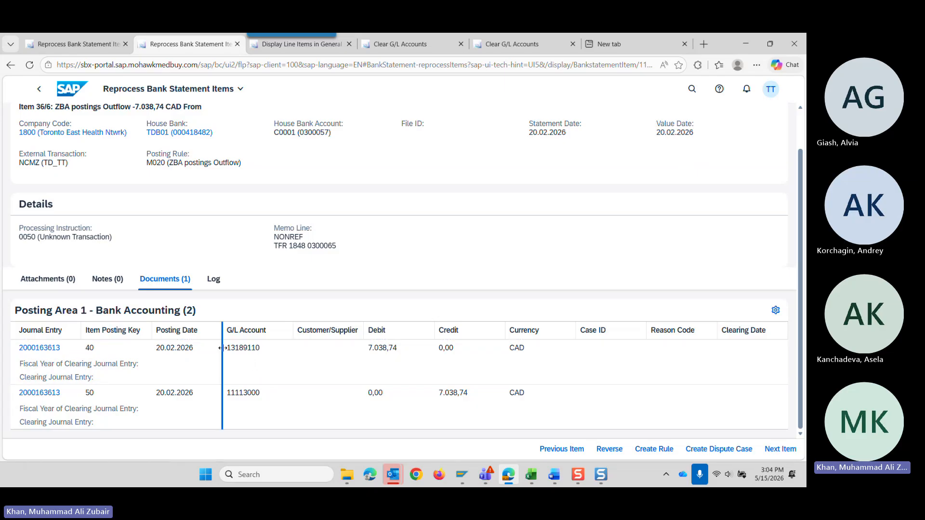
pyautogui.moveTo(230, 349); pyautogui.dragTo(262, 355)
pyautogui.click(231, 355)
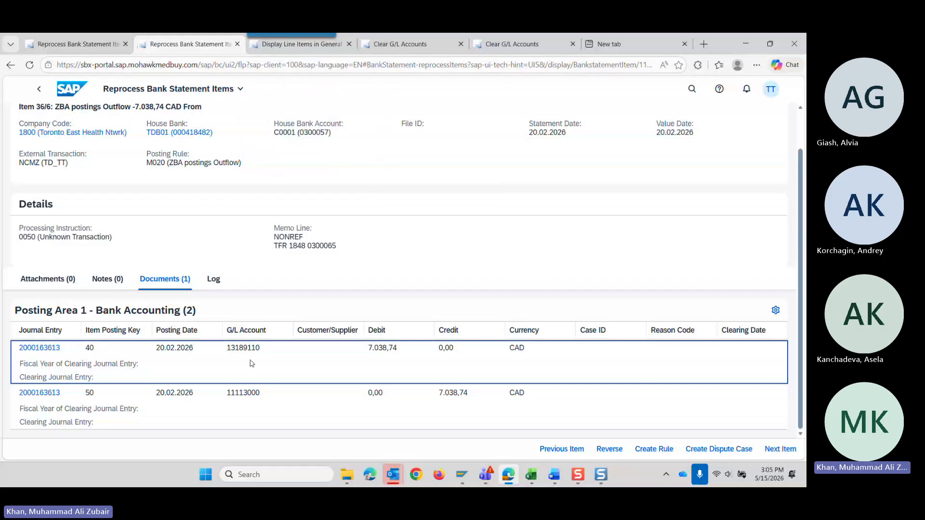
# Copy G/L account 13189110 from item 36/6 and show its line items in Display Line Items in General Ledger.
pyautogui.moveTo(260, 347); pyautogui.dragTo(226, 348)
pyautogui.hotkey('ctrl', 'c')
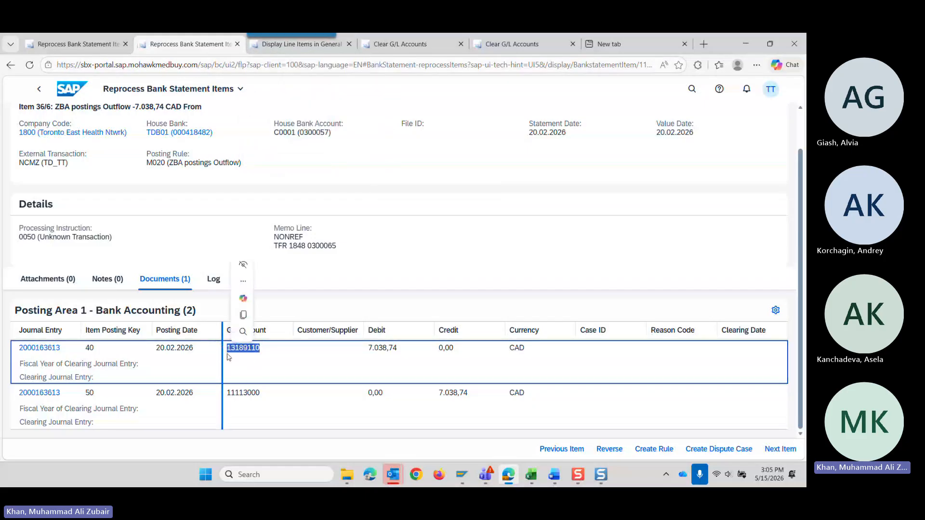
pyautogui.click(288, 52)
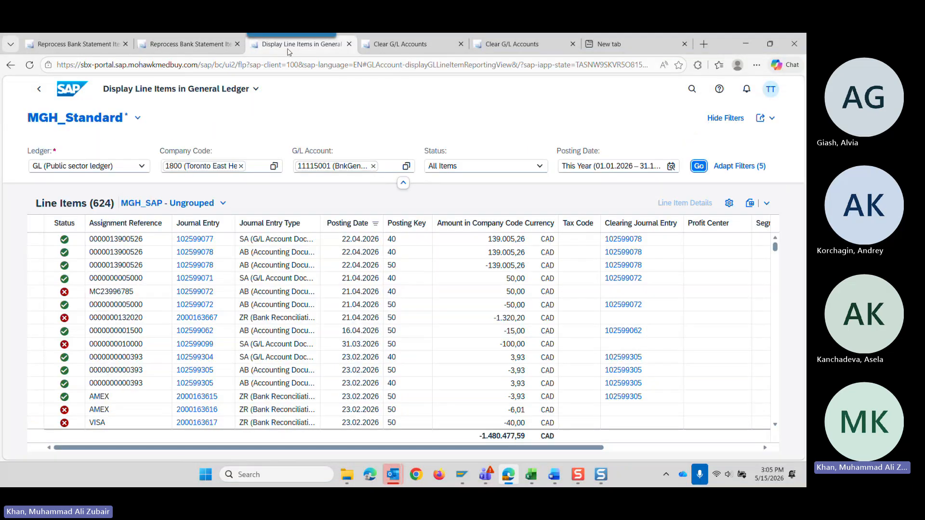
pyautogui.click(372, 166)
pyautogui.hotkey('ctrl', 'v')
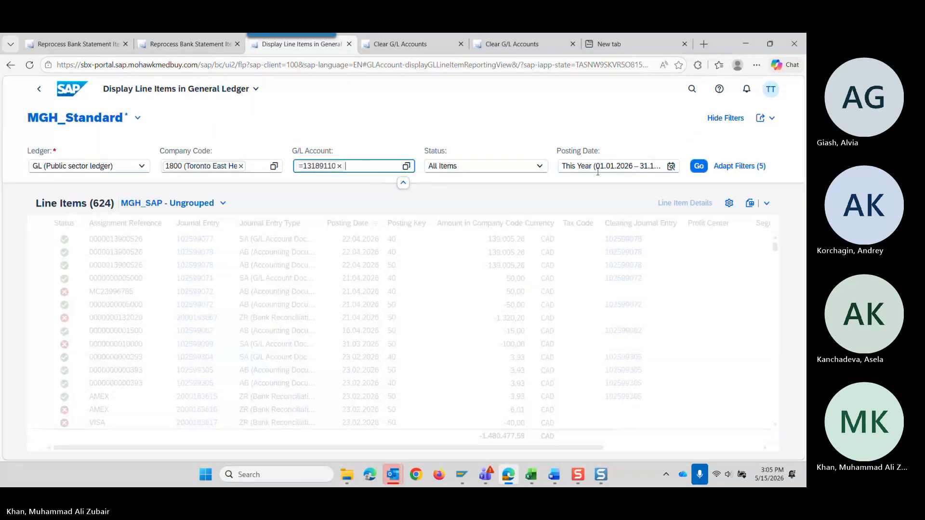
pyautogui.click(699, 166)
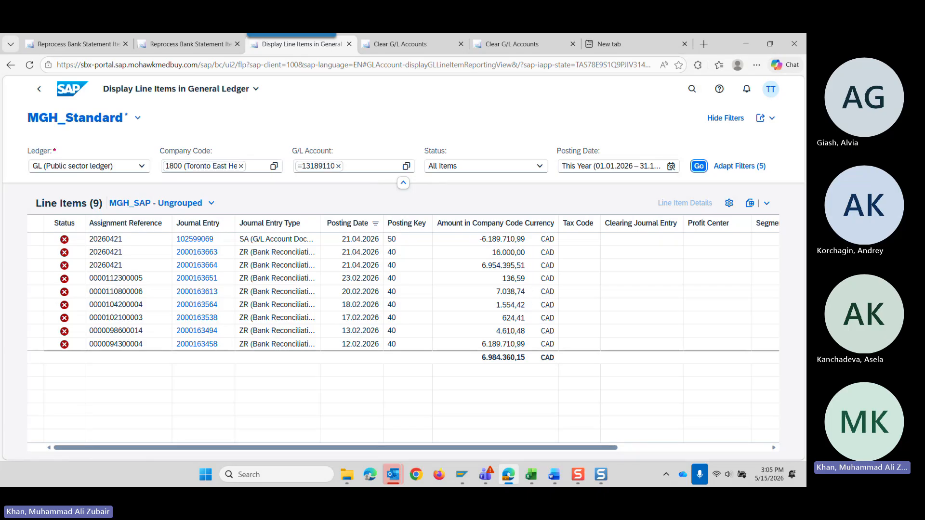
# Try to open the open items of G/L account 13189110, company code 1800, from the Clear G/L Accounts worklist.
pyautogui.click(193, 44)
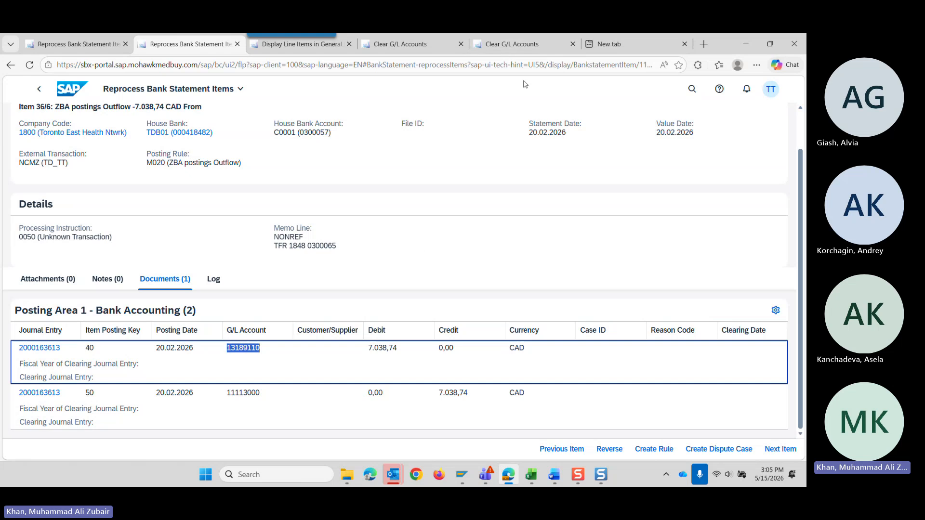
pyautogui.moveTo(519, 52)
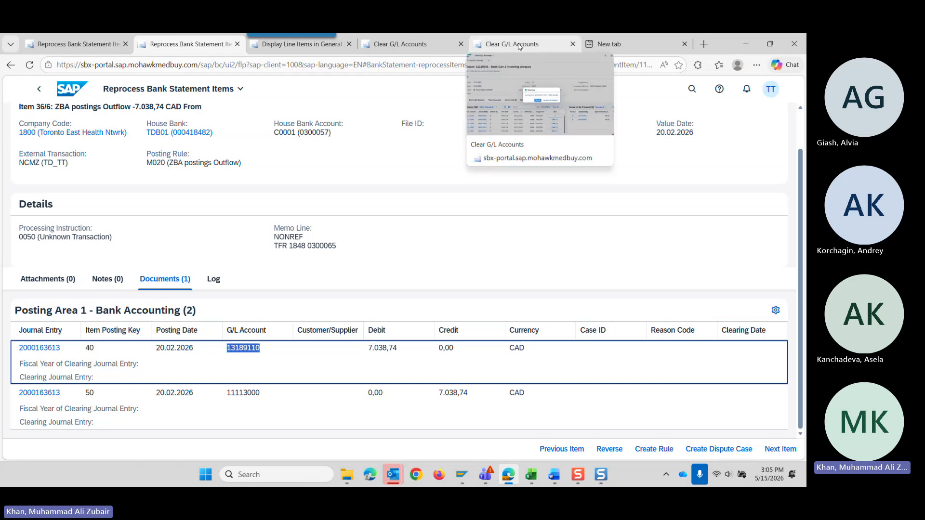
pyautogui.click(520, 46)
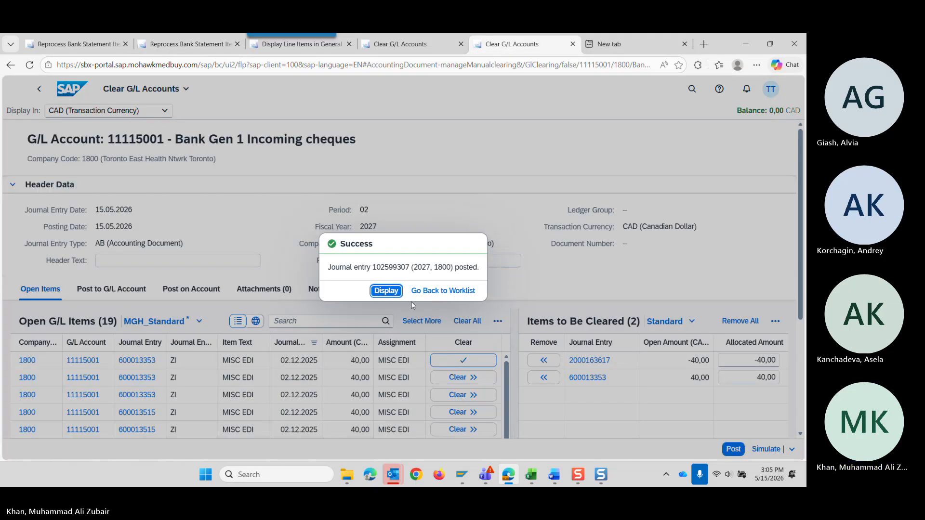
pyautogui.click(443, 290)
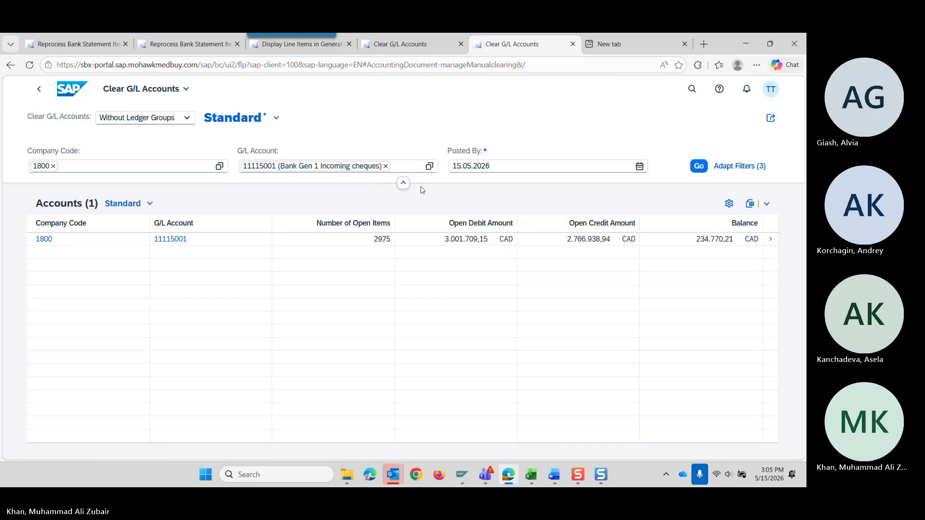
pyautogui.click(385, 166)
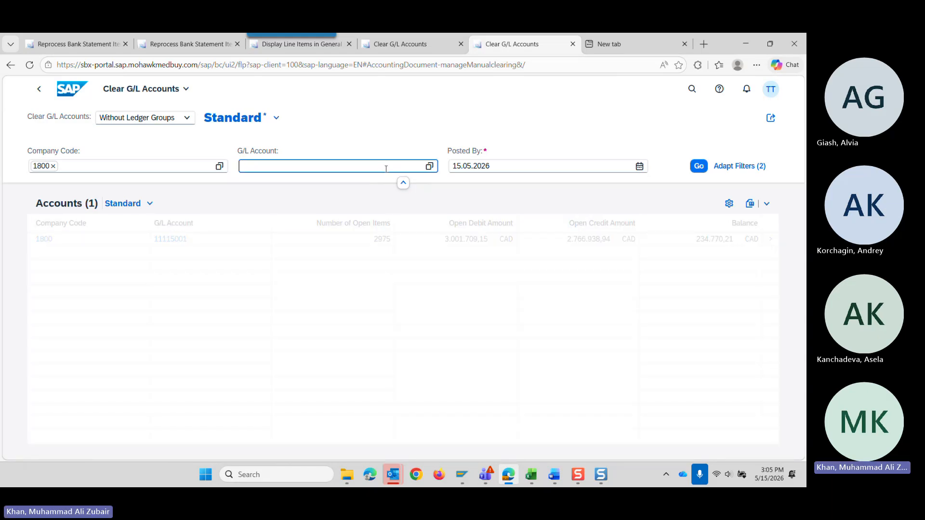
pyautogui.hotkey('ctrl', 'v')
pyautogui.click(698, 166)
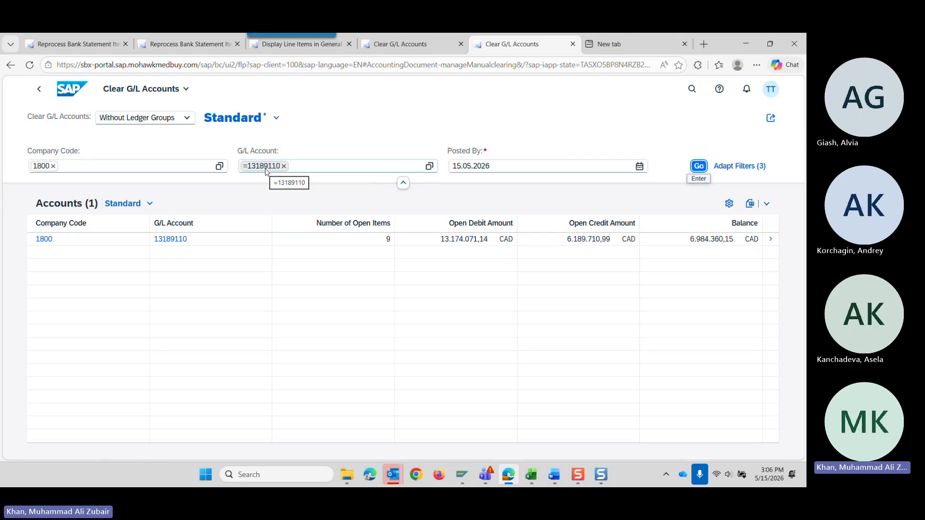
pyautogui.click(771, 241)
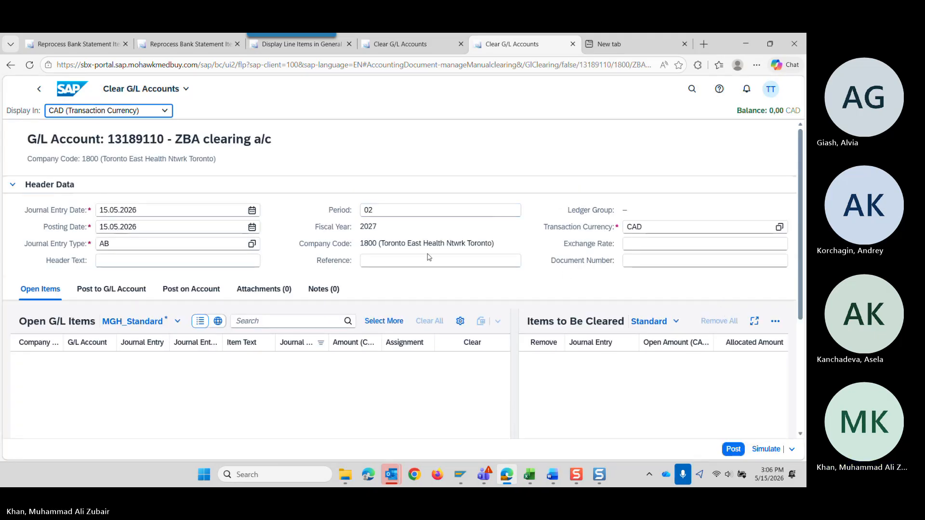
pyautogui.click(389, 258)
pyautogui.scroll(-3, 388, 258)
pyautogui.scroll(3, 388, 260)
# Return to the SAP home page, search for "clear" and open Clear G/L Accounts - Manual Clearing again.
pyautogui.click(73, 94)
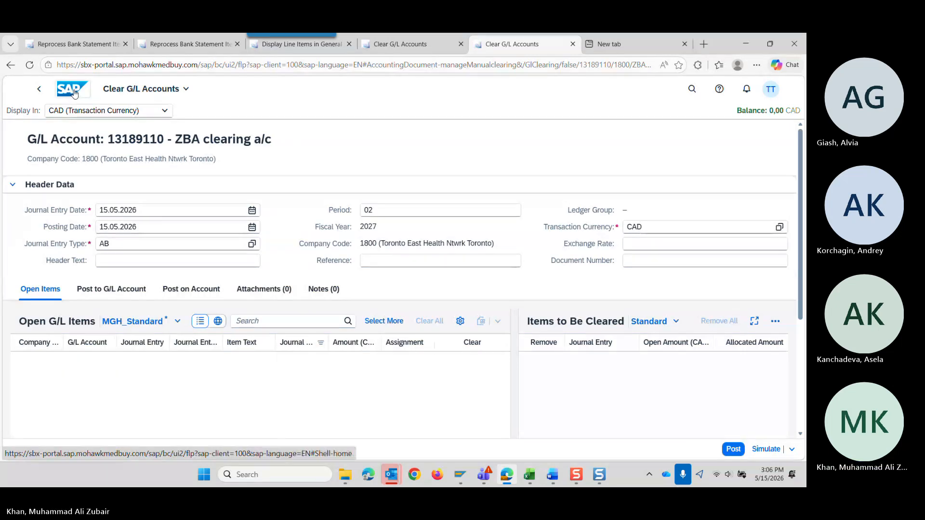
pyautogui.click(70, 91)
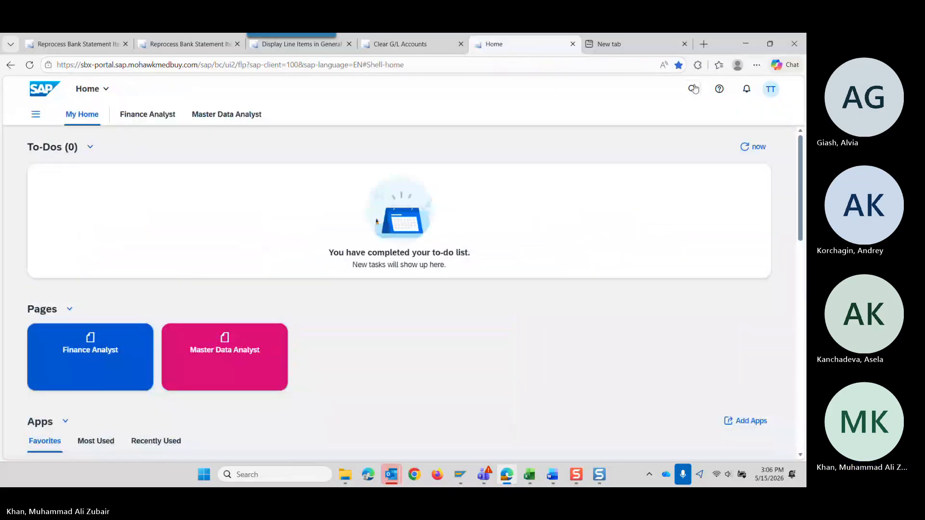
pyautogui.click(693, 89)
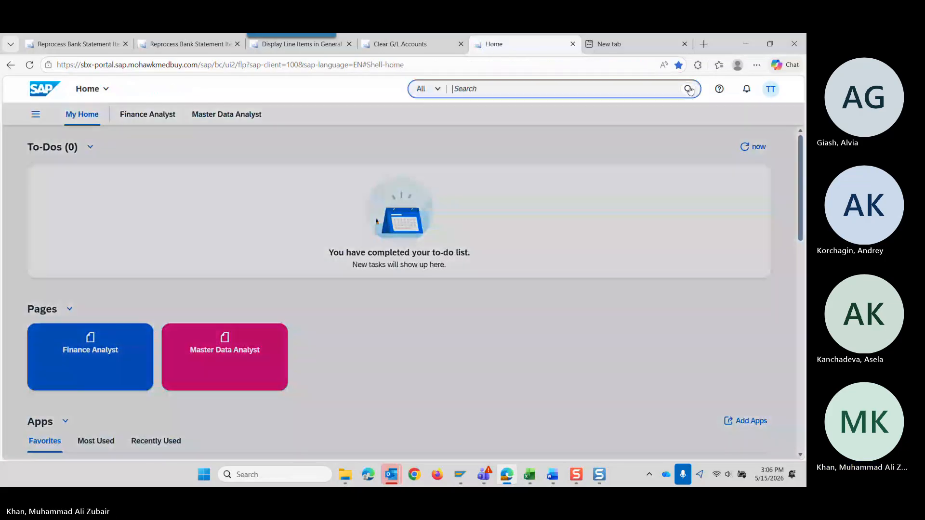
pyautogui.write('clea')
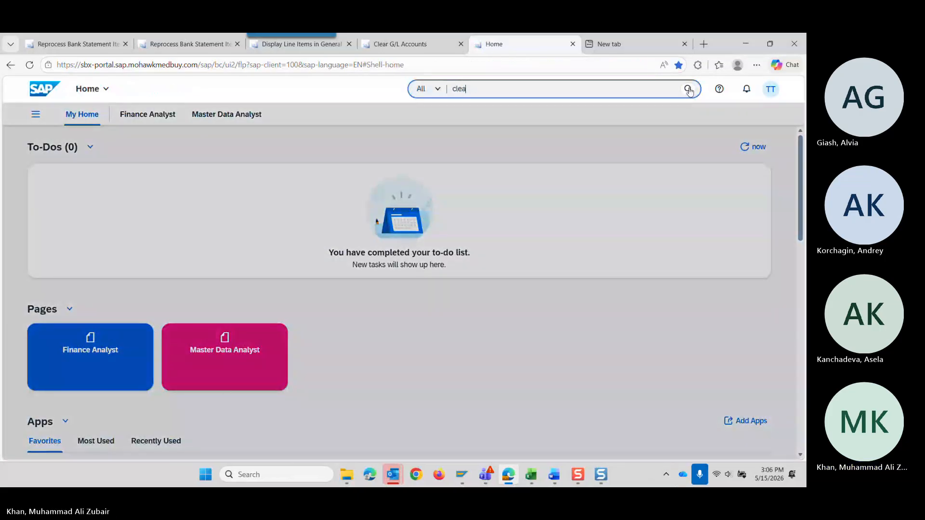
pyautogui.write('r')
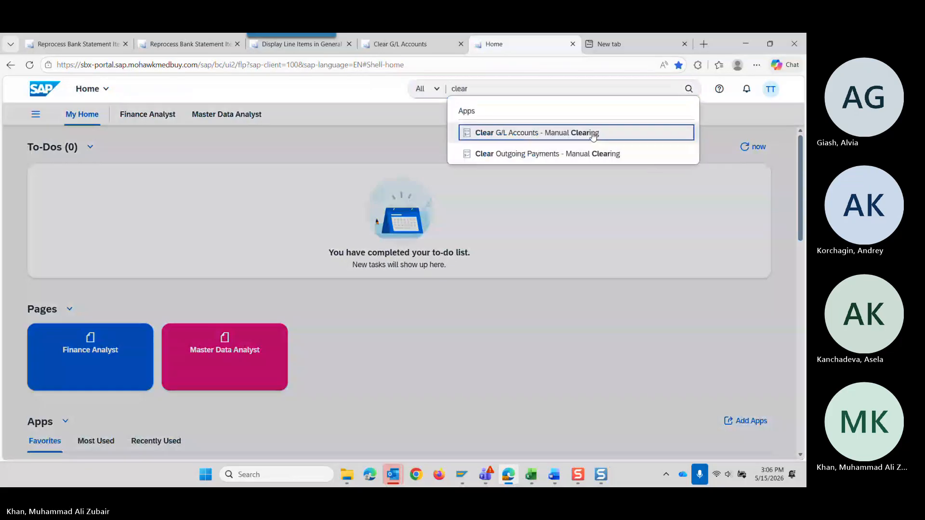
pyautogui.click(593, 136)
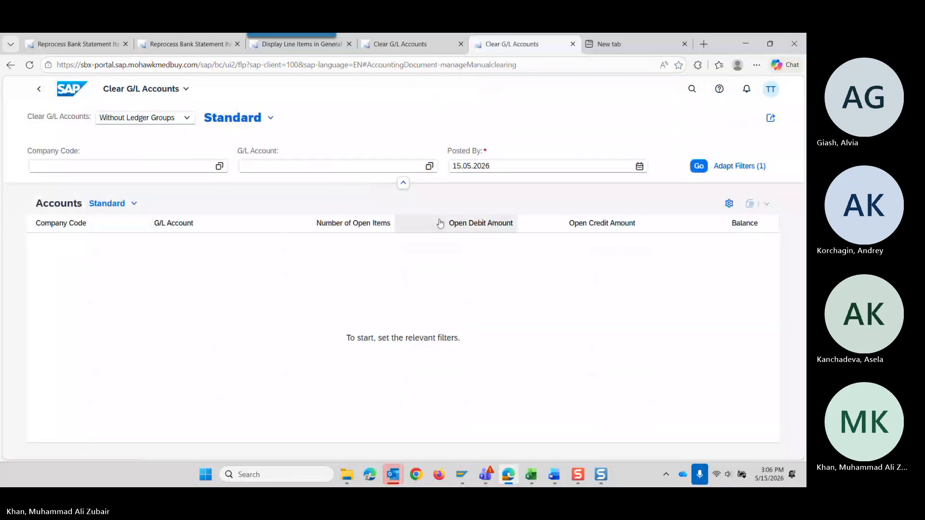
pyautogui.click(330, 169)
pyautogui.hotkey('ctrl', 'v')
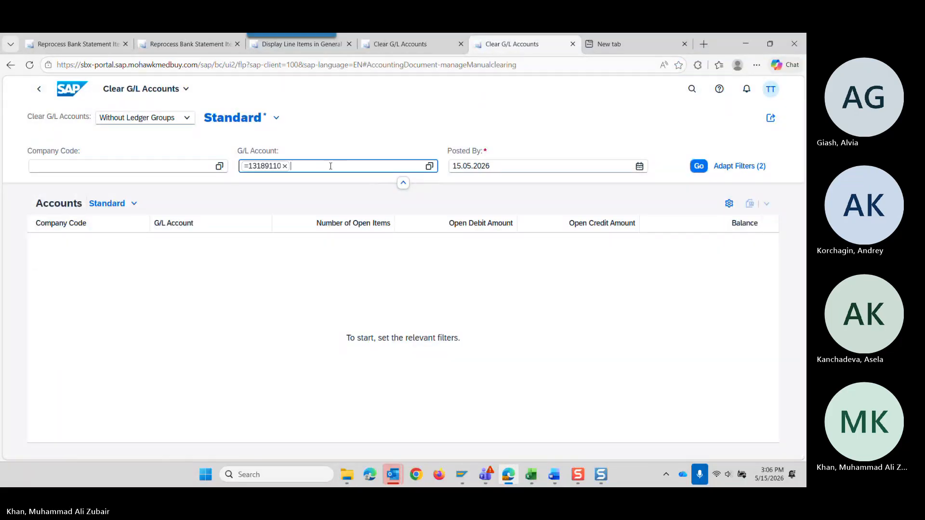
pyautogui.click(698, 165)
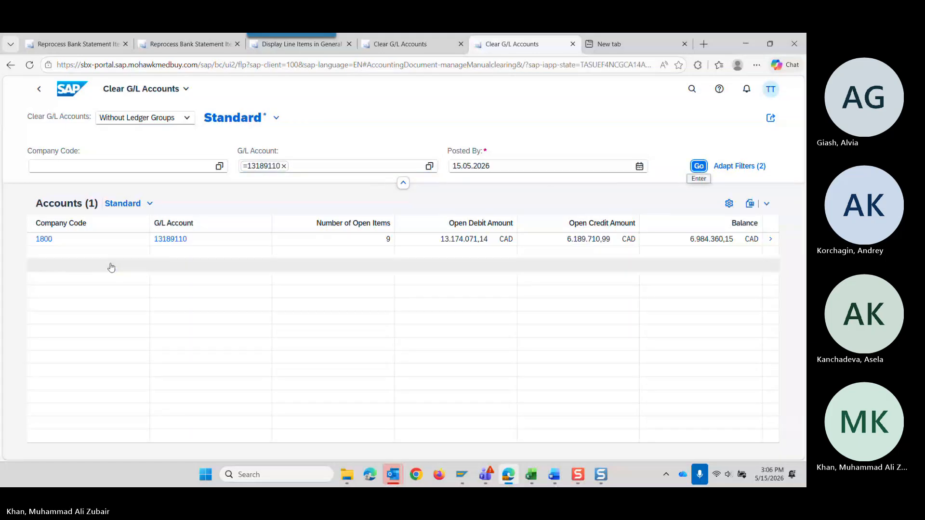
pyautogui.click(770, 239)
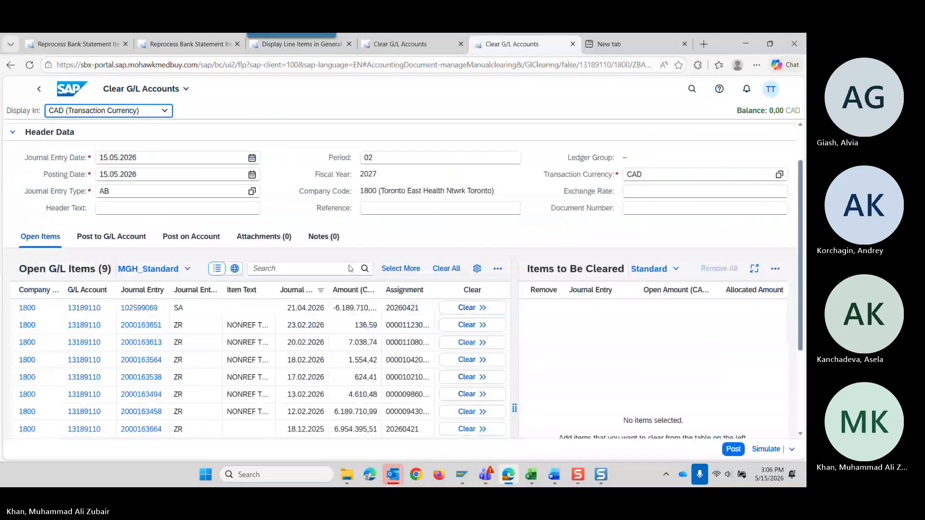
pyautogui.scroll(-2, 366, 303)
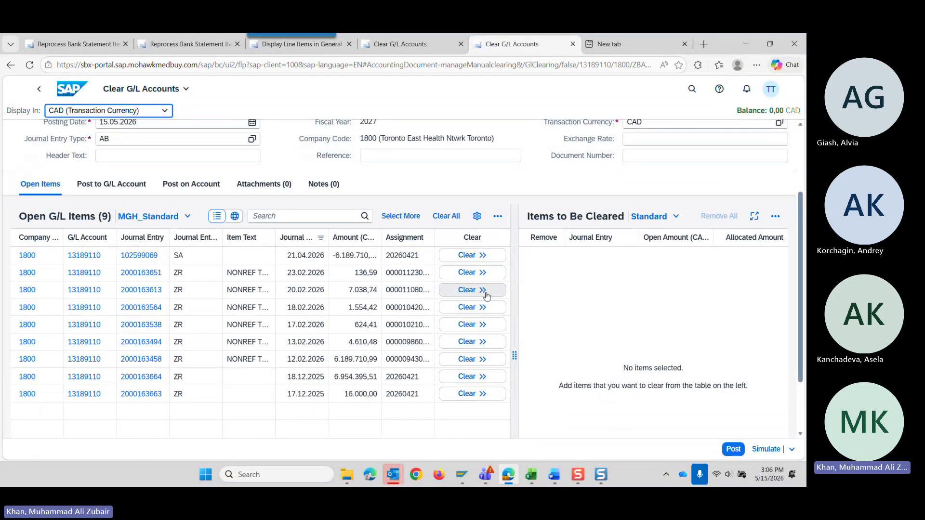
pyautogui.click(491, 295)
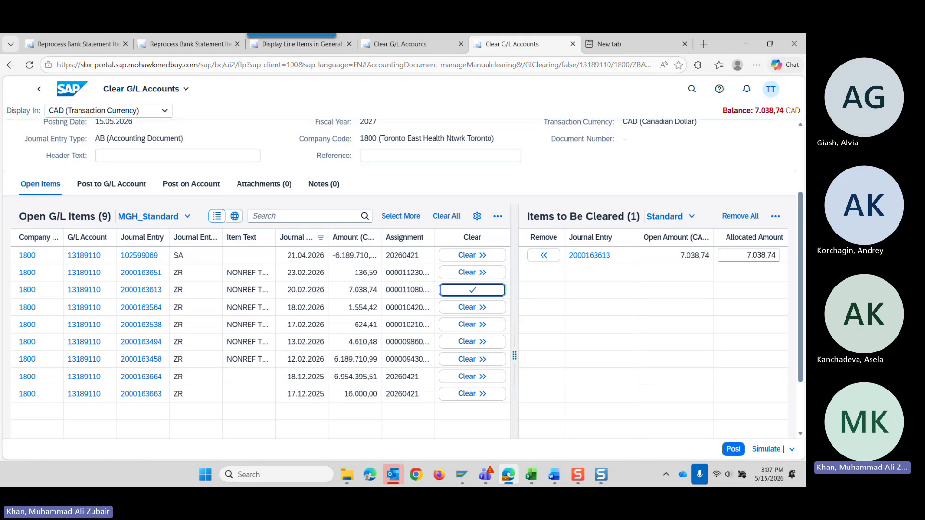
# Switch to the Clearing accounts workbook in Excel, maximize its window and open the Reprocess App sheet.
pyautogui.moveTo(805, 139); pyautogui.dragTo(406, 72)
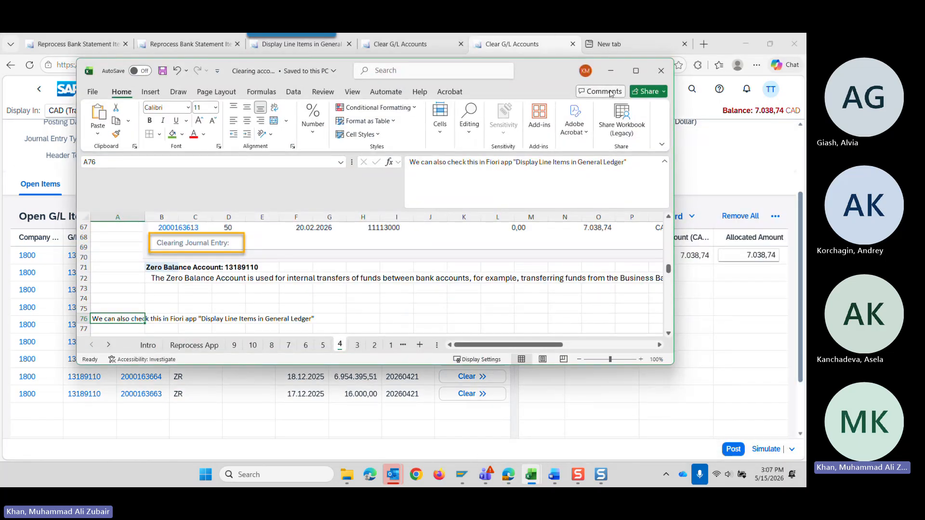
pyautogui.click(633, 72)
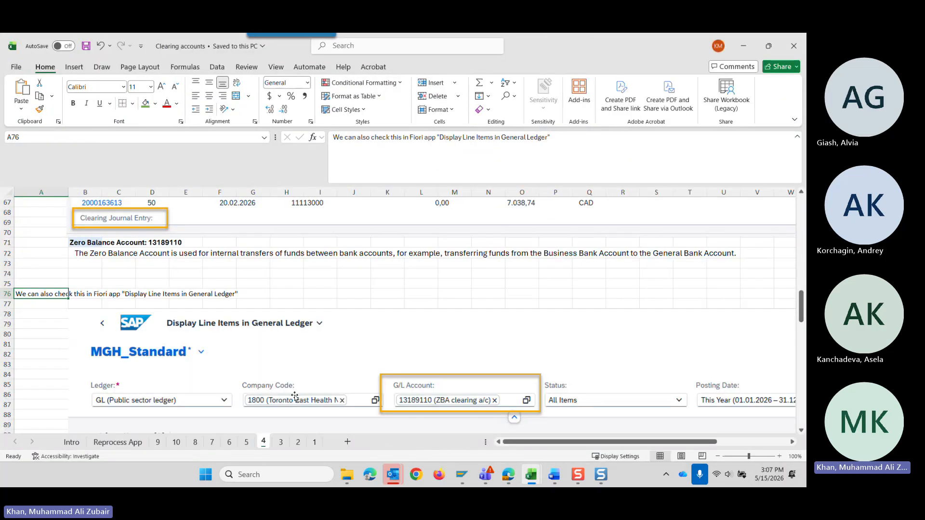
pyautogui.click(117, 442)
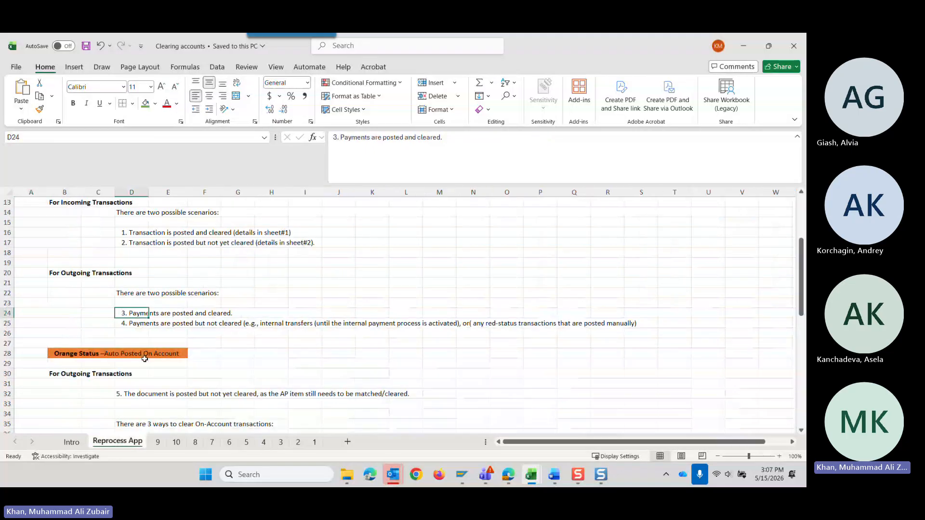
# Examine the green, orange and red status scenarios and clearing methods described on the Reprocess App sheet.
pyautogui.scroll(2, 142, 354)
pyautogui.moveTo(62, 265); pyautogui.dragTo(214, 385)
pyautogui.scroll(-4, 324, 375)
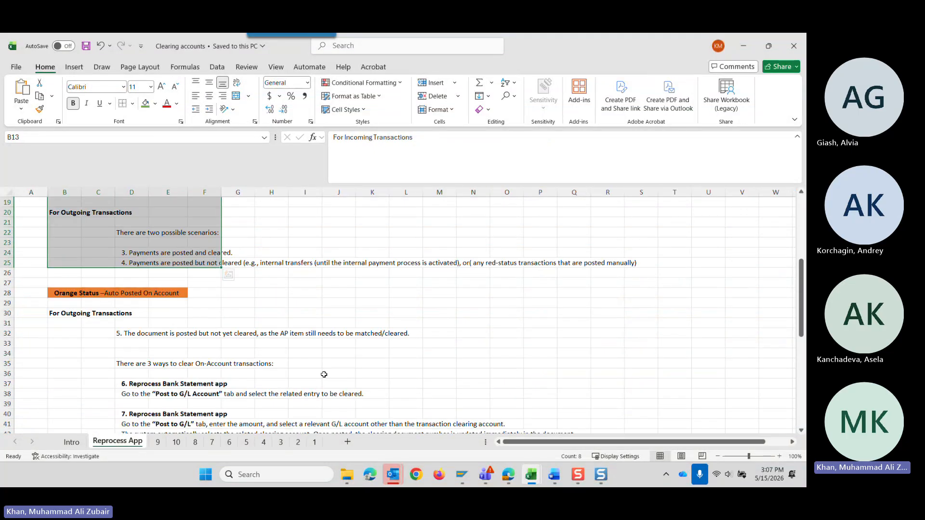
pyautogui.scroll(-2, 323, 374)
pyautogui.scroll(5, 153, 395)
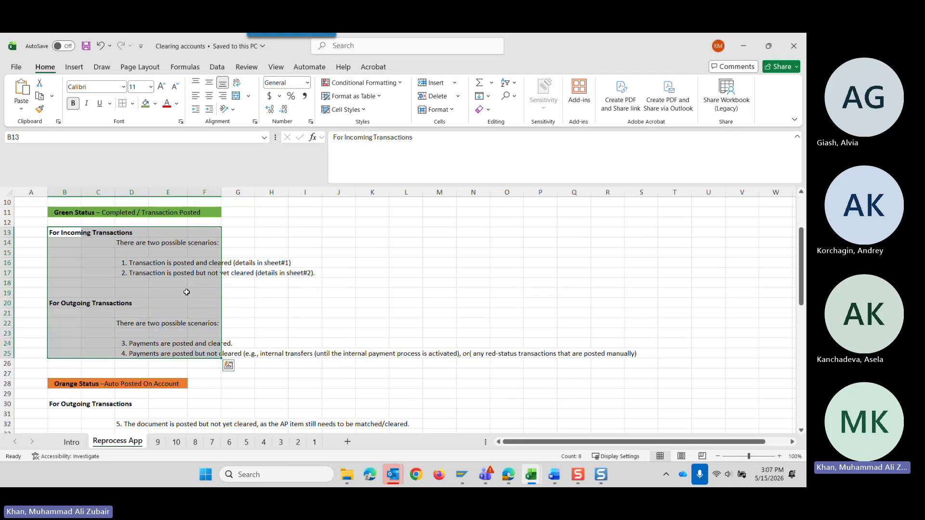
pyautogui.scroll(-5, 185, 292)
pyautogui.scroll(-5, 60, 320)
pyautogui.scroll(9, 80, 294)
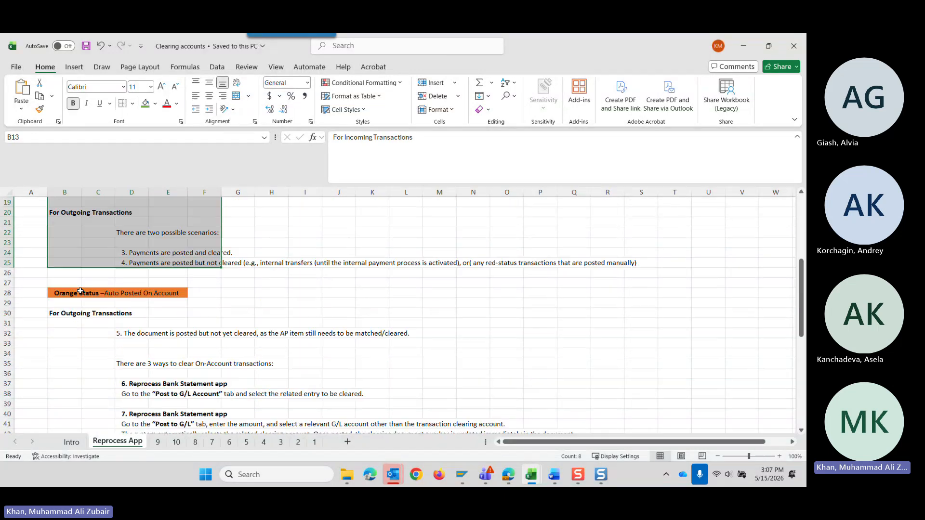
pyautogui.scroll(-4, 99, 354)
pyautogui.scroll(-3, 101, 356)
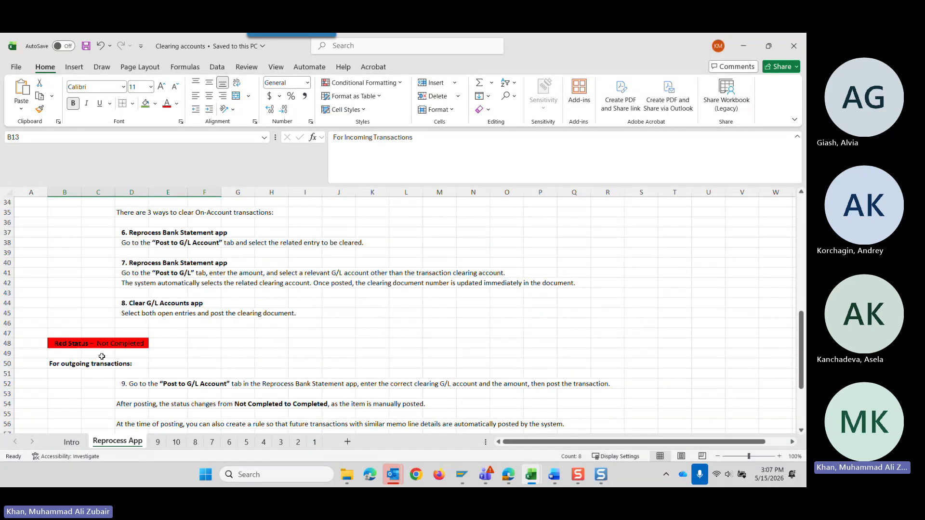
pyautogui.scroll(9, 101, 355)
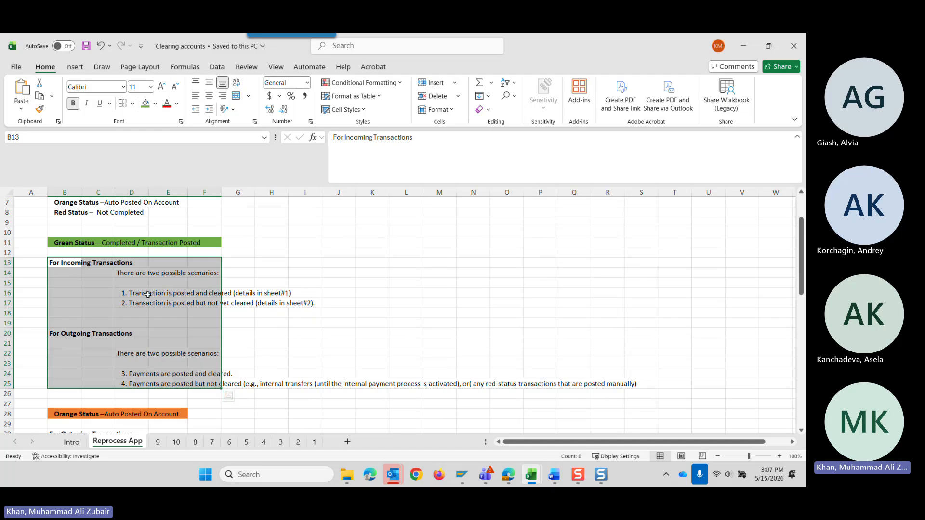
# Highlight the two incoming scenarios under Green Status, followed by the whole block of incoming and outgoing scenarios in rows 13 to 25.
pyautogui.moveTo(147, 293); pyautogui.dragTo(147, 314)
pyautogui.scroll(-7, 154, 336)
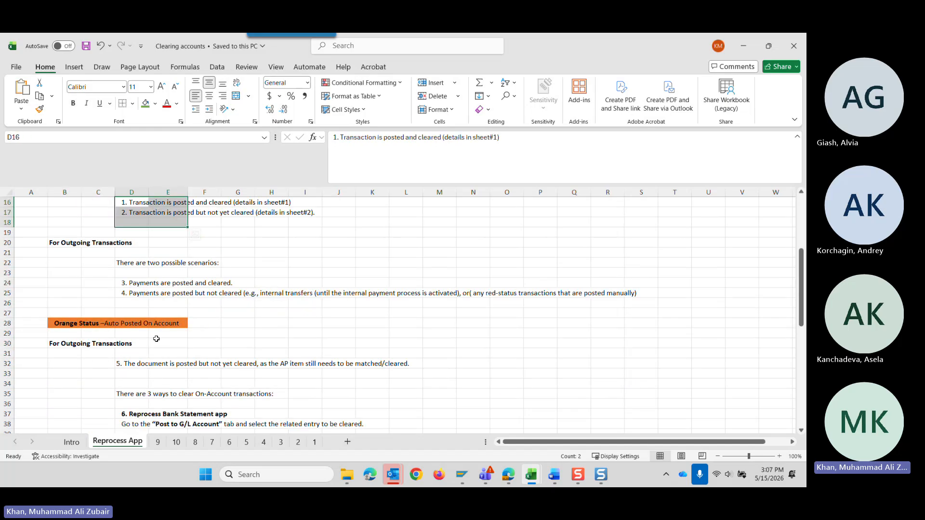
pyautogui.scroll(-3, 143, 352)
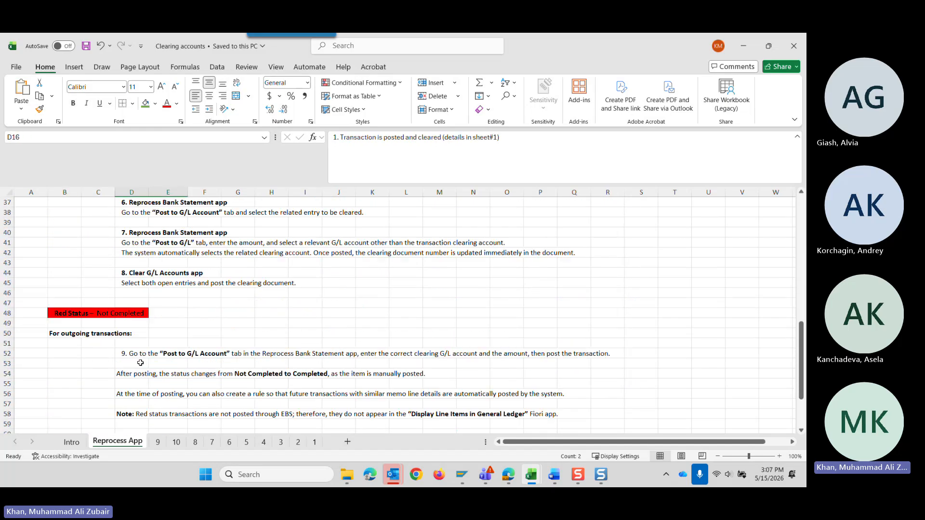
pyautogui.scroll(8, 149, 345)
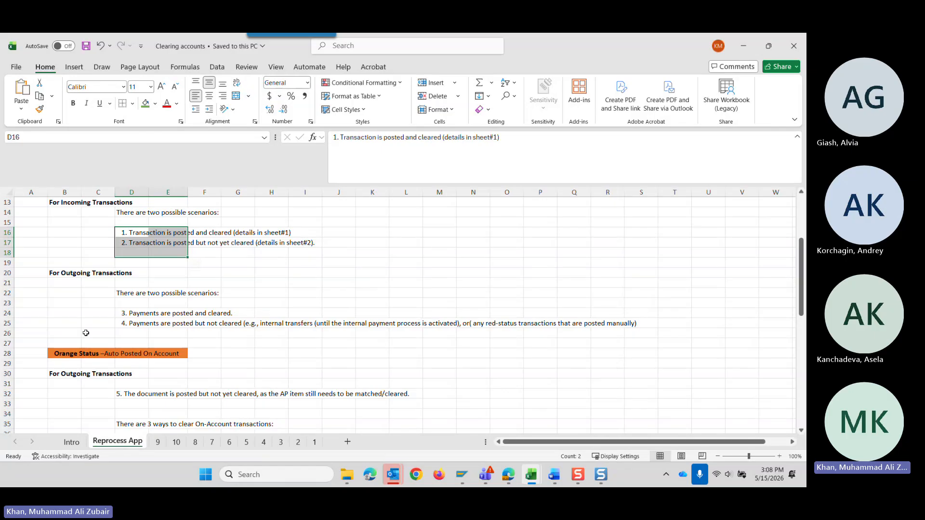
pyautogui.scroll(1, 56, 256)
pyautogui.click(63, 232)
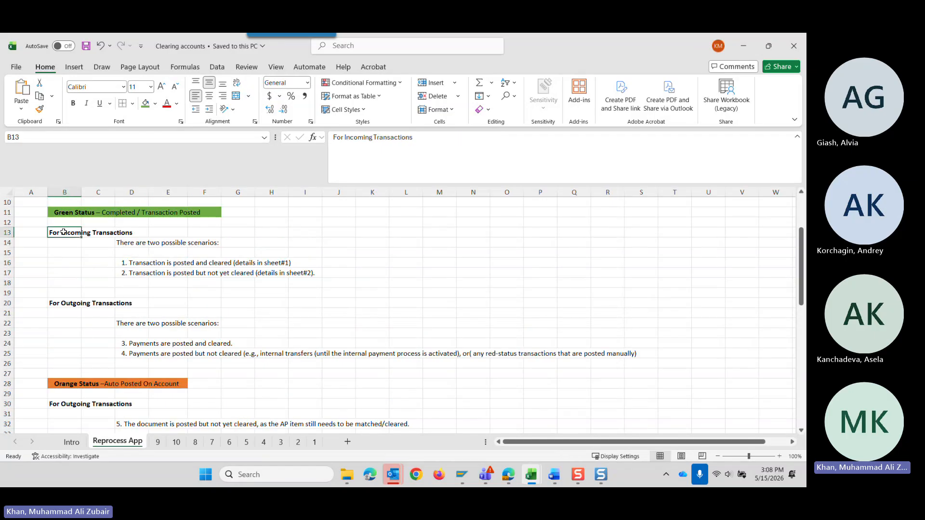
pyautogui.moveTo(63, 232); pyautogui.dragTo(644, 359)
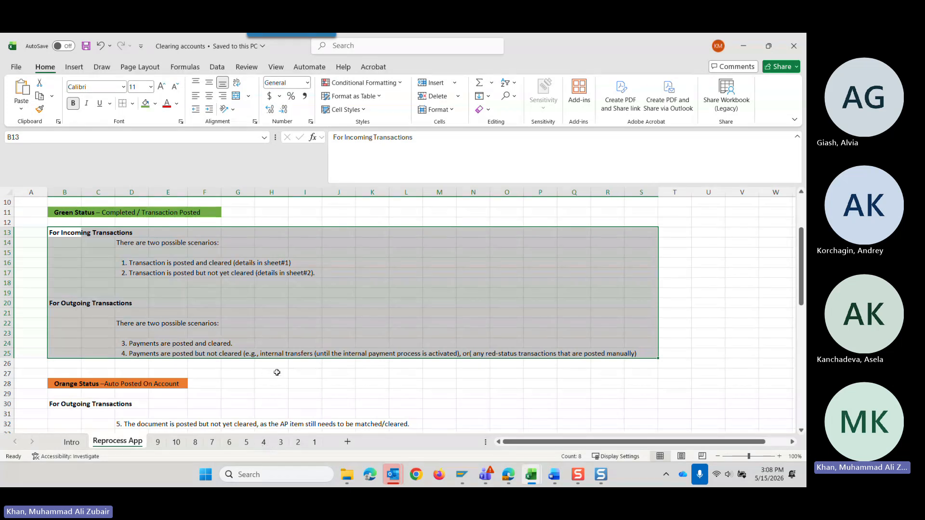
# Highlight the Orange Status outgoing scenario and its three ways to clear On-Account transactions, and release the selection.
pyautogui.scroll(-4, 270, 372)
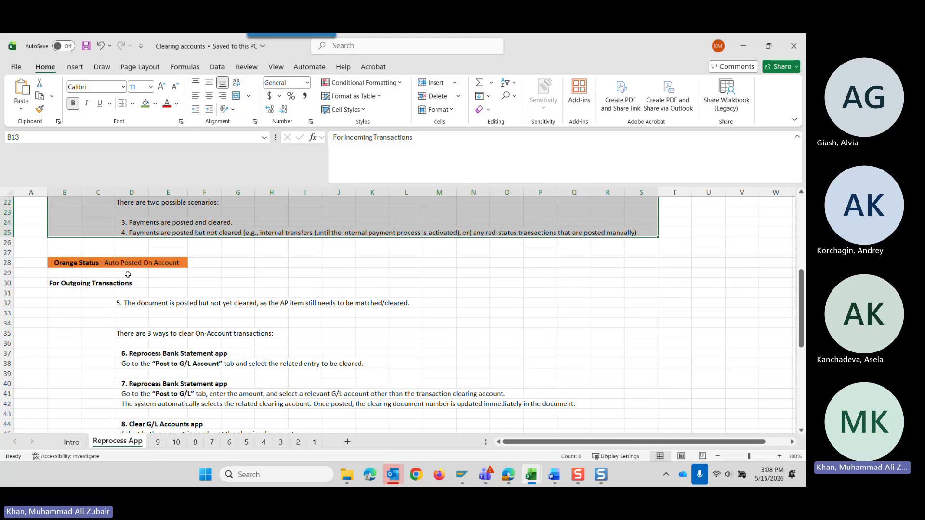
pyautogui.scroll(-1, 127, 281)
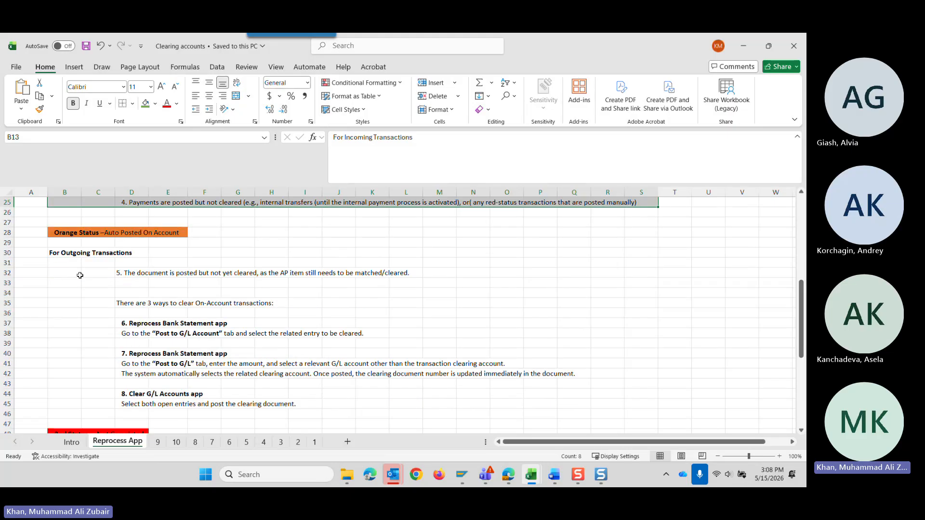
pyautogui.click(64, 253)
pyautogui.moveTo(64, 252); pyautogui.dragTo(234, 411)
pyautogui.click(224, 285)
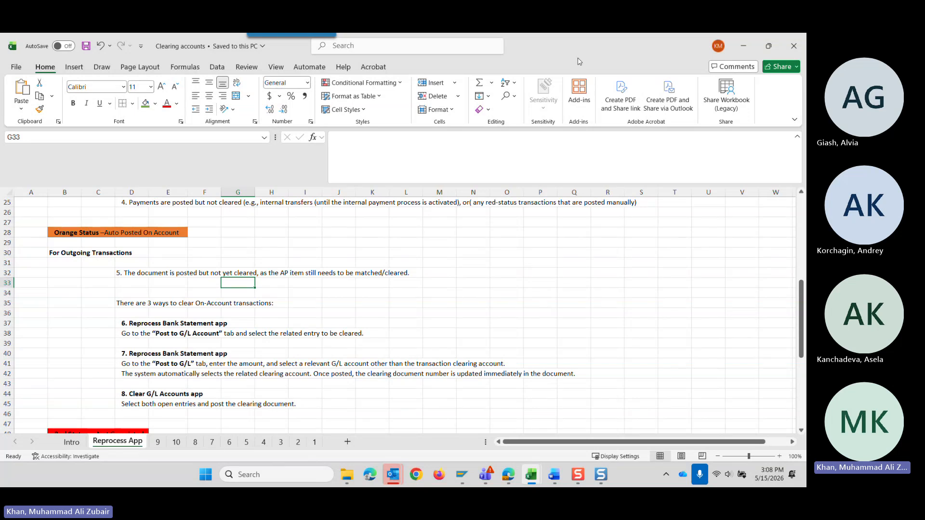
# Switch from the workbook to SAP and return to the bank statement item list in Reprocess Bank Statement Items.
pyautogui.moveTo(573, 49); pyautogui.dragTo(806, 241)
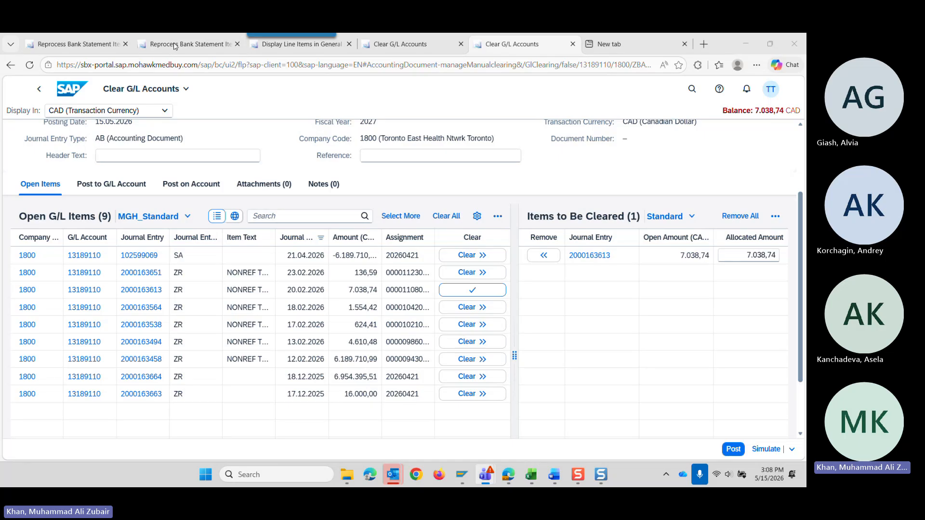
pyautogui.click(188, 44)
pyautogui.click(38, 89)
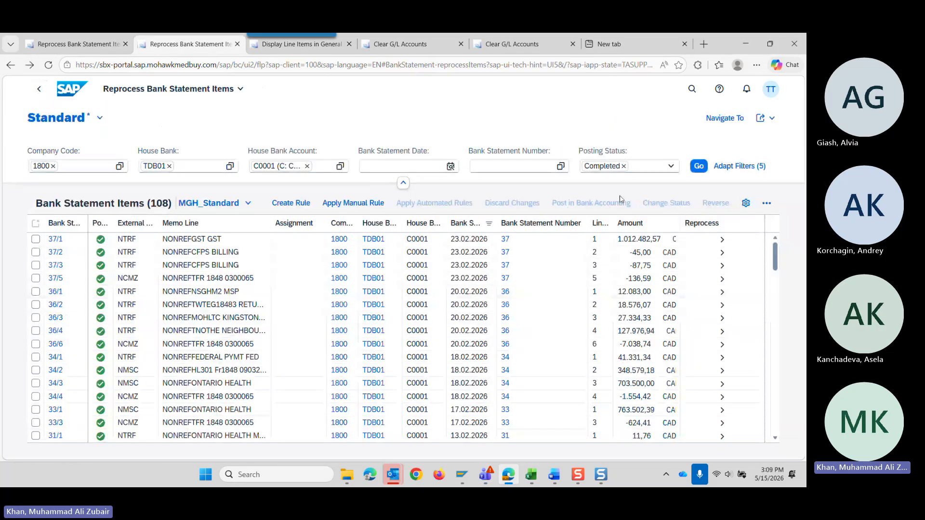
# Filter the bank statement items by posting status Auto-Posted on Account instead of Completed.
pyautogui.click(671, 167)
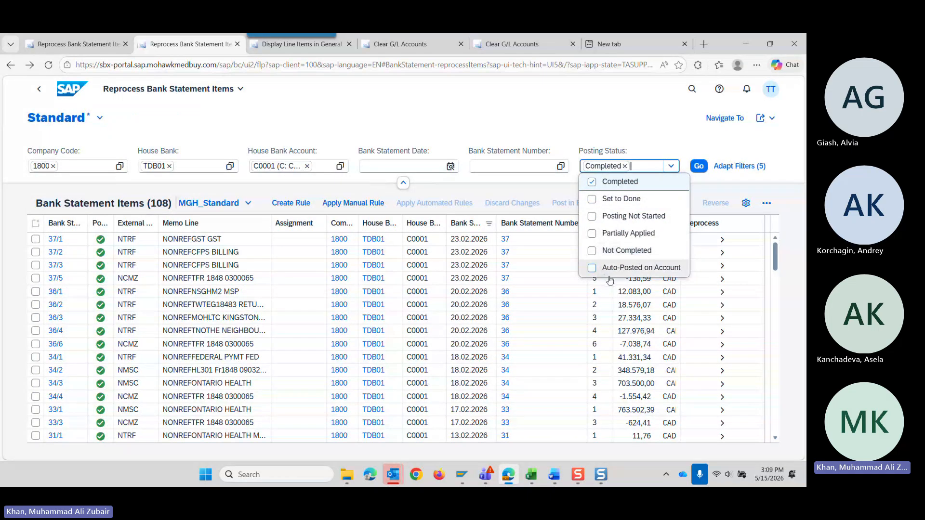
pyautogui.click(593, 268)
pyautogui.click(607, 182)
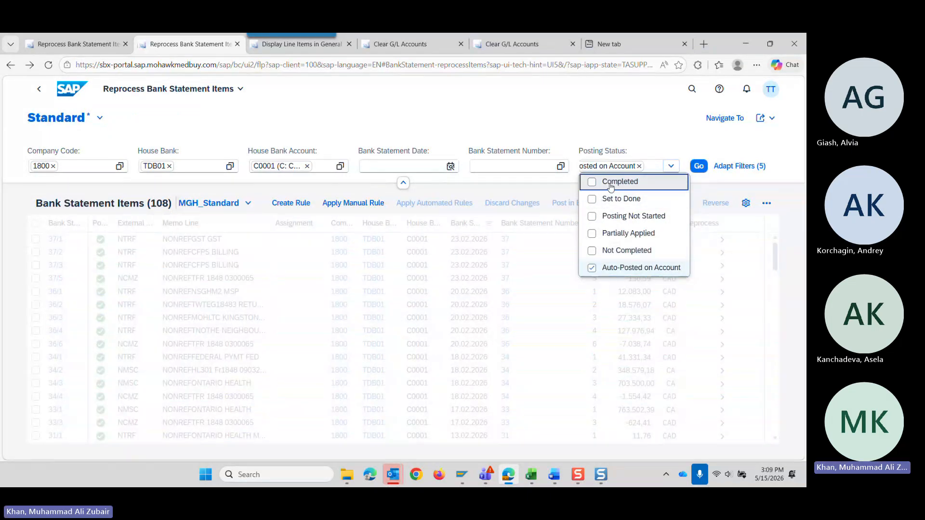
pyautogui.click(699, 167)
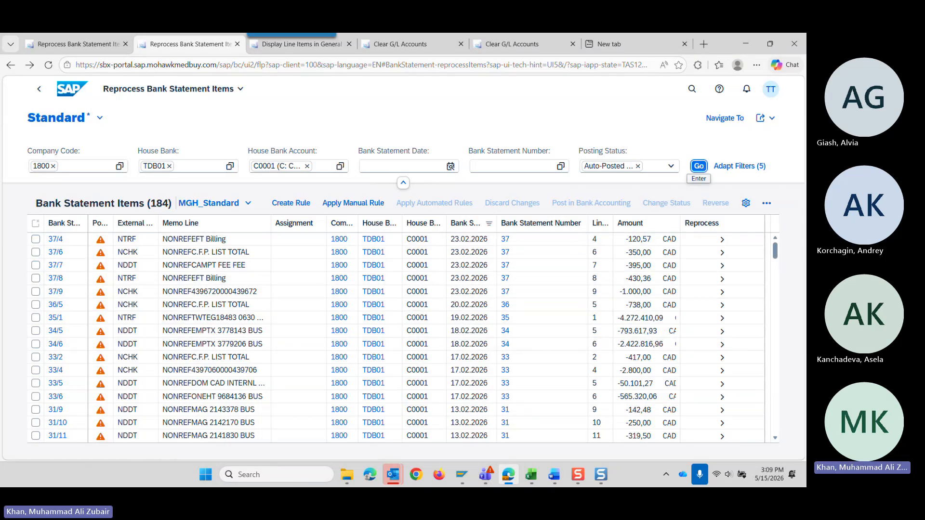
pyautogui.hotkey('alt', 'Tab')
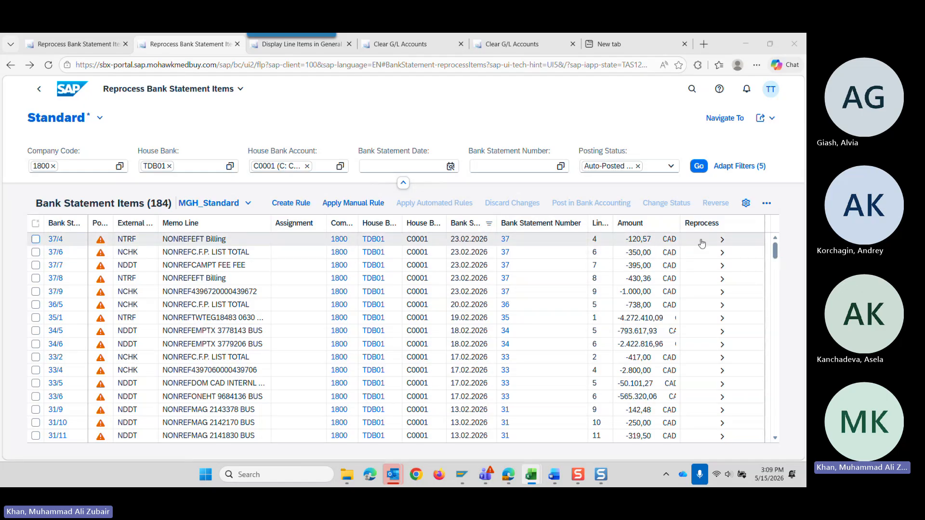
# Open bank statement item 37/4 for reprocessing and view the journal entry lines in its posted document.
pyautogui.click(721, 239)
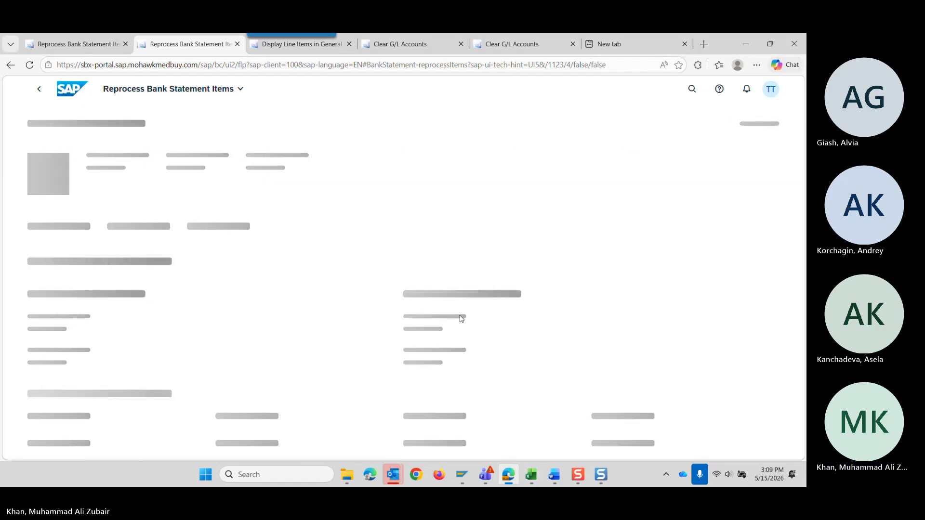
pyautogui.scroll(-6, 314, 315)
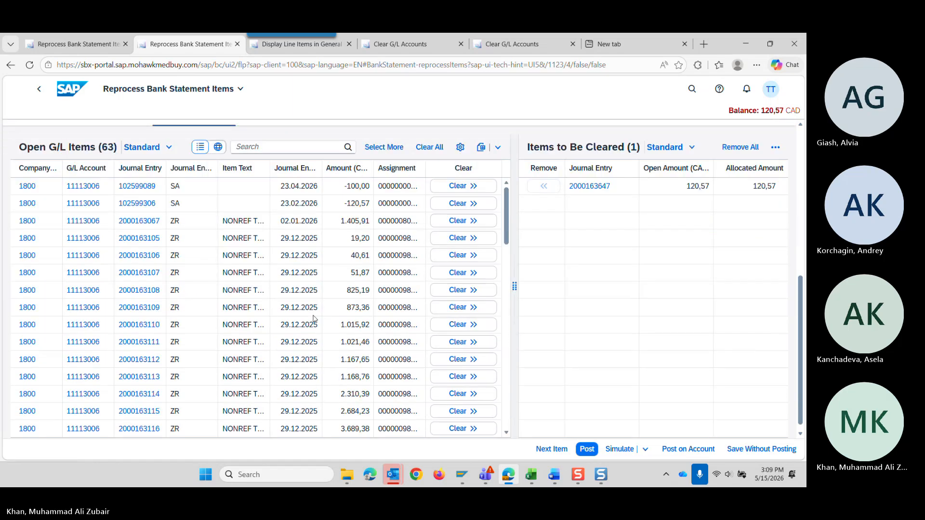
pyautogui.scroll(5, 314, 319)
pyautogui.click(463, 324)
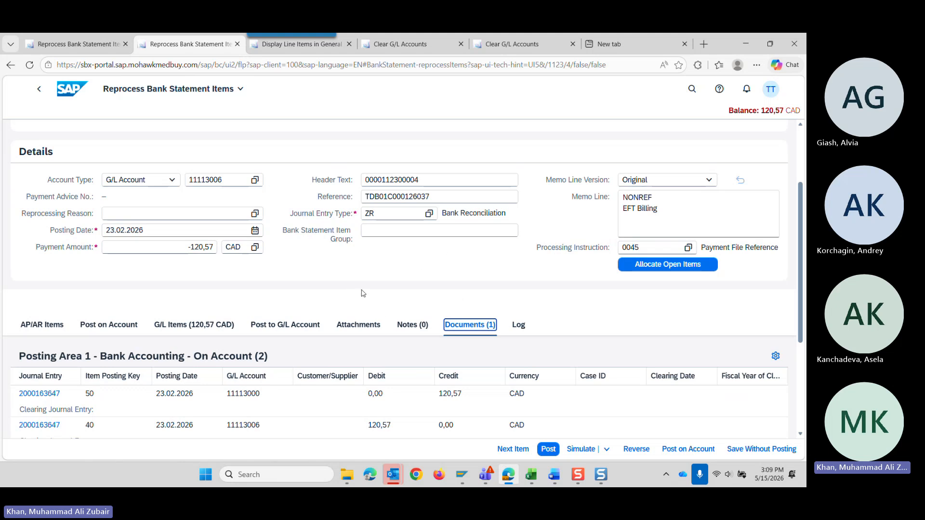
pyautogui.scroll(-1, 362, 293)
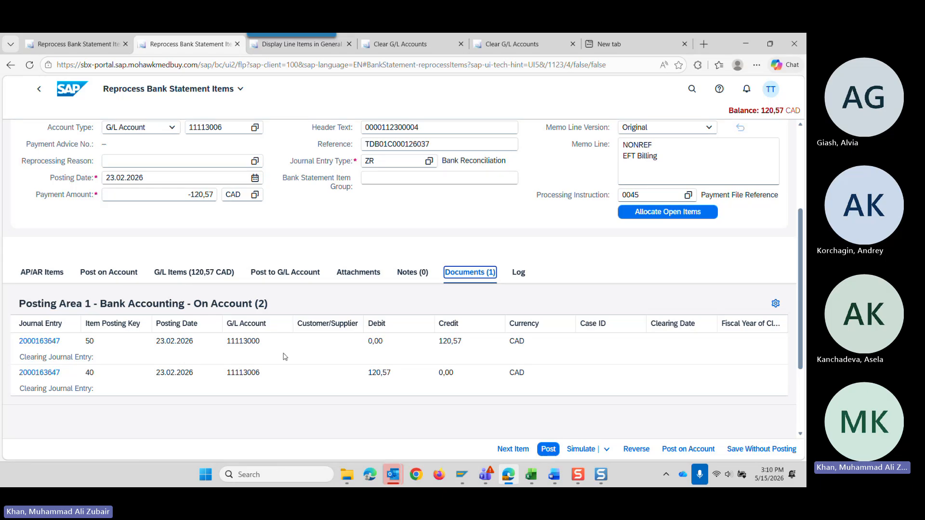
# Reopen item 37/4 from the list and review its open G/L items and posted document lines.
pyautogui.click(43, 92)
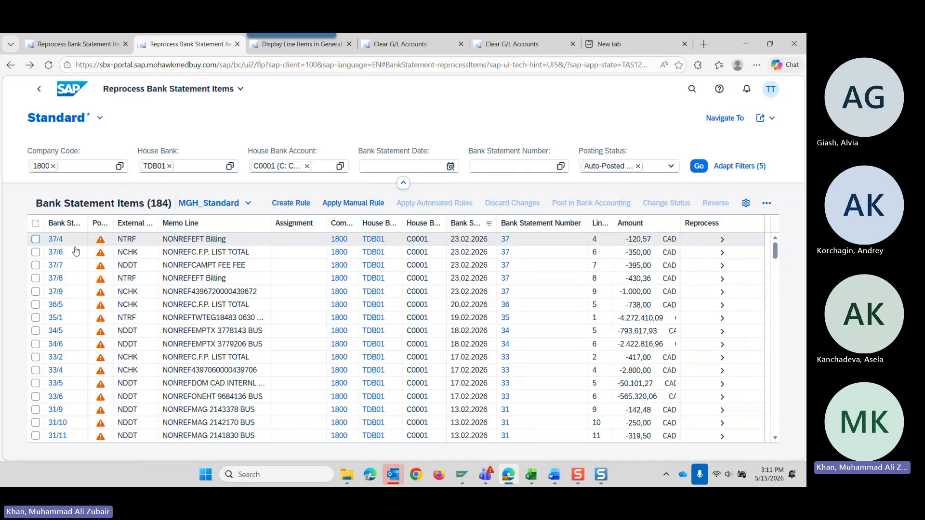
pyautogui.click(722, 239)
pyautogui.scroll(-5, 193, 399)
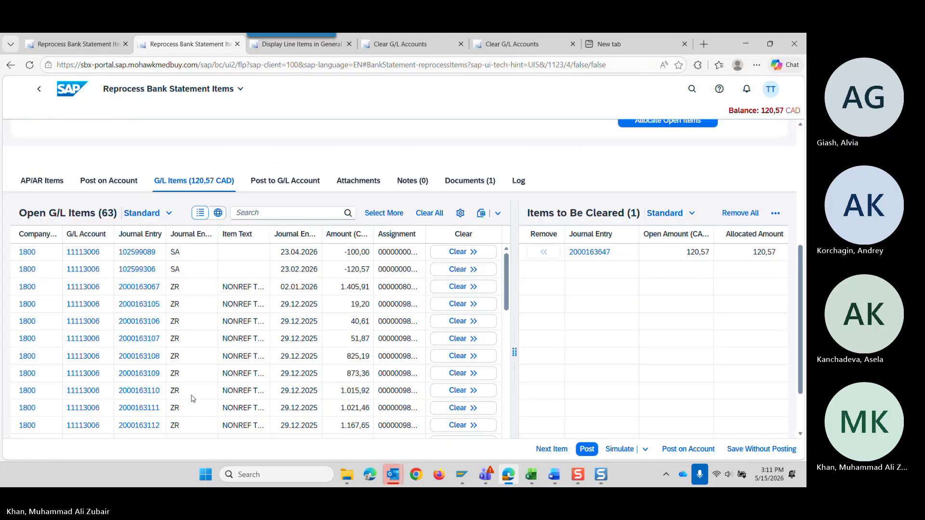
pyautogui.scroll(3, 195, 395)
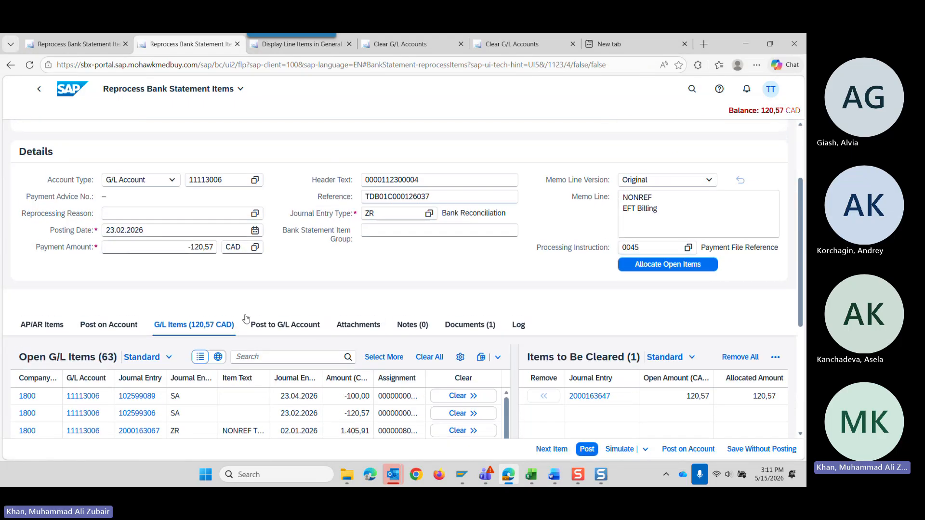
pyautogui.click(465, 326)
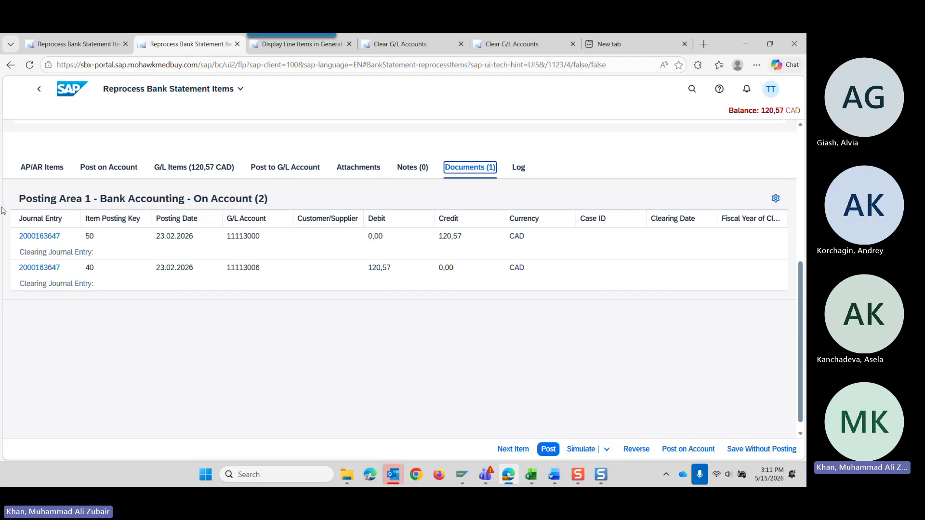
# Look at the Clear G/L Accounts page, and reopen item 37/4 from the bank statement list to view its open G/L items.
pyautogui.click(39, 88)
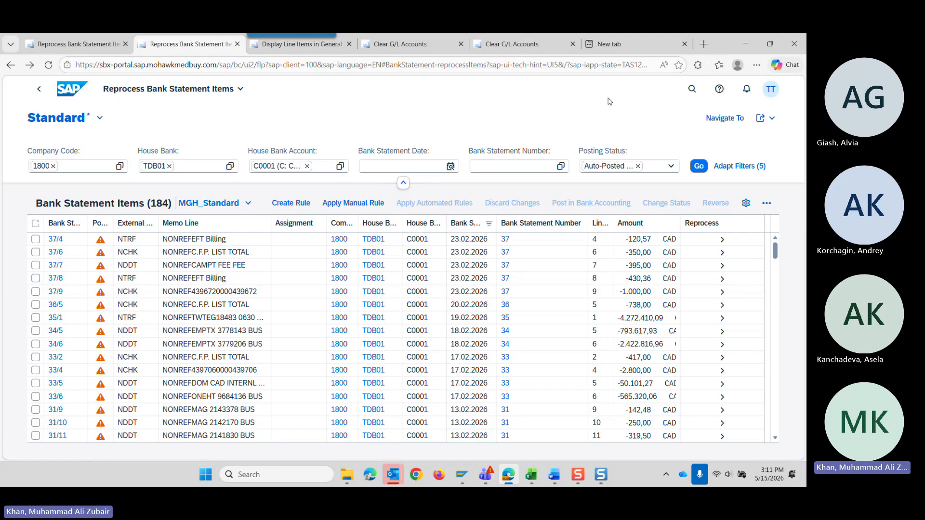
pyautogui.click(511, 43)
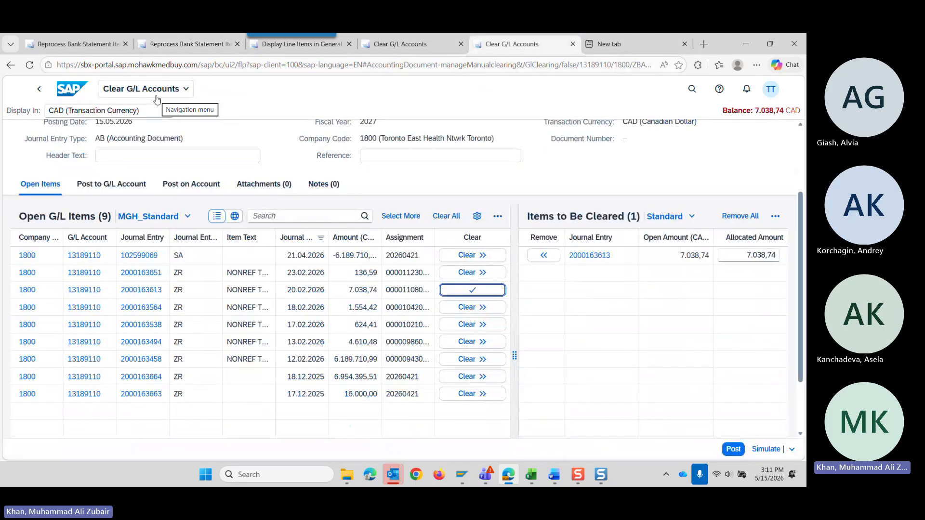
pyautogui.click(182, 44)
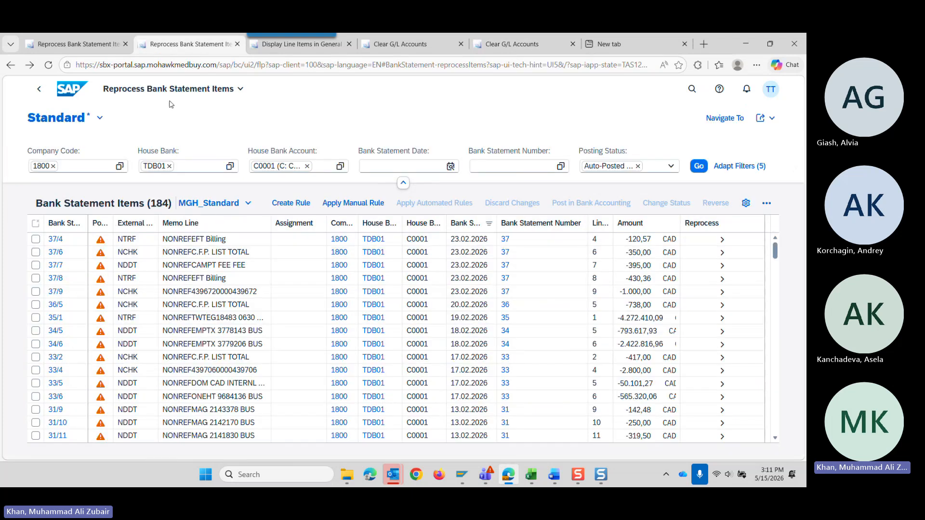
pyautogui.click(722, 241)
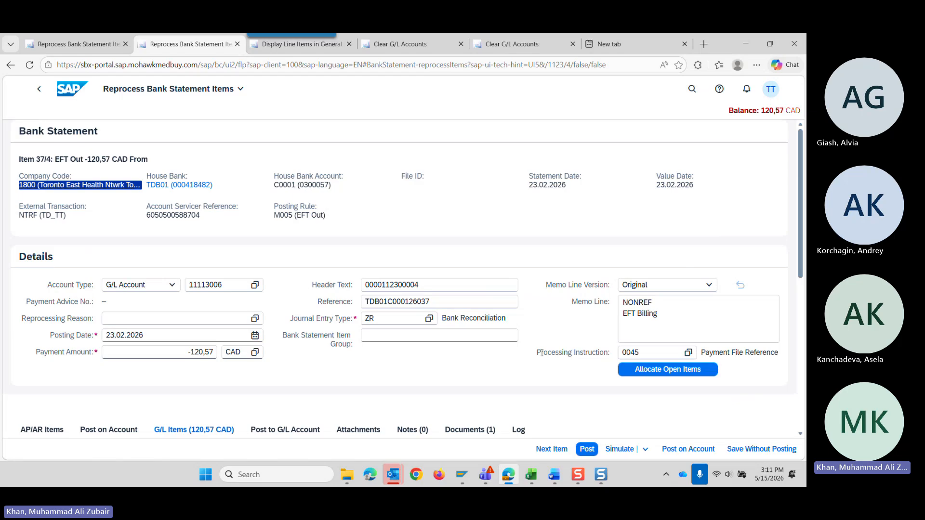
pyautogui.scroll(-5, 452, 341)
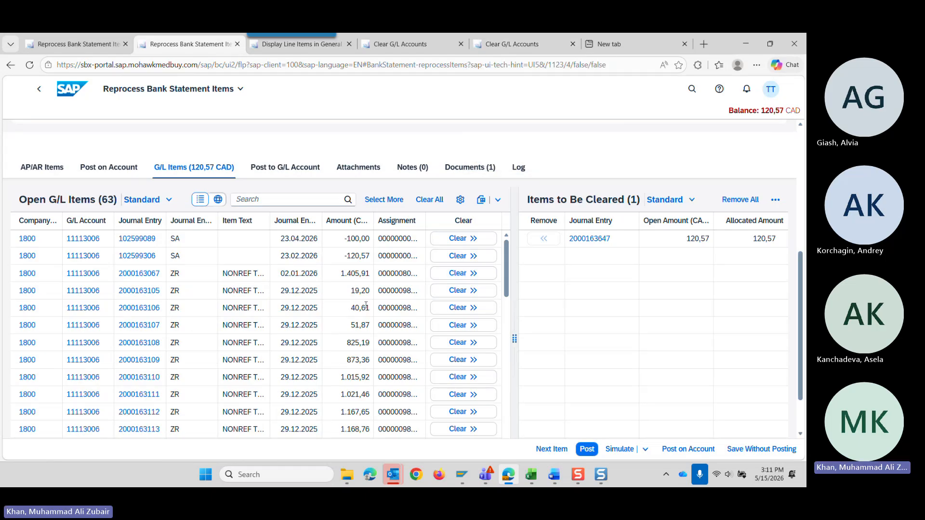
# Return Clear G/L Accounts from account 13189110 to its worklist, and go back to the open G/L items of item 37/4.
pyautogui.click(511, 44)
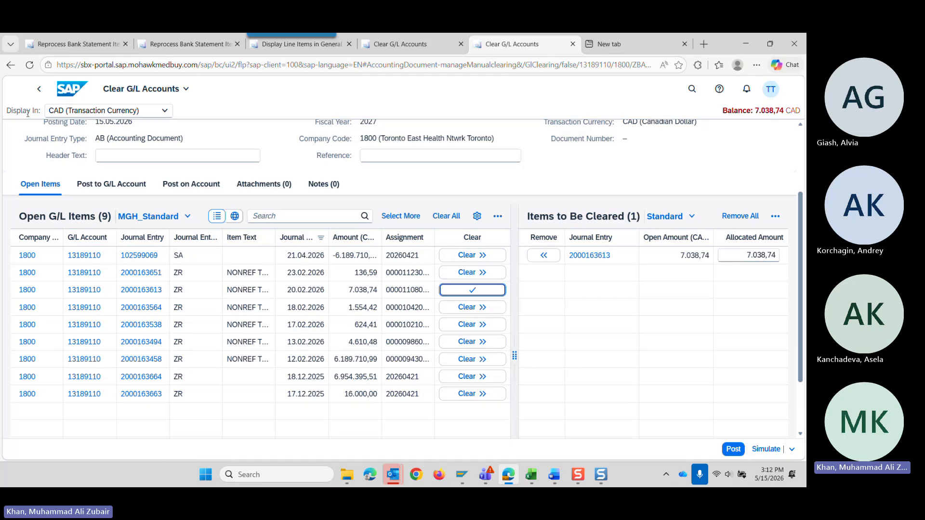
pyautogui.click(39, 89)
pyautogui.click(455, 291)
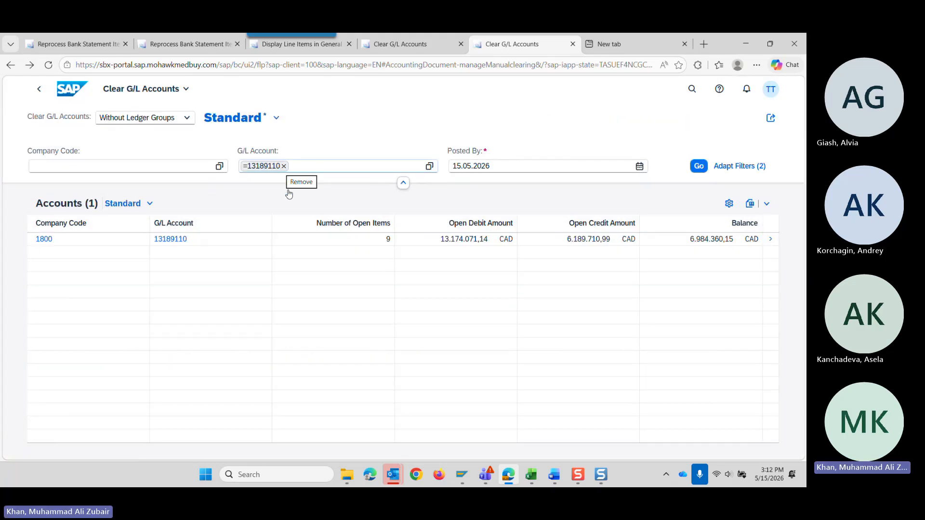
pyautogui.click(200, 44)
pyautogui.scroll(2, 191, 227)
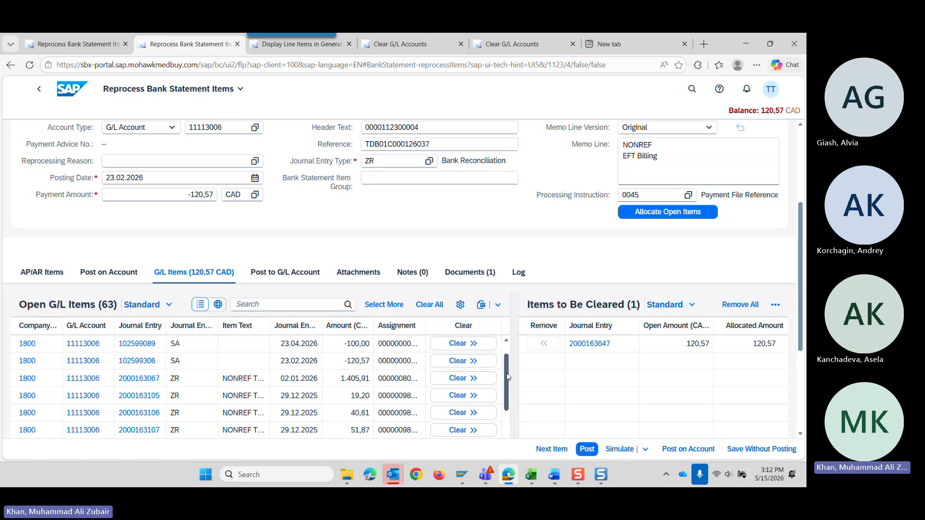
# Filter the open G/L items of item 37/4 by Amount in LC equal to -120,57.
pyautogui.click(346, 332)
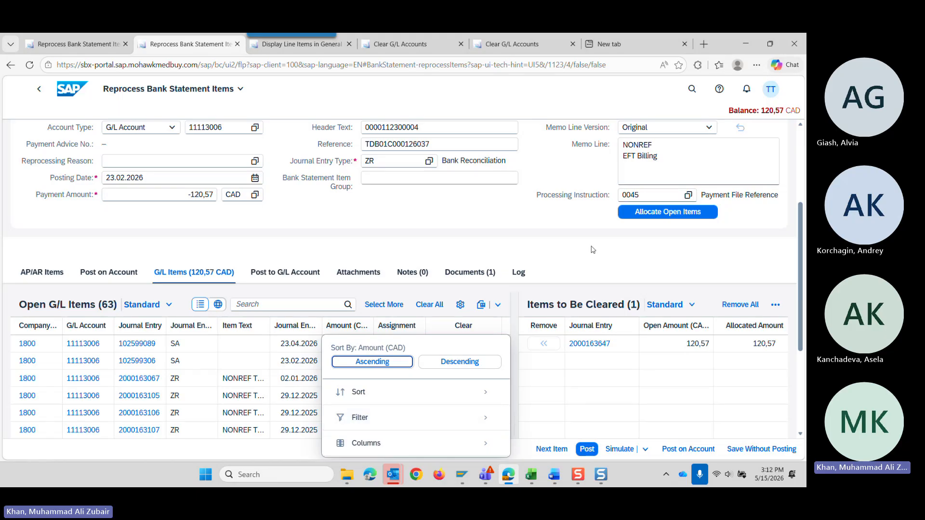
pyautogui.click(694, 355)
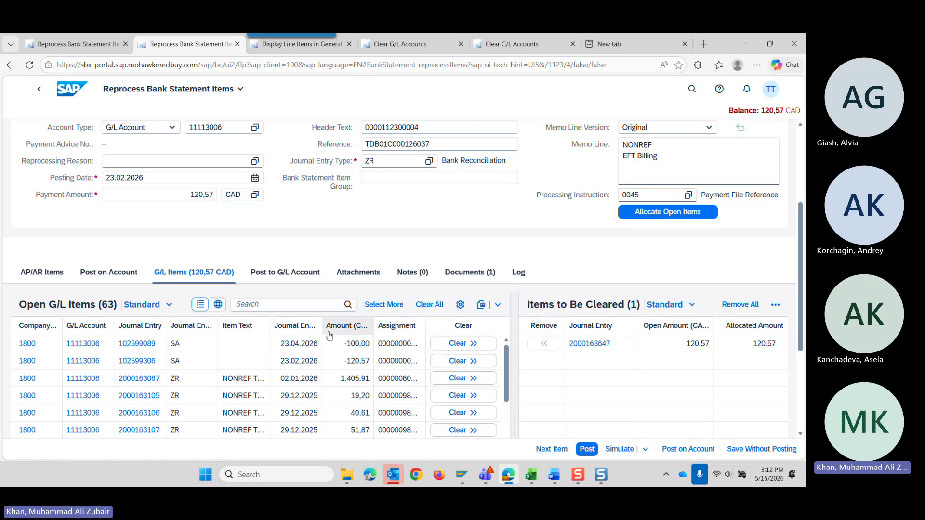
pyautogui.click(366, 329)
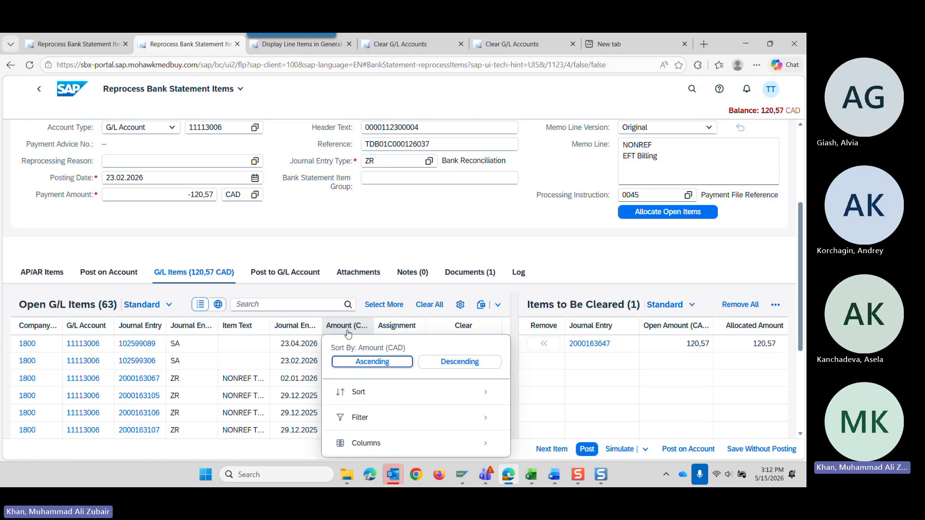
pyautogui.click(389, 417)
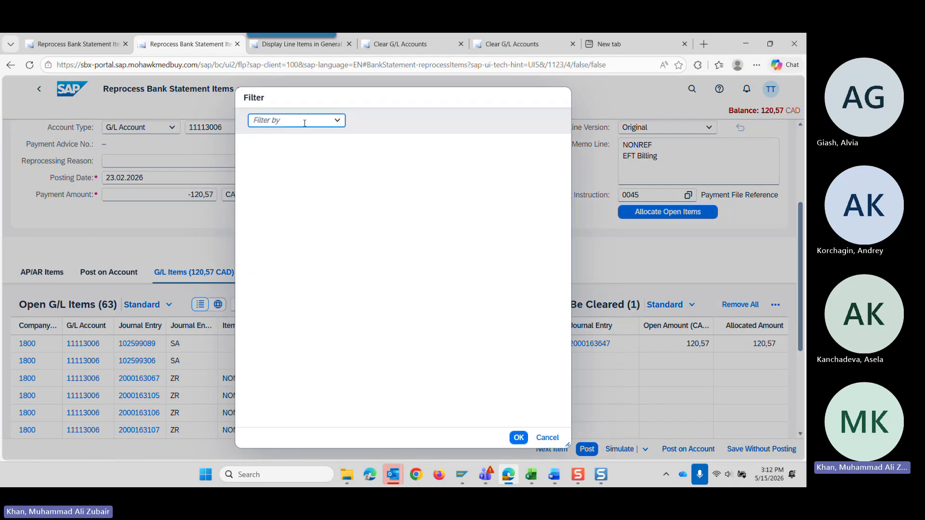
pyautogui.click(337, 120)
pyautogui.click(303, 171)
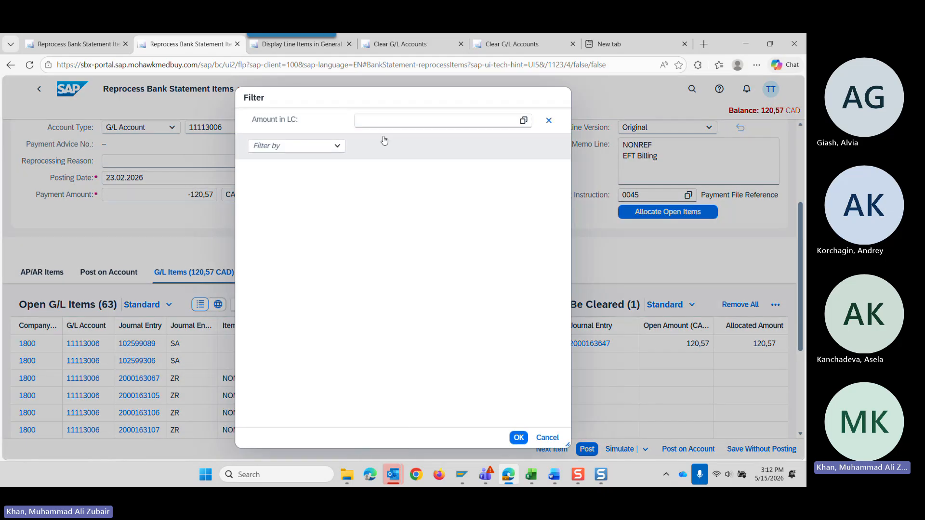
pyautogui.click(390, 121)
pyautogui.write('-1')
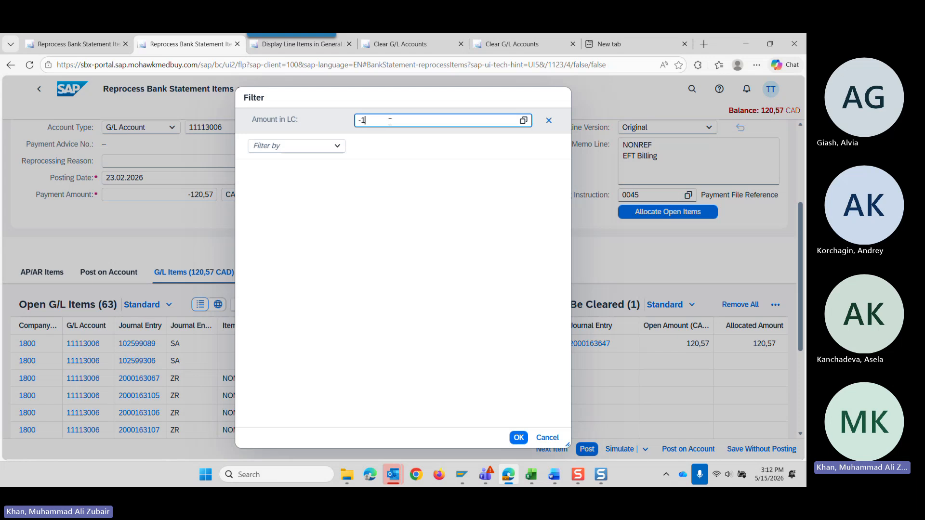
pyautogui.write('20,57')
pyautogui.press('Return')
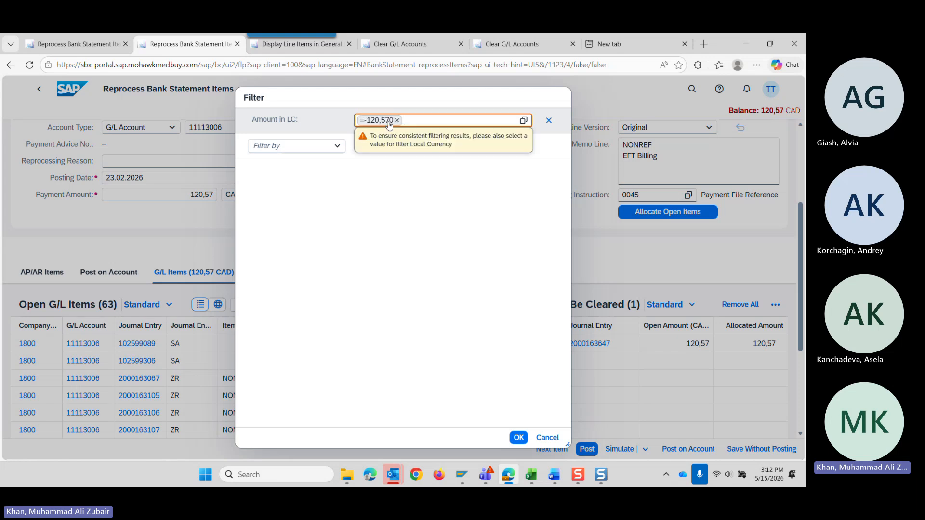
pyautogui.click(518, 438)
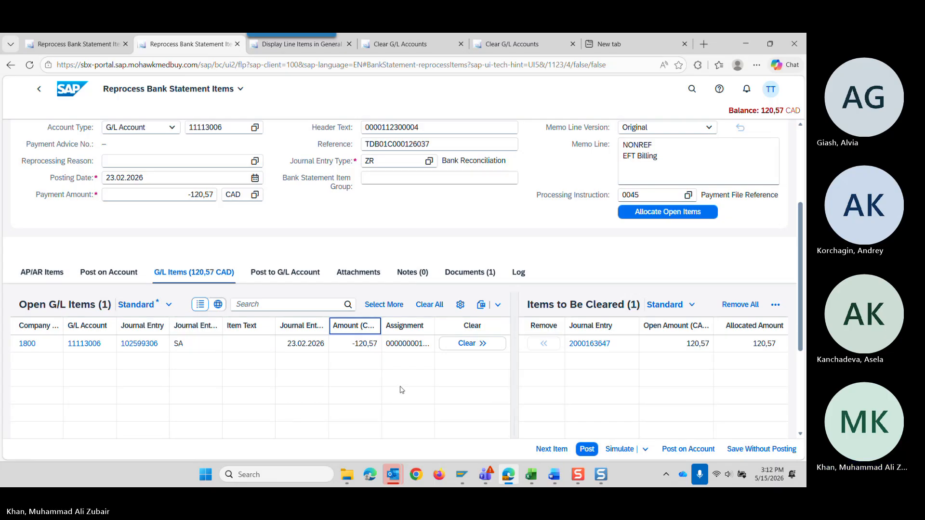
# Post item 37/4 with the filtered -120,57 open item allocated for clearing, and display its posted documents.
pyautogui.click(481, 345)
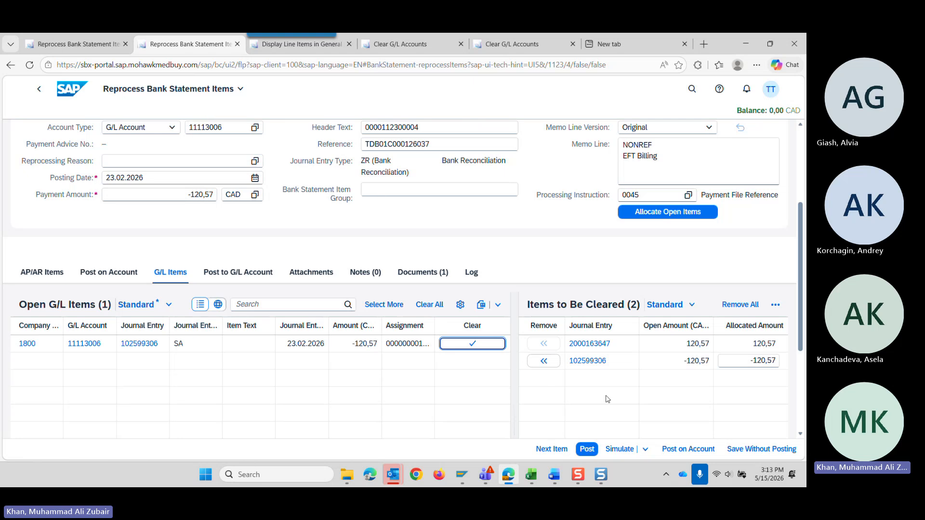
pyautogui.click(587, 449)
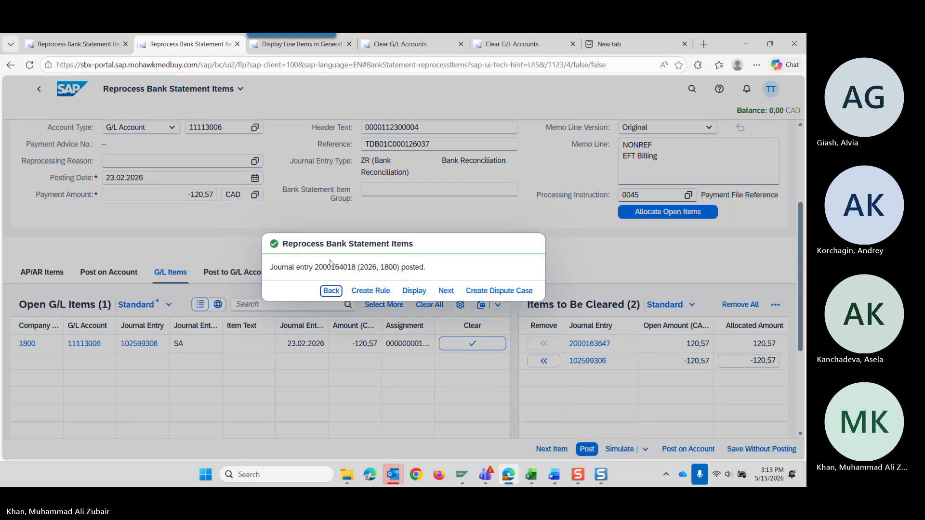
pyautogui.click(414, 292)
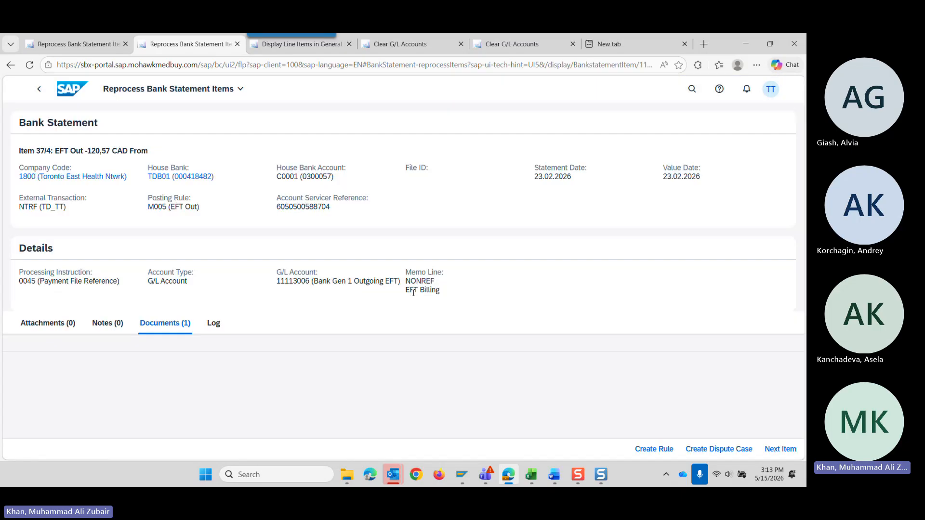
pyautogui.scroll(-3, 140, 377)
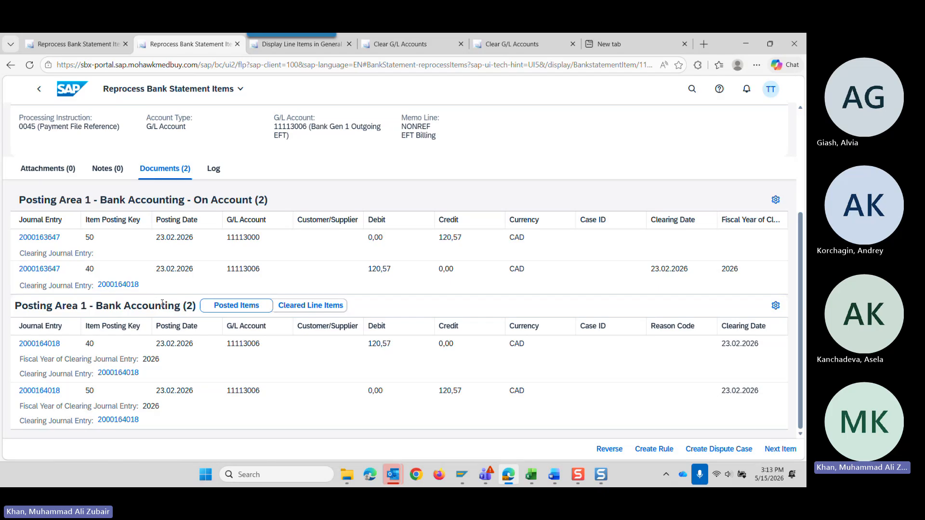
# Return to the bank statement items list and filter it by posting status Completed.
pyautogui.click(39, 89)
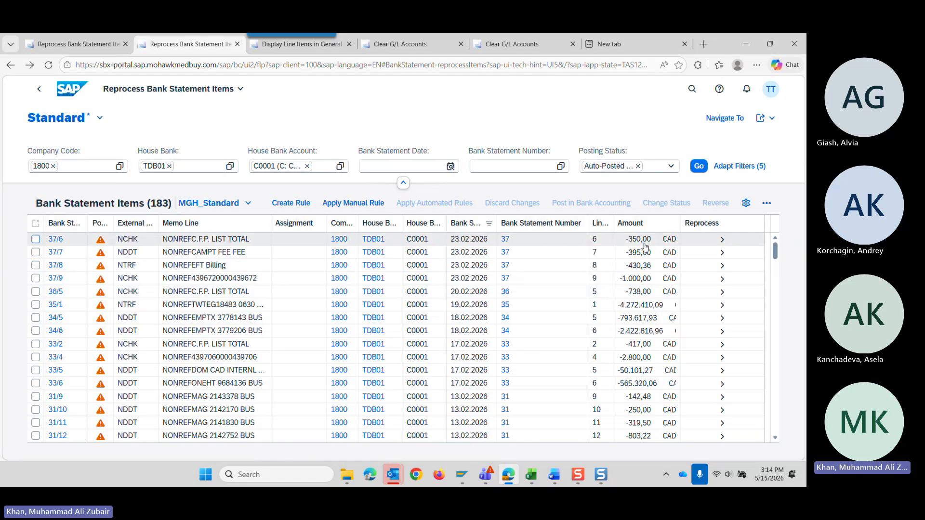
pyautogui.click(637, 166)
pyautogui.click(671, 166)
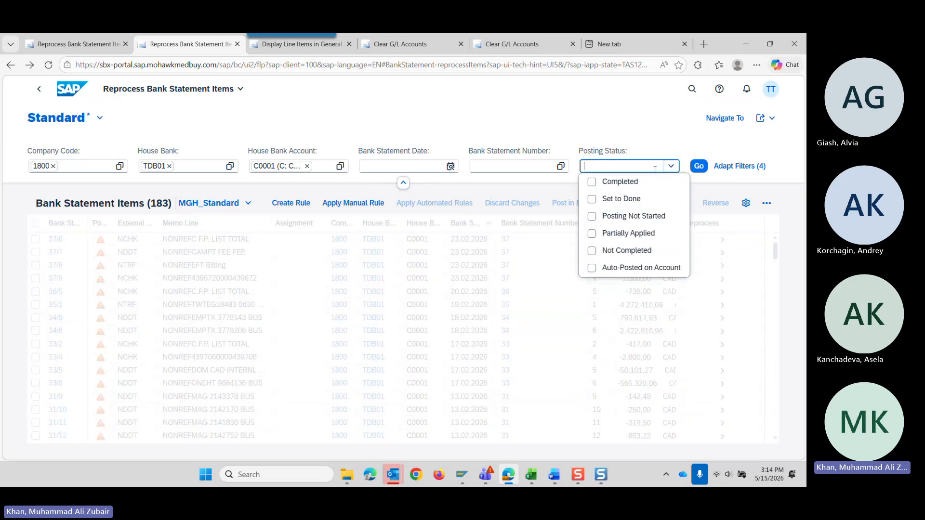
pyautogui.click(626, 181)
pyautogui.click(699, 166)
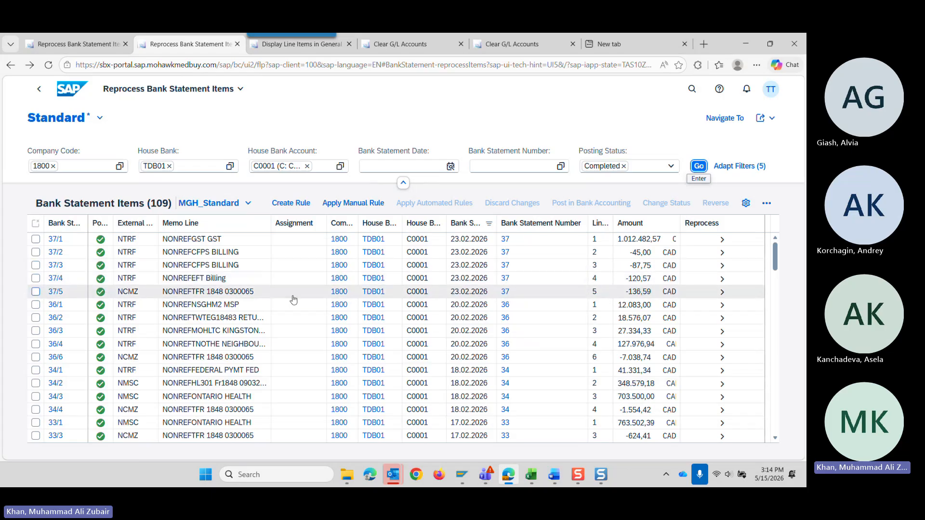
# Open completed item 37/4, review its on-account and clearing documents, and return to the list.
pyautogui.click(753, 292)
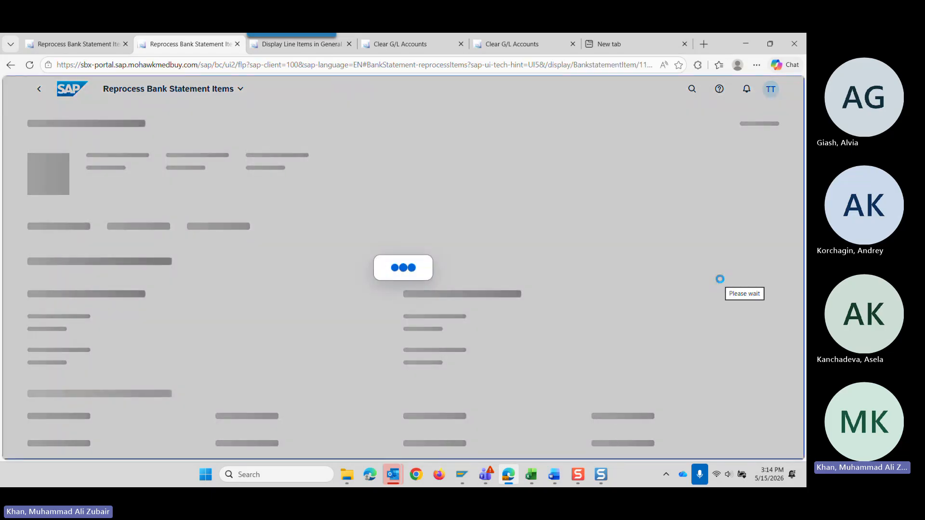
pyautogui.scroll(-3, 299, 250)
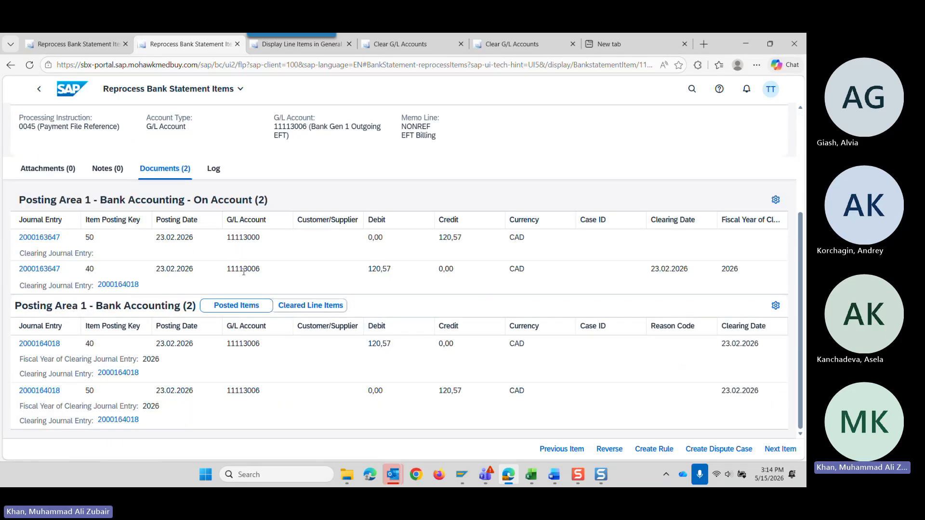
pyautogui.click(40, 90)
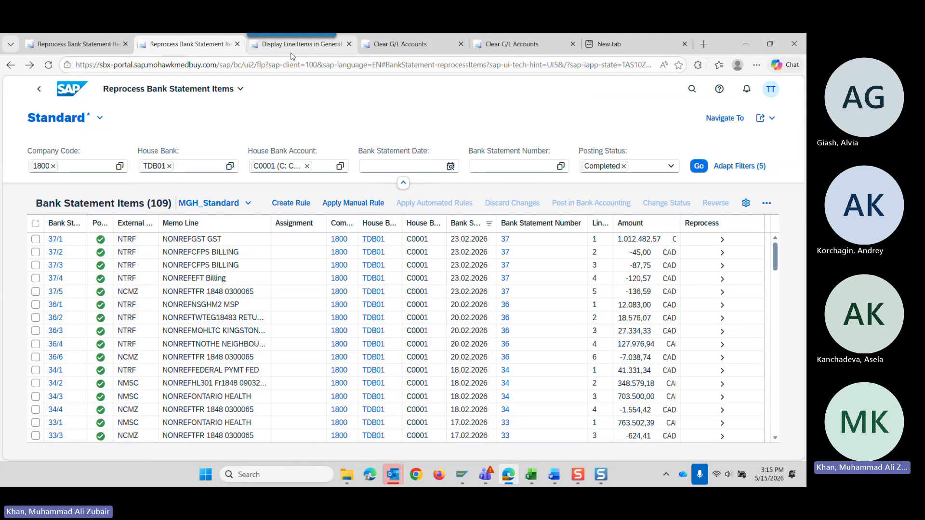
# Look at the item status options in Display Line Items in General Ledger, and go back to the bank statement items.
pyautogui.click(288, 46)
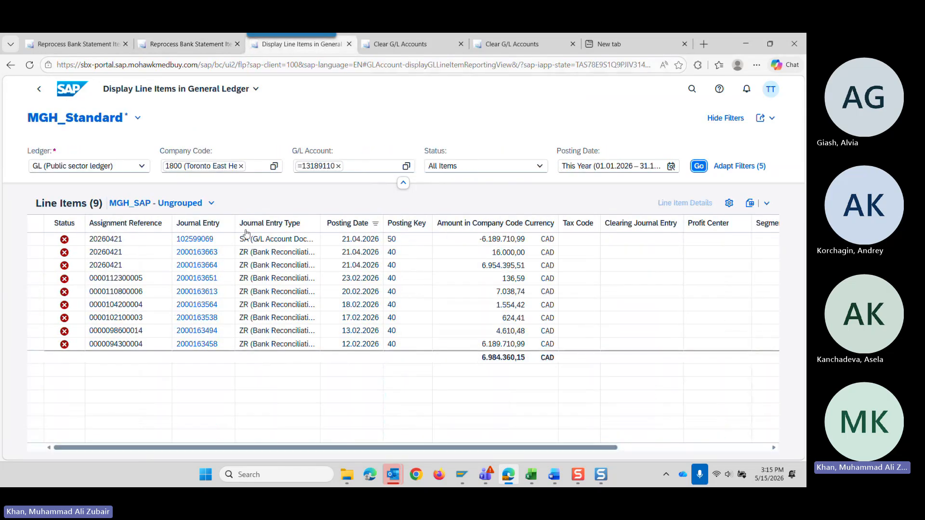
pyautogui.click(538, 169)
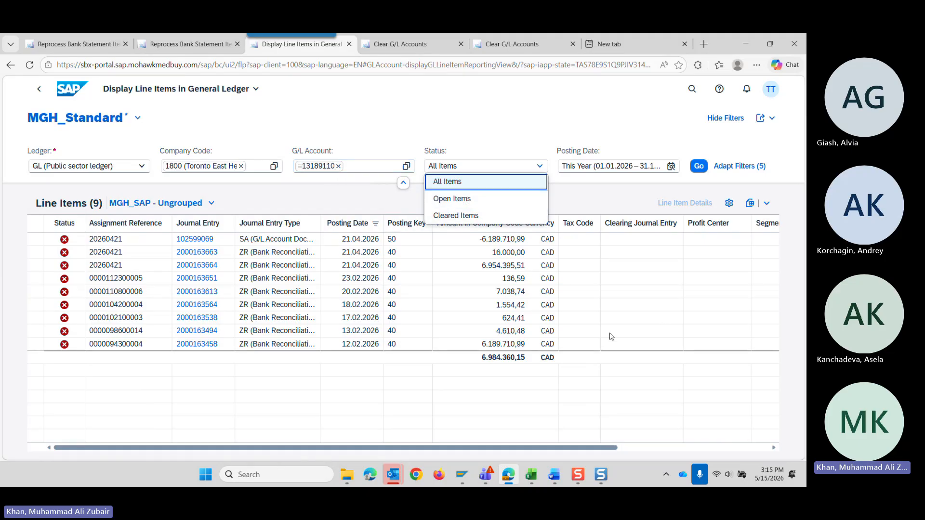
pyautogui.click(174, 47)
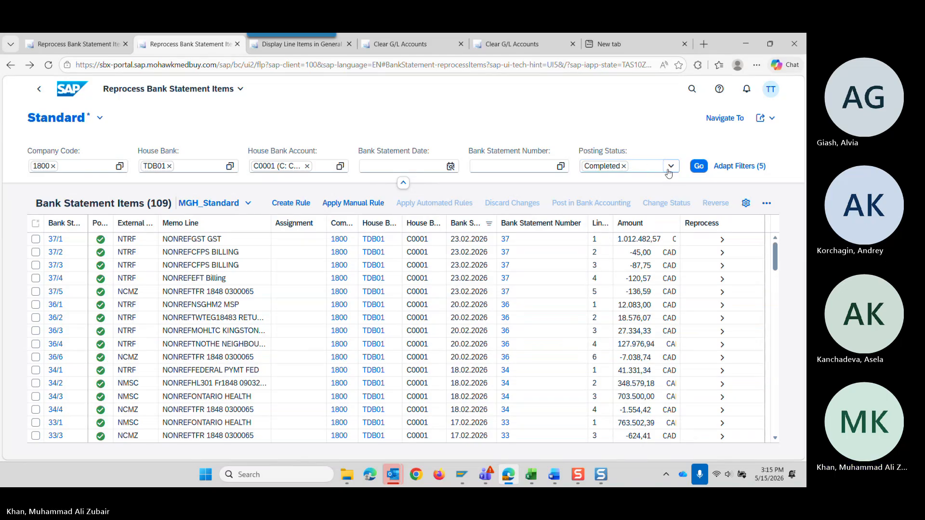
# Change the posting status filter from Completed to Not Completed and refresh the bank statement items.
pyautogui.click(669, 167)
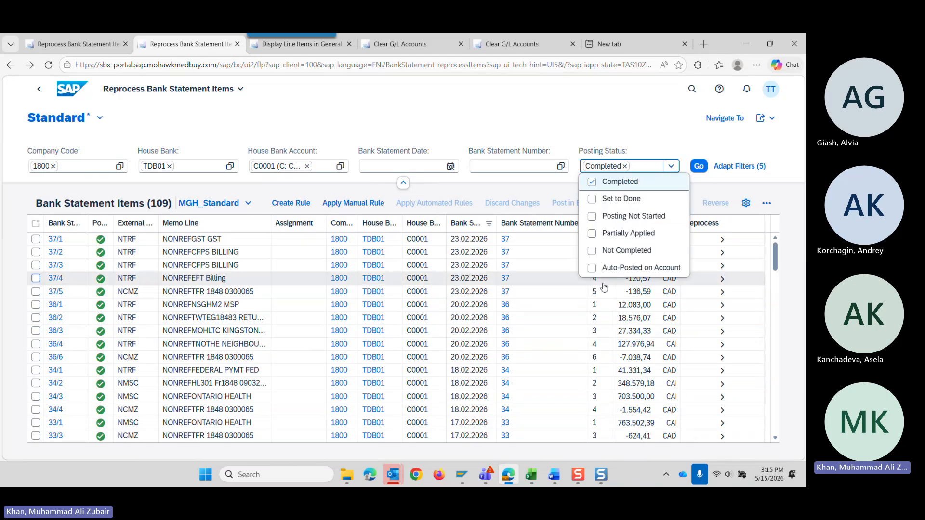
pyautogui.click(621, 251)
pyautogui.click(613, 182)
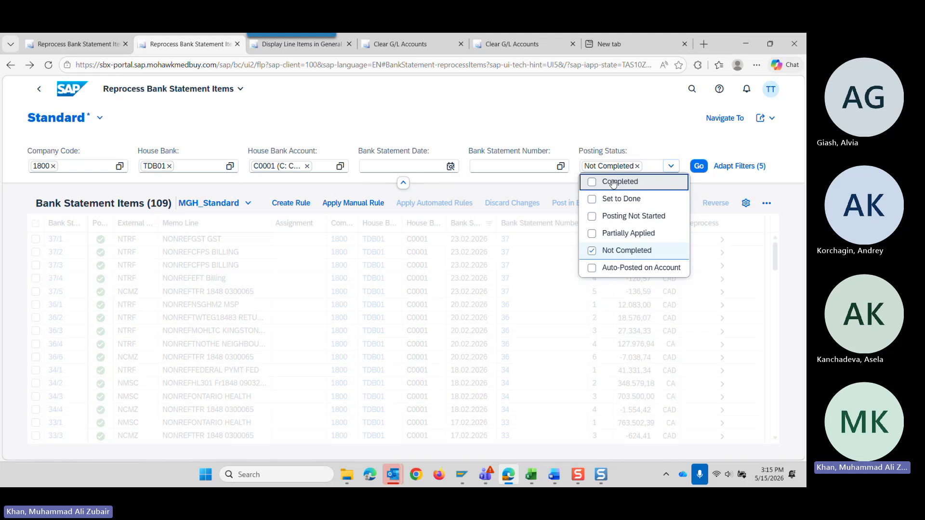
pyautogui.click(698, 166)
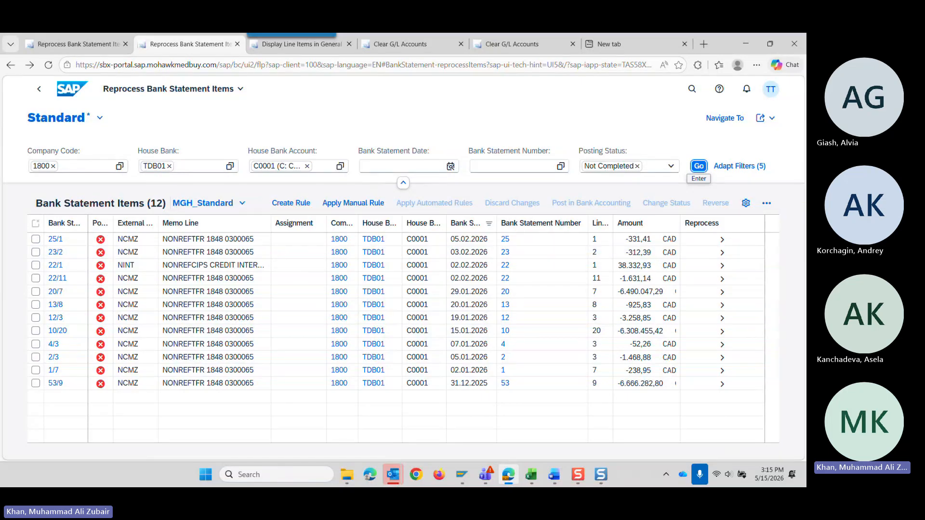
# Switch to the Clearing accounts workbook in Excel, maximized, and review the Red Status – Not Completed instructions on the Reprocess App sheet.
pyautogui.moveTo(806, 144); pyautogui.dragTo(236, 103)
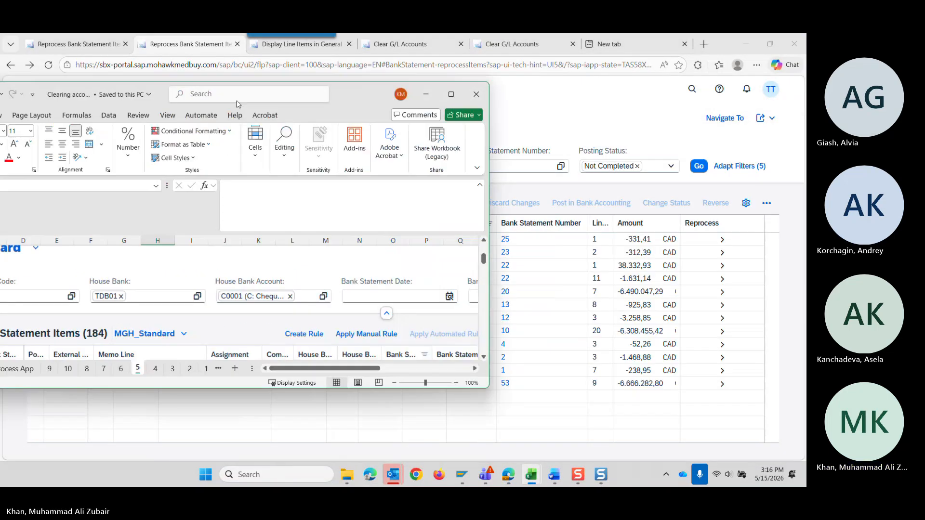
pyautogui.click(451, 94)
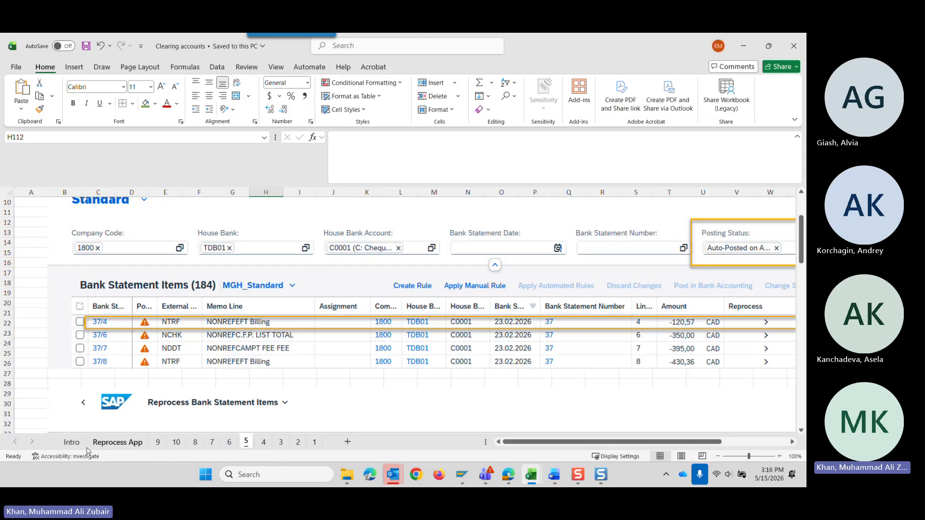
pyautogui.click(116, 442)
pyautogui.scroll(-15, 171, 365)
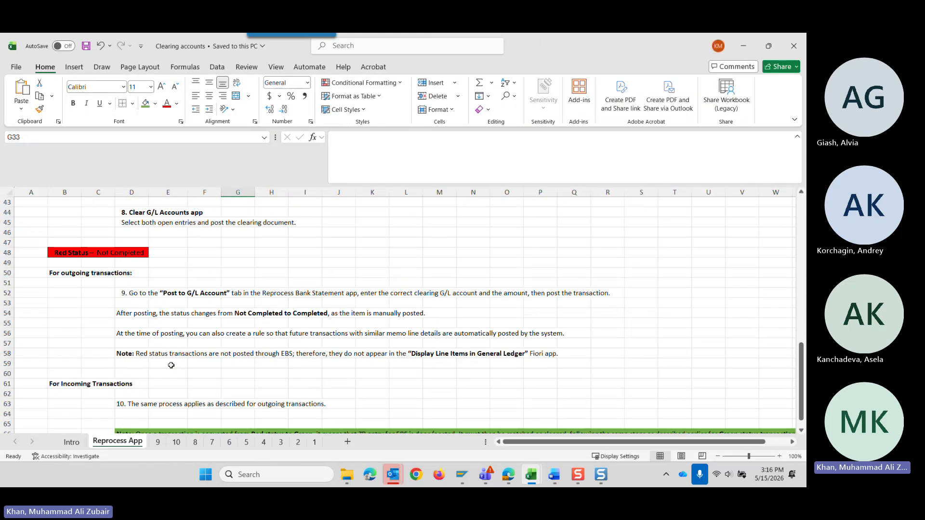
pyautogui.scroll(9, 171, 365)
# Examine the AP entry example on the Intro sheet, highlighting the EBS entry of document type ZR above the clearing entry.
pyautogui.click(71, 442)
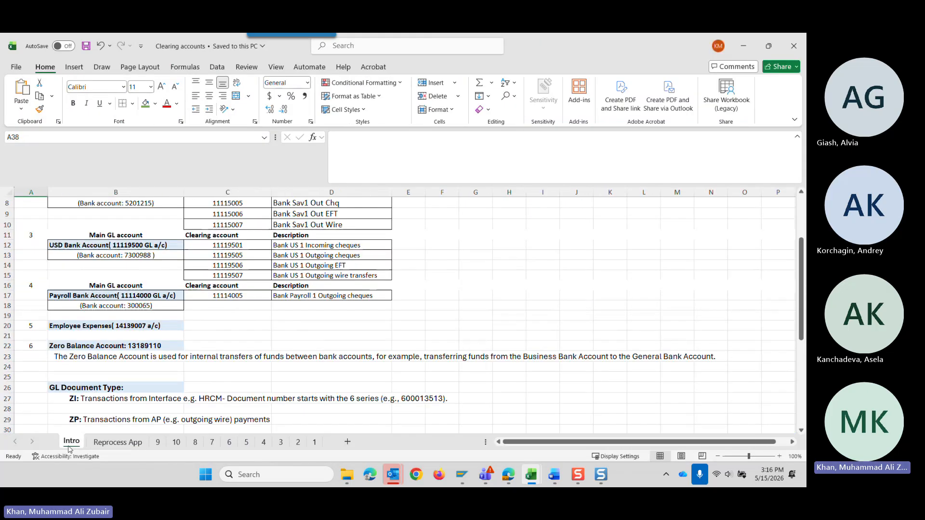
pyautogui.scroll(-7, 158, 368)
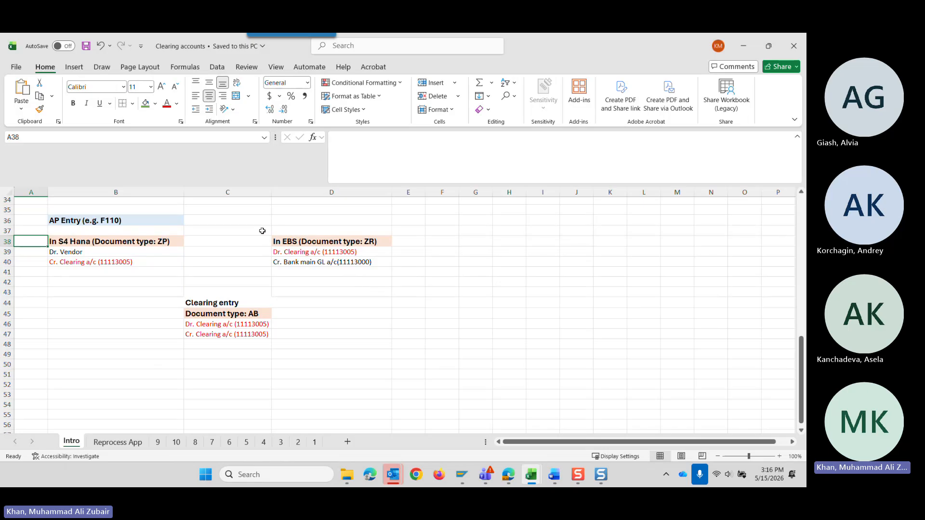
pyautogui.moveTo(262, 230); pyautogui.dragTo(390, 269)
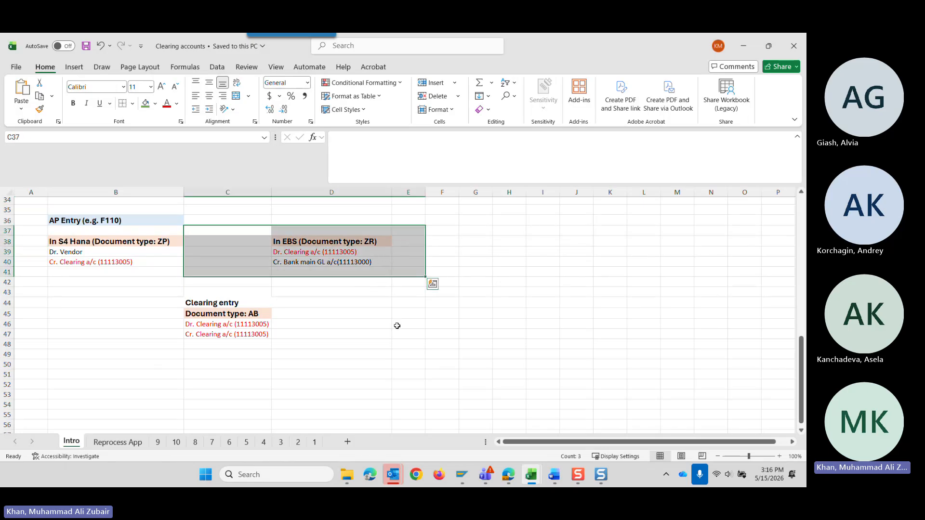
pyautogui.click(374, 332)
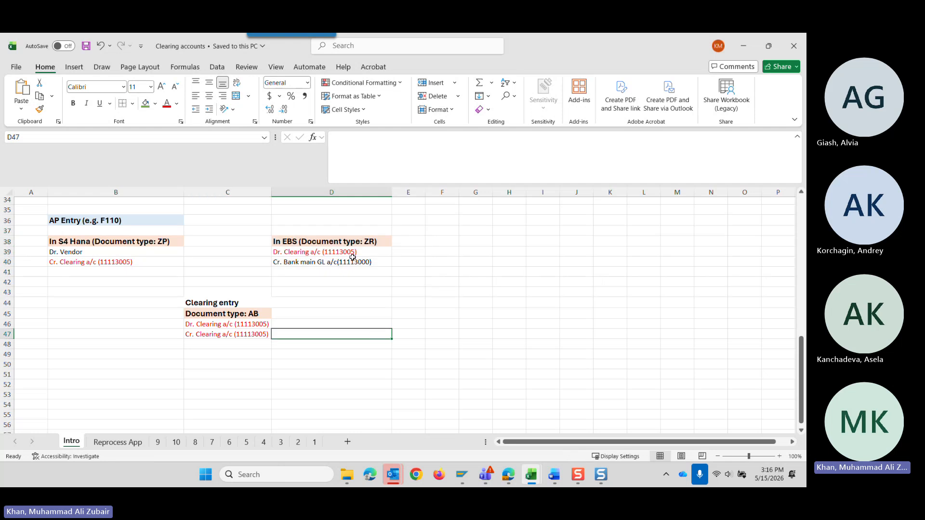
pyautogui.moveTo(355, 220); pyautogui.dragTo(357, 262)
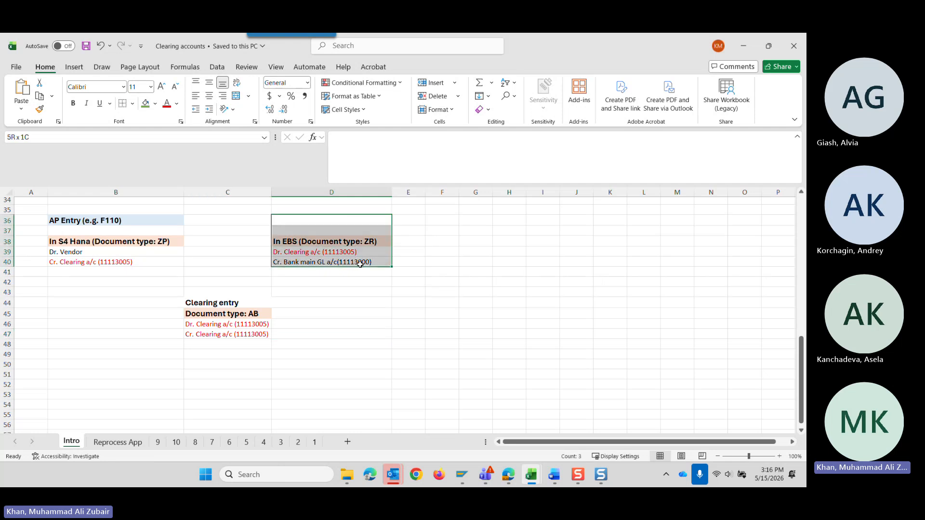
pyautogui.click(369, 344)
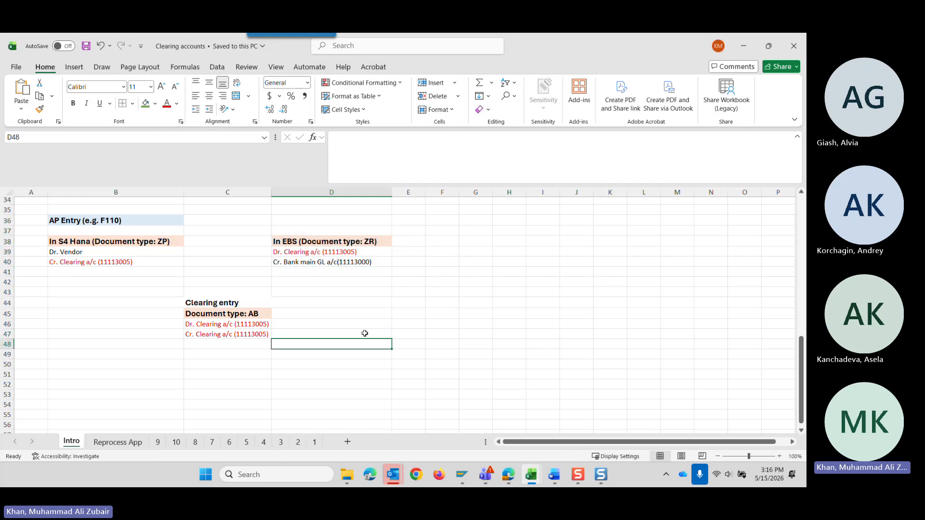
pyautogui.moveTo(266, 229); pyautogui.dragTo(359, 273)
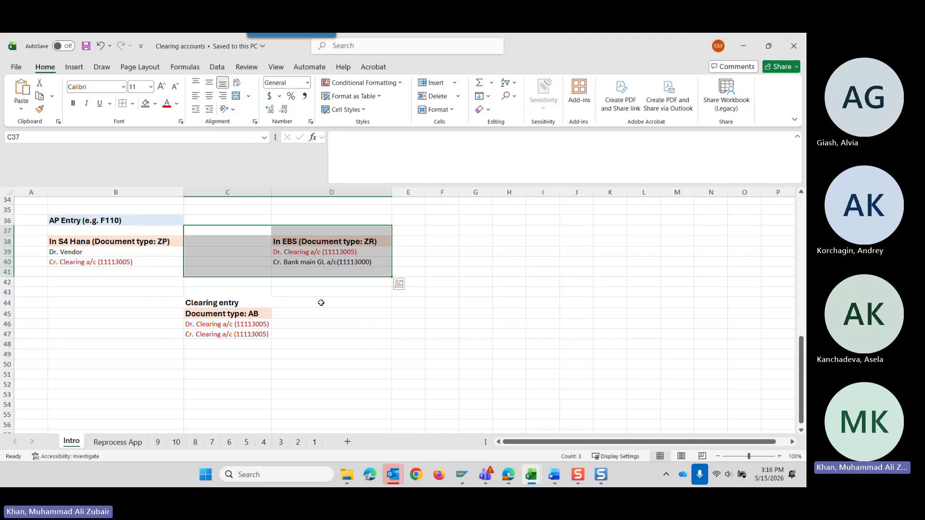
pyautogui.click(330, 316)
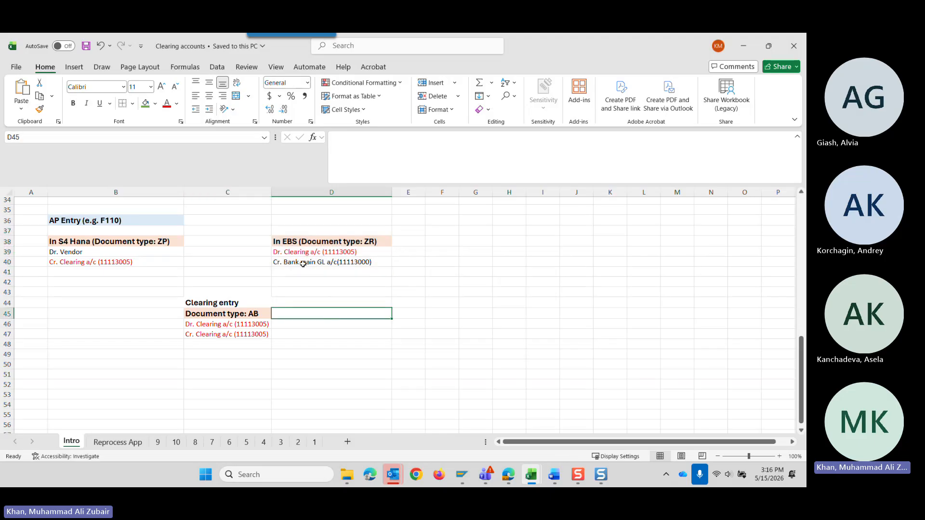
# Highlight the EBS entry and the document type AB clearing entry in the Intro sheet's AP example.
pyautogui.moveTo(313, 230); pyautogui.dragTo(319, 269)
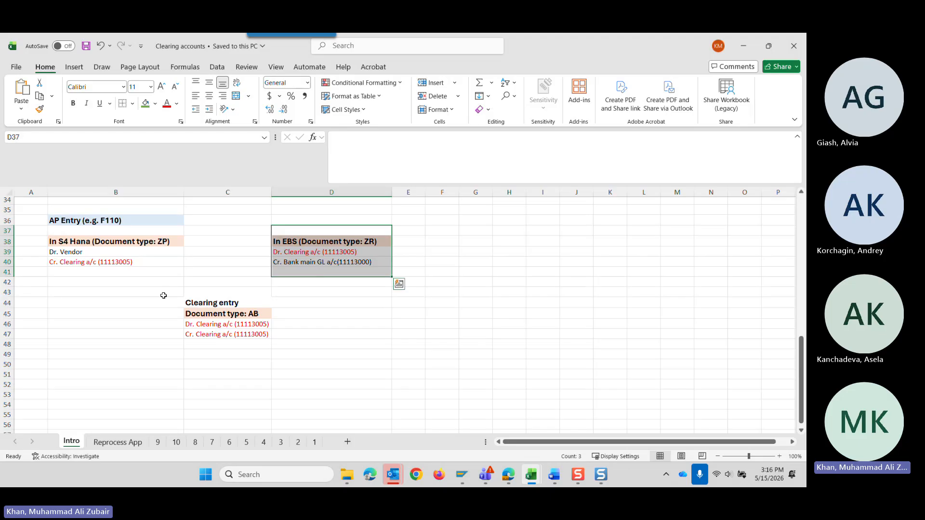
pyautogui.moveTo(163, 300); pyautogui.dragTo(276, 354)
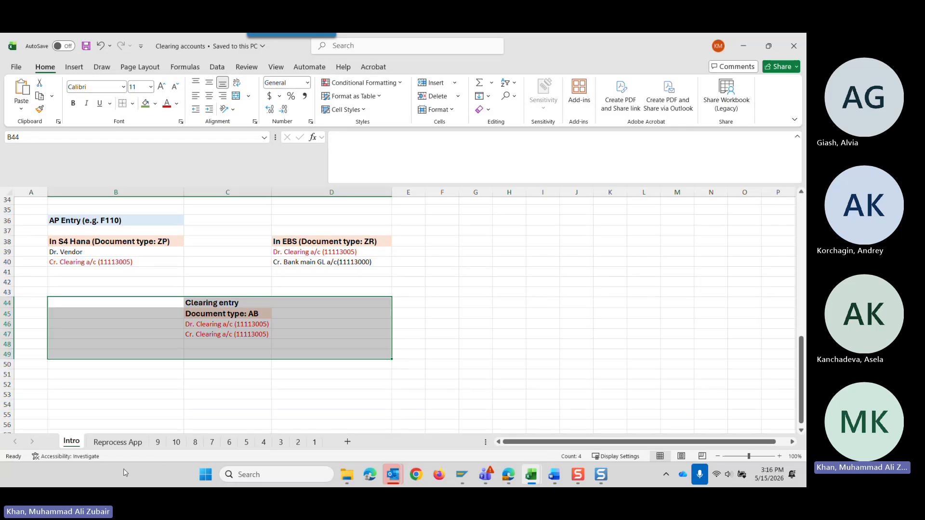
# Review the Red Status instructions for outgoing transactions on the Reprocess App sheet, and open sheet 9 with the related screenshots.
pyautogui.click(117, 442)
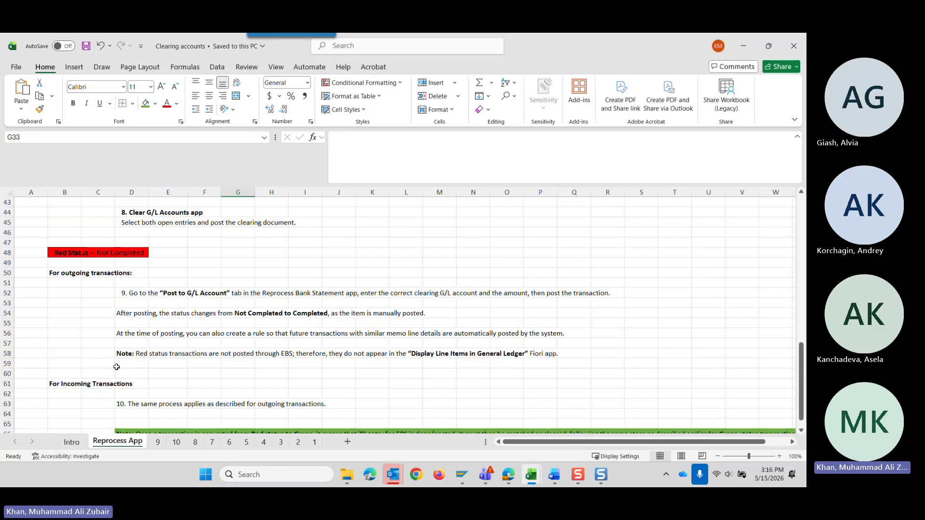
pyautogui.click(77, 274)
pyautogui.scroll(-1, 152, 365)
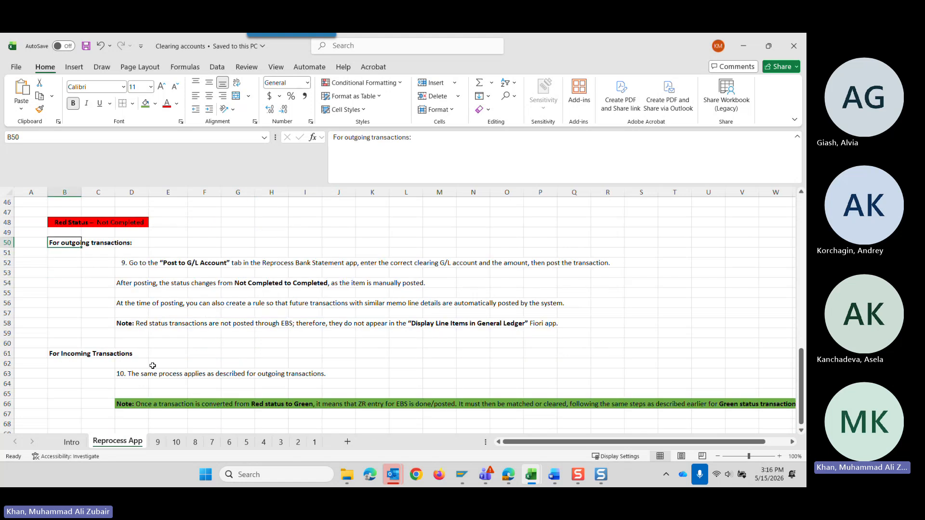
pyautogui.click(104, 255)
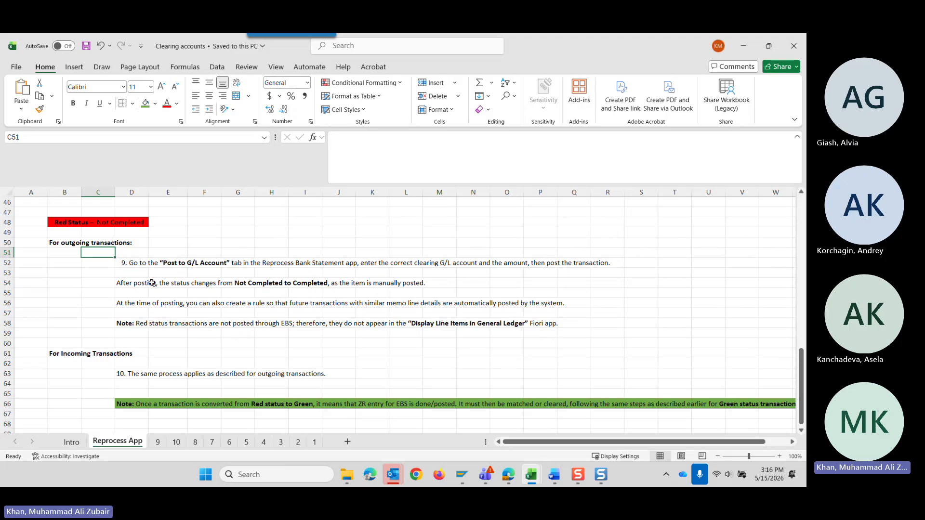
pyautogui.click(157, 442)
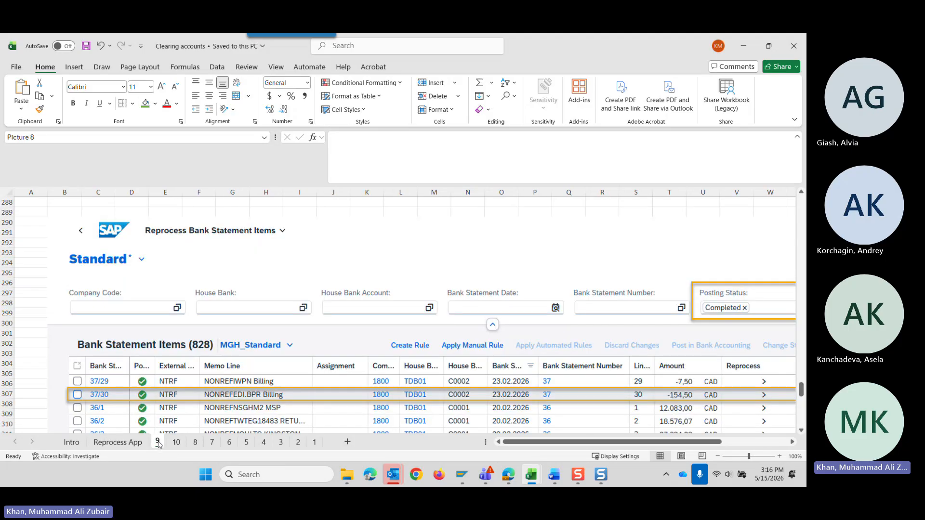
# Return to Reprocess Bank Statement Items in the browser and filter the items by house bank account C0002 (Business Bank).
pyautogui.moveTo(620, 44); pyautogui.dragTo(806, 156)
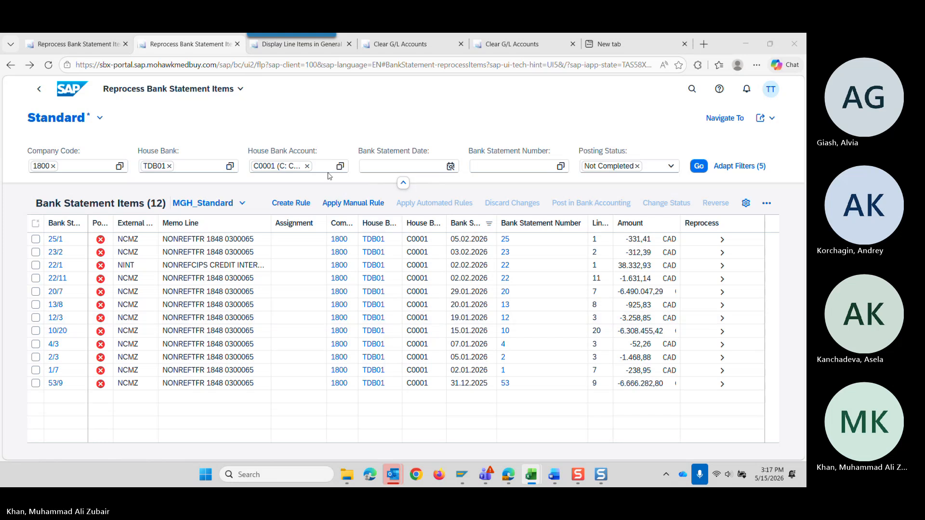
pyautogui.click(307, 166)
pyautogui.click(340, 166)
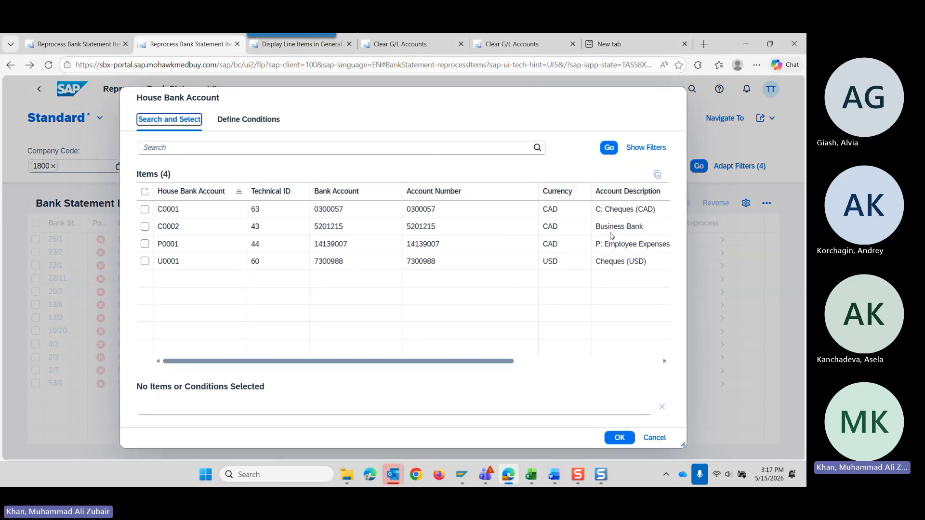
pyautogui.click(611, 230)
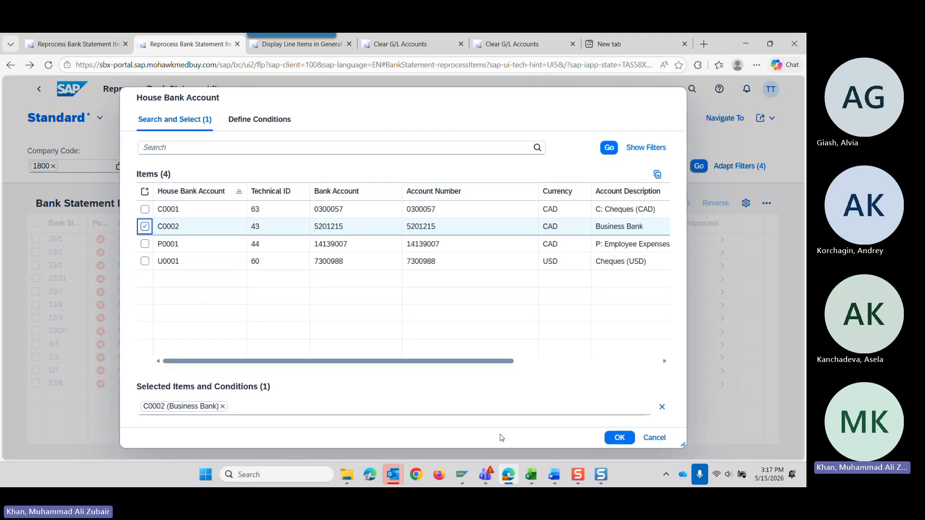
pyautogui.click(619, 437)
pyautogui.click(697, 169)
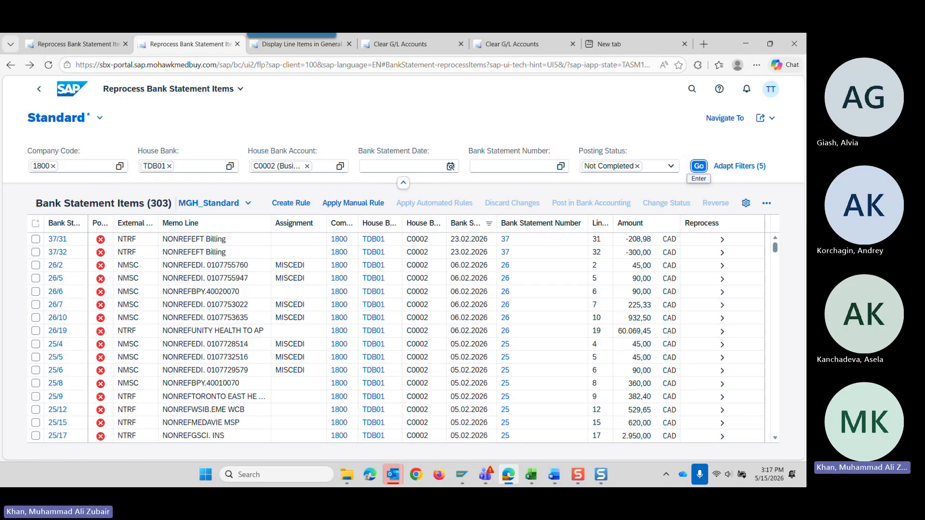
# Look through the Not Completed items and open EFT Billing item 37/31 for reprocessing.
pyautogui.scroll(-2, 183, 260)
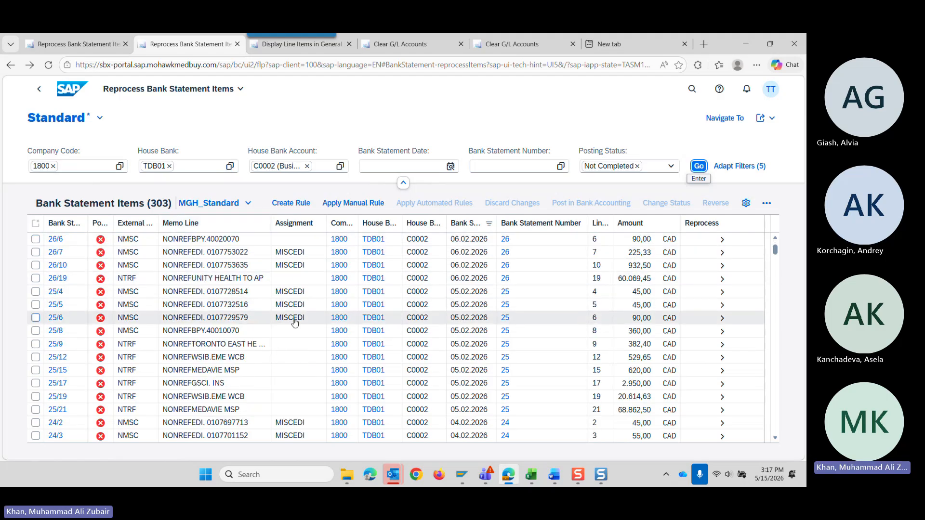
pyautogui.scroll(-5, 295, 322)
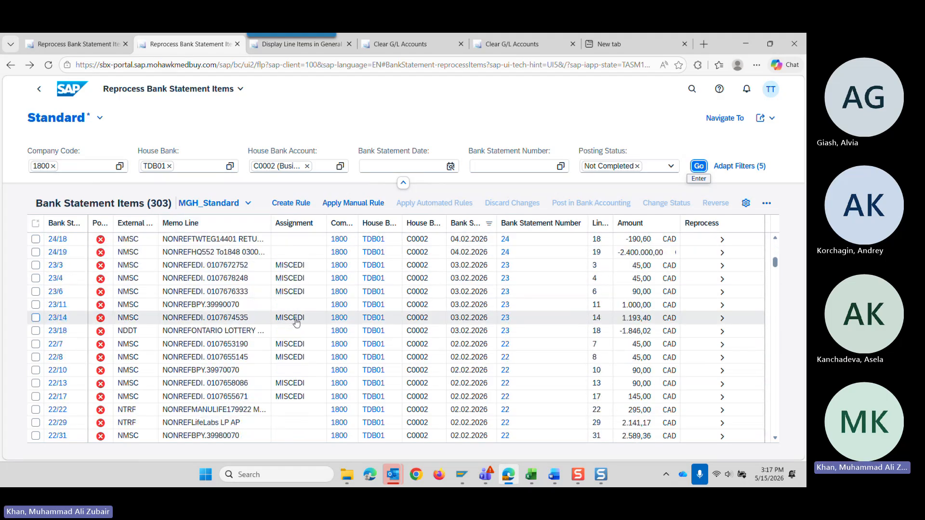
pyautogui.scroll(6, 296, 323)
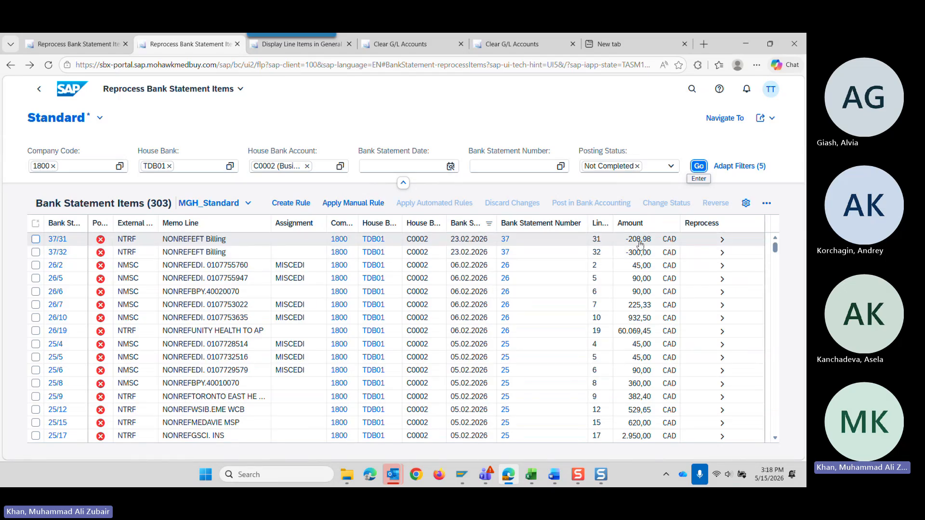
pyautogui.click(720, 239)
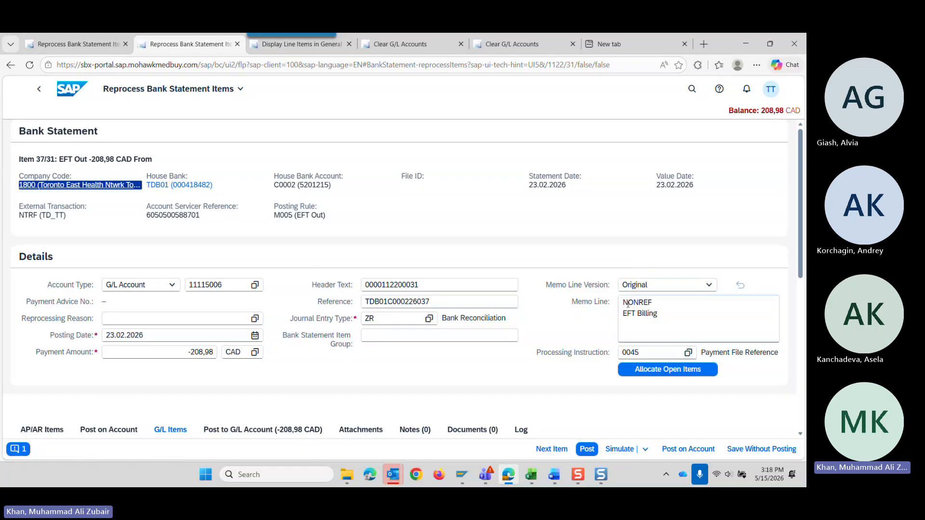
# Examine item 37/31's memo line, open G/L items and documents, and the line items under Post to G/L Account.
pyautogui.moveTo(624, 301); pyautogui.dragTo(664, 316)
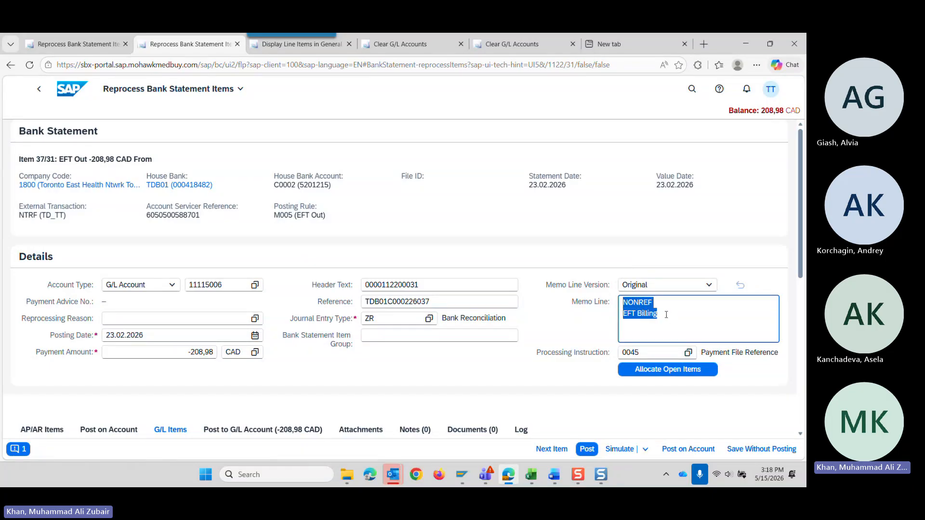
pyautogui.scroll(-1, 639, 275)
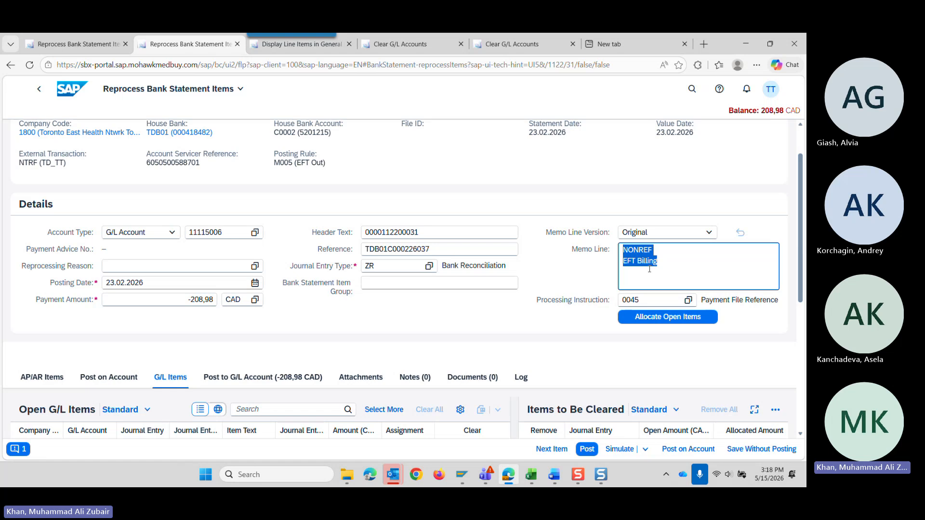
pyautogui.scroll(-3, 456, 315)
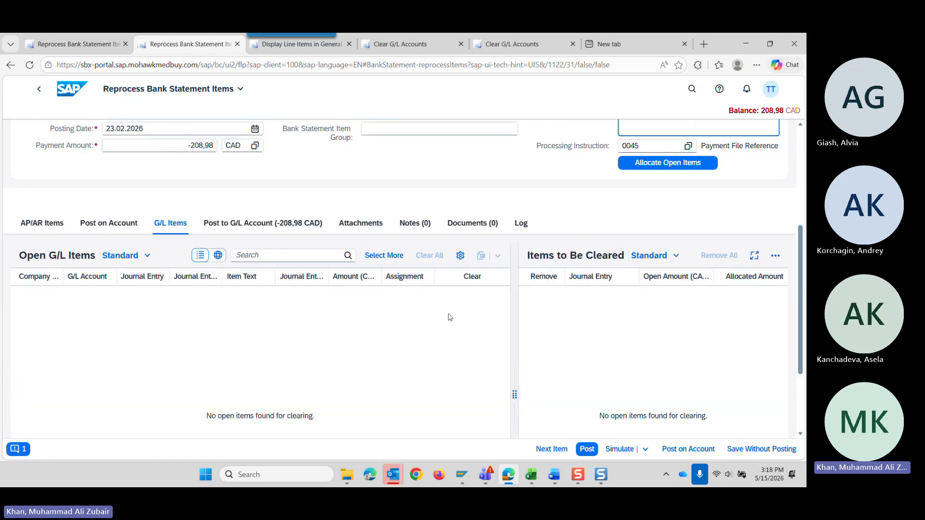
pyautogui.click(473, 221)
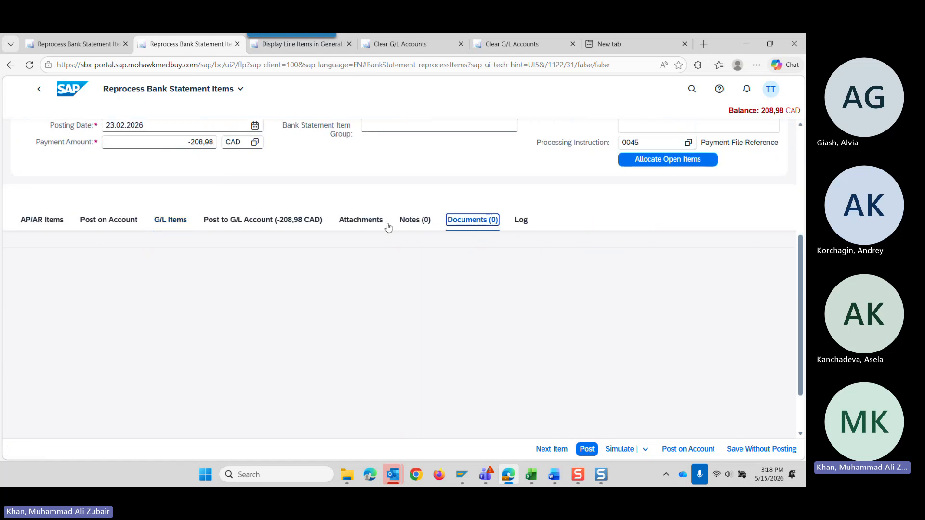
pyautogui.click(255, 226)
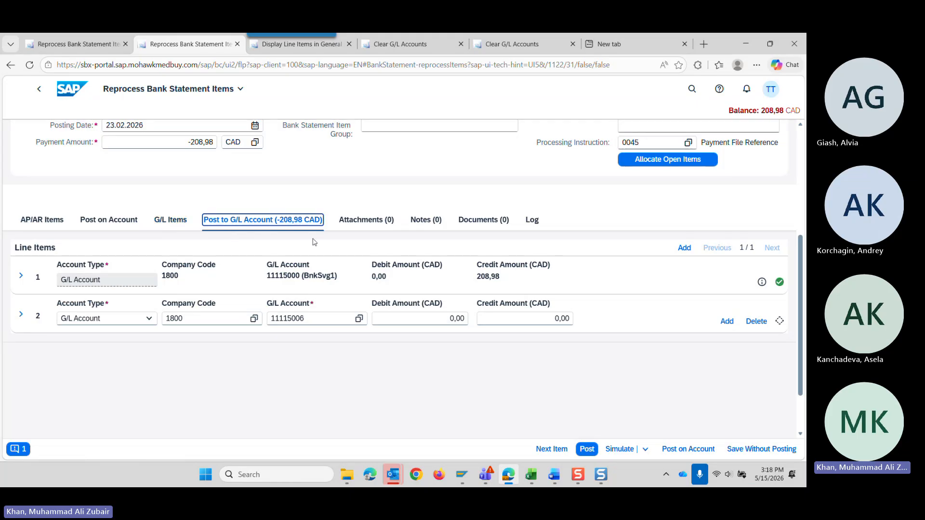
pyautogui.scroll(3, 335, 302)
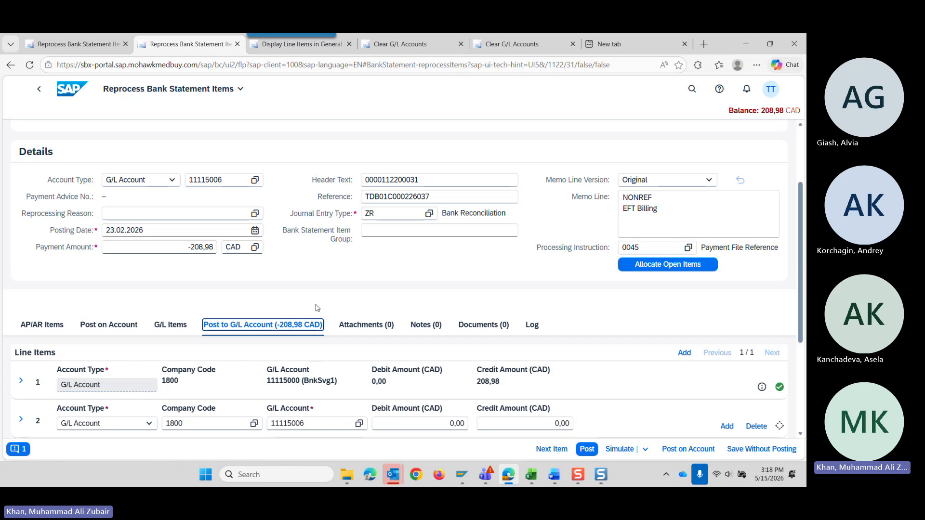
pyautogui.scroll(-1, 318, 294)
pyautogui.scroll(-2, 317, 294)
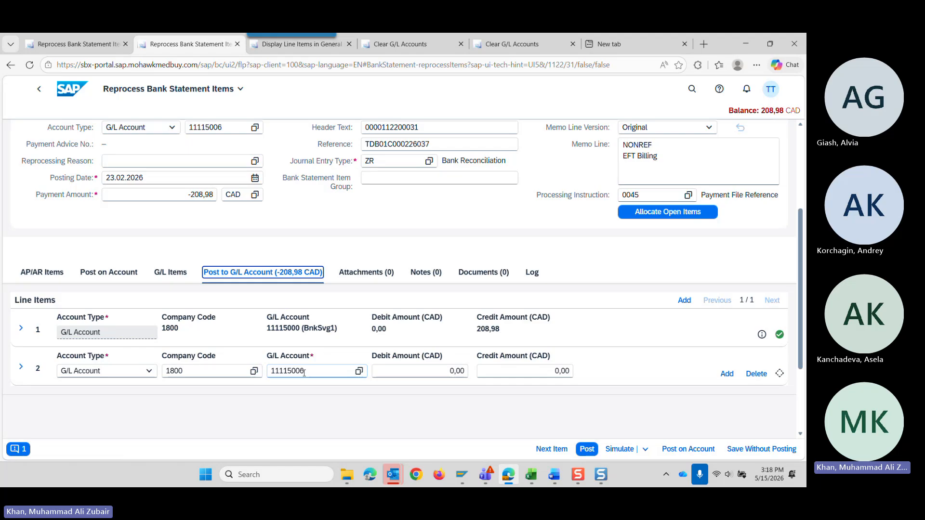
# Set the G/L account of line item 2 to 11115007 for outgoing wire transfers.
pyautogui.moveTo(310, 371); pyautogui.dragTo(269, 372)
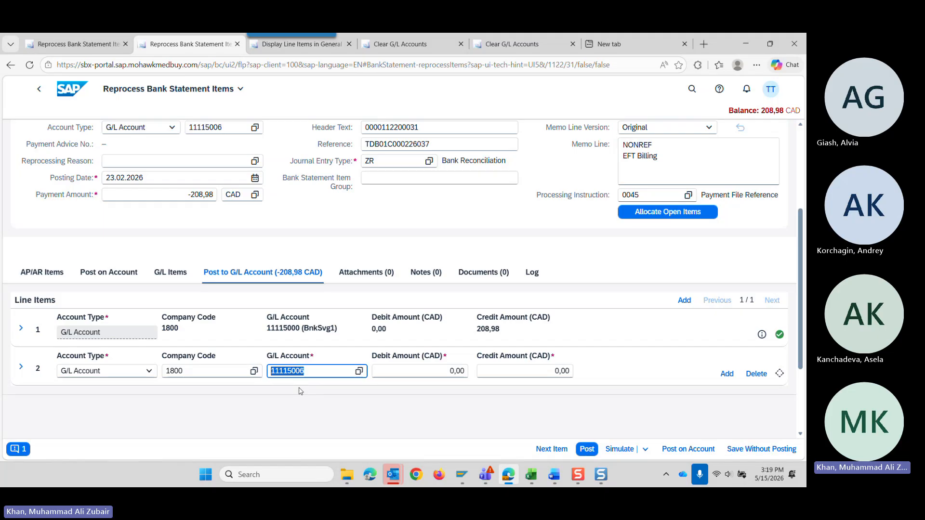
pyautogui.click(359, 372)
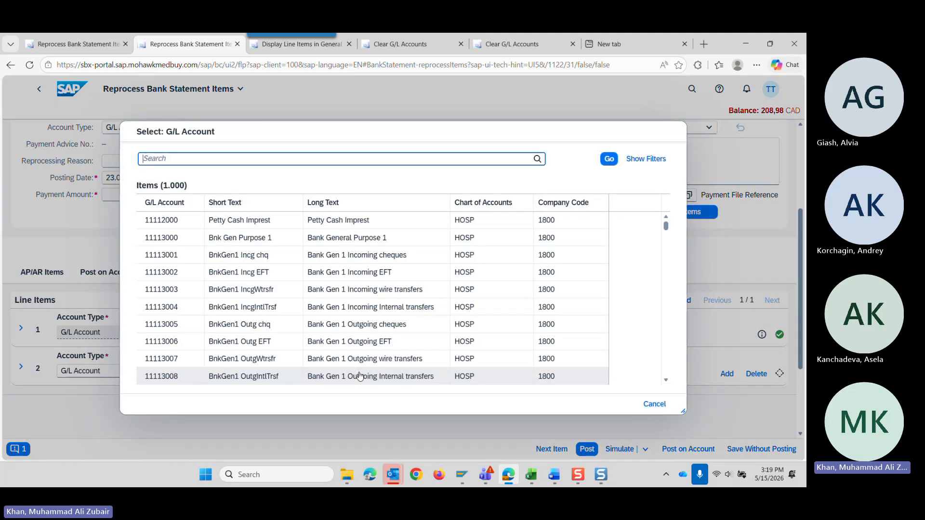
pyautogui.click(654, 403)
pyautogui.press('BackSpace')
pyautogui.press('BackSpace')
pyautogui.press('BackSpace')
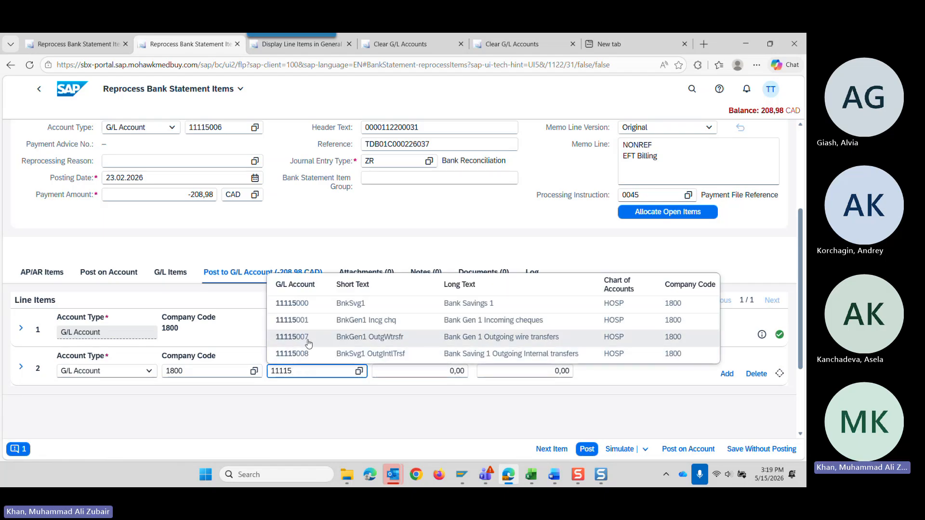
pyautogui.click(308, 338)
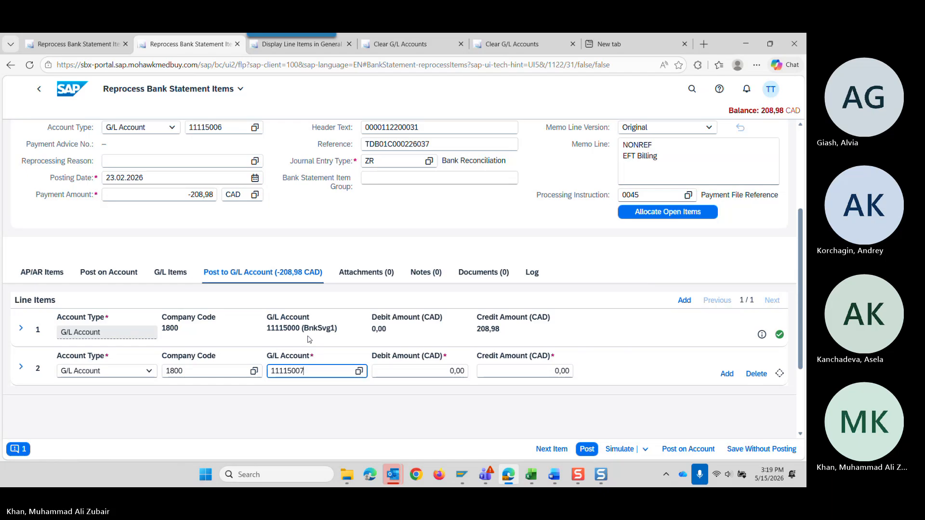
pyautogui.click(307, 414)
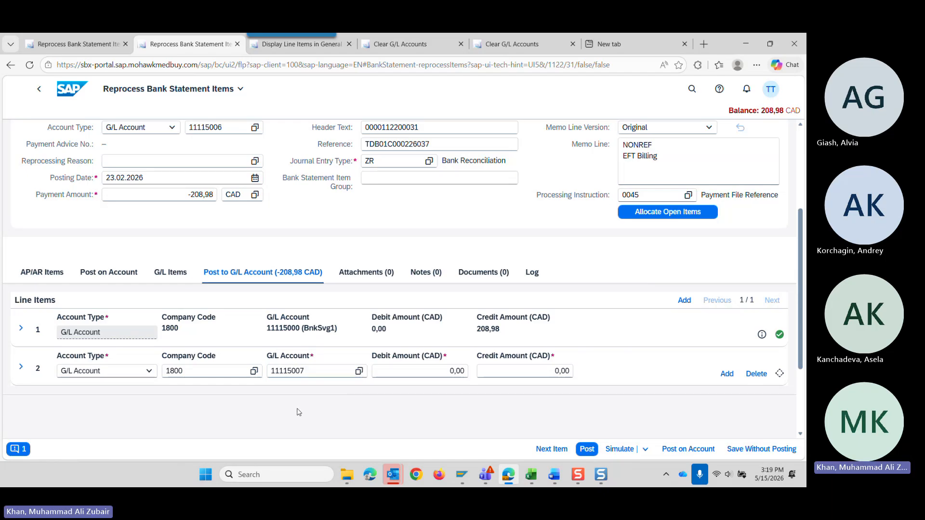
pyautogui.click(297, 375)
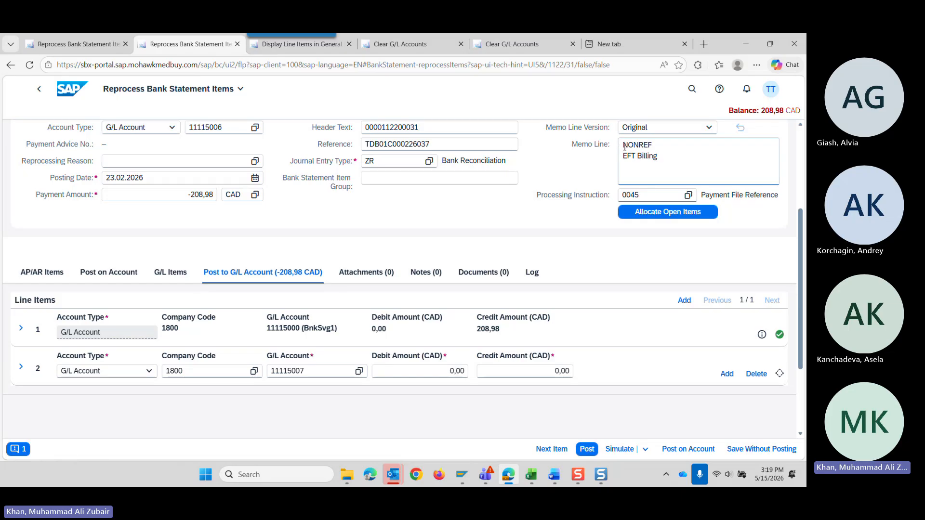
# Switch to the Clearing accounts workbook in Excel, maximized, and show the clearing account list at the start of the Intro sheet.
pyautogui.moveTo(531, 474)
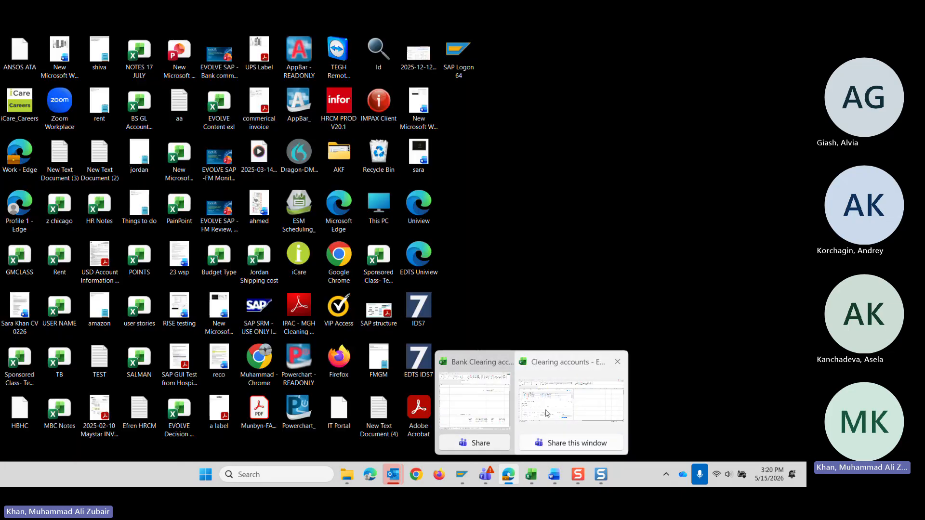
pyautogui.click(546, 413)
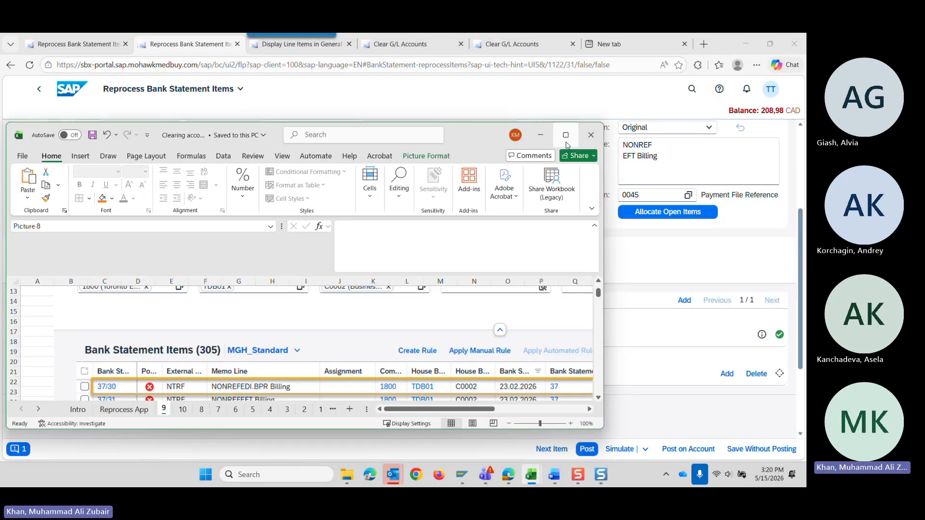
pyautogui.click(566, 135)
pyautogui.click(118, 441)
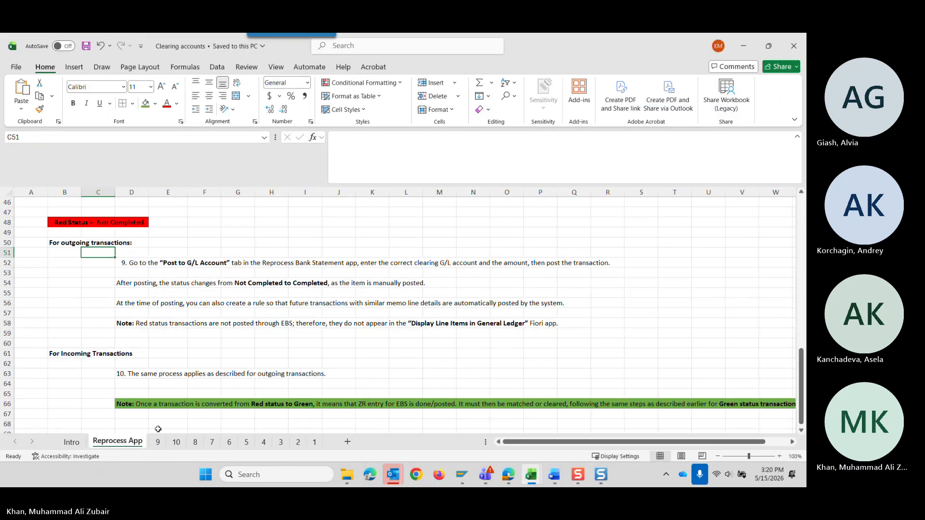
pyautogui.scroll(5, 217, 361)
pyautogui.scroll(5, 217, 360)
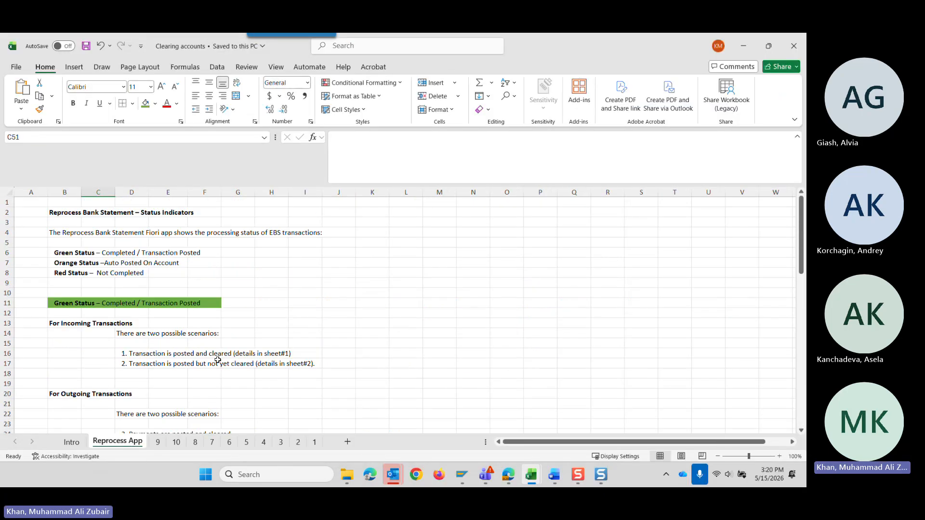
pyautogui.click(71, 441)
pyautogui.scroll(11, 134, 397)
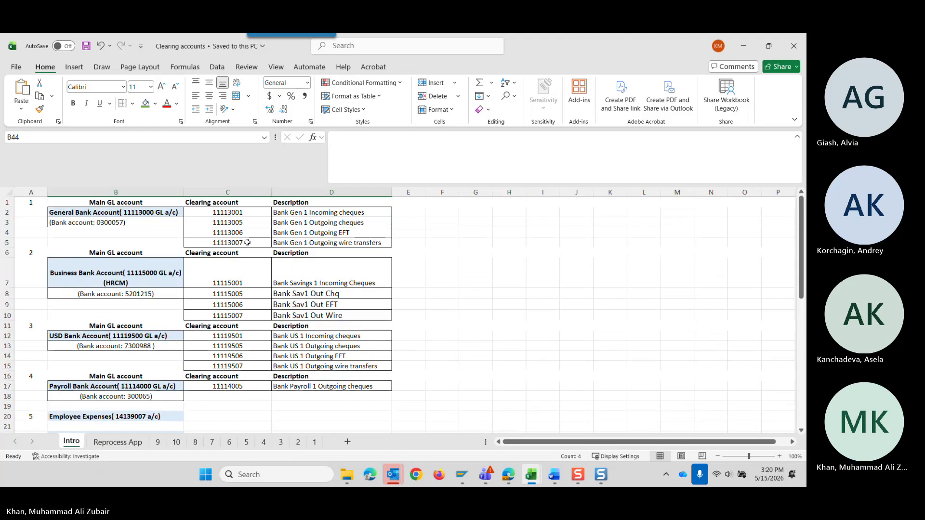
# Fill the outgoing cheque, EFT and wire transfer clearing accounts and their descriptions with green for the General, Business and USD bank accounts.
pyautogui.moveTo(228, 224); pyautogui.dragTo(277, 243)
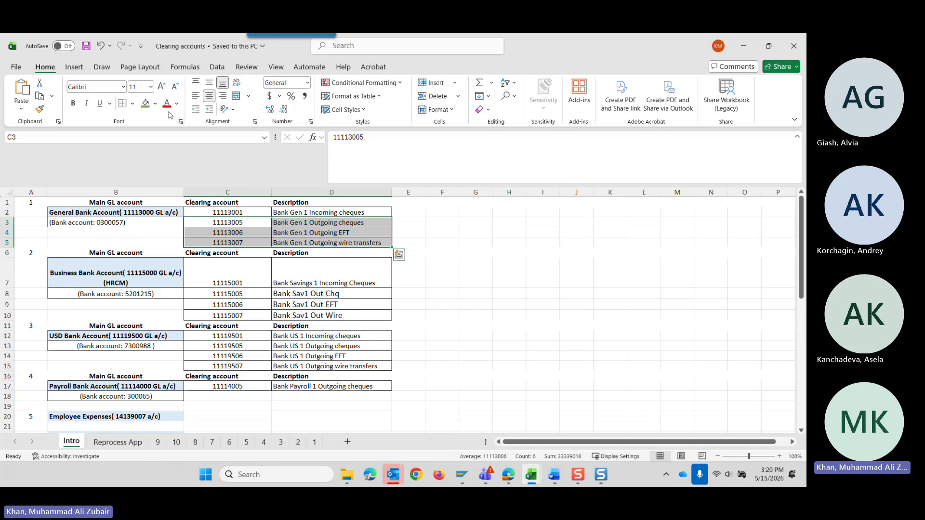
pyautogui.click(145, 103)
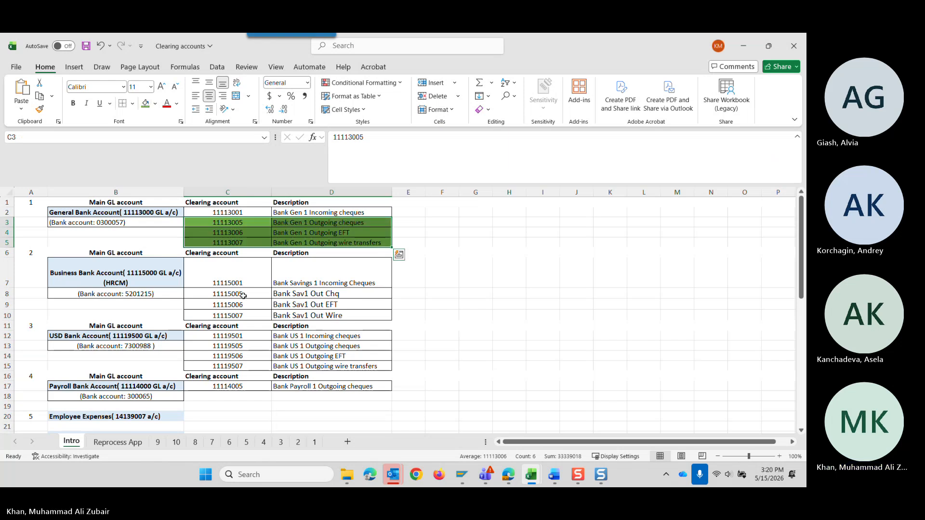
pyautogui.moveTo(226, 294); pyautogui.dragTo(321, 316)
pyautogui.click(145, 103)
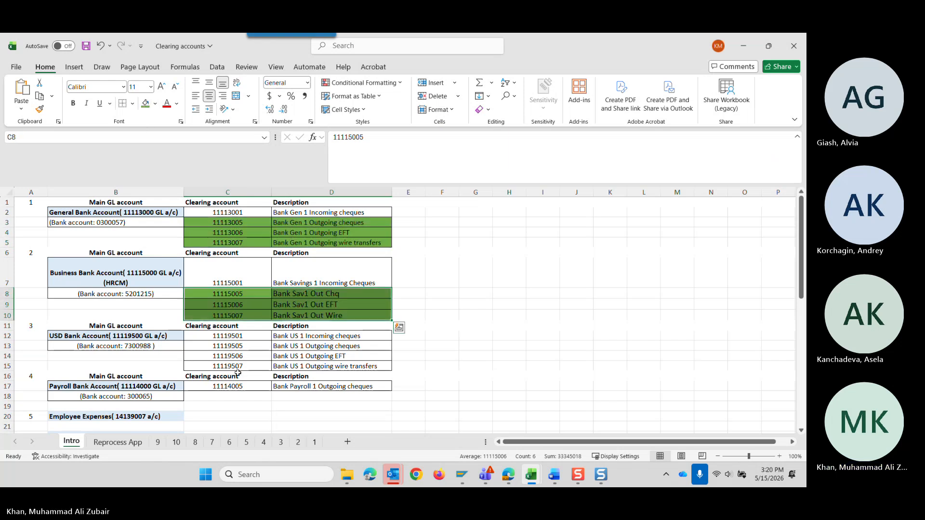
pyautogui.moveTo(225, 348); pyautogui.dragTo(323, 362)
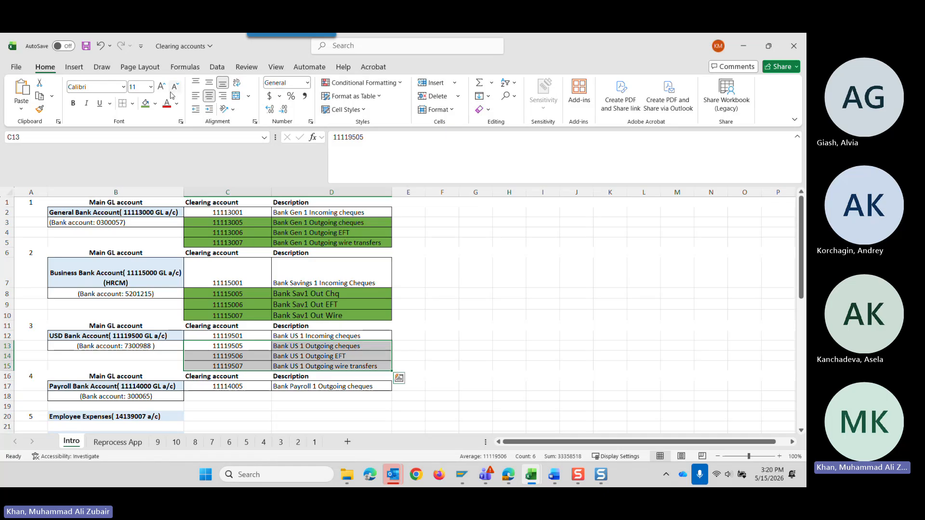
pyautogui.click(145, 103)
pyautogui.click(353, 235)
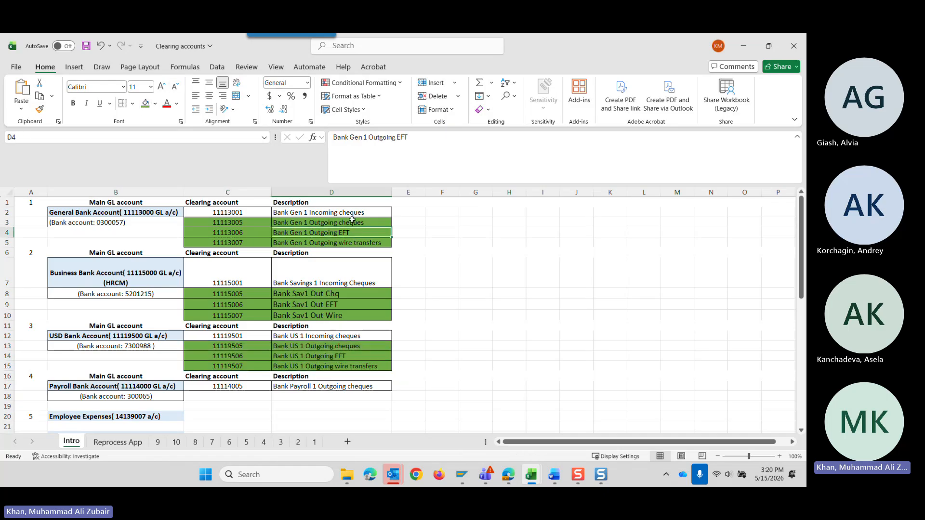
pyautogui.click(353, 222)
pyautogui.click(357, 243)
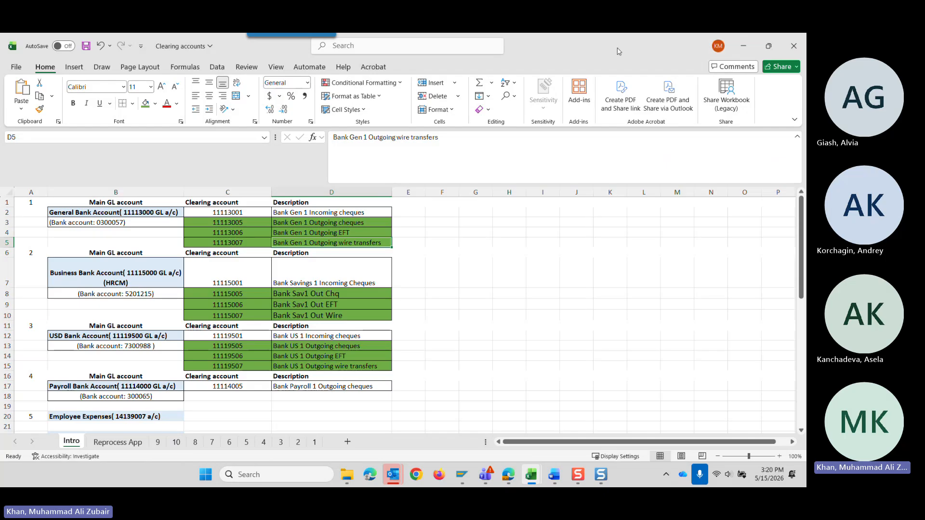
# Switch back to the SAP item in the browser and set the debit amount of line item 2 to 208,98 CAD.
pyautogui.click(743, 46)
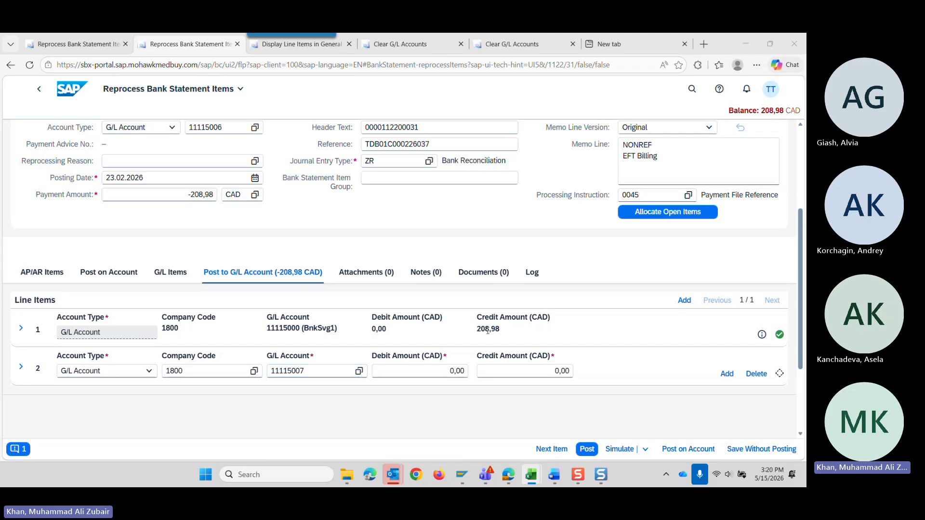
pyautogui.click(464, 373)
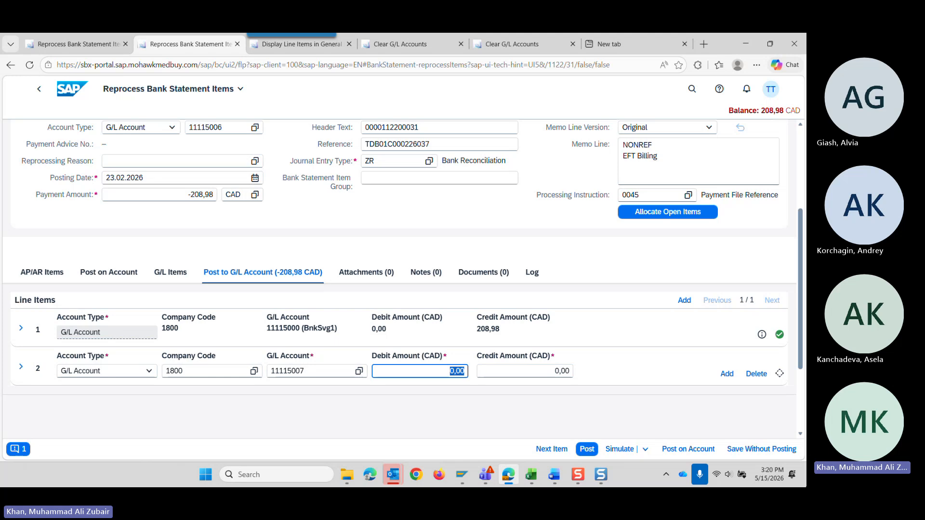
pyautogui.write('208,98')
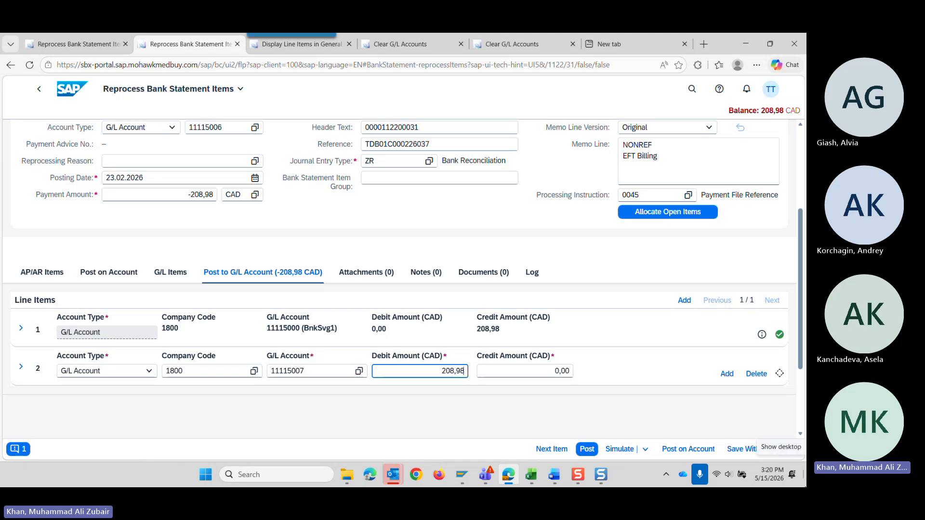
pyautogui.press('Tab')
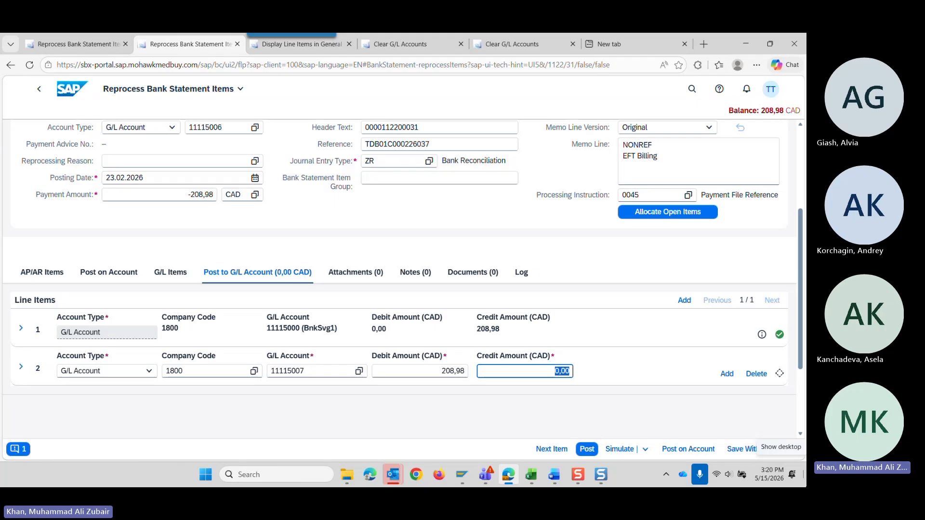
# Simulate the posting, review the simulated journal entry's header and line items, and return to the bank statement item.
pyautogui.click(622, 449)
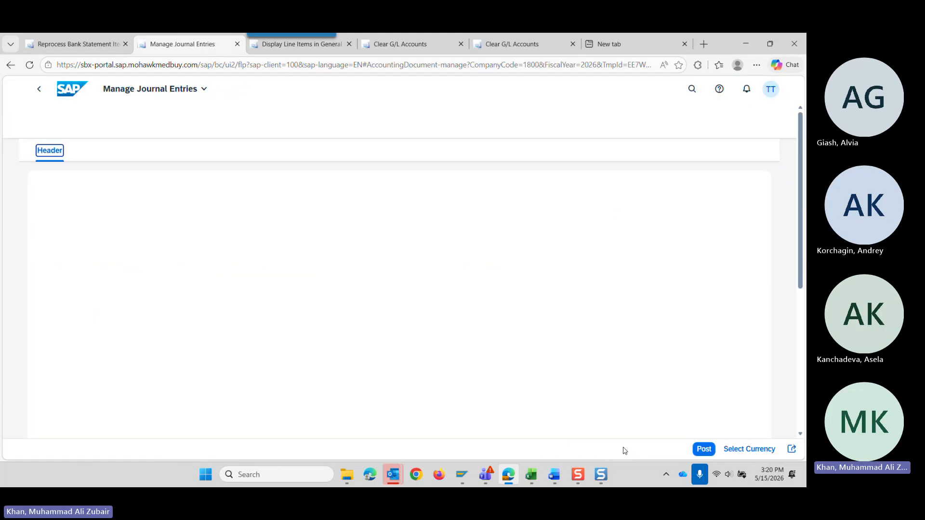
pyautogui.scroll(-2, 485, 345)
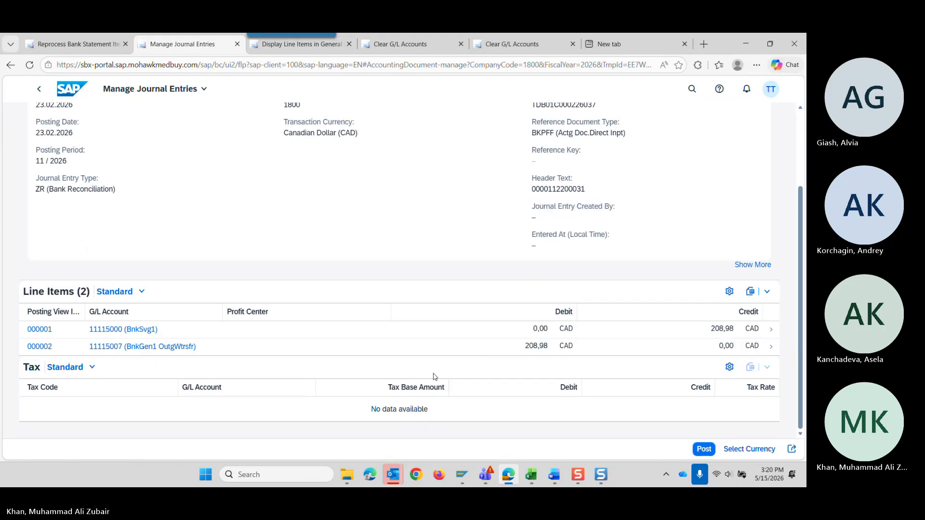
pyautogui.scroll(3, 88, 146)
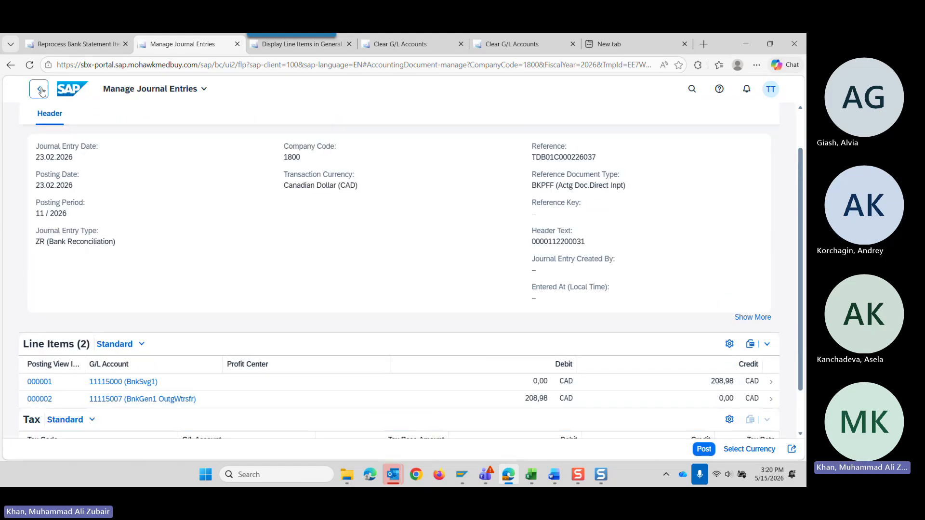
pyautogui.click(39, 89)
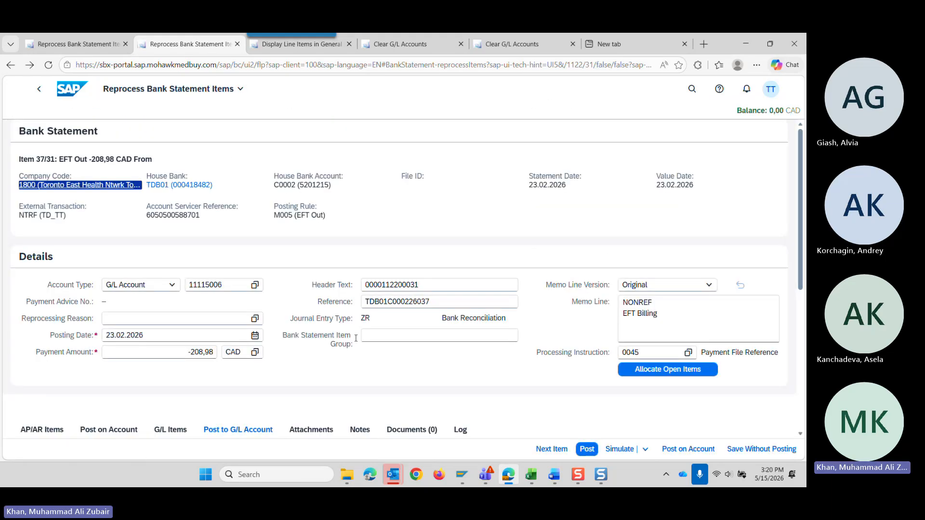
# Try simulating the posting with G/L account 11160000 on the second line item, and read the message in its details.
pyautogui.scroll(-5, 356, 338)
pyautogui.click(319, 265)
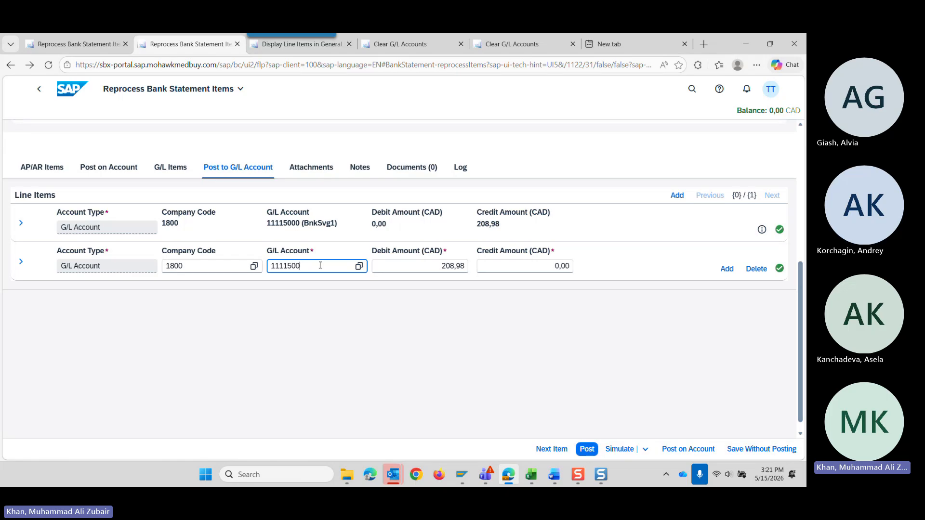
pyautogui.press('BackSpace')
pyautogui.press('BackSpace')
pyautogui.press('BackSpace')
pyautogui.press('BackSpace')
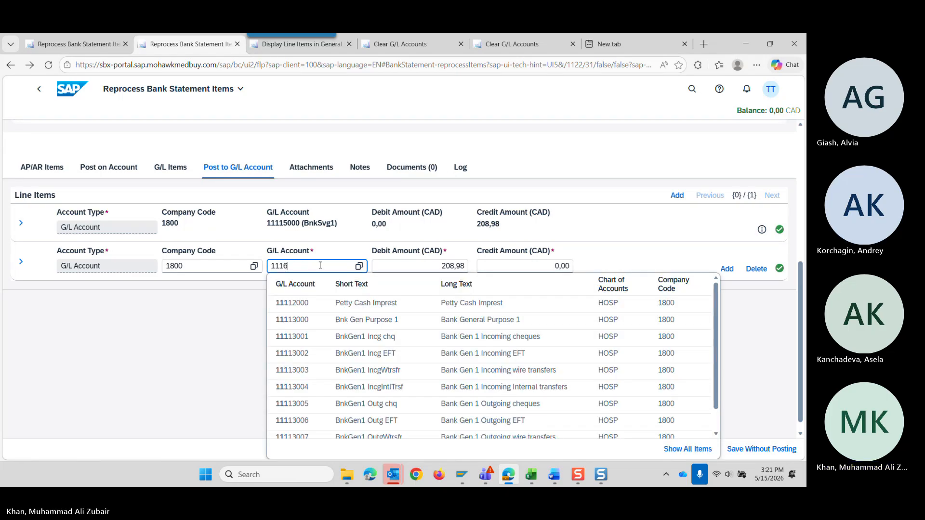
pyautogui.click(296, 306)
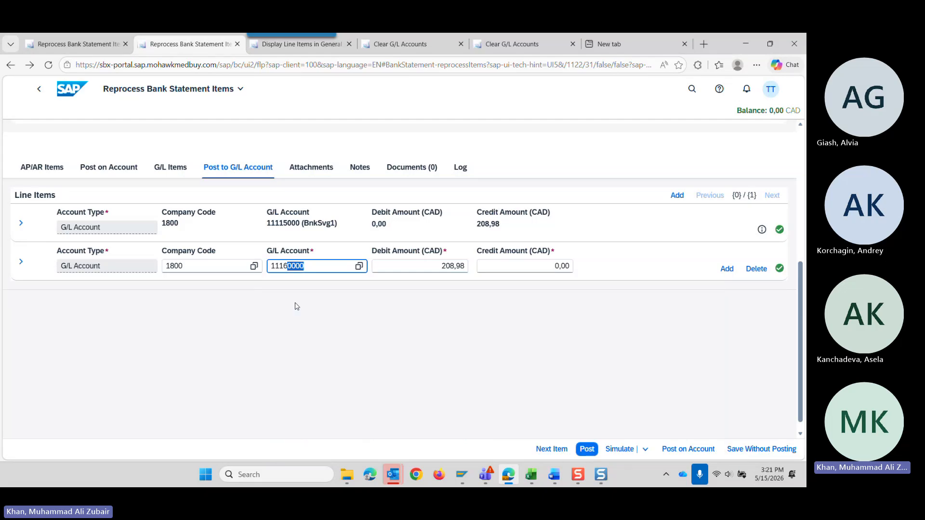
pyautogui.click(612, 449)
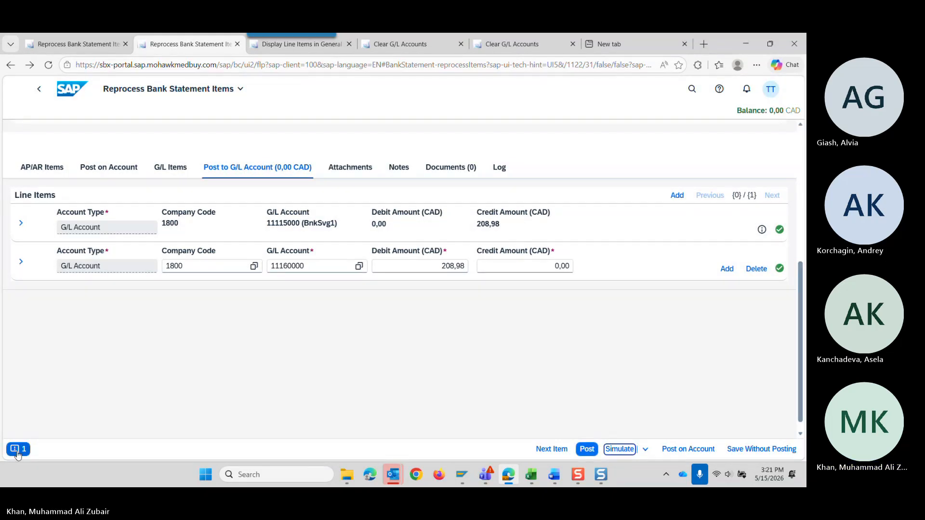
pyautogui.click(20, 449)
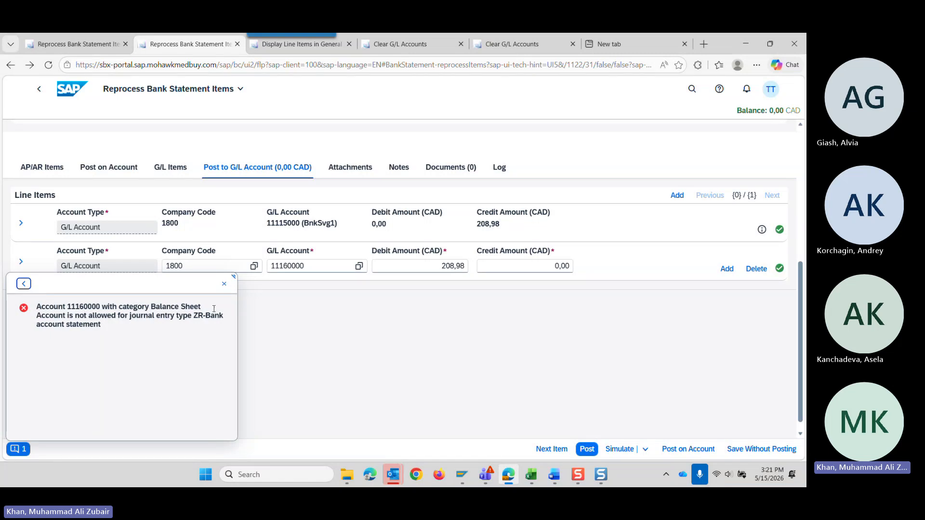
pyautogui.click(224, 284)
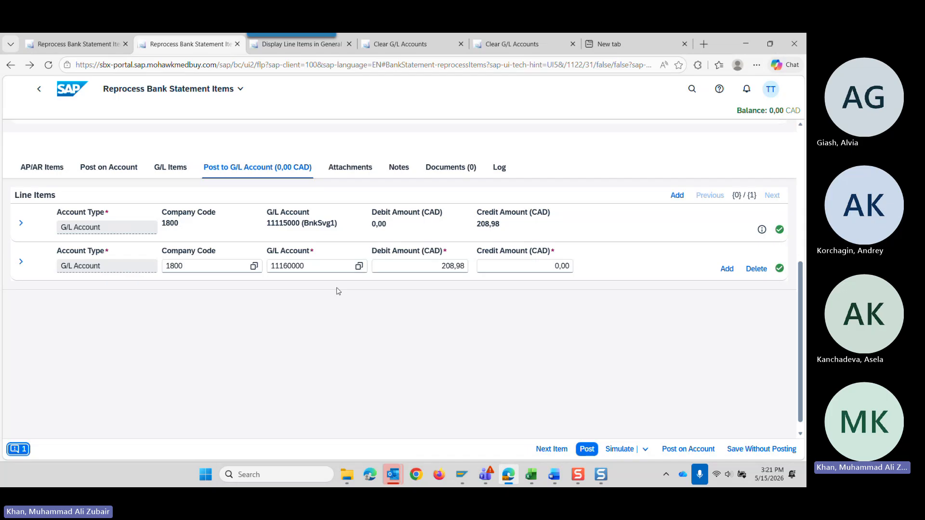
# Set the second line item's G/L account to 11115007 for outgoing wire transfers and check the item's details.
pyautogui.click(315, 266)
pyautogui.moveTo(313, 268); pyautogui.dragTo(288, 267)
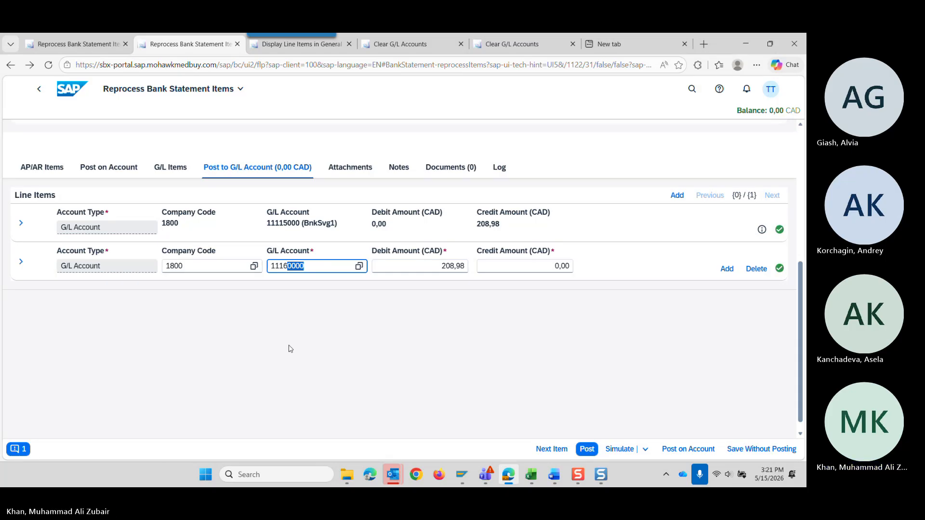
pyautogui.press('BackSpace')
pyautogui.press('BackSpace')
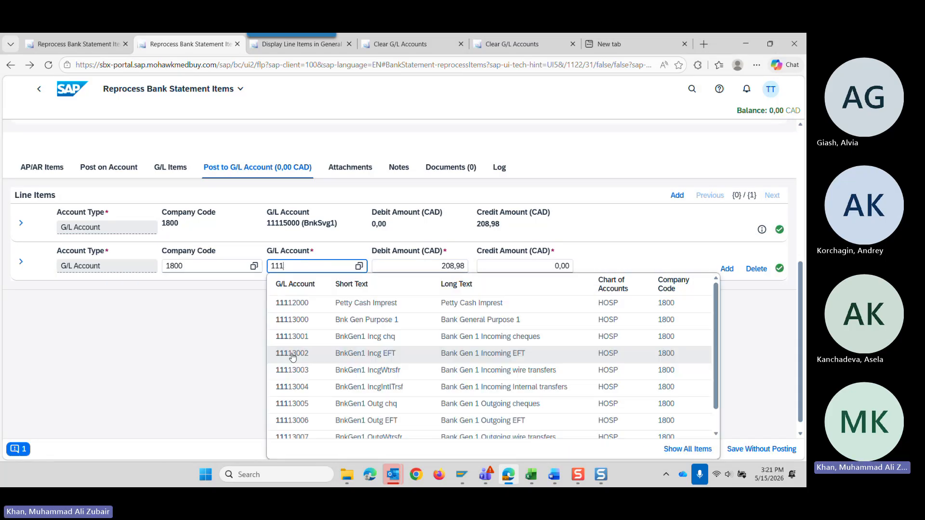
pyautogui.write('15')
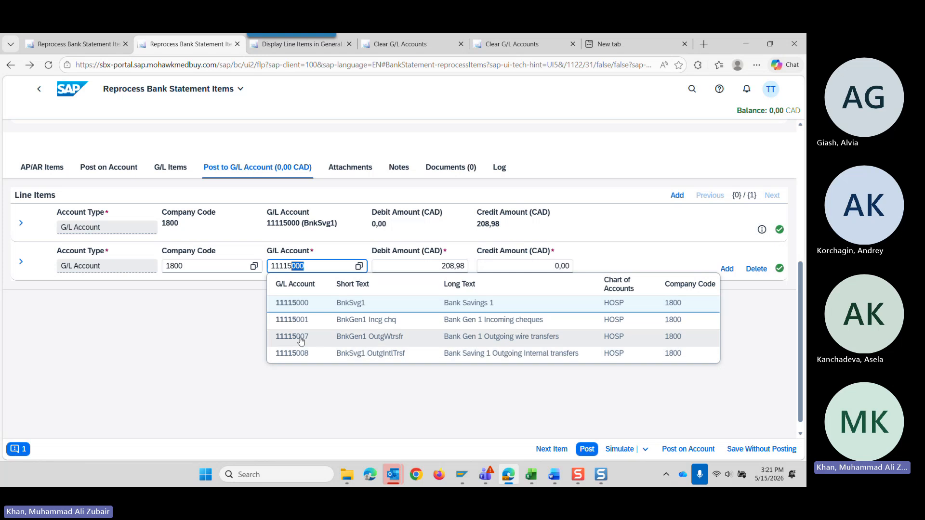
pyautogui.click(299, 337)
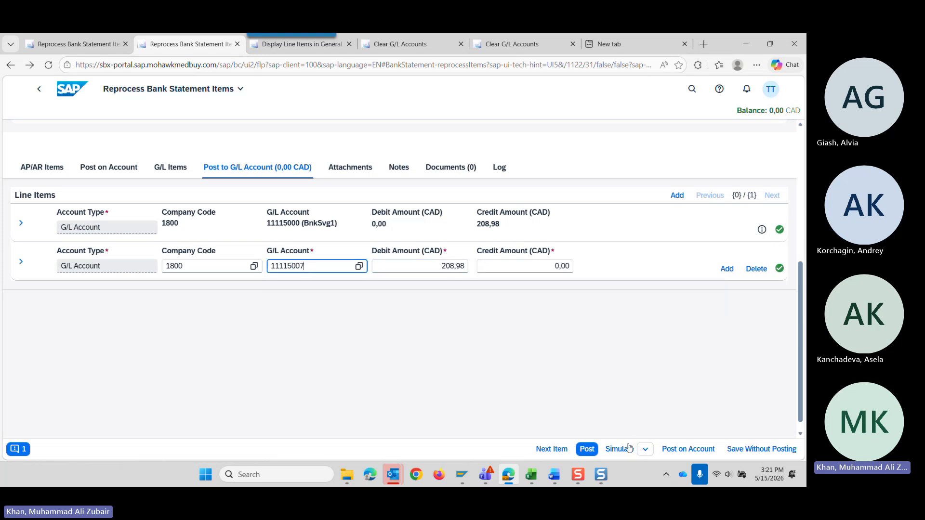
pyautogui.scroll(5, 361, 340)
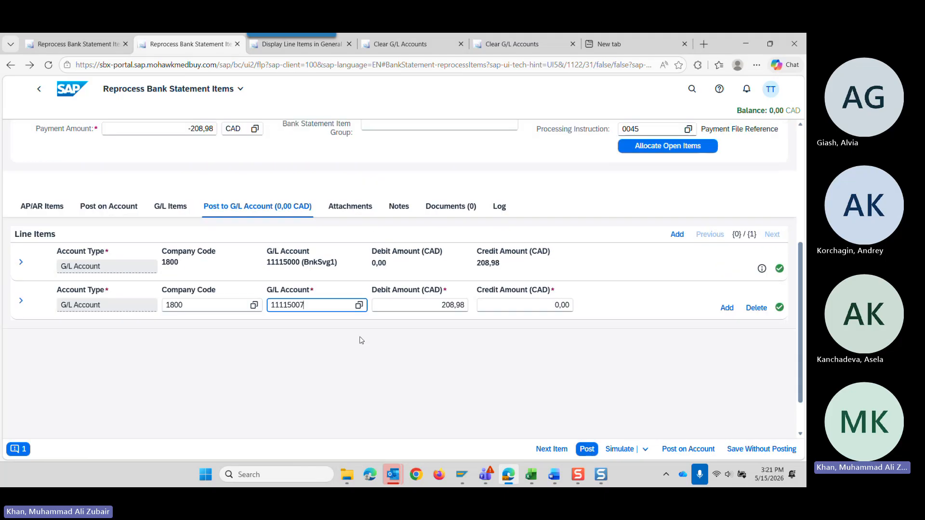
pyautogui.scroll(-5, 362, 340)
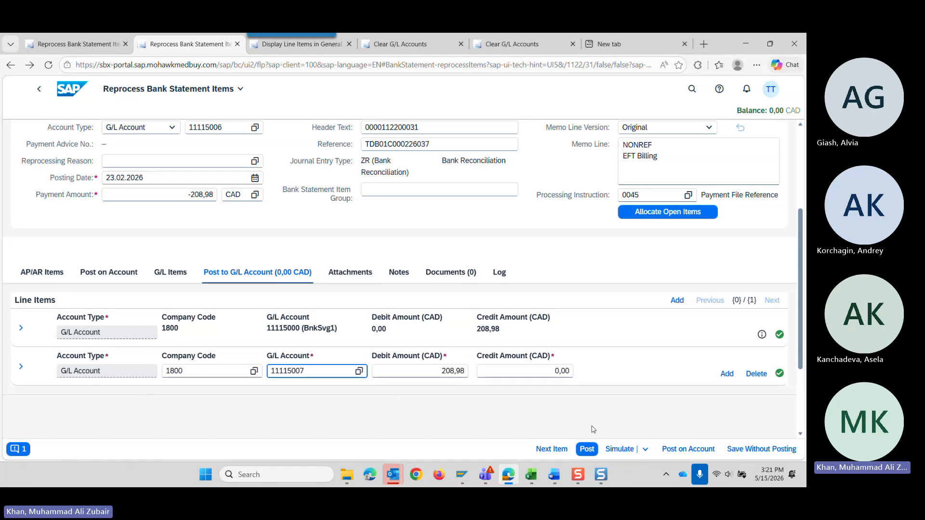
# Post the item, display it, and examine the G/L accounts and clearing journal entry fields in its posted document.
pyautogui.click(587, 449)
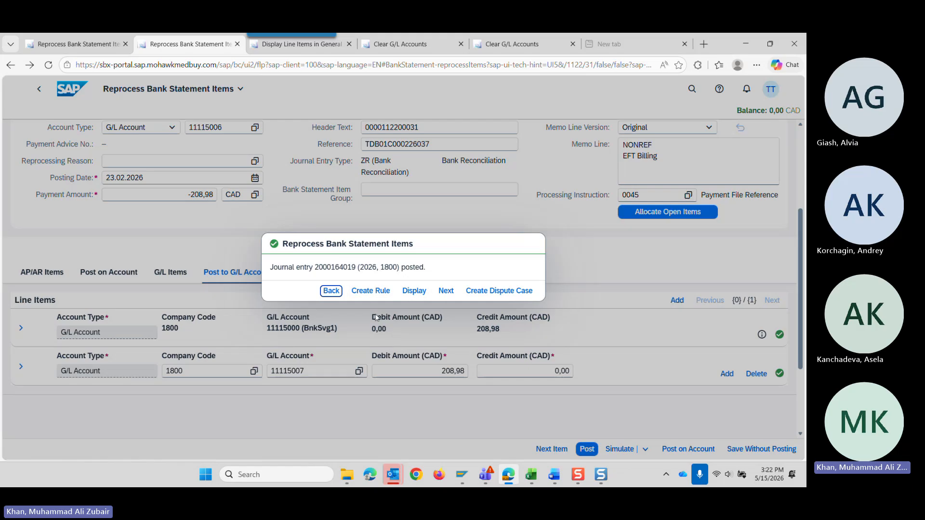
pyautogui.click(417, 296)
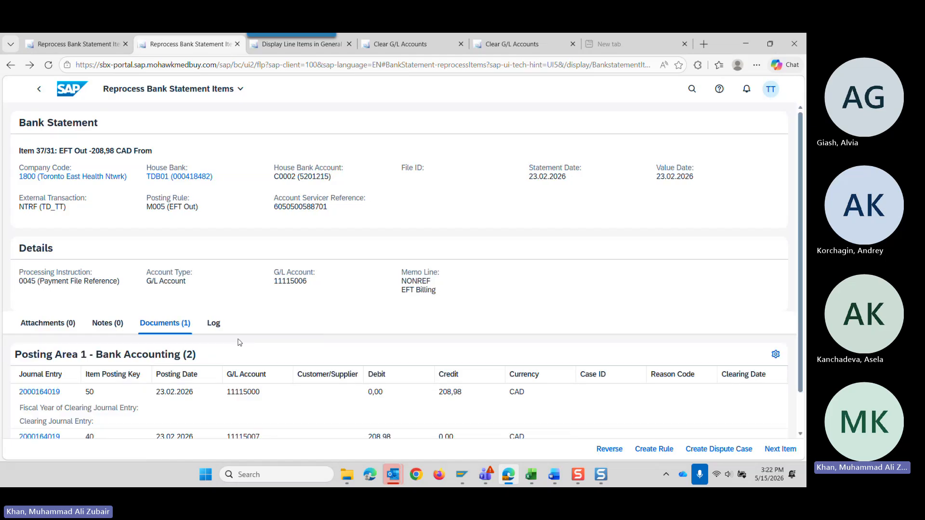
pyautogui.scroll(-2, 239, 342)
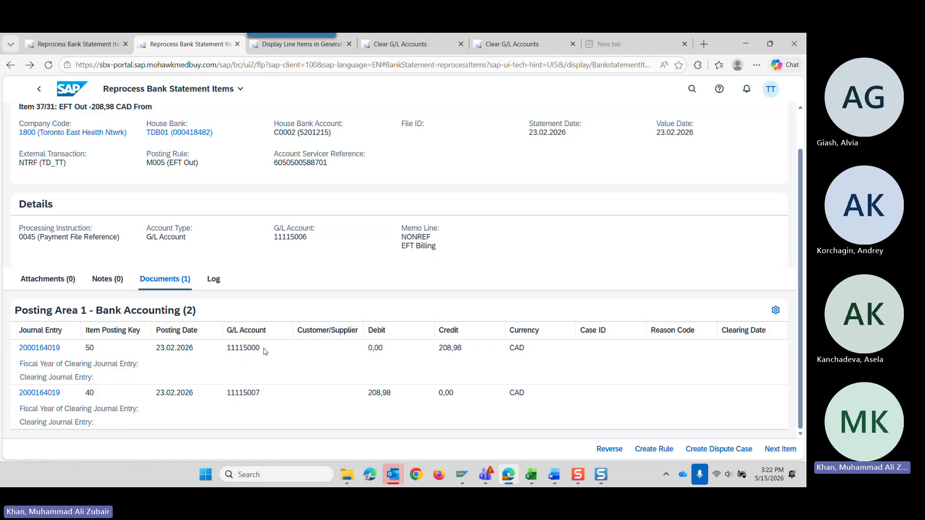
pyautogui.moveTo(264, 351); pyautogui.dragTo(229, 349)
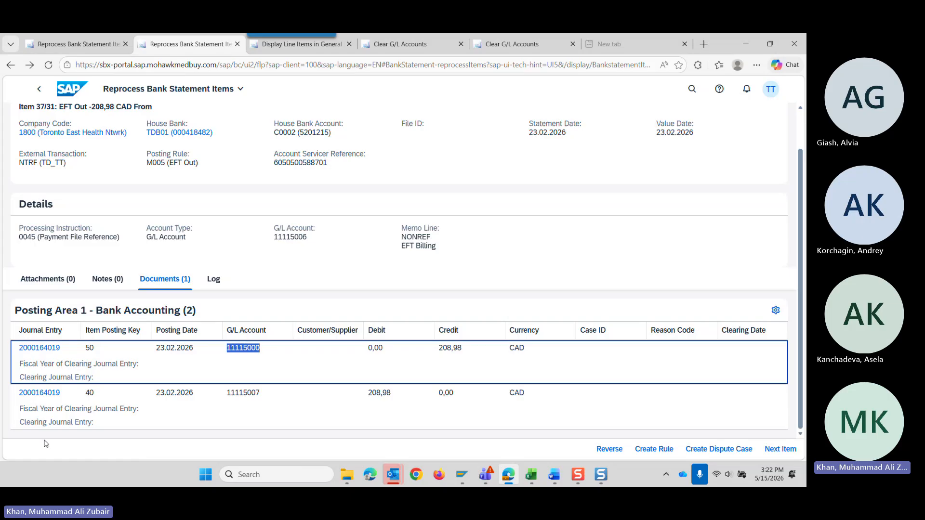
pyautogui.moveTo(93, 422); pyautogui.dragTo(19, 423)
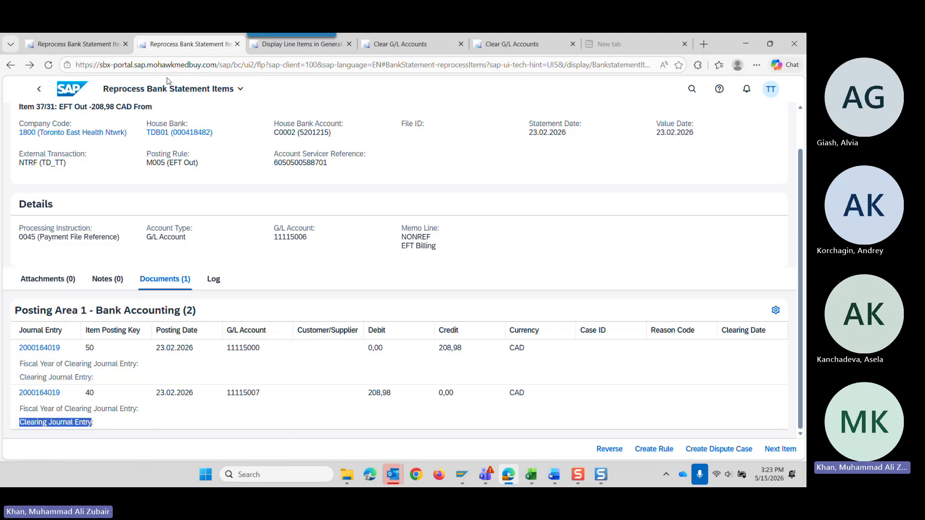
# Return to the bank statement items list and filter it by posting status Completed instead of Not Completed.
pyautogui.click(39, 89)
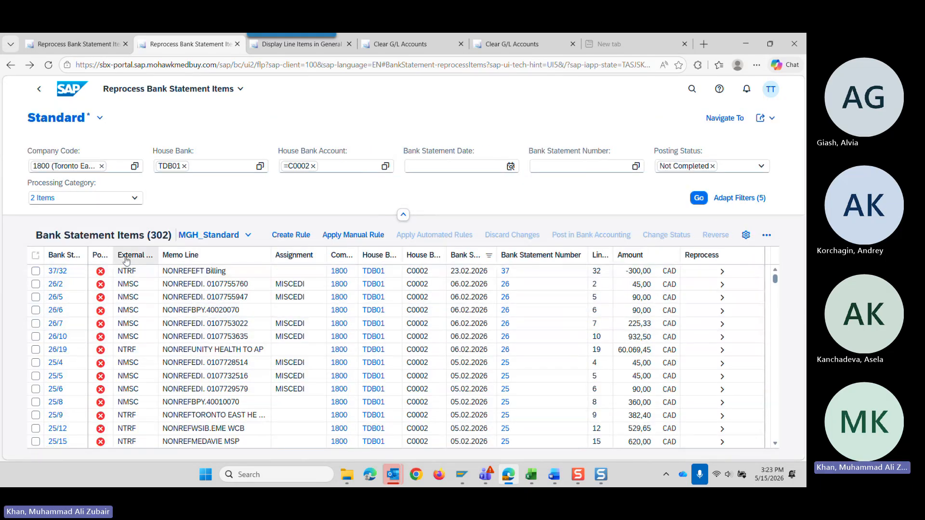
pyautogui.click(761, 165)
pyautogui.click(667, 182)
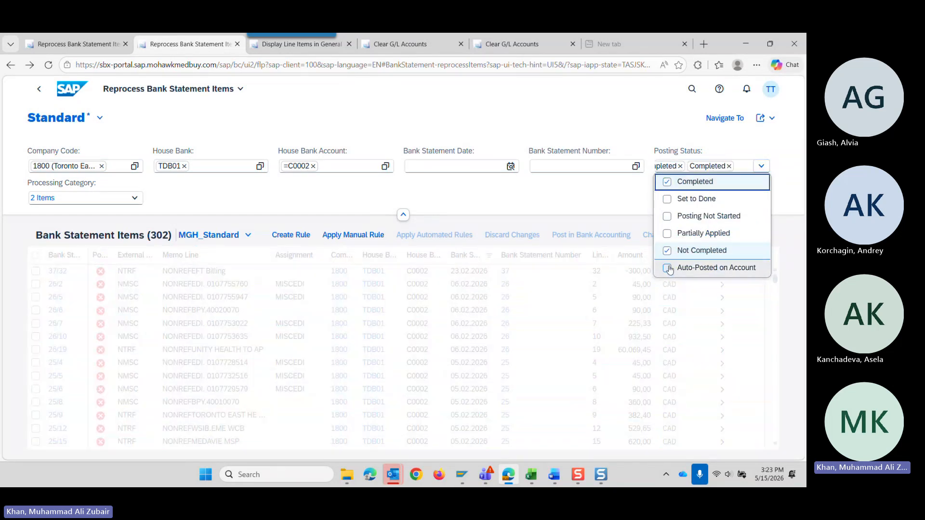
pyautogui.click(667, 250)
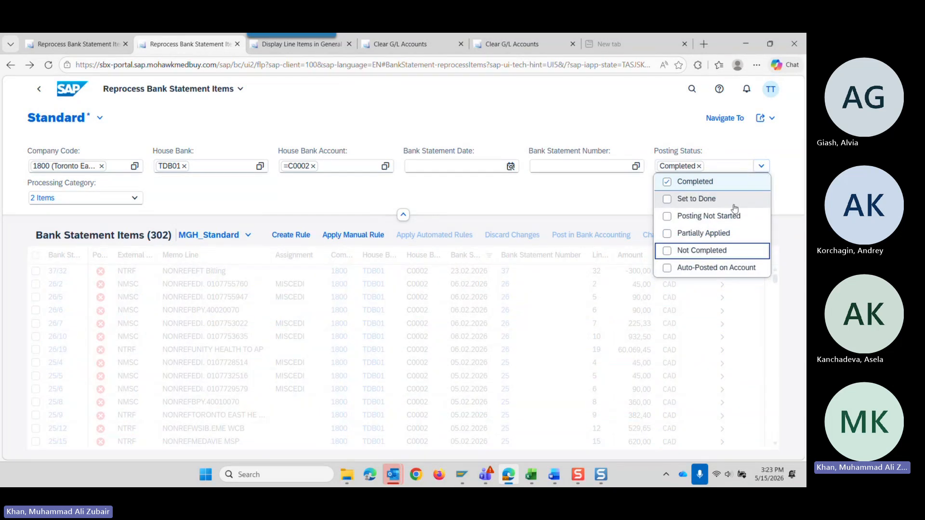
pyautogui.click(538, 195)
pyautogui.click(696, 202)
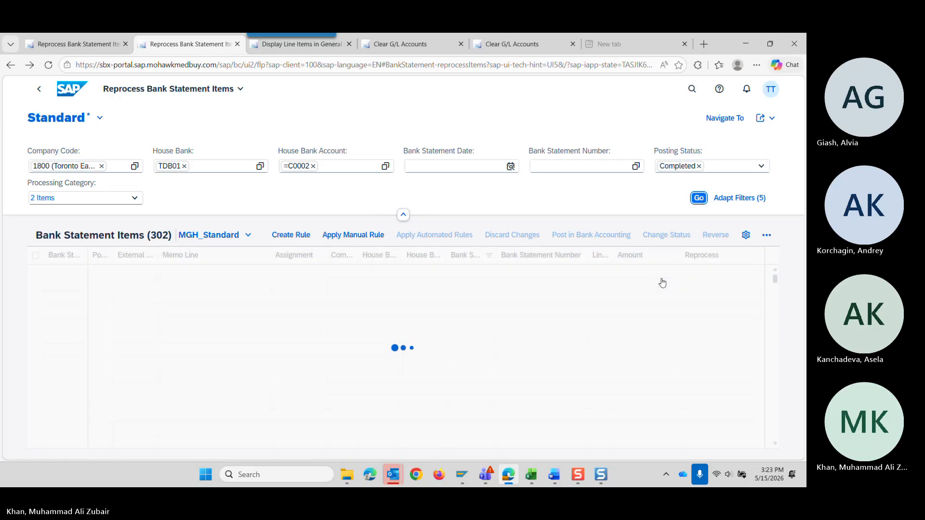
# Look through the Completed bank statement items for house bank account C0002.
pyautogui.scroll(-3, 652, 351)
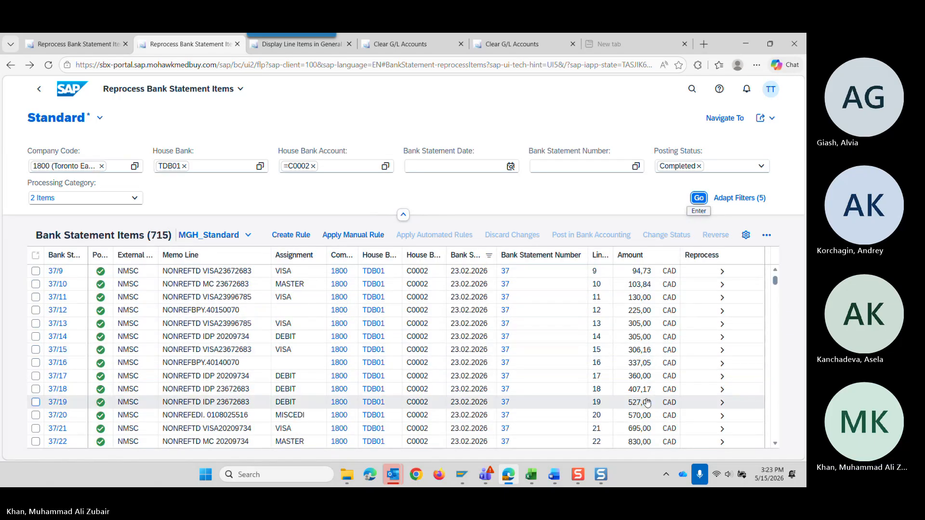
pyautogui.scroll(-10, 647, 403)
pyautogui.scroll(-4, 647, 402)
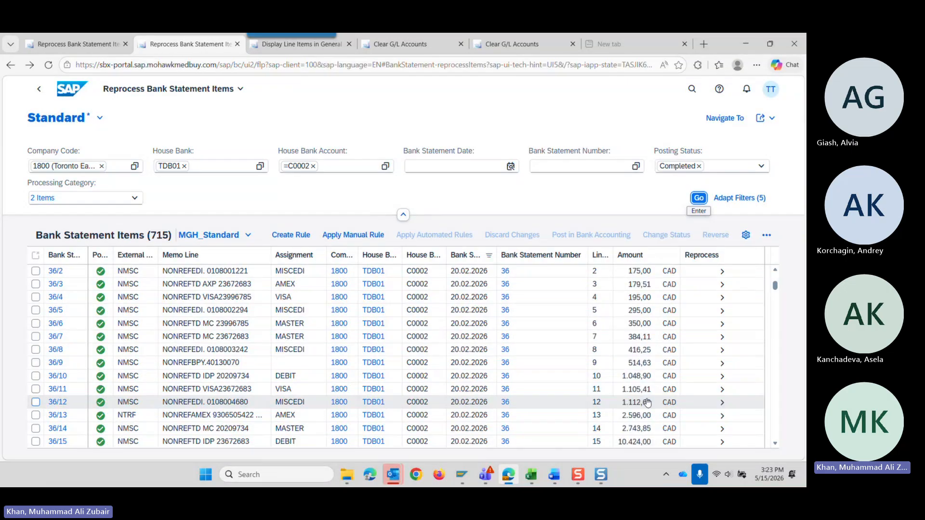
pyautogui.scroll(-3, 653, 410)
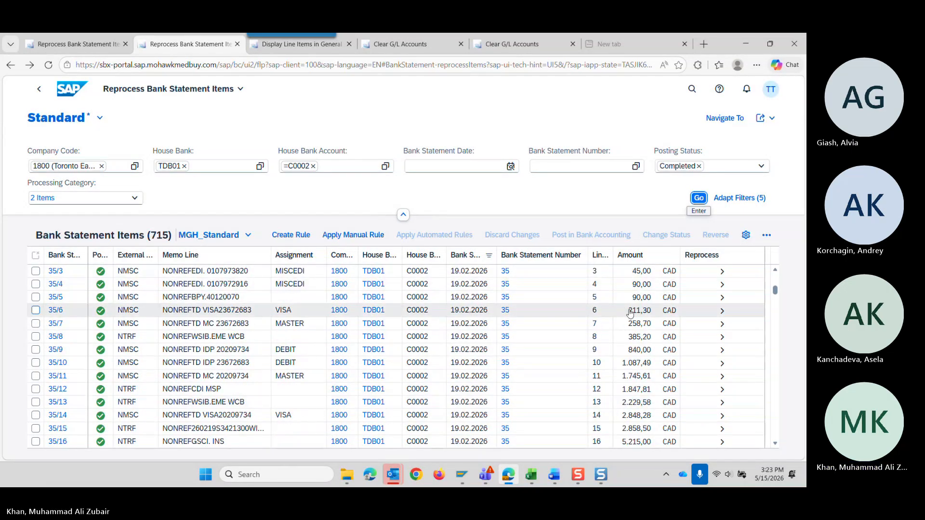
pyautogui.click(642, 260)
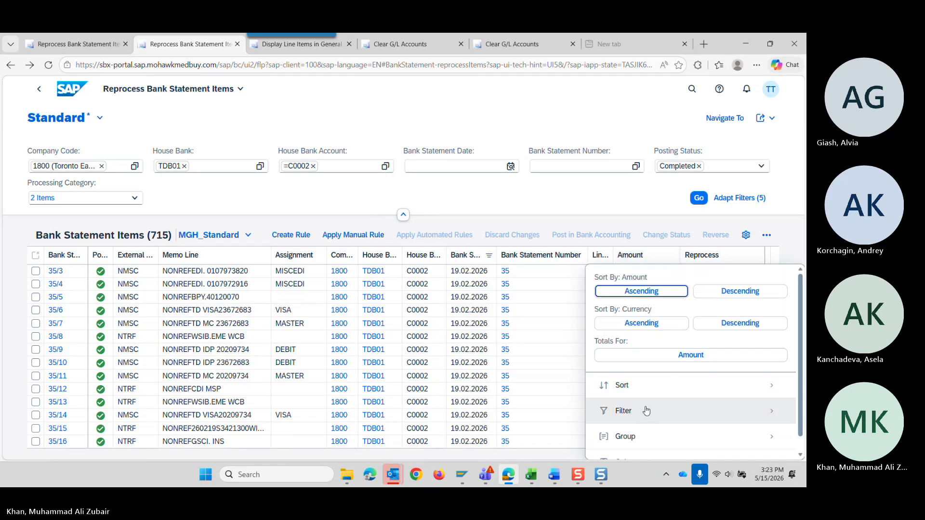
pyautogui.click(638, 414)
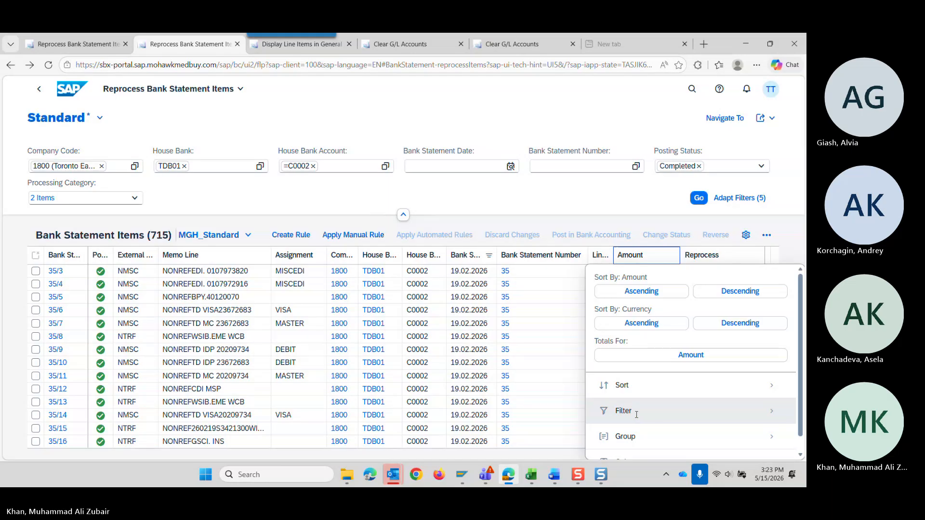
pyautogui.click(636, 413)
pyautogui.click(337, 146)
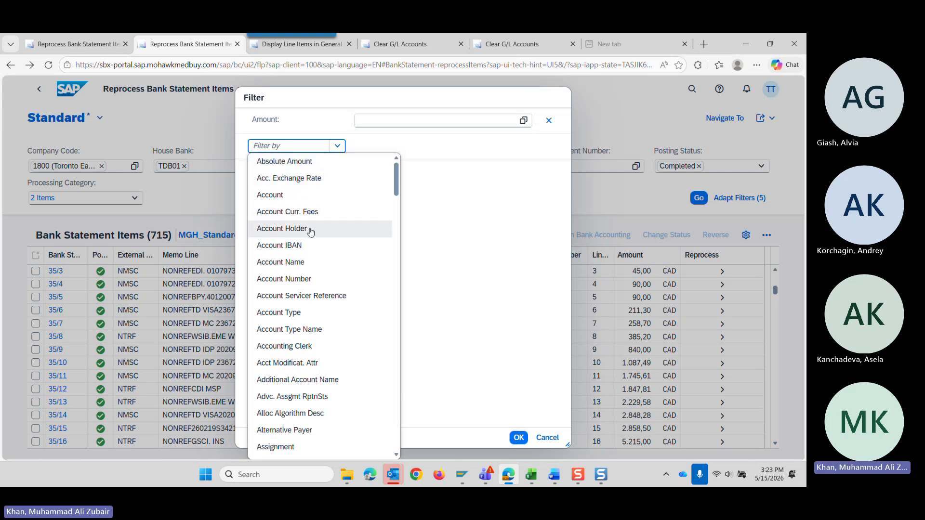
pyautogui.scroll(-4, 310, 231)
pyautogui.scroll(4, 310, 231)
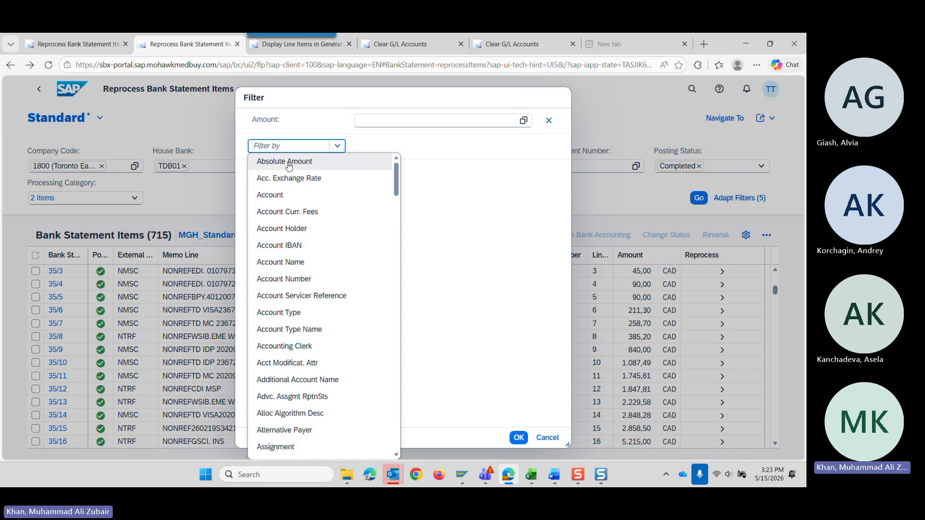
pyautogui.click(548, 438)
pyautogui.click(641, 259)
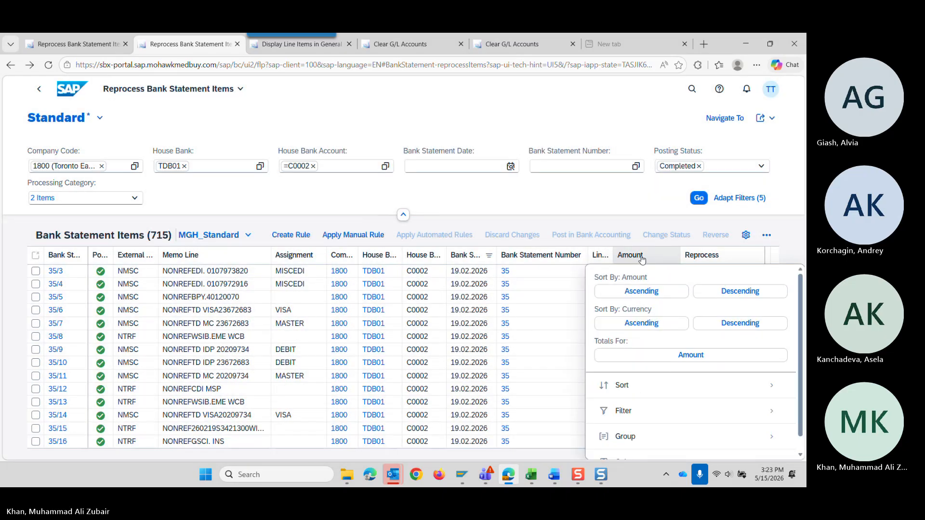
pyautogui.click(631, 416)
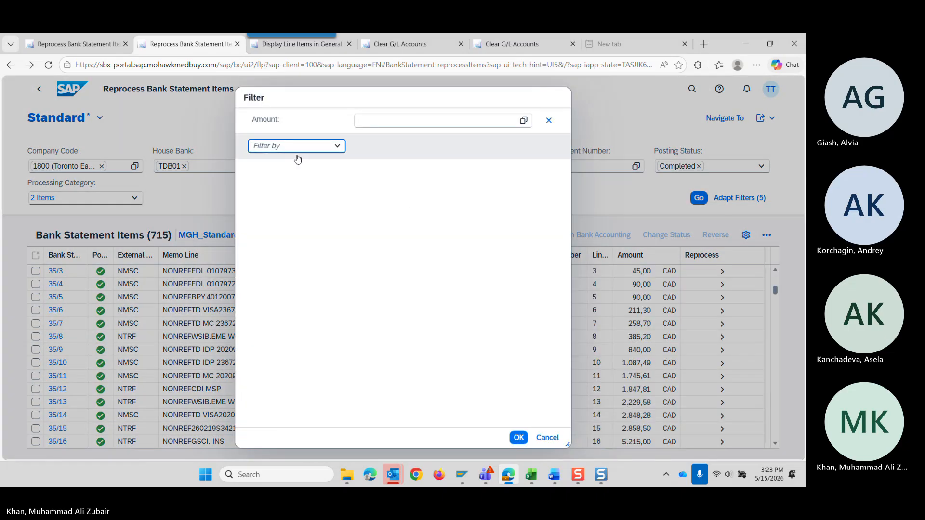
pyautogui.click(338, 147)
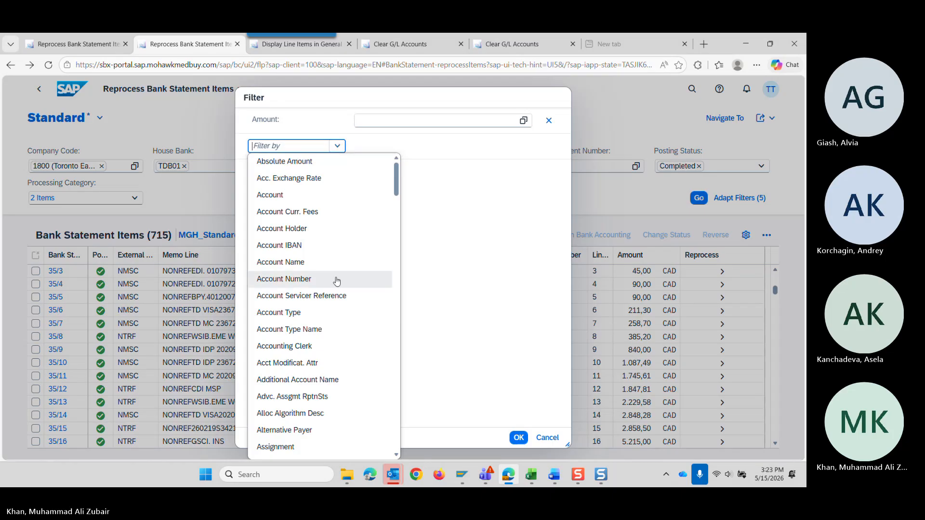
pyautogui.scroll(-9, 338, 284)
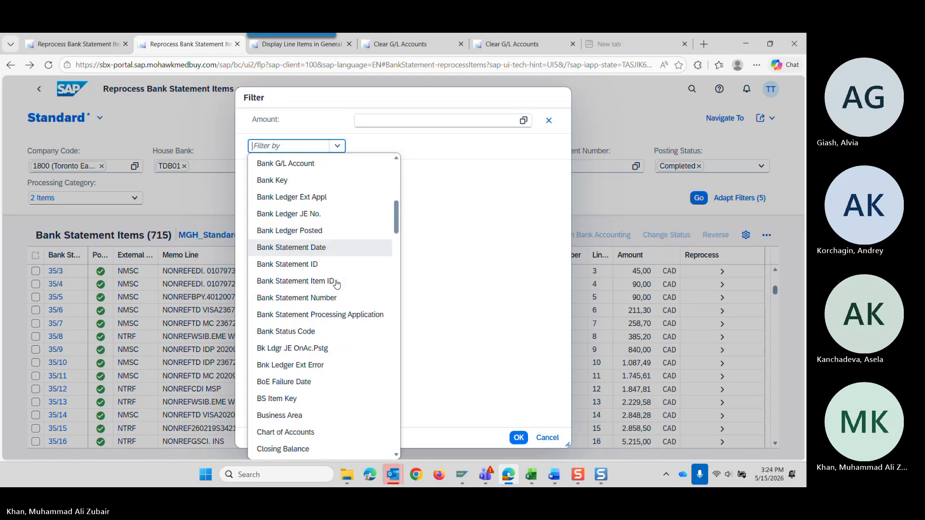
pyautogui.scroll(-10, 339, 287)
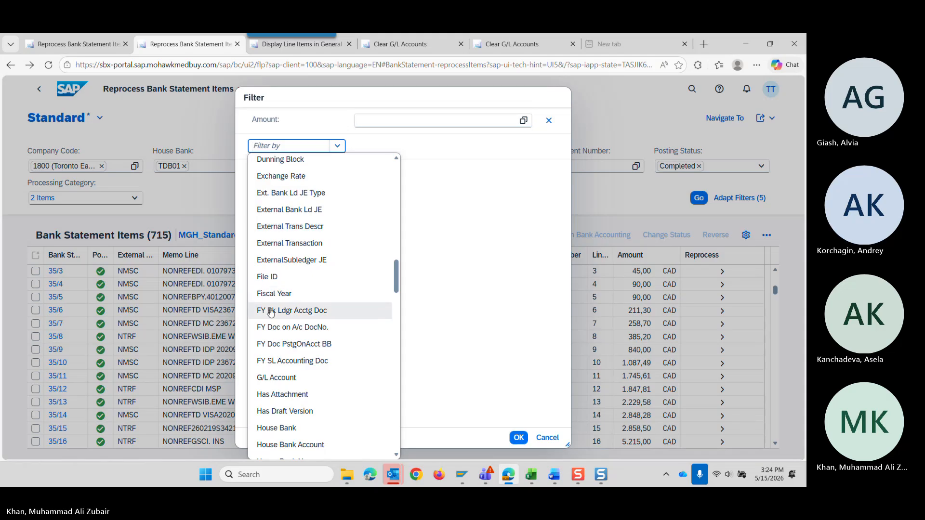
pyautogui.click(597, 137)
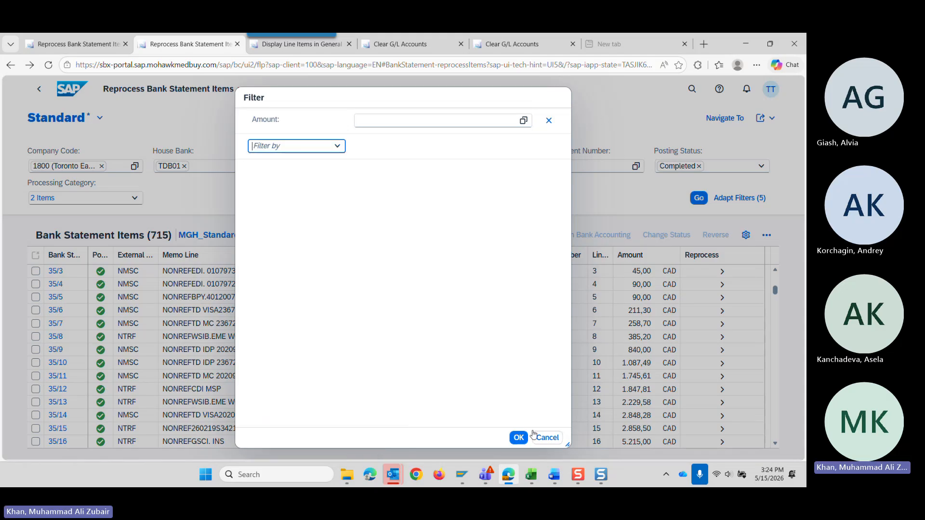
pyautogui.click(547, 439)
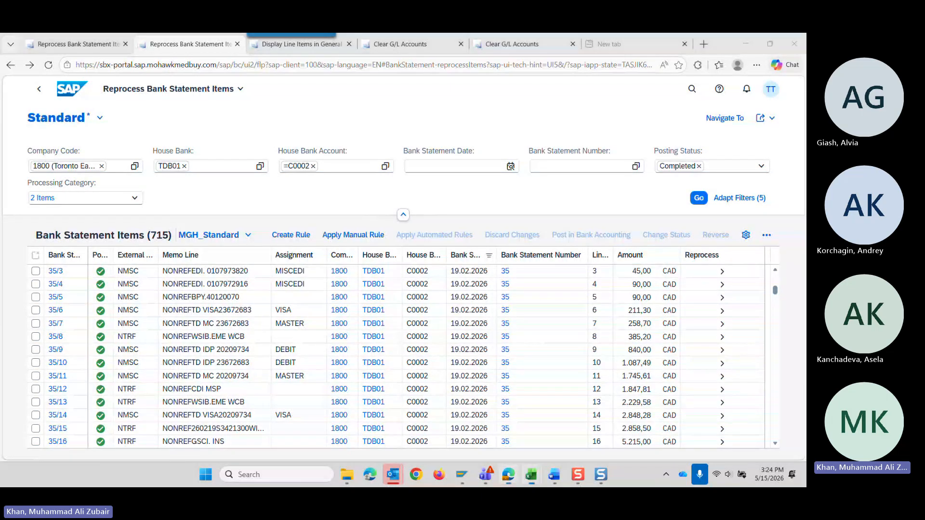
# Switch to the Clearing accounts workbook in Excel and review the Red Status instructions for outgoing and incoming transactions on the Reprocess App sheet.
pyautogui.moveTo(805, 207); pyautogui.dragTo(295, 68)
pyautogui.click(391, 63)
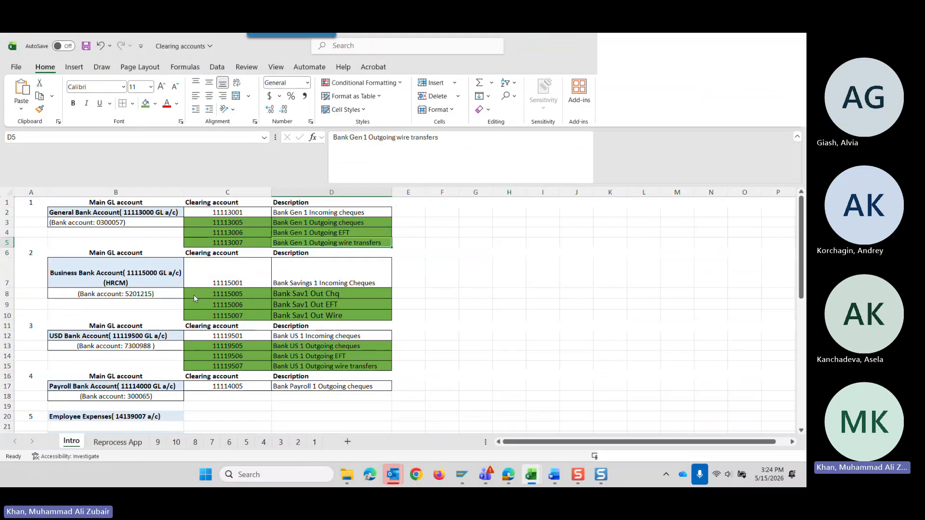
pyautogui.click(111, 442)
pyautogui.scroll(-14, 120, 377)
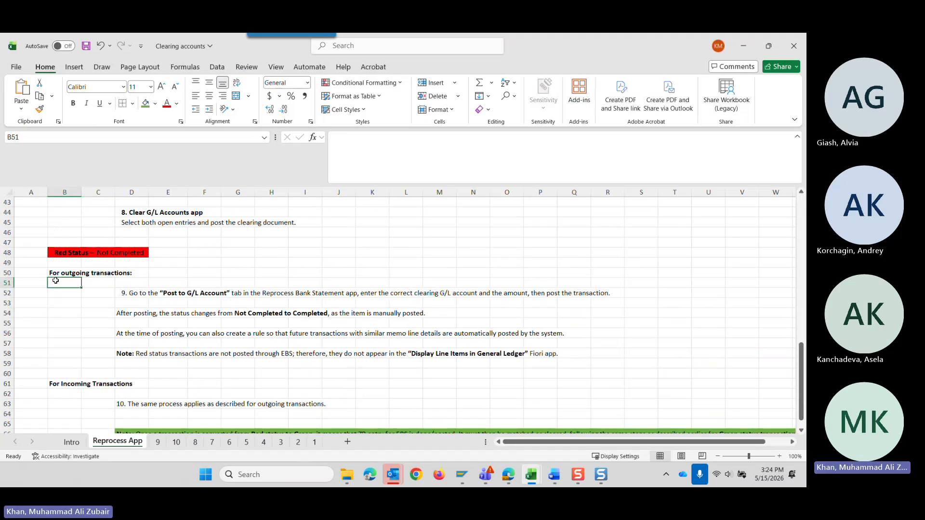
pyautogui.moveTo(55, 271); pyautogui.dragTo(144, 383)
pyautogui.scroll(-2, 144, 382)
pyautogui.scroll(-1, 143, 381)
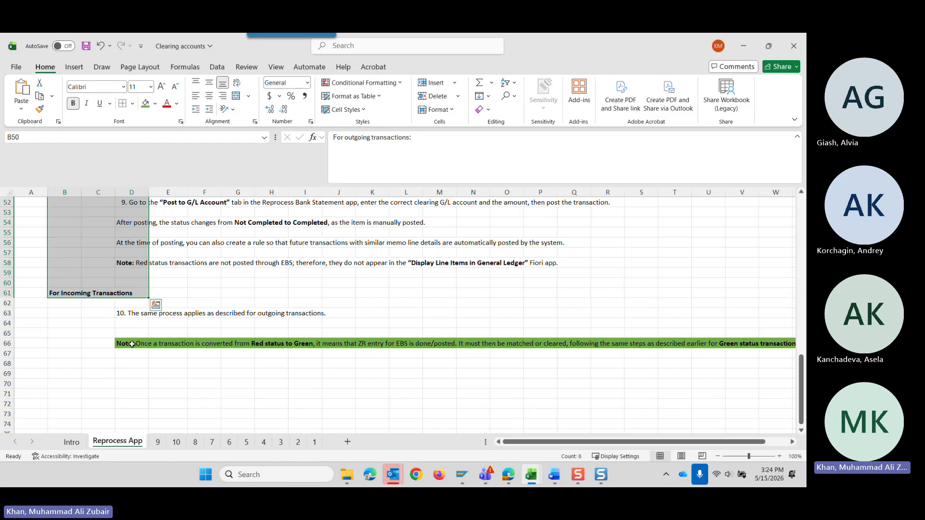
# Read the note on transactions converted from Red status to Green, and highlight the Green Status section for incoming and outgoing transactions.
pyautogui.click(132, 345)
pyautogui.scroll(1, 150, 382)
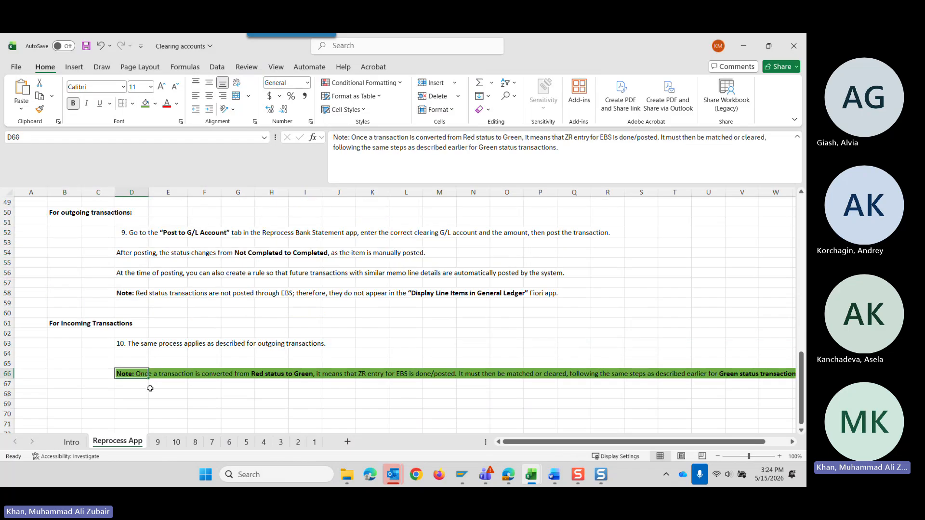
pyautogui.scroll(16, 149, 389)
pyautogui.click(69, 303)
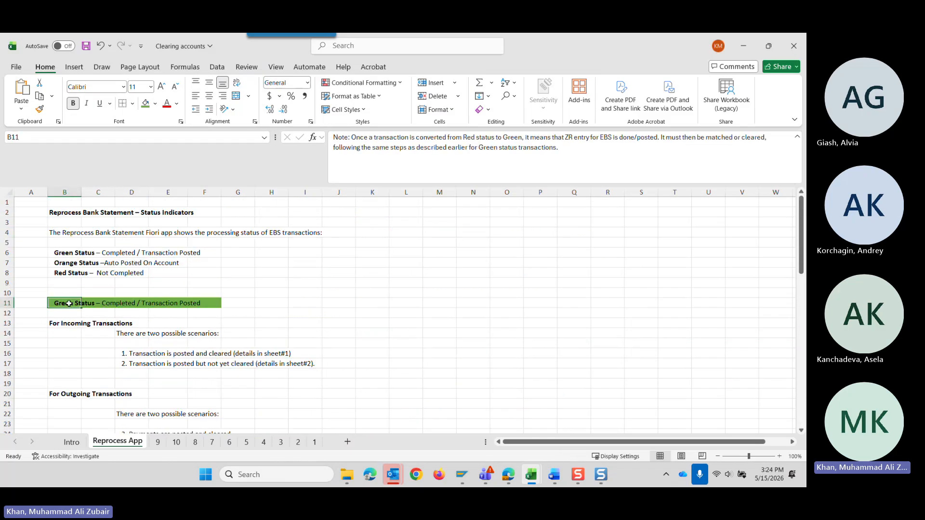
pyautogui.moveTo(69, 303); pyautogui.dragTo(220, 417)
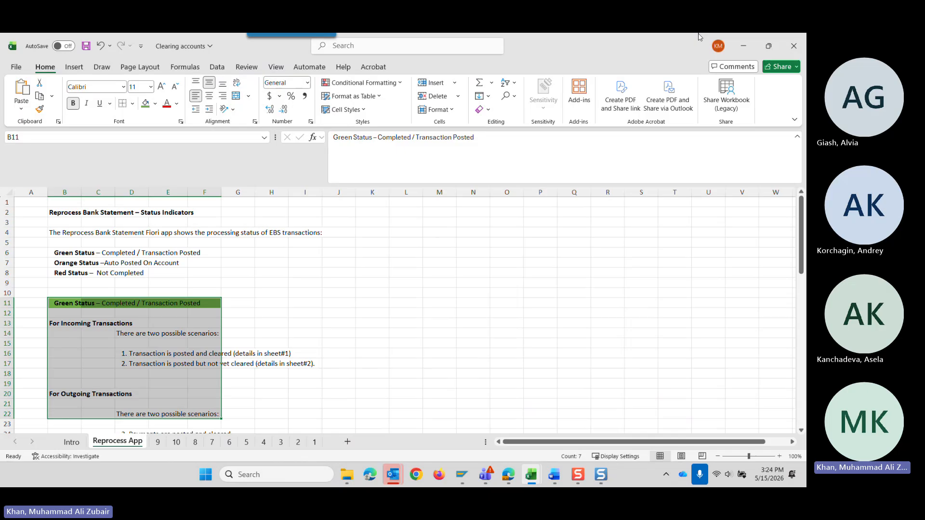
# Switch to SAP in the browser, view the Clear G/L Accounts results for account 13189110, and briefly recheck the workbook's Green Status section.
pyautogui.click(745, 46)
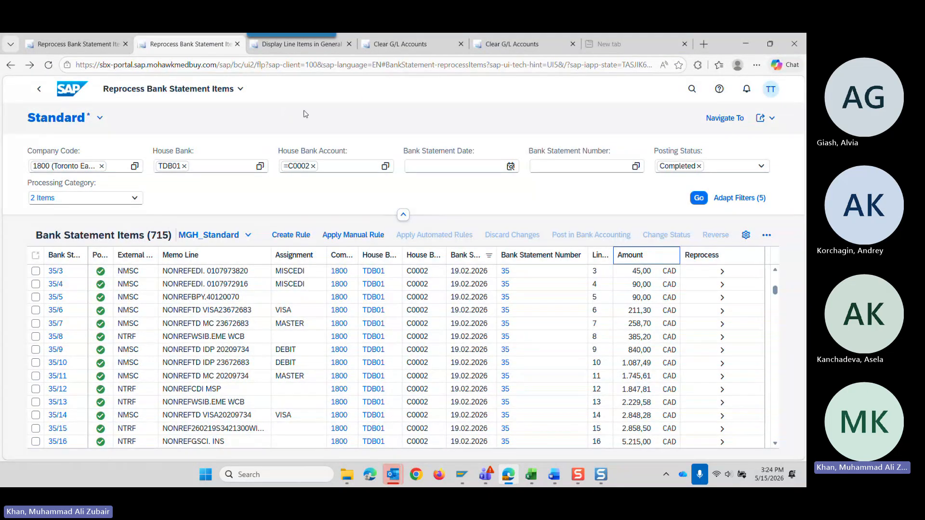
pyautogui.click(520, 45)
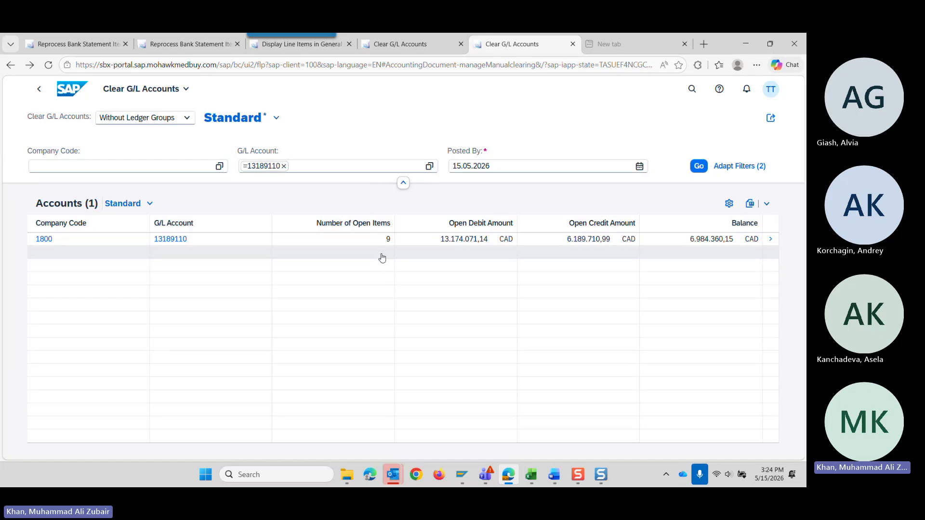
pyautogui.moveTo(532, 477)
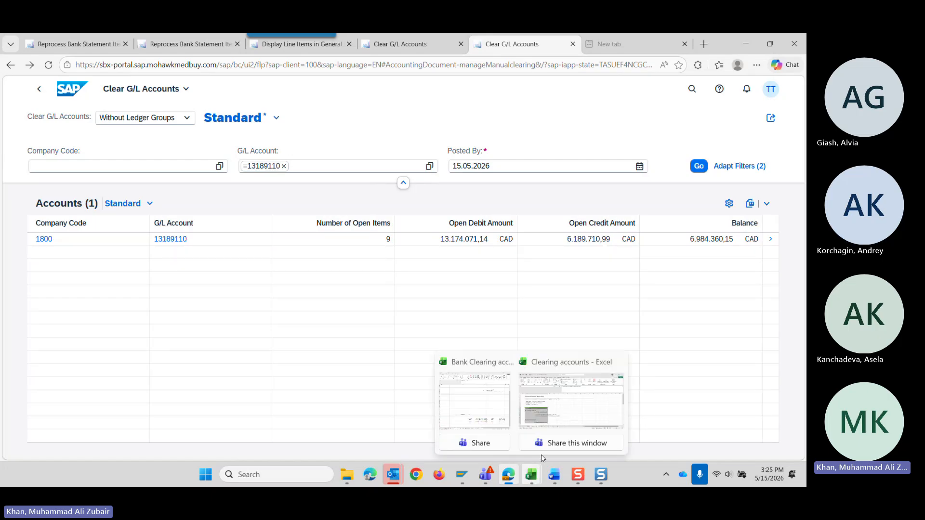
pyautogui.click(563, 416)
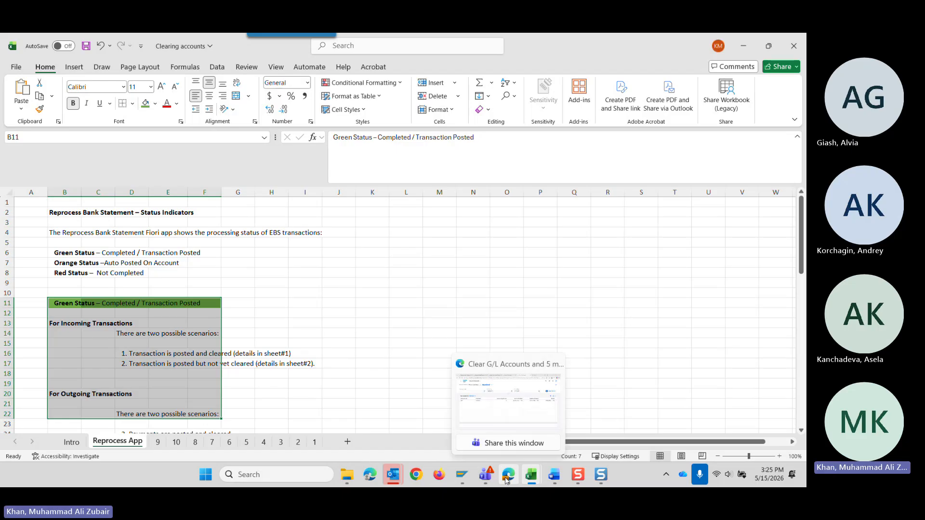
pyautogui.click(748, 44)
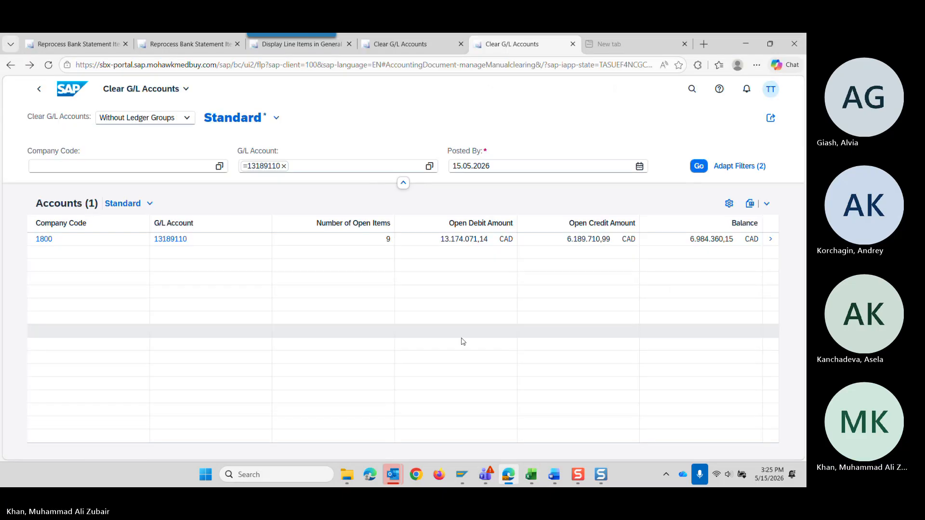
# Return to the Reprocess Bank Statement Items list and filter it by posting status Not Completed instead of Completed.
pyautogui.click(175, 48)
pyautogui.scroll(1, 291, 320)
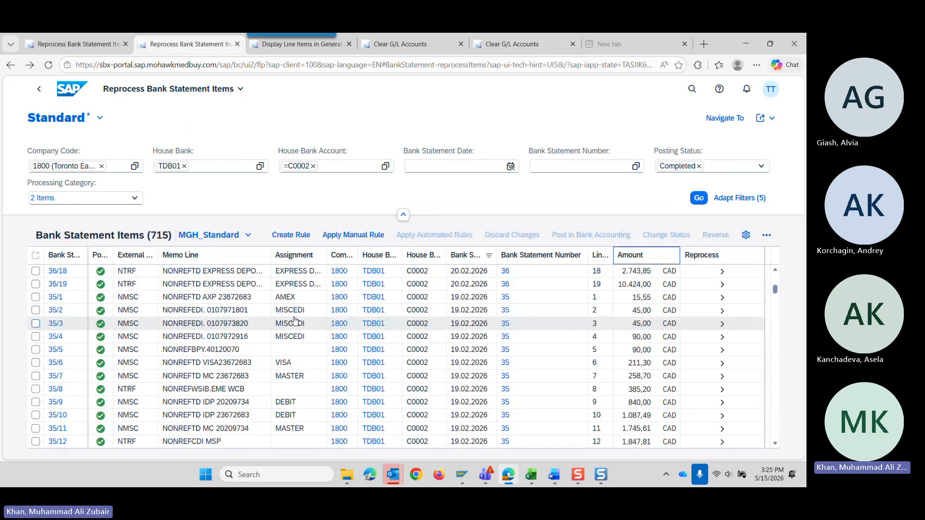
pyautogui.scroll(5, 698, 326)
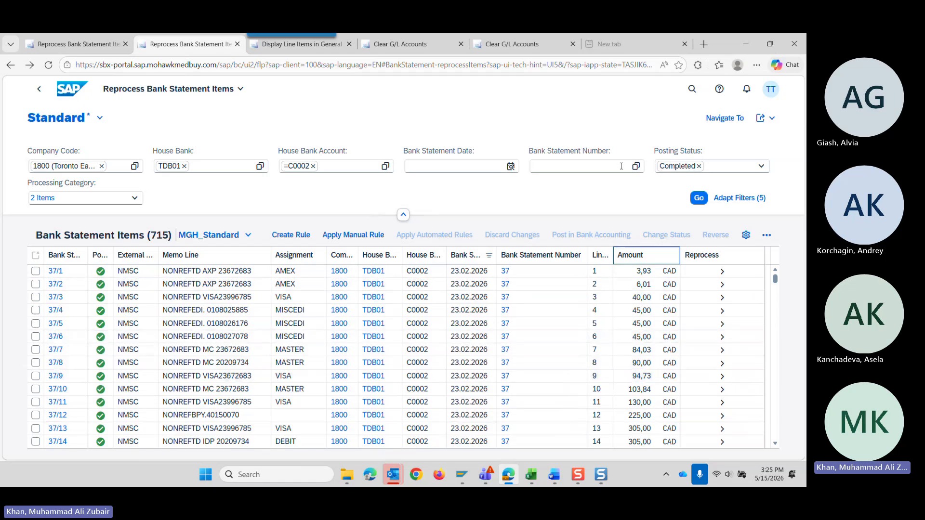
pyautogui.click(748, 172)
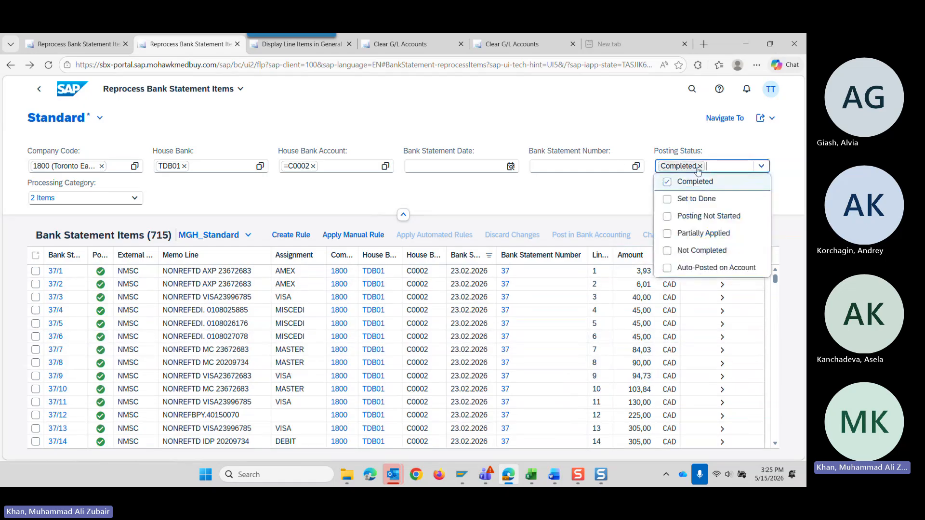
pyautogui.click(699, 166)
pyautogui.click(702, 249)
pyautogui.click(697, 198)
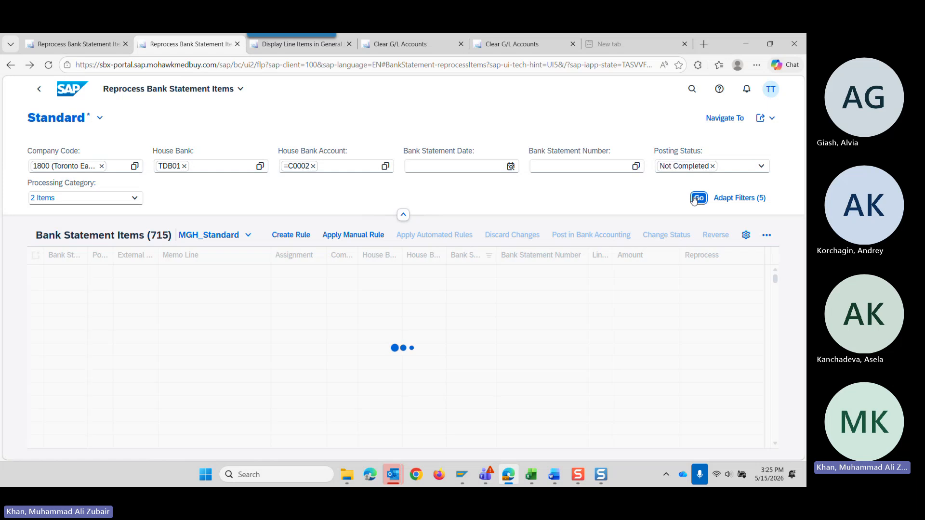
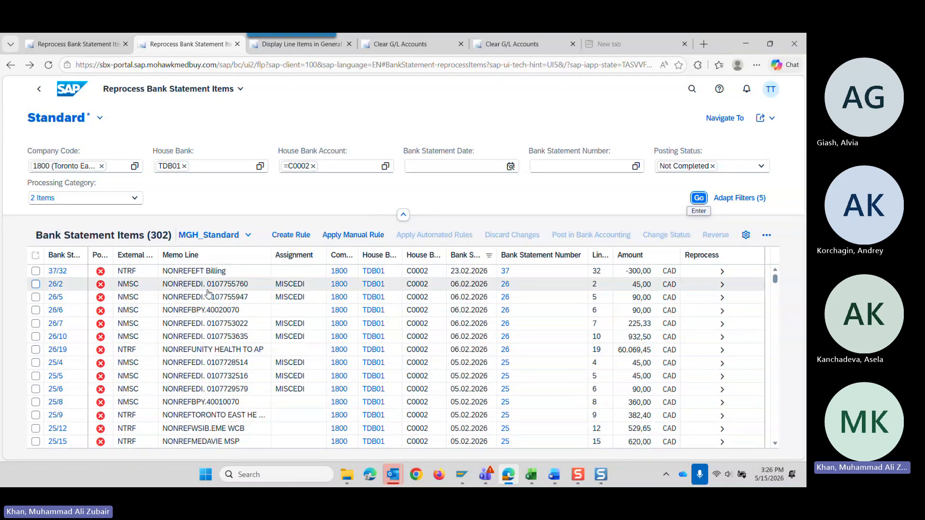
# Browse the Not Completed bank statement items, add house bank account C0002 (Business Bank) to the filter, and reload the list.
pyautogui.scroll(-4, 215, 357)
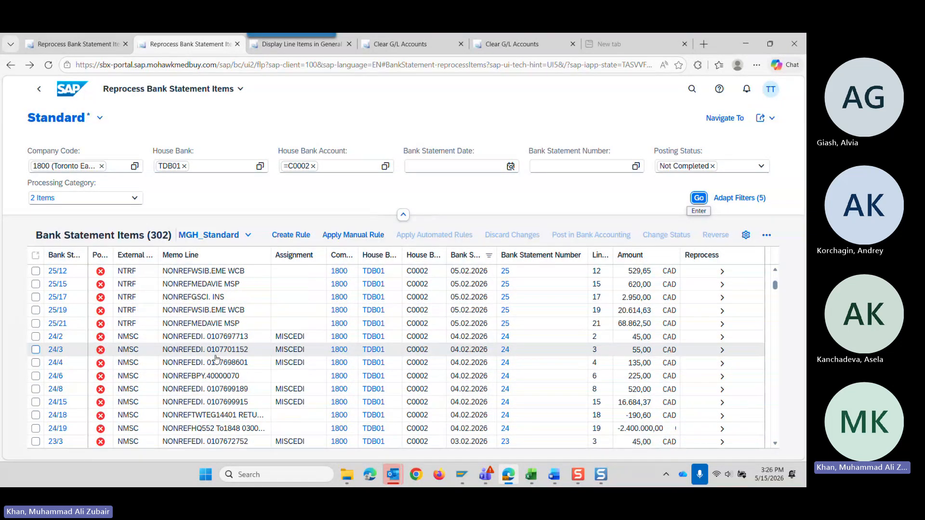
pyautogui.scroll(4, 215, 358)
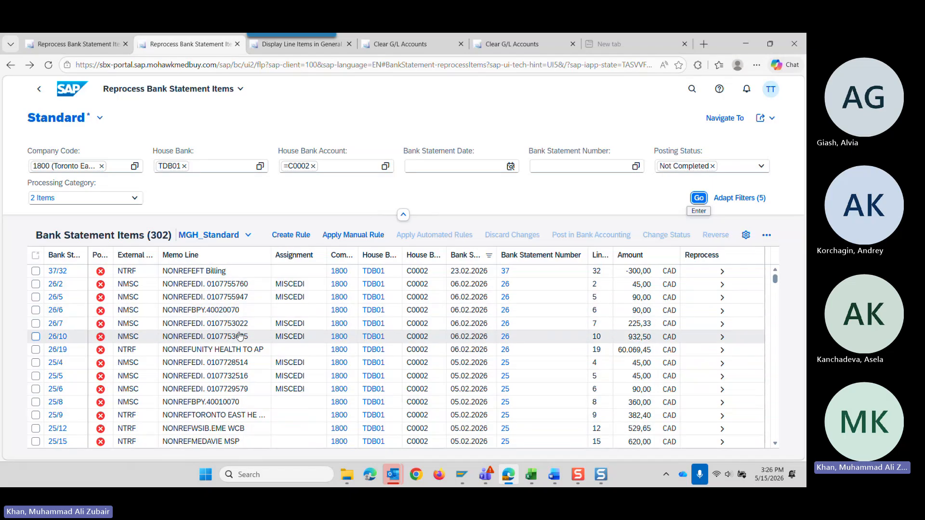
pyautogui.scroll(-3, 239, 422)
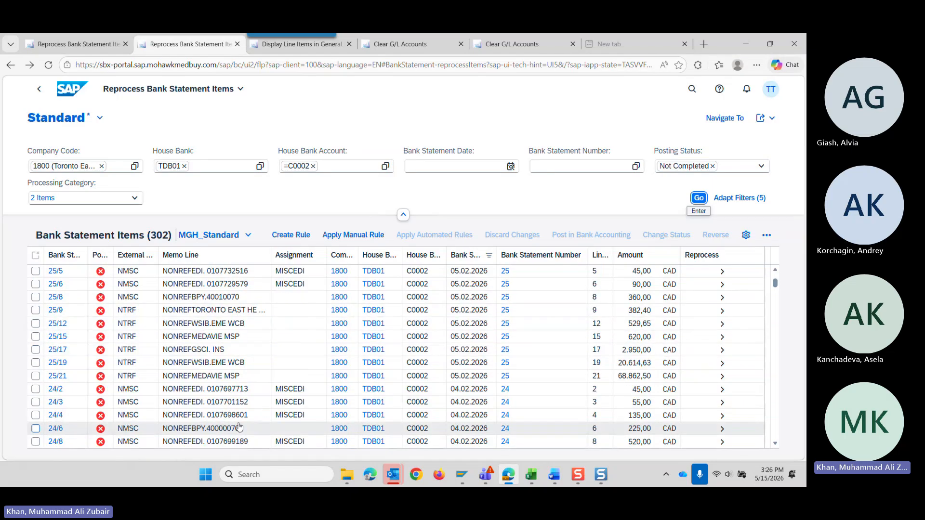
pyautogui.scroll(-3, 239, 422)
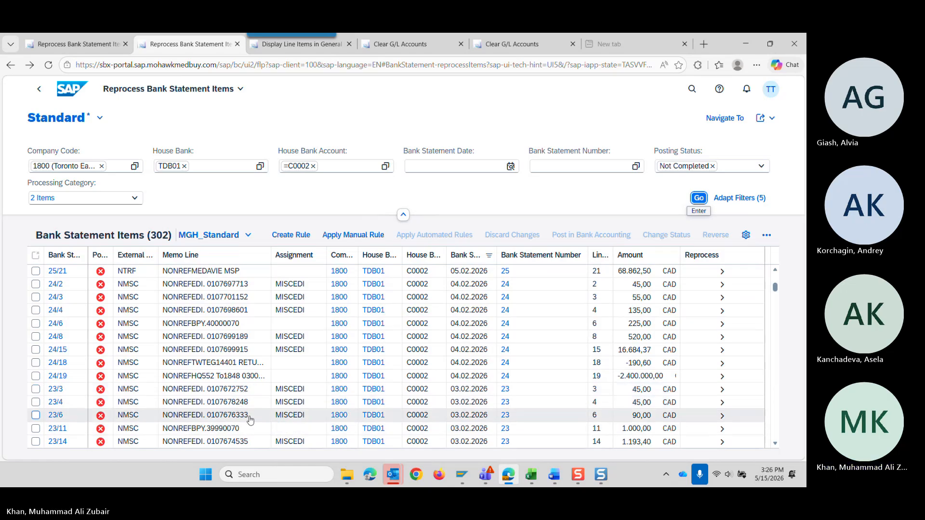
pyautogui.scroll(-3, 249, 420)
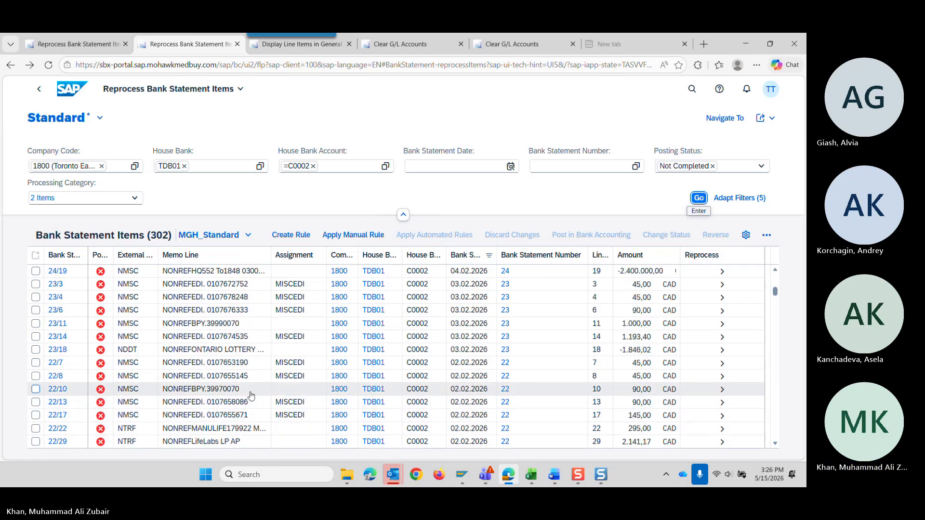
pyautogui.click(385, 167)
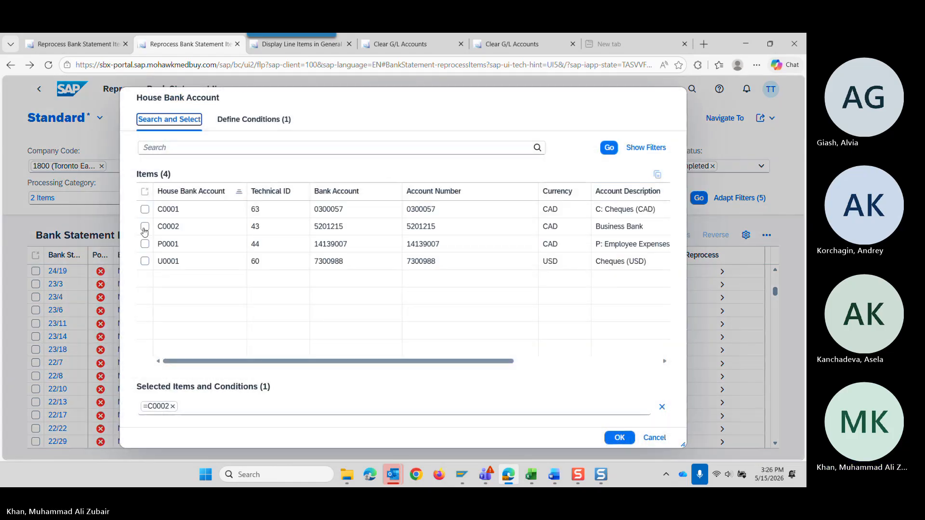
pyautogui.click(145, 226)
pyautogui.click(619, 438)
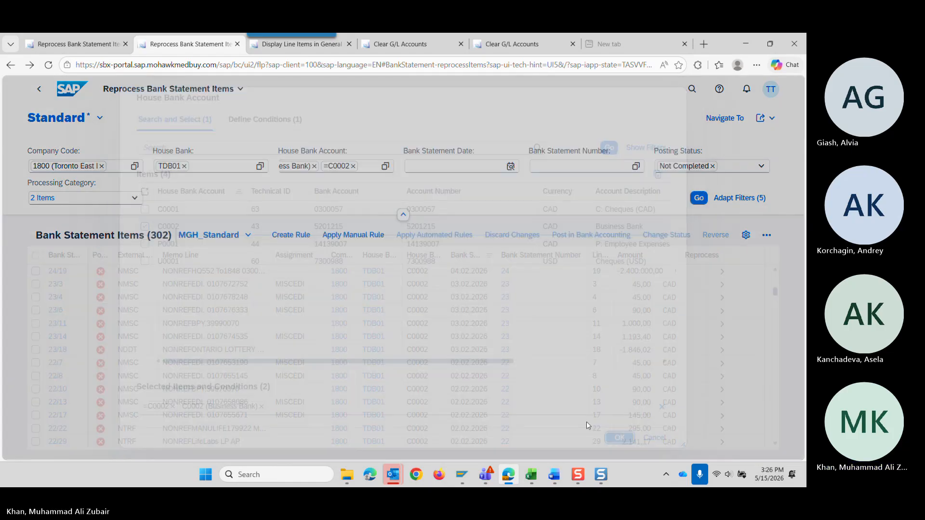
pyautogui.click(699, 198)
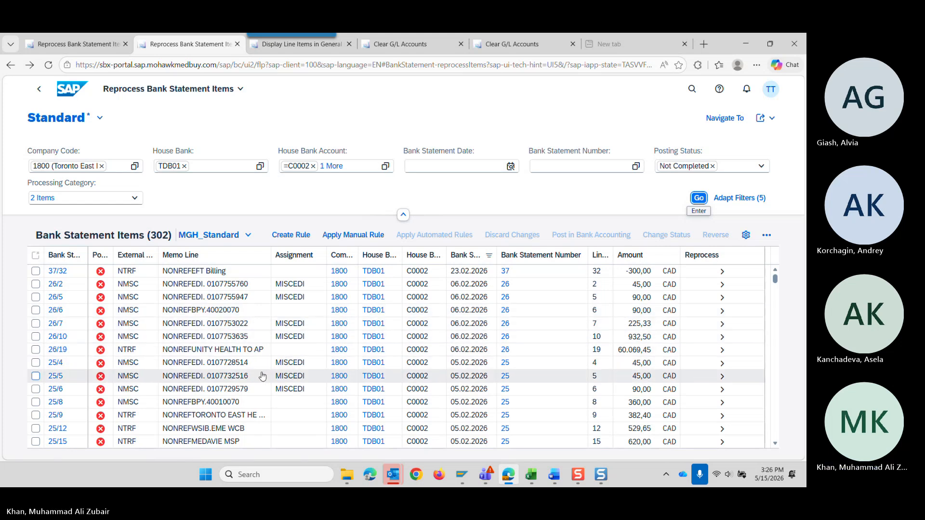
# Open bank statement item 22/46 of 02.02.2026, the TDMS STMT JAN BUS payment, for reprocessing.
pyautogui.scroll(-3, 255, 405)
pyautogui.scroll(-3, 250, 419)
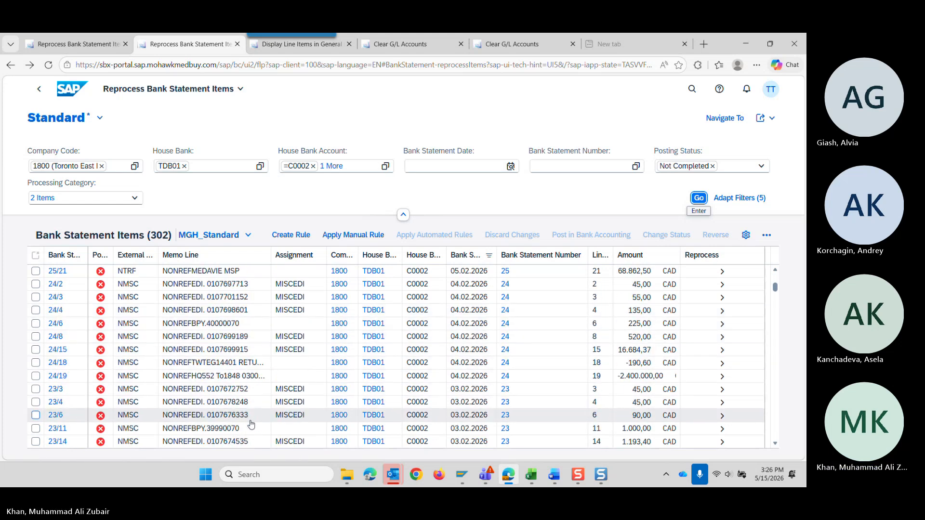
pyautogui.scroll(-15, 251, 423)
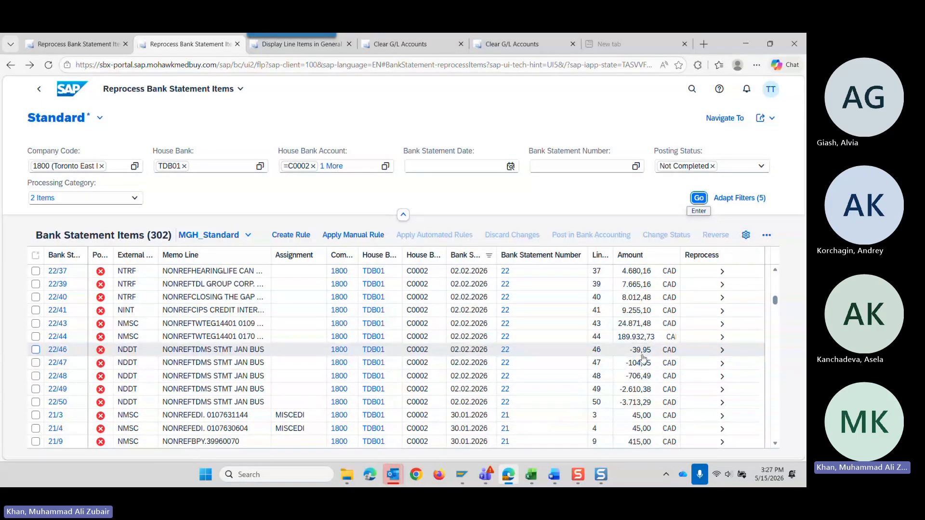
pyautogui.click(722, 350)
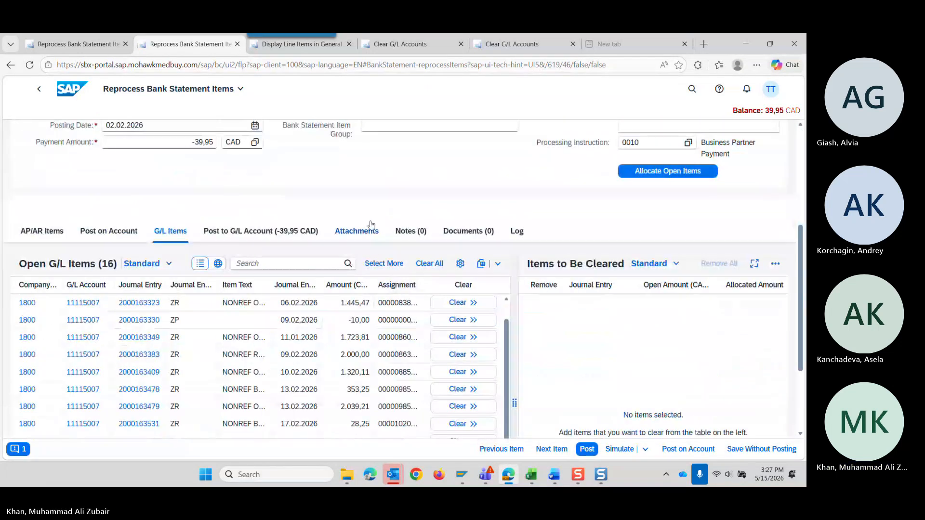
# Enter a debit of 39,95 CAD against G/L account 11115007 on the second G/L posting line.
pyautogui.click(246, 232)
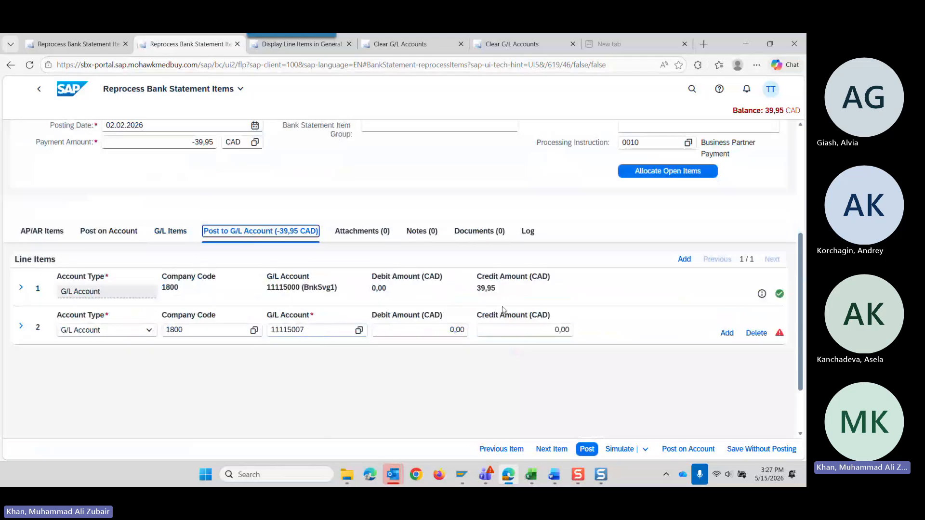
pyautogui.click(447, 332)
pyautogui.write('3')
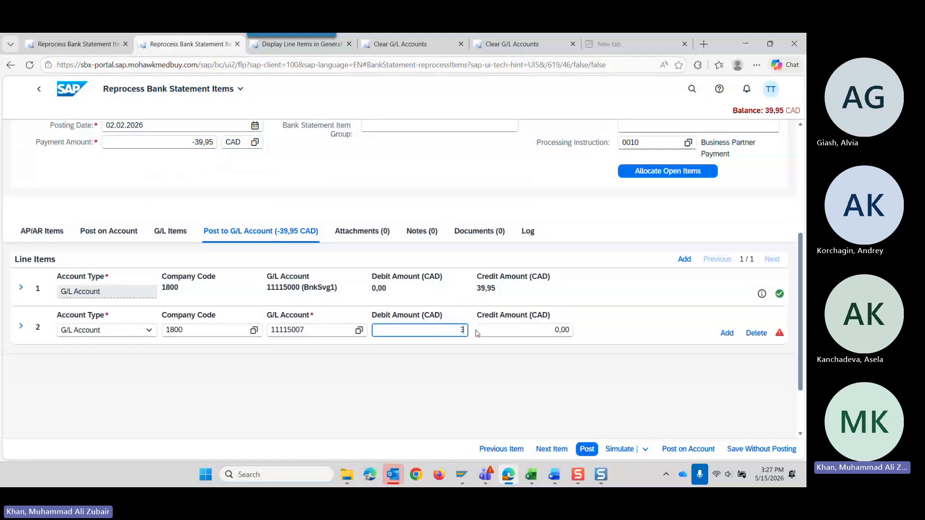
pyautogui.write('9,95')
pyautogui.press('Tab')
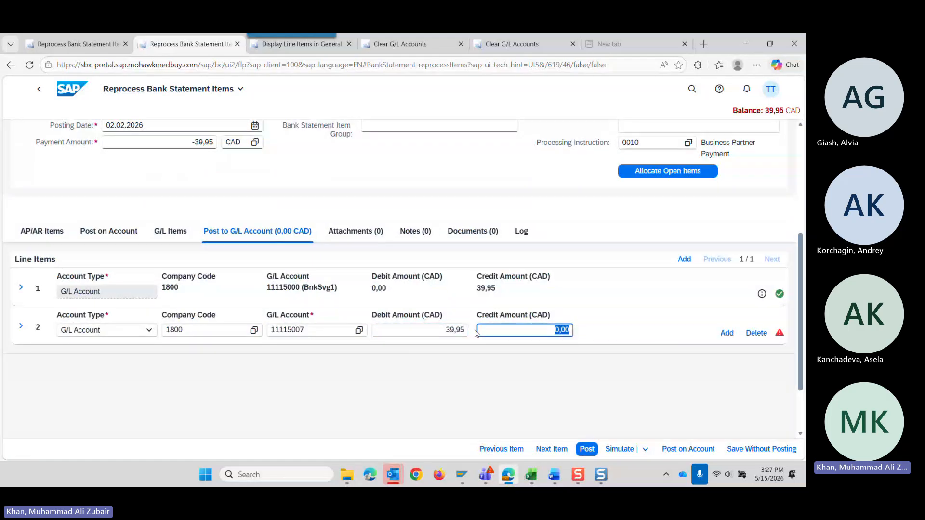
# Simulate the posting and review the journal entry's header details and its debit and credit lines.
pyautogui.click(619, 449)
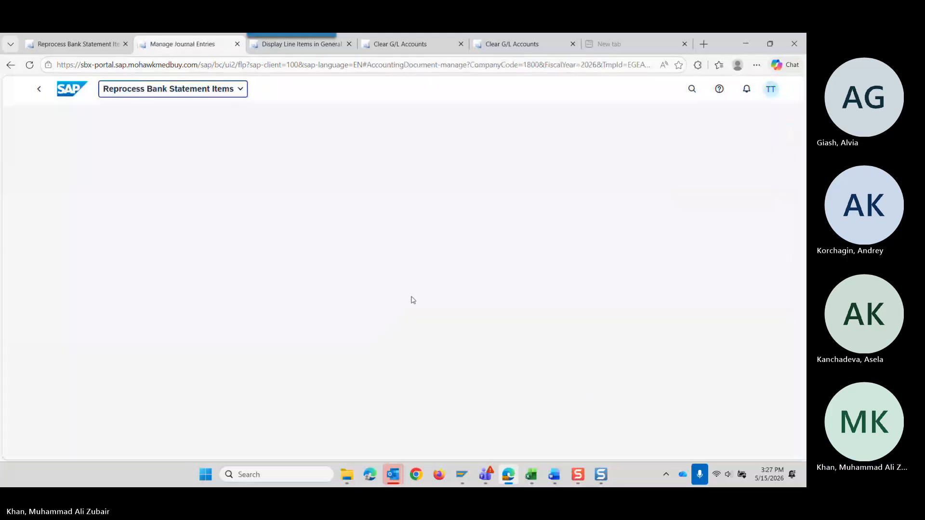
pyautogui.scroll(-2, 322, 308)
pyautogui.scroll(2, 323, 320)
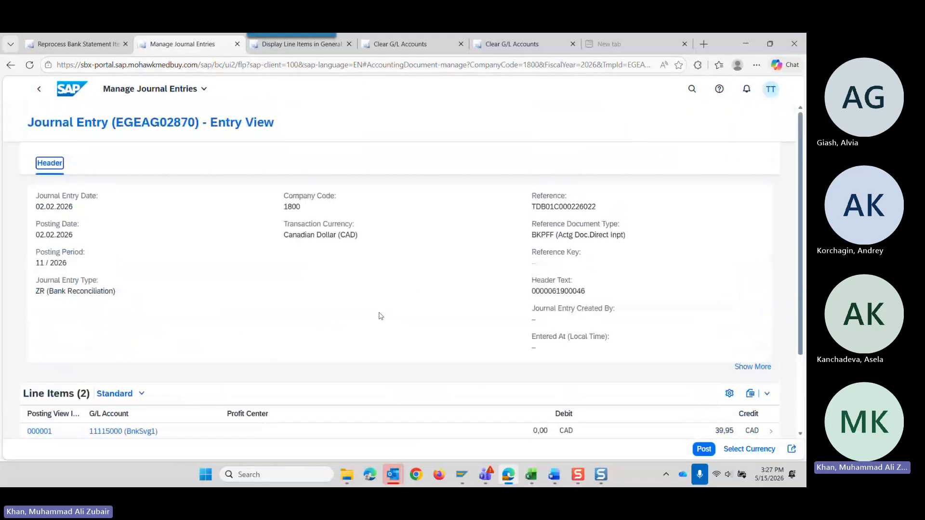
pyautogui.scroll(-2, 356, 248)
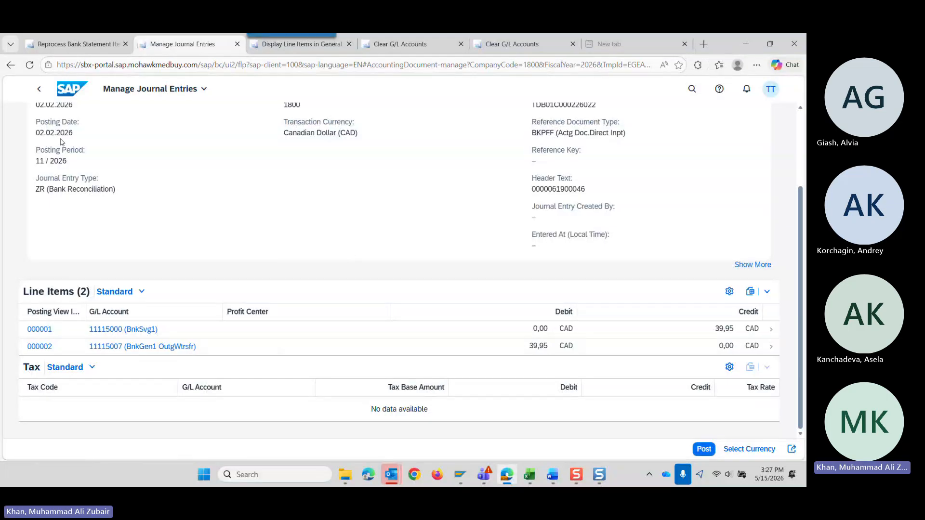
pyautogui.scroll(1, 462, 404)
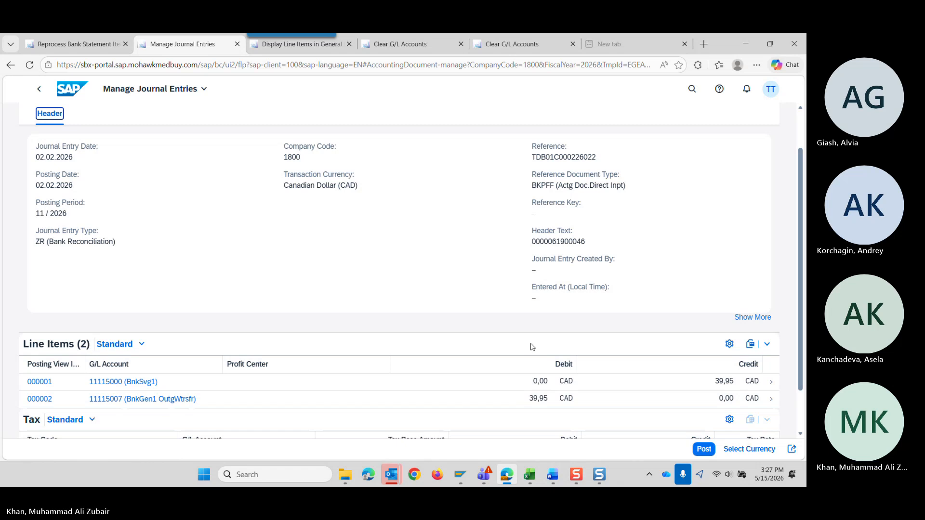
# Post the simulated journal entry and view the line items of the saved document.
pyautogui.click(705, 449)
pyautogui.click(703, 450)
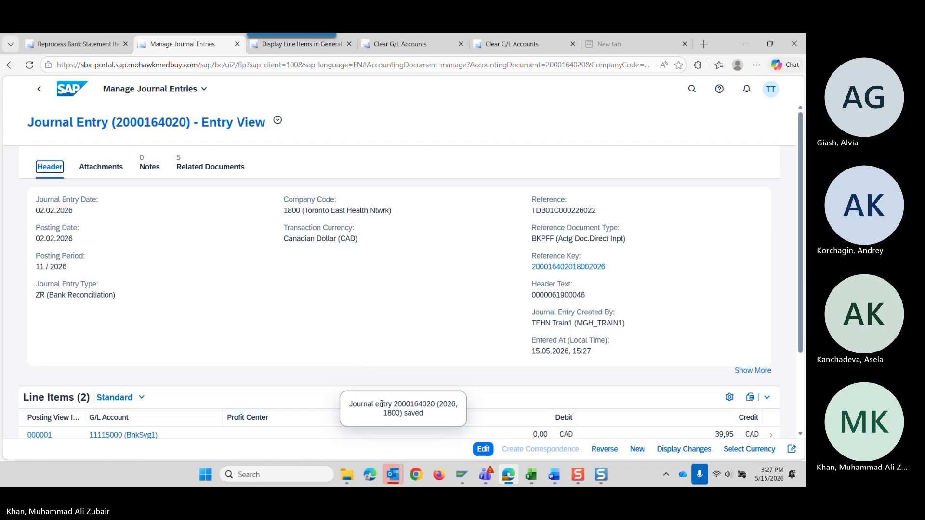
pyautogui.scroll(-2, 268, 325)
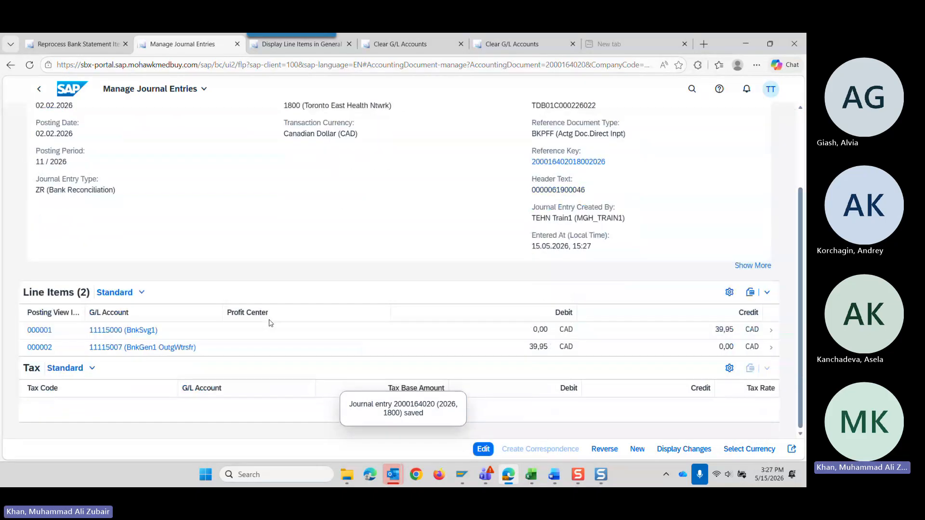
# Switch to the screen capture tool and take a region capture of the posted journal entry, including its line items.
pyautogui.click(578, 475)
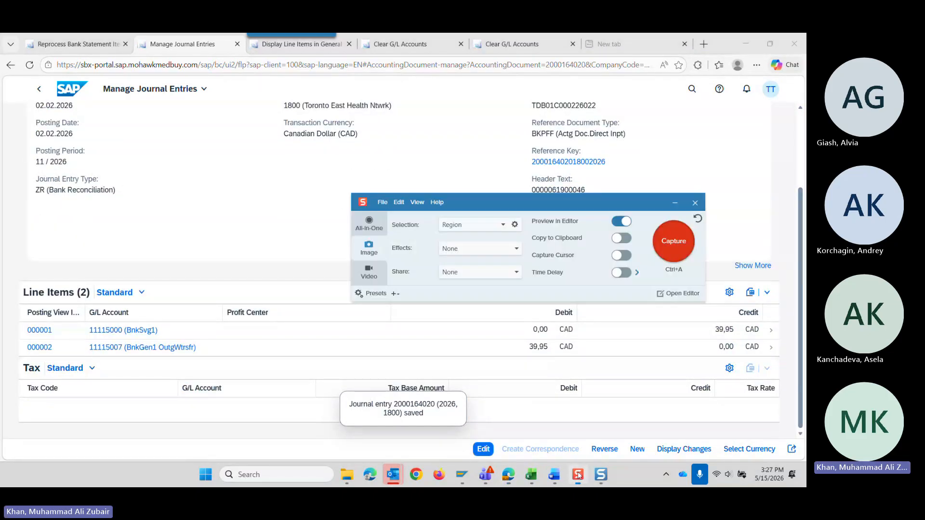
pyautogui.click(673, 241)
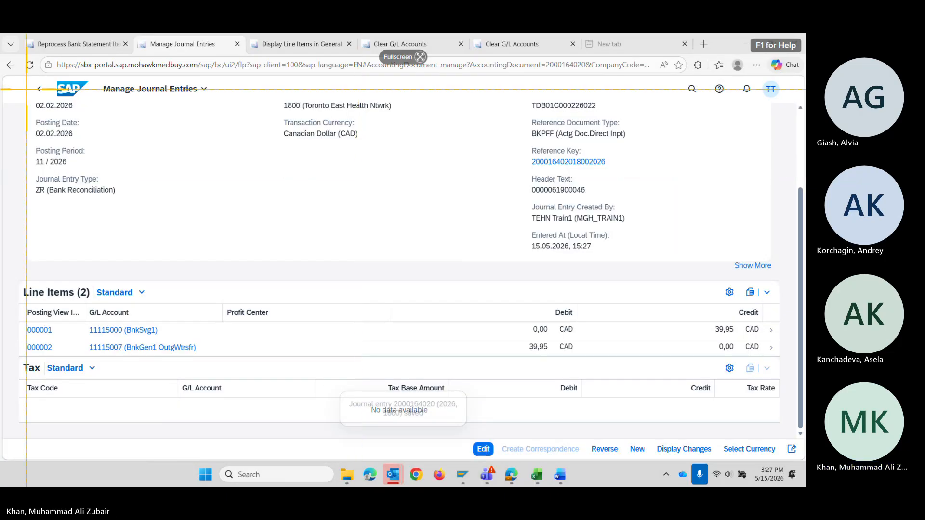
pyautogui.moveTo(5, 80); pyautogui.dragTo(788, 438)
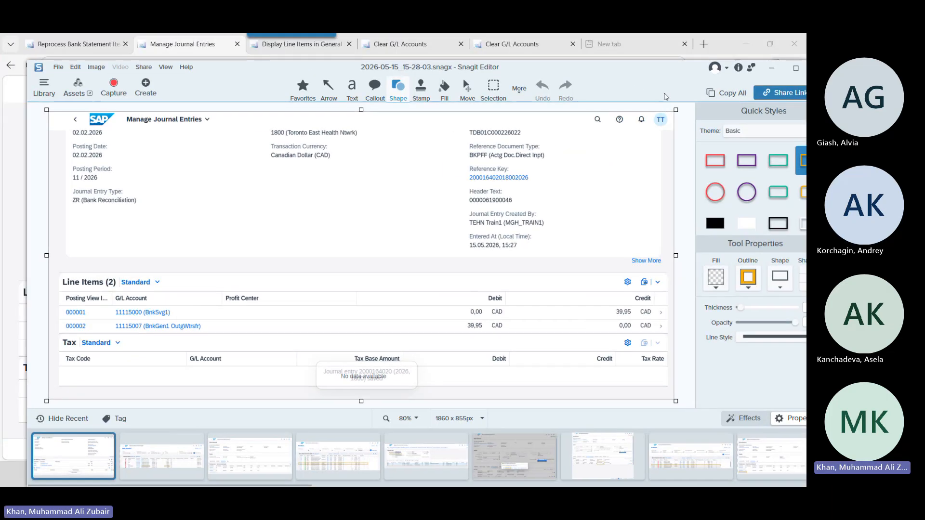
pyautogui.moveTo(666, 97); pyautogui.dragTo(806, 270)
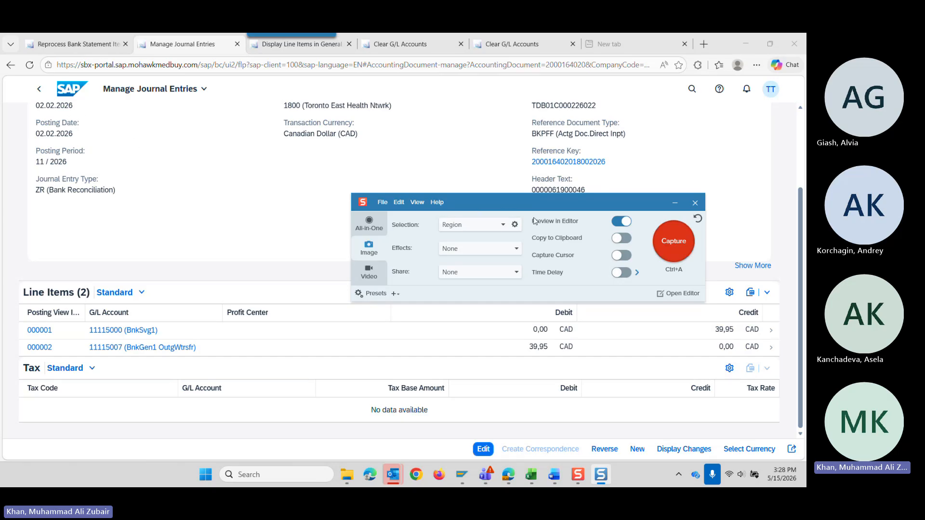
pyautogui.moveTo(521, 204); pyautogui.dragTo(513, 160)
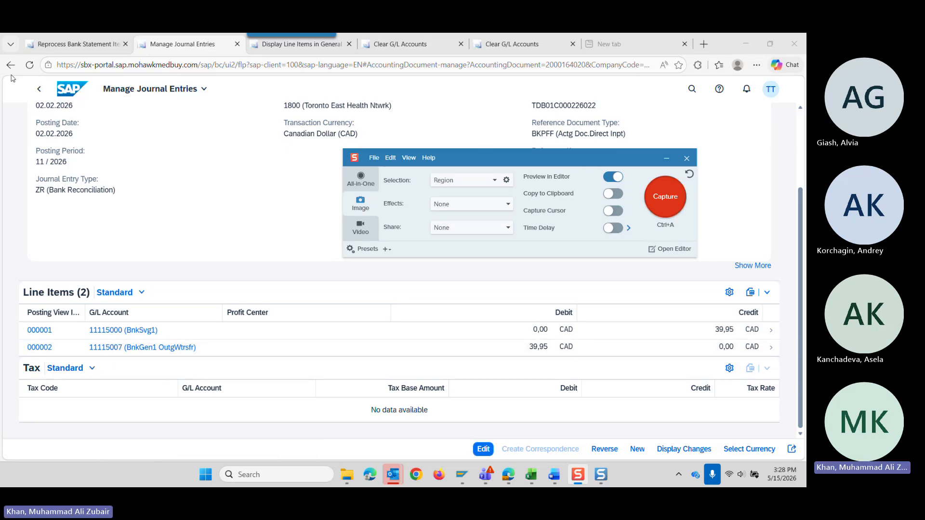
# Check the item list in the other open Reprocess Bank Statement Items page, and return to the posted journal entry.
pyautogui.moveTo(64, 45)
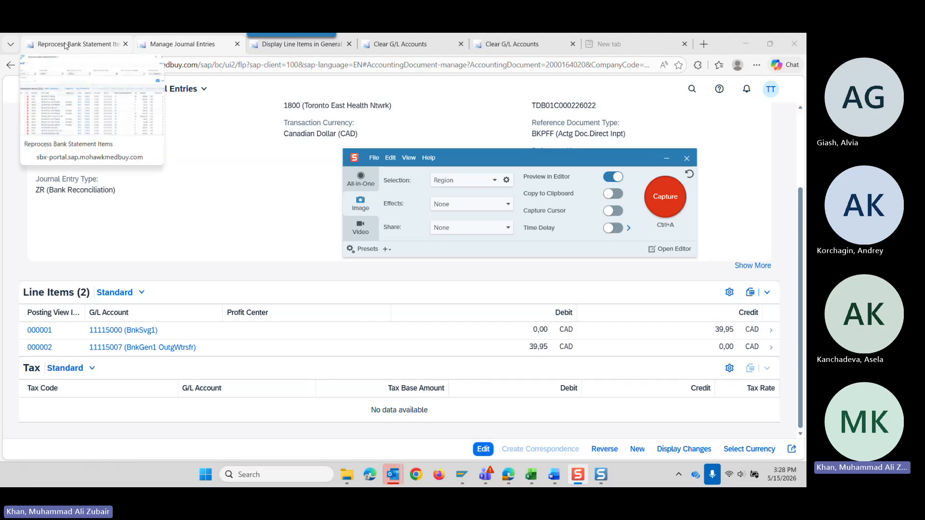
pyautogui.click(64, 44)
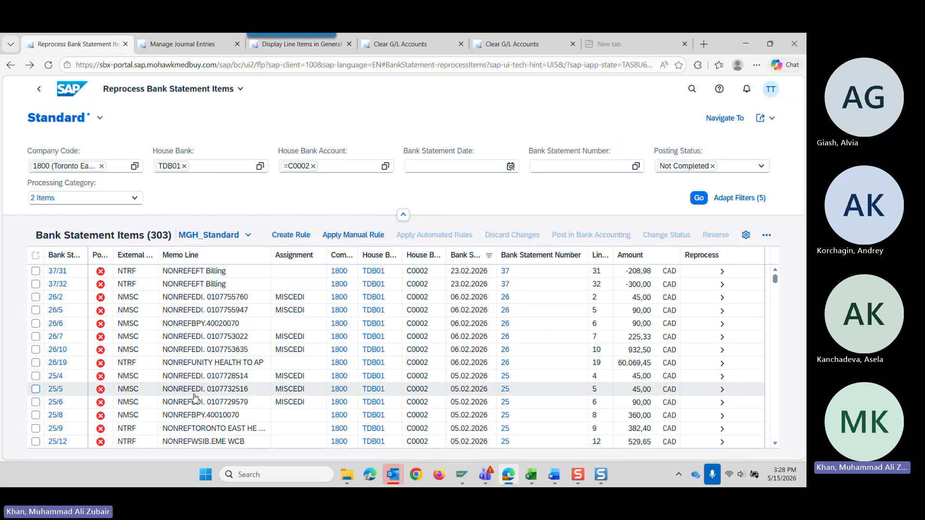
pyautogui.click(183, 45)
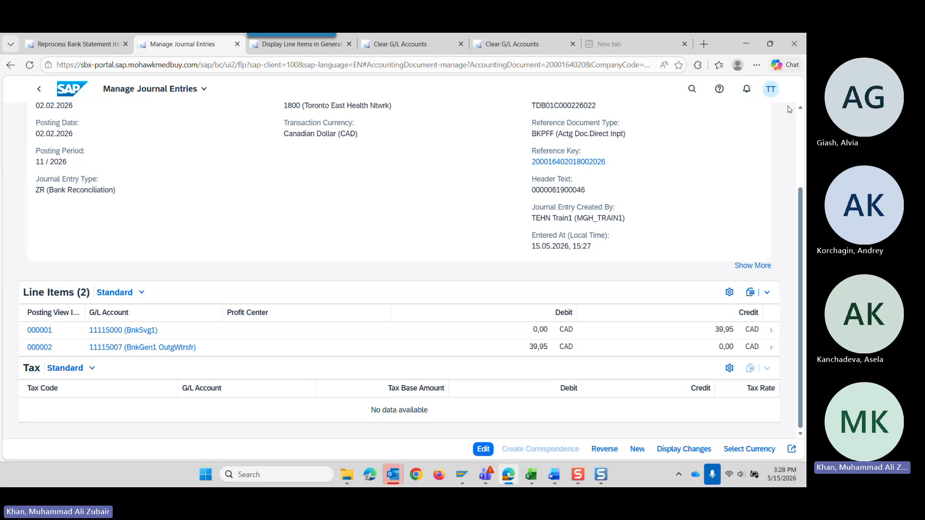
# Search the apps for "reproc" and open Reprocess Bank Statement Items in place of the journal entry.
pyautogui.click(691, 90)
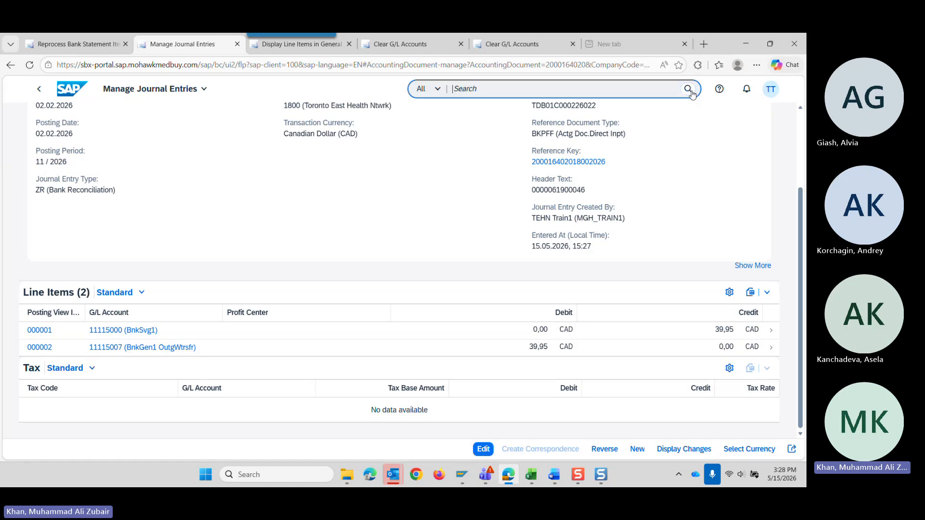
pyautogui.write('re[')
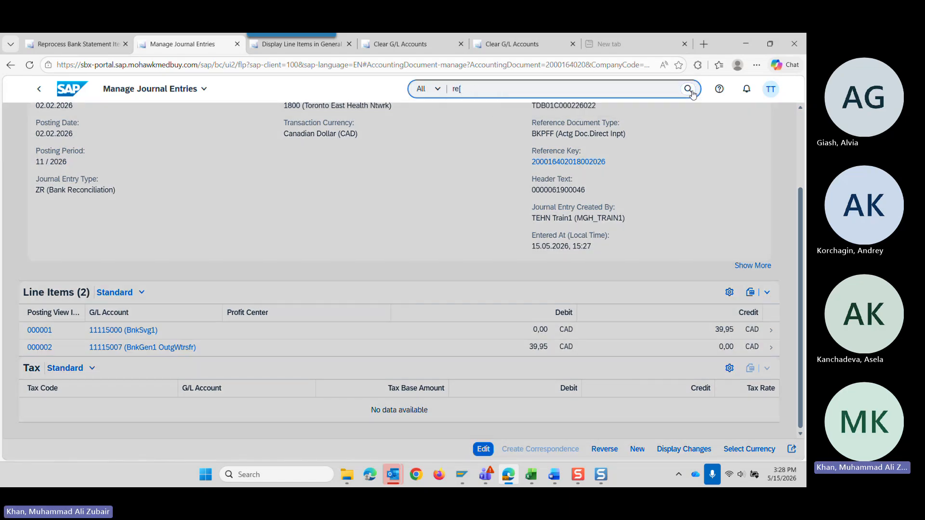
pyautogui.write('roc')
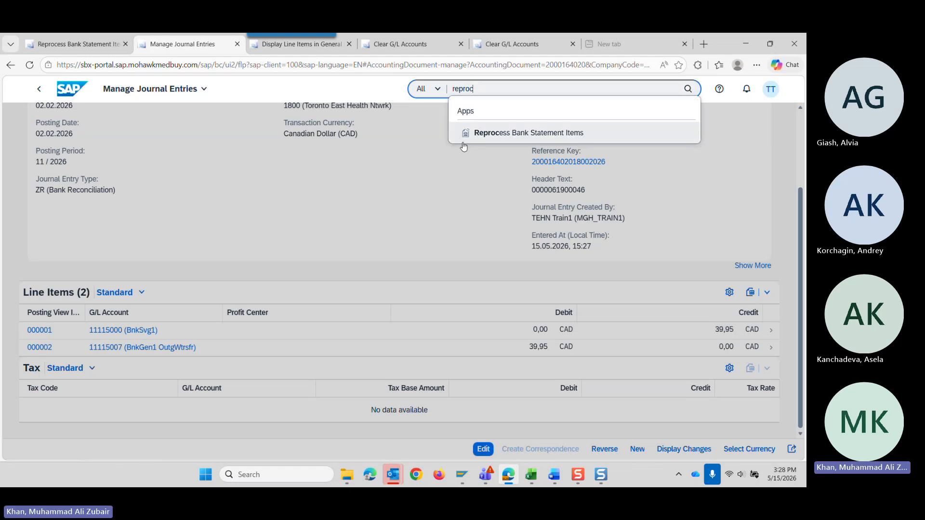
pyautogui.click(484, 132)
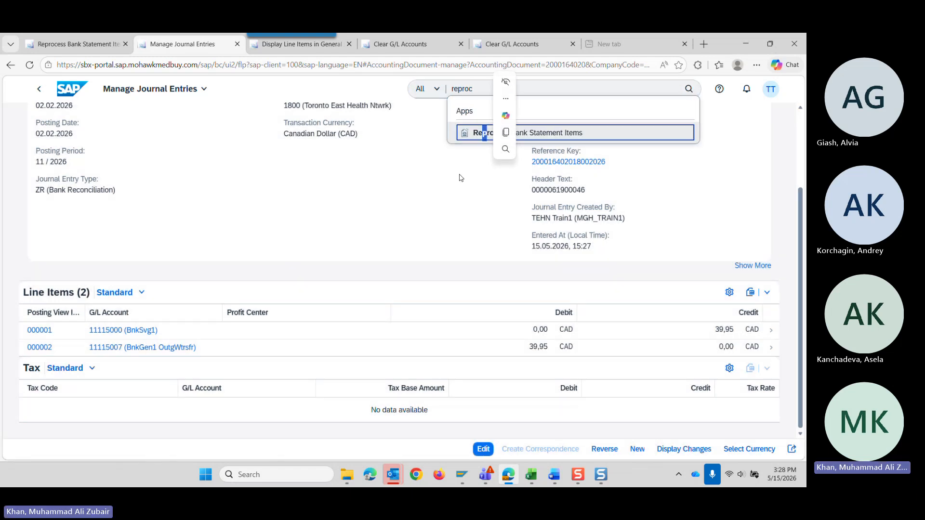
pyautogui.click(480, 137)
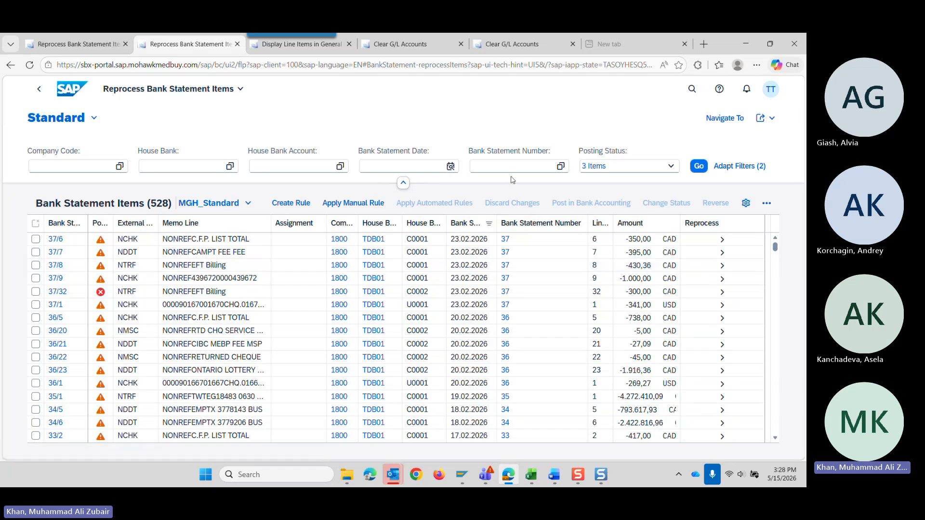
# Set the House Bank Account filter to C0002 (Business Bank).
pyautogui.click(340, 167)
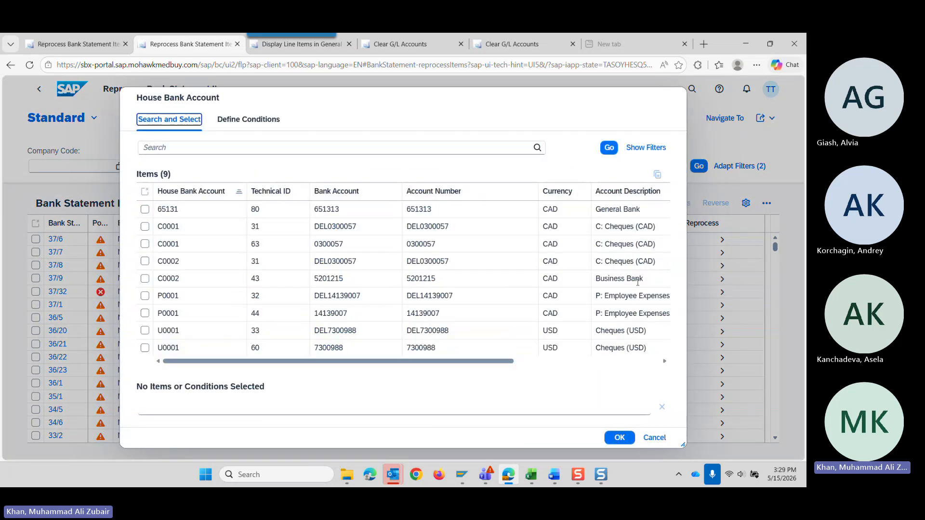
pyautogui.click(144, 279)
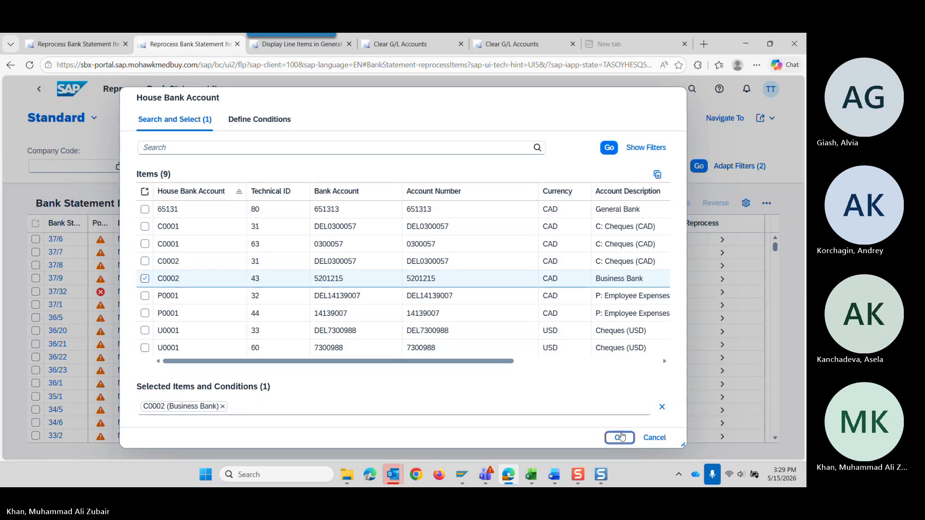
pyautogui.click(619, 437)
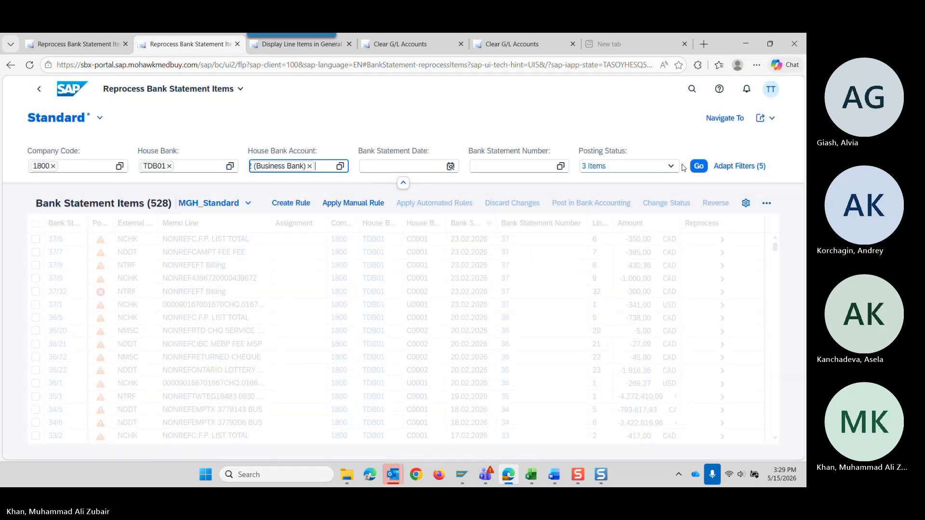
# Limit the Posting Status filter to Completed only and load the matching bank statement items.
pyautogui.click(670, 166)
pyautogui.click(602, 181)
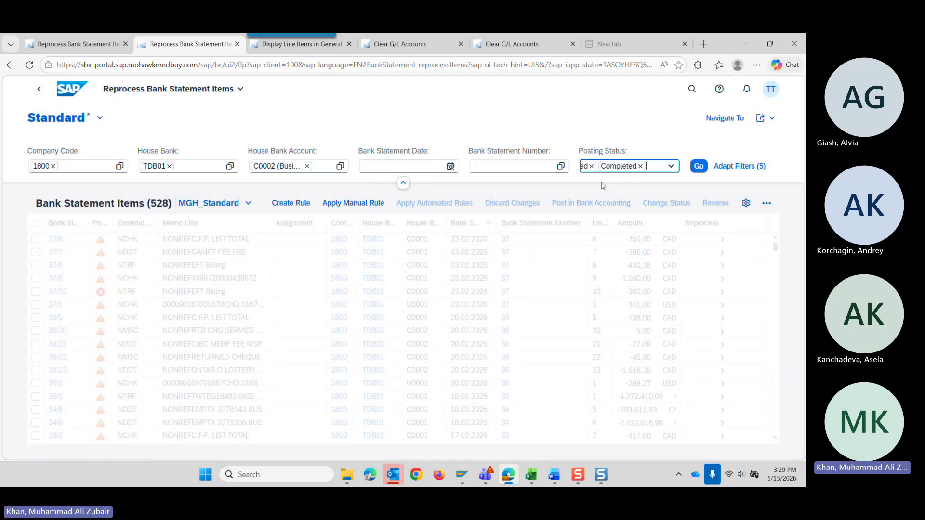
pyautogui.click(672, 168)
pyautogui.click(592, 216)
pyautogui.click(593, 251)
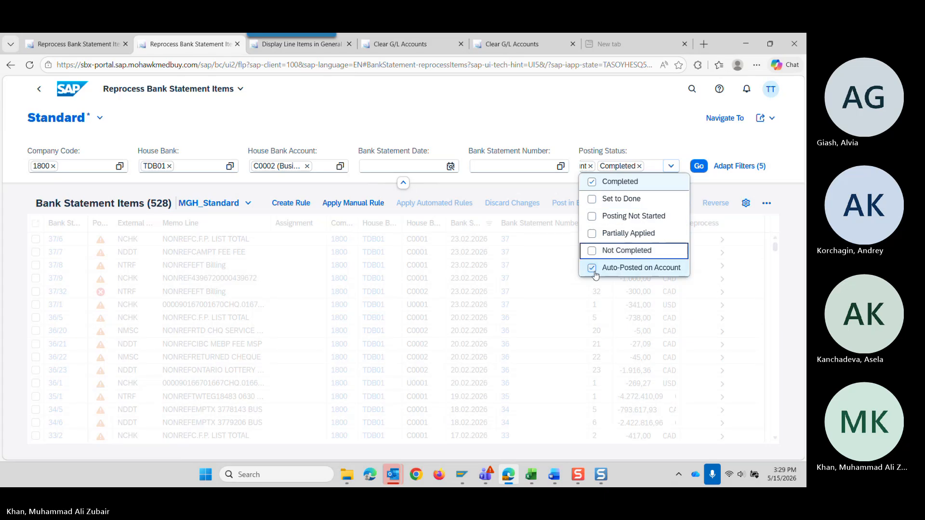
pyautogui.click(592, 269)
pyautogui.click(693, 167)
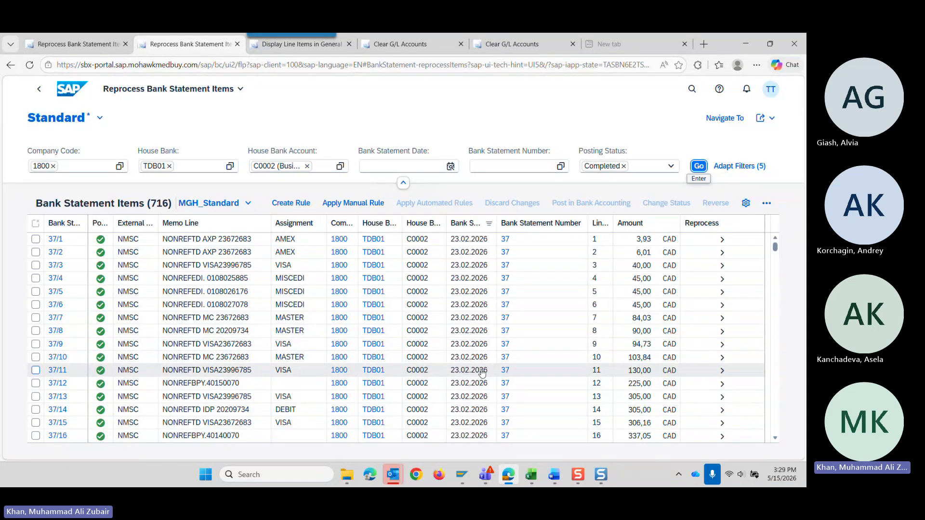
# Look through the completed bank statement items back to the statement dated 02.02.2026, checking their amounts.
pyautogui.scroll(-10, 481, 373)
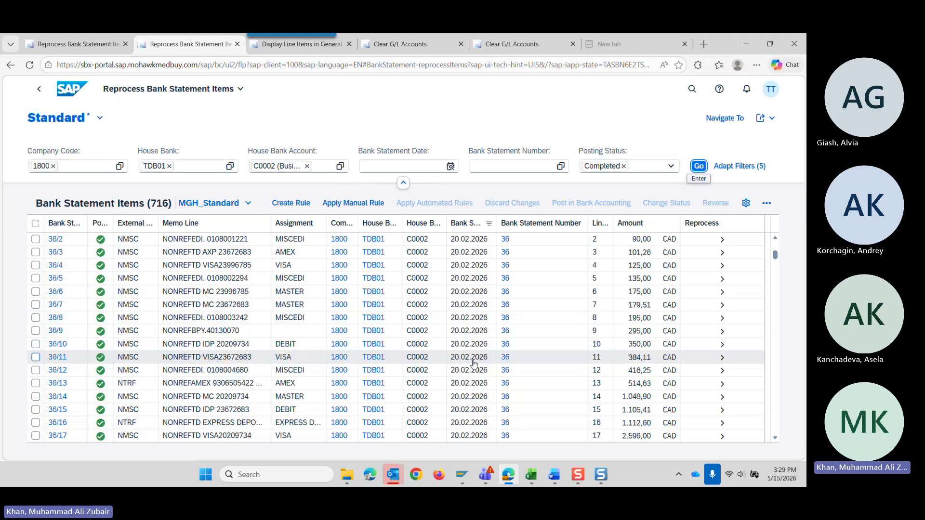
pyautogui.scroll(-12, 473, 365)
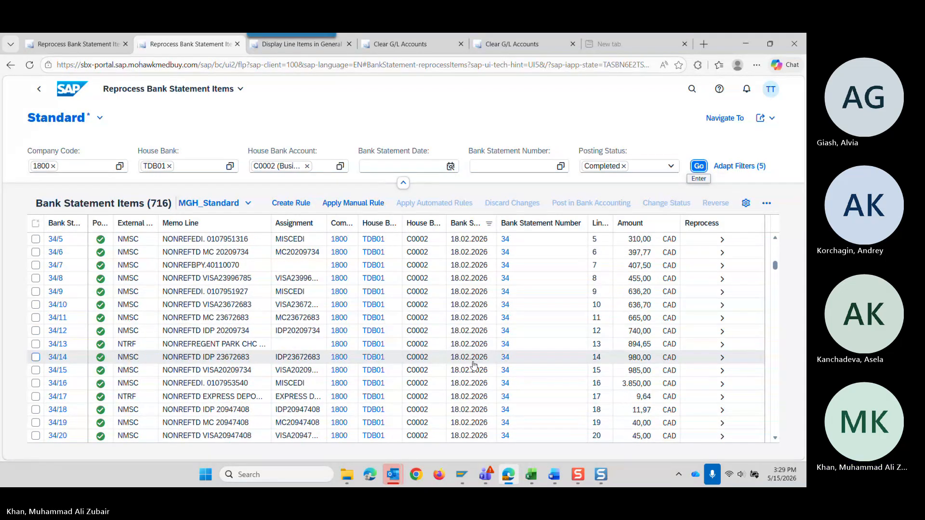
pyautogui.scroll(-12, 475, 365)
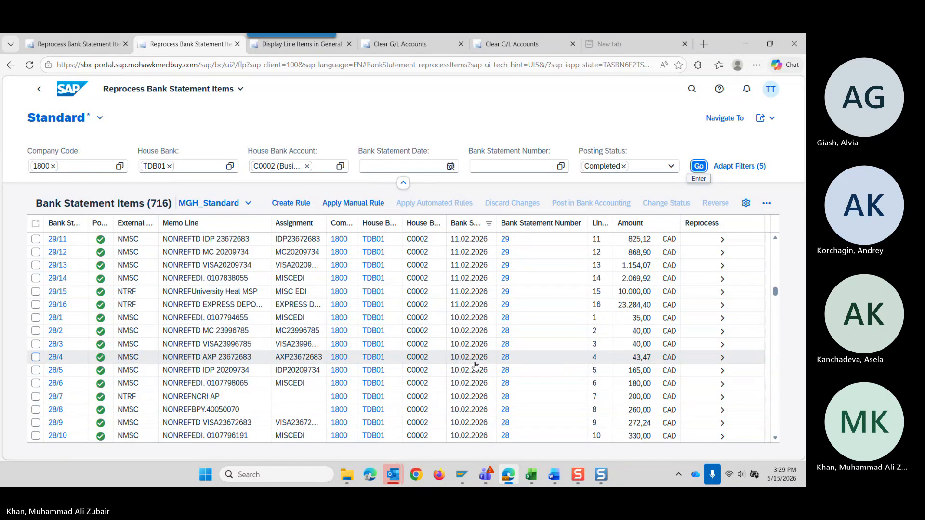
pyautogui.scroll(-6, 476, 366)
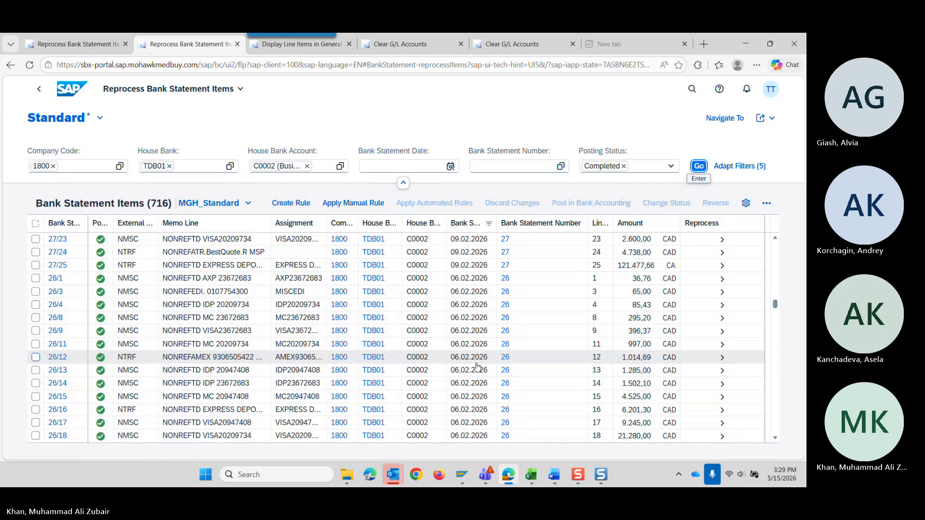
pyautogui.scroll(-12, 477, 366)
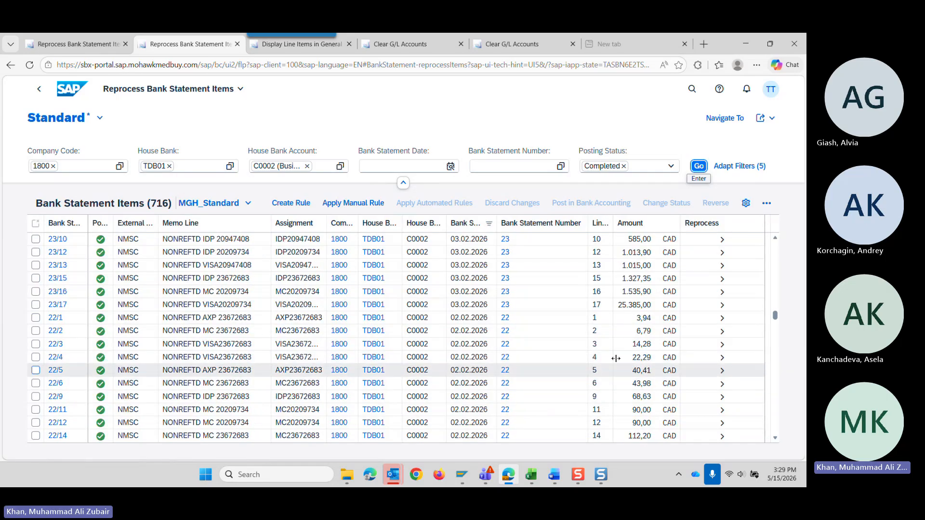
pyautogui.scroll(-3, 642, 344)
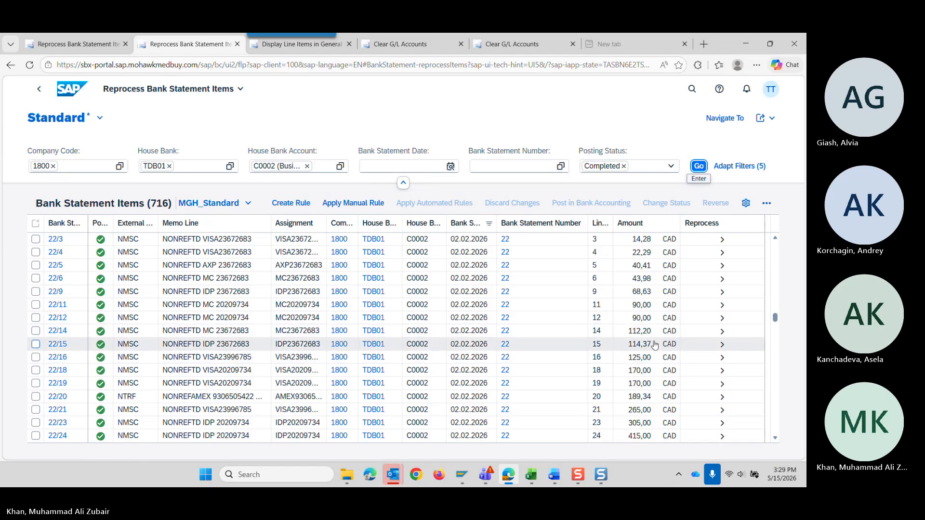
pyautogui.scroll(-3, 658, 340)
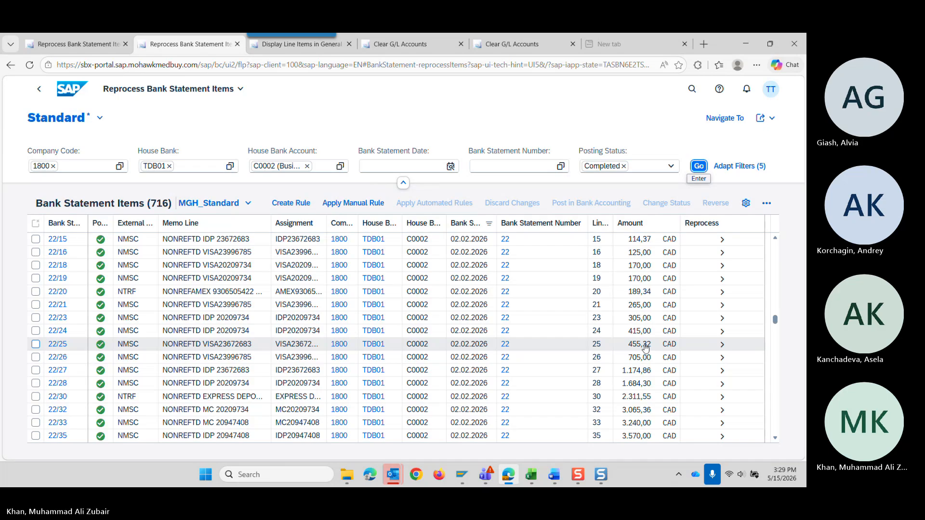
pyautogui.scroll(2, 646, 348)
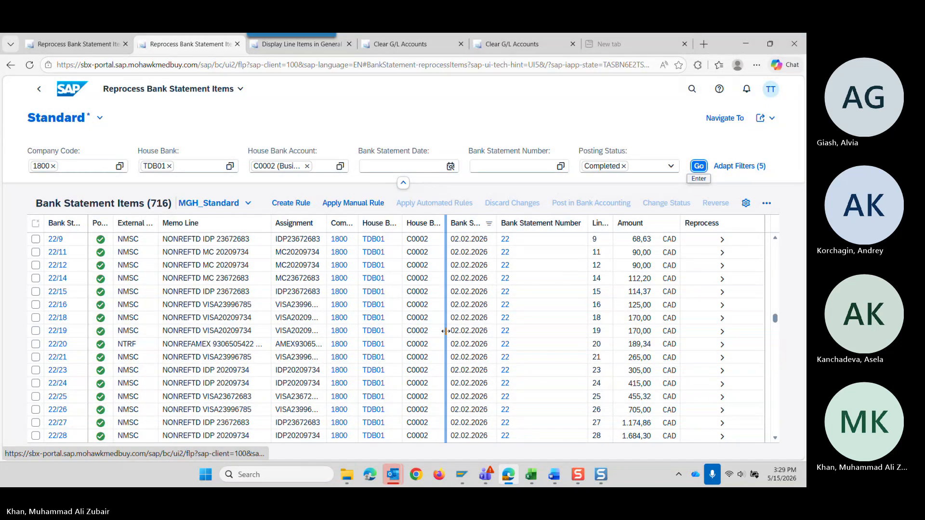
pyautogui.scroll(2, 628, 338)
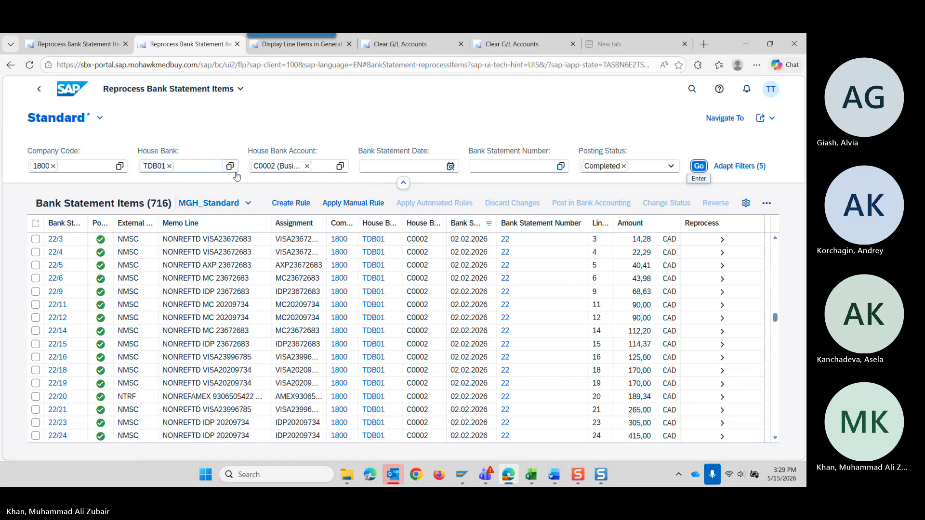
# Clear the House Bank filter, reconfirm C0002 (Business Bank) as the house bank account, and reload the items.
pyautogui.click(169, 165)
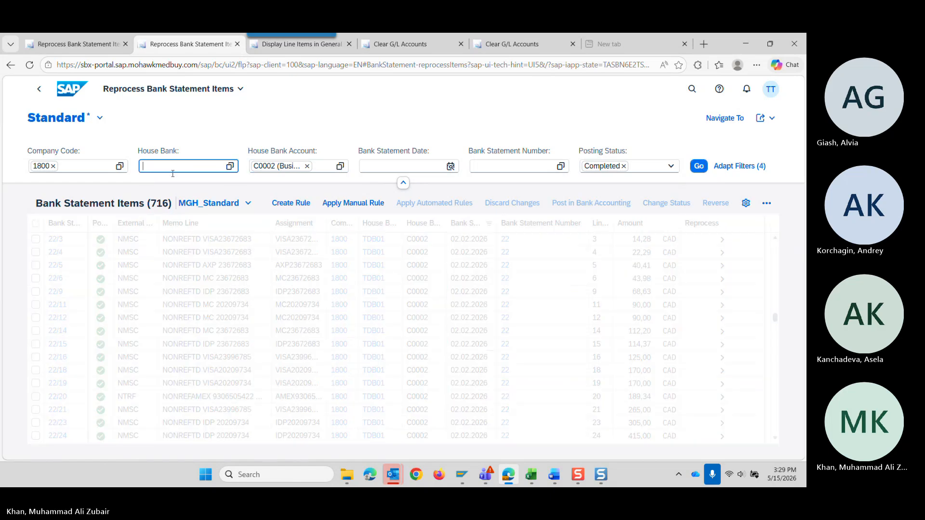
pyautogui.click(340, 166)
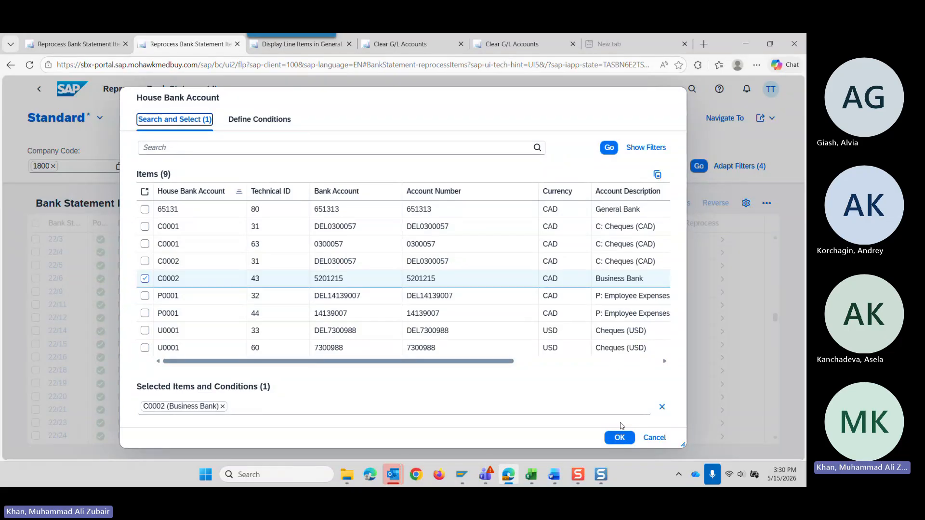
pyautogui.click(620, 437)
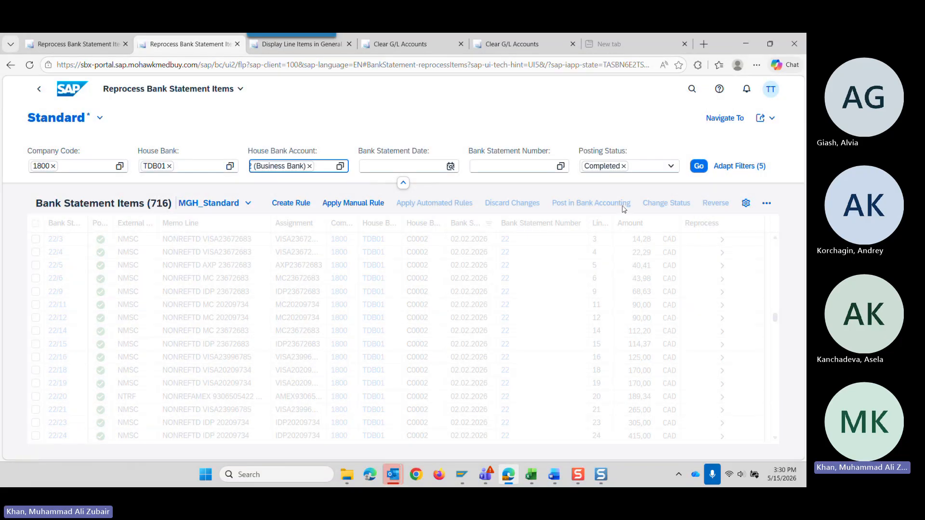
pyautogui.click(340, 166)
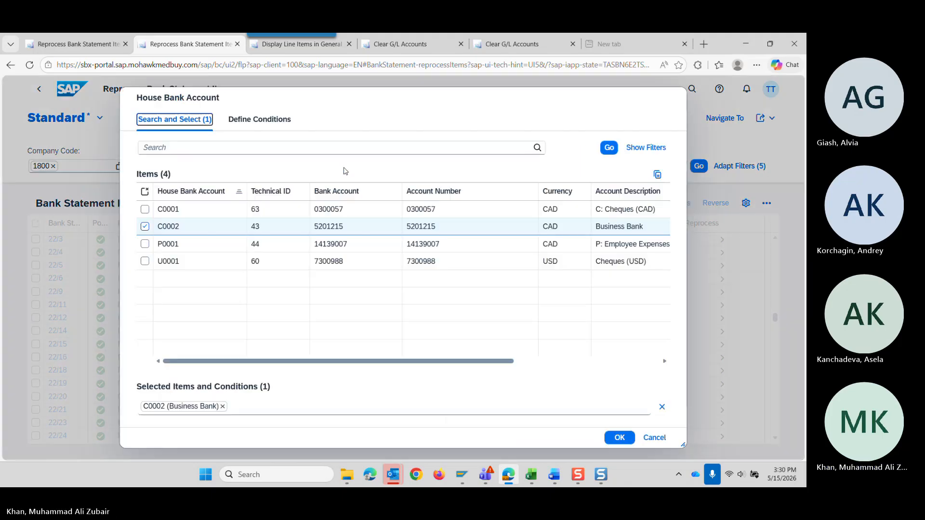
pyautogui.click(619, 437)
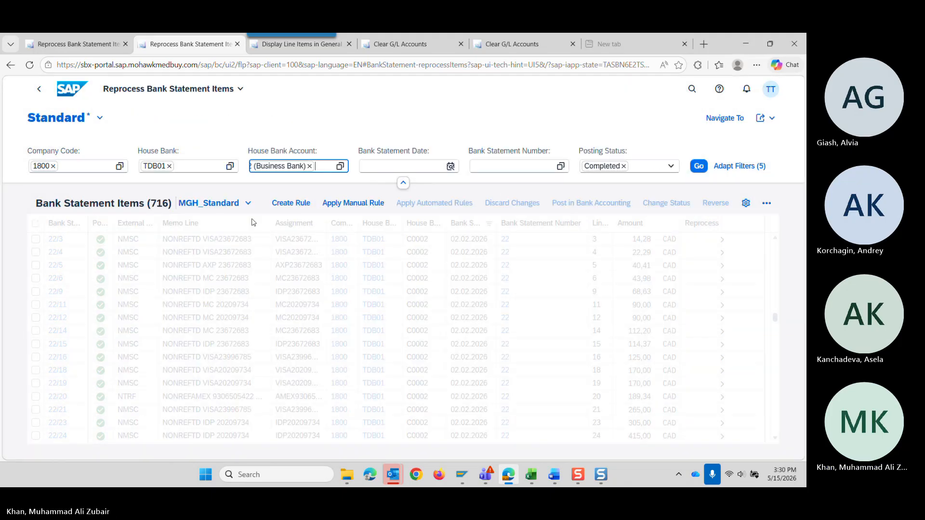
pyautogui.click(698, 166)
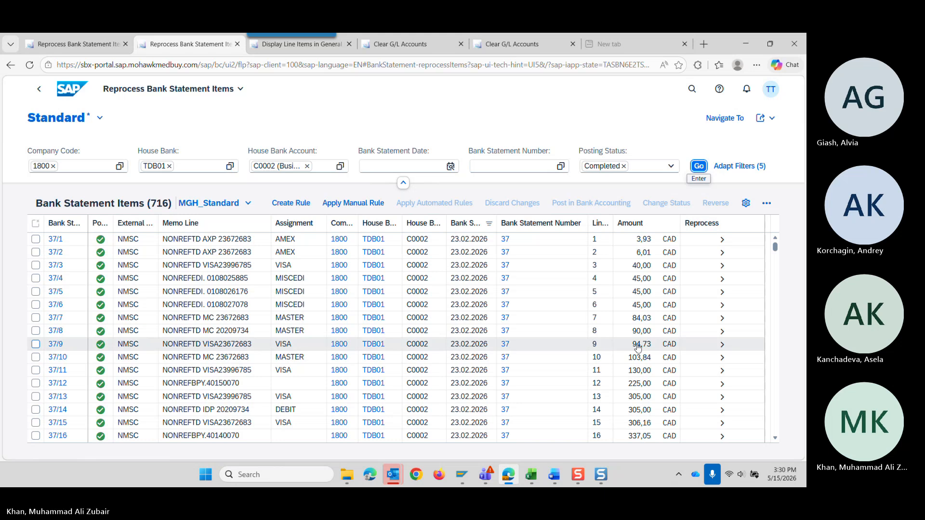
# Filter the completed items by an Amount of 39,950.
pyautogui.scroll(-20, 430, 336)
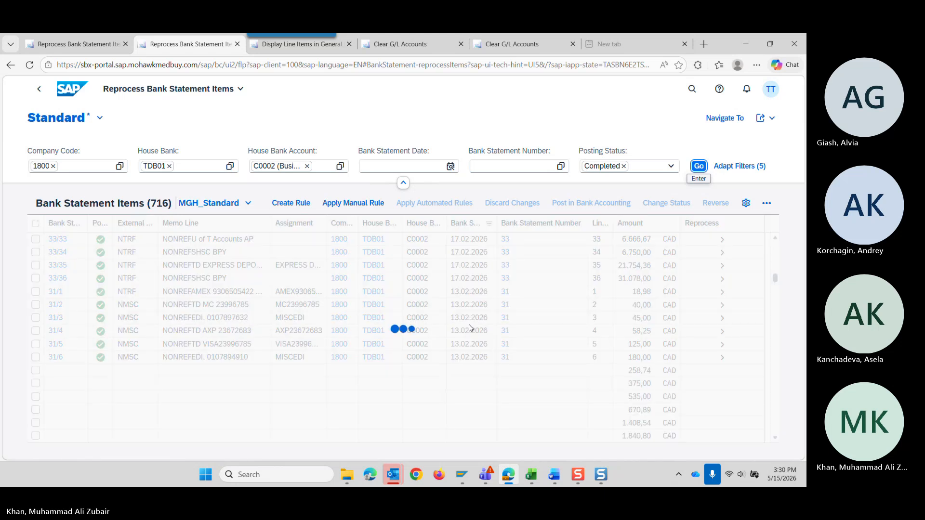
pyautogui.scroll(-15, 470, 328)
pyautogui.scroll(8, 470, 329)
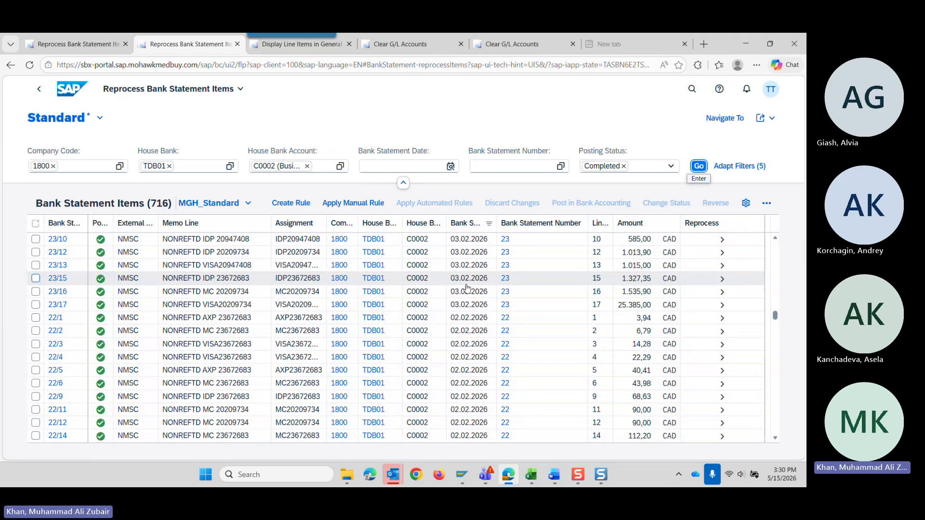
pyautogui.scroll(-3, 467, 329)
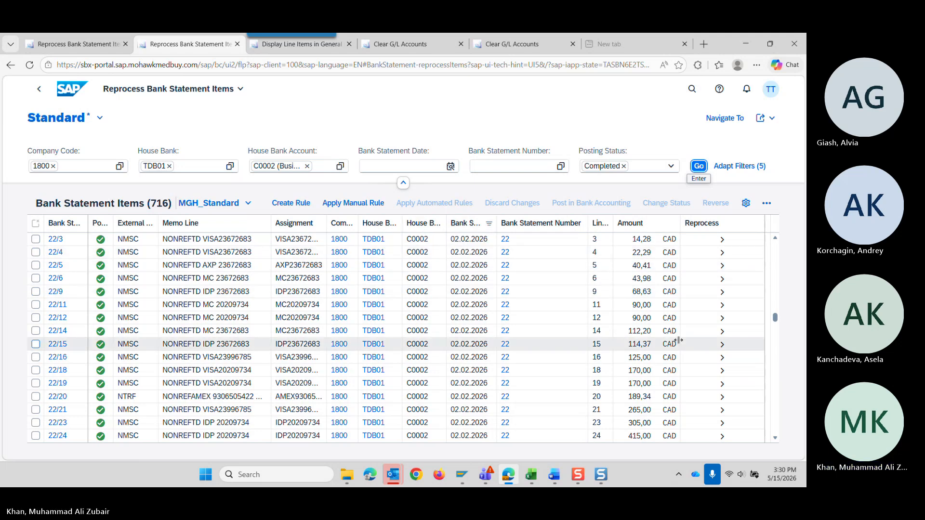
pyautogui.click(648, 231)
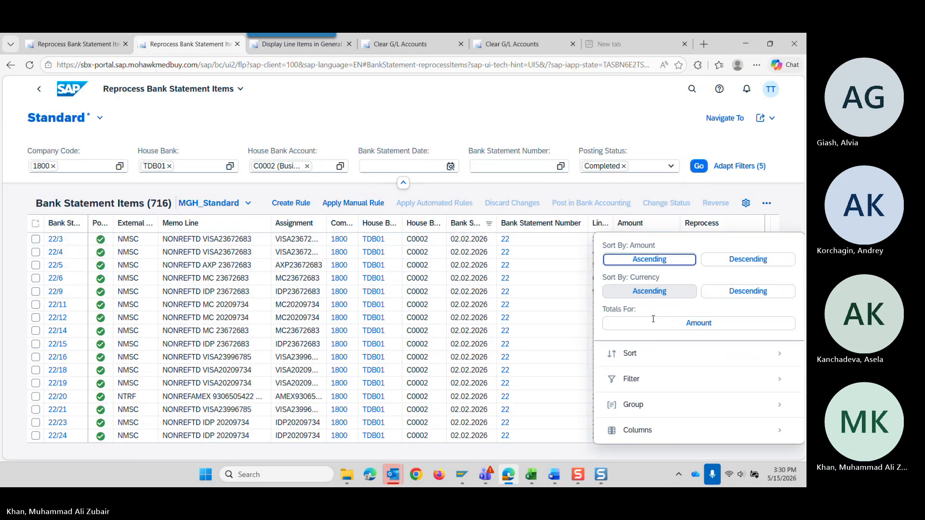
pyautogui.click(650, 380)
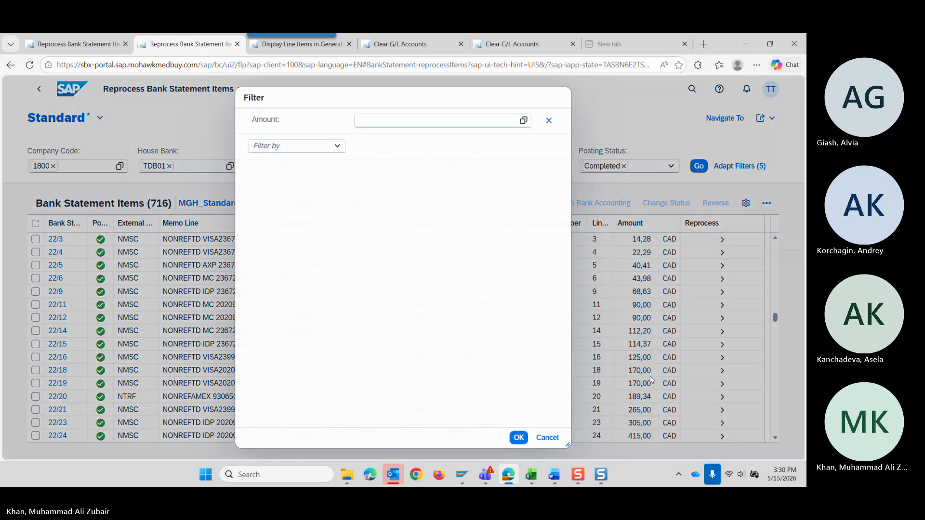
pyautogui.click(364, 118)
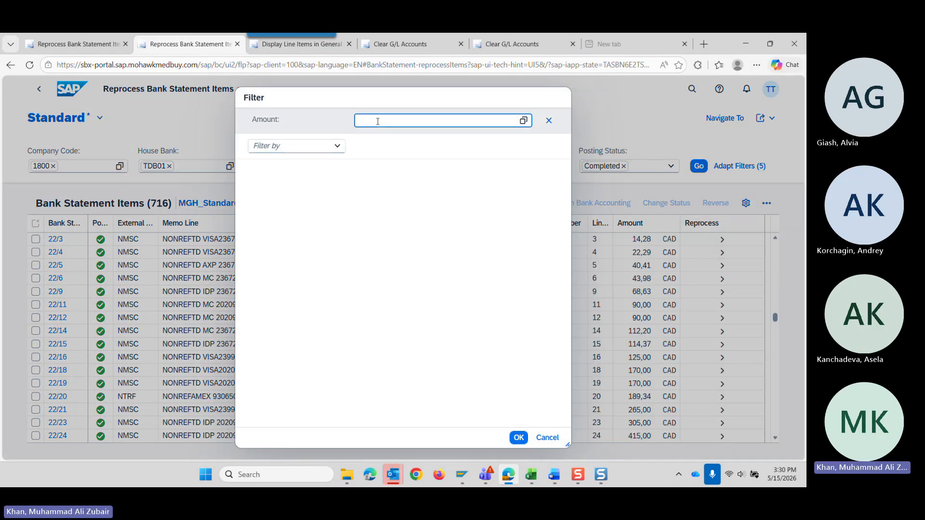
pyautogui.write('39,')
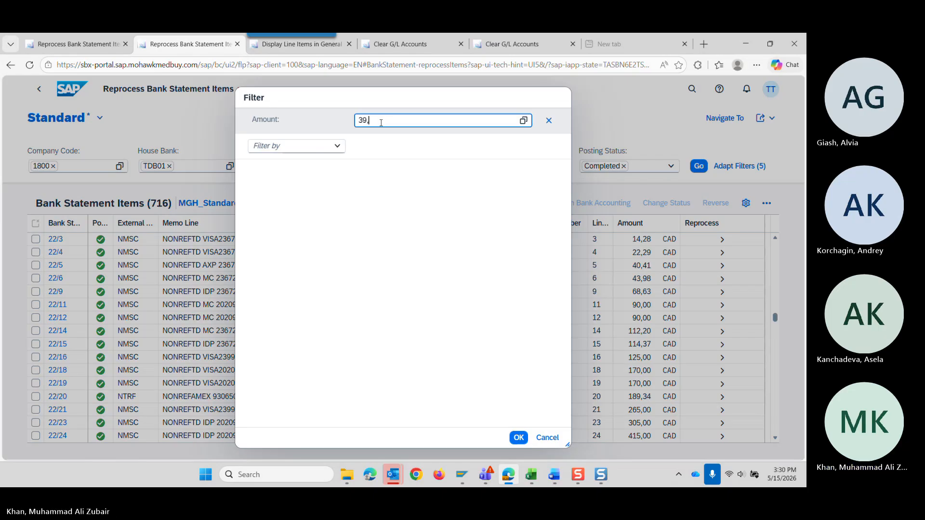
pyautogui.write('950')
pyautogui.press('Return')
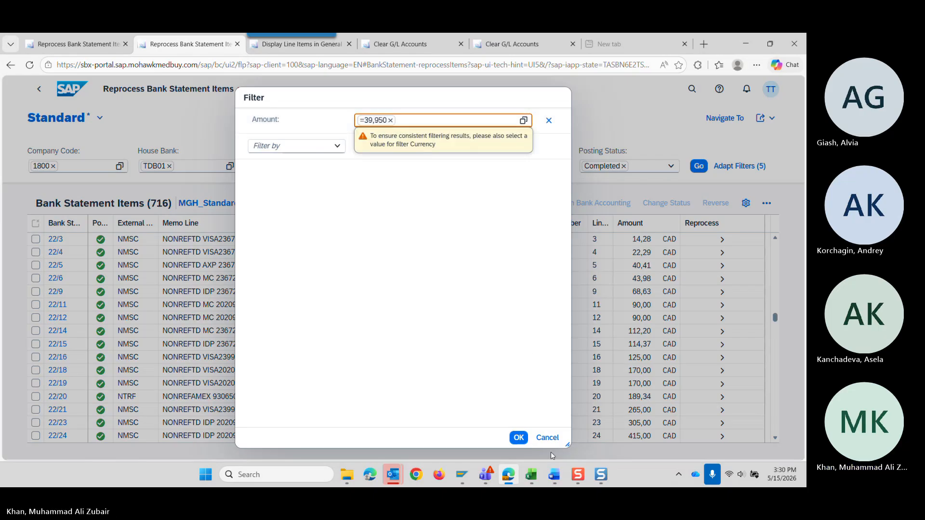
pyautogui.click(519, 437)
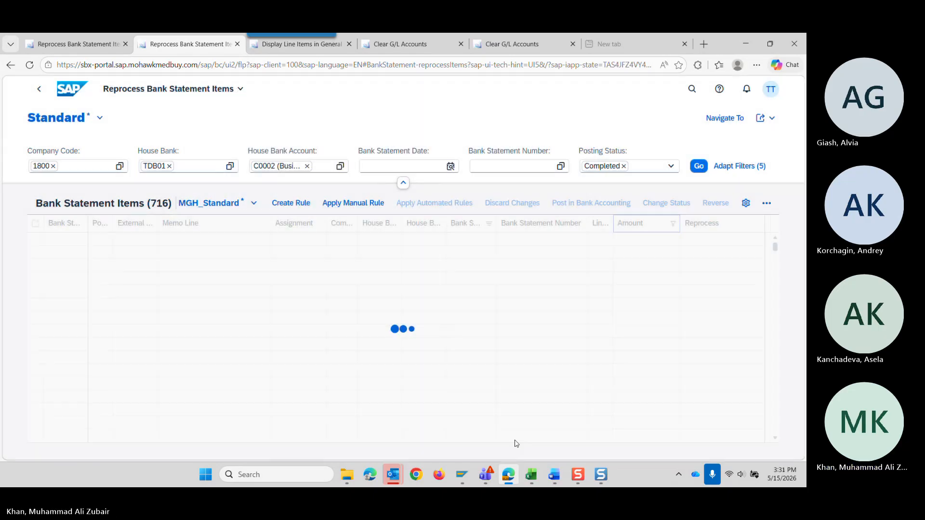
# Add -39,950 as a second Amount filter value and select statement item 22/46.
pyautogui.click(619, 226)
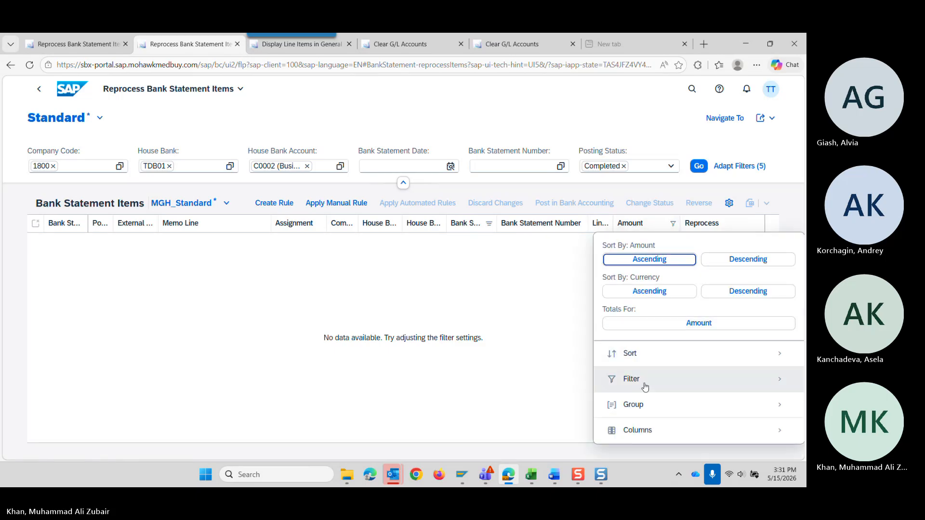
pyautogui.click(645, 385)
pyautogui.click(410, 119)
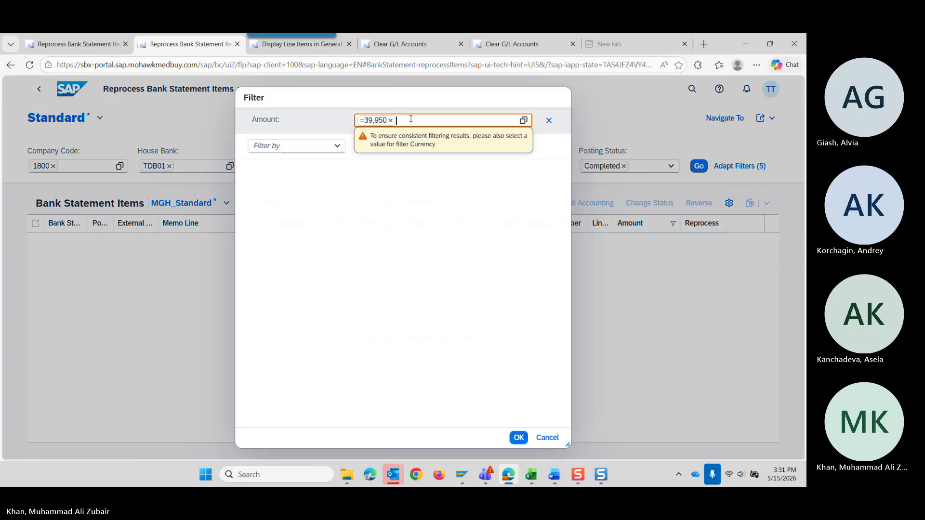
pyautogui.write('-39,950')
pyautogui.press('Return')
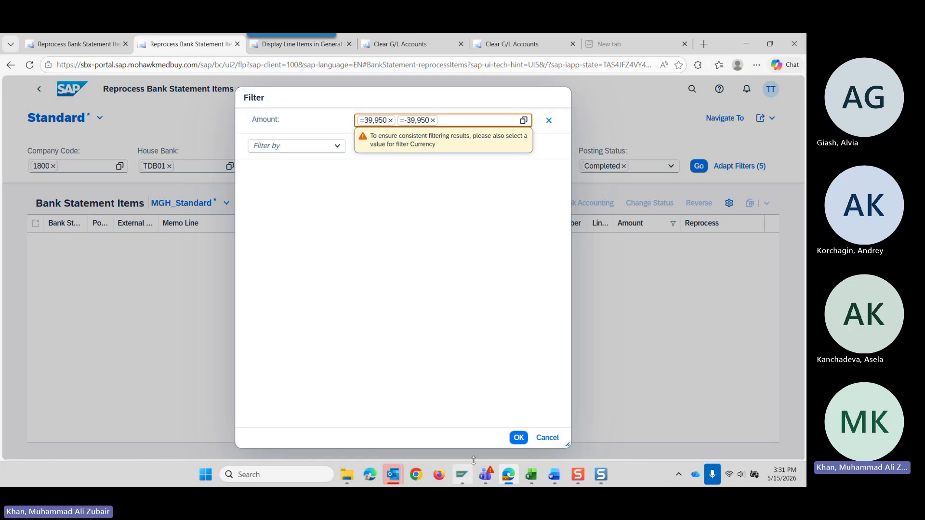
pyautogui.click(518, 438)
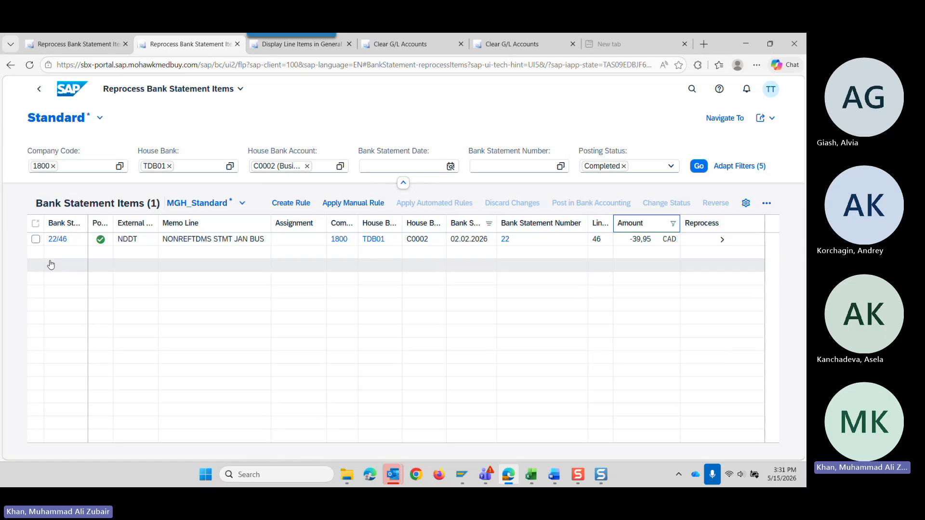
pyautogui.click(35, 239)
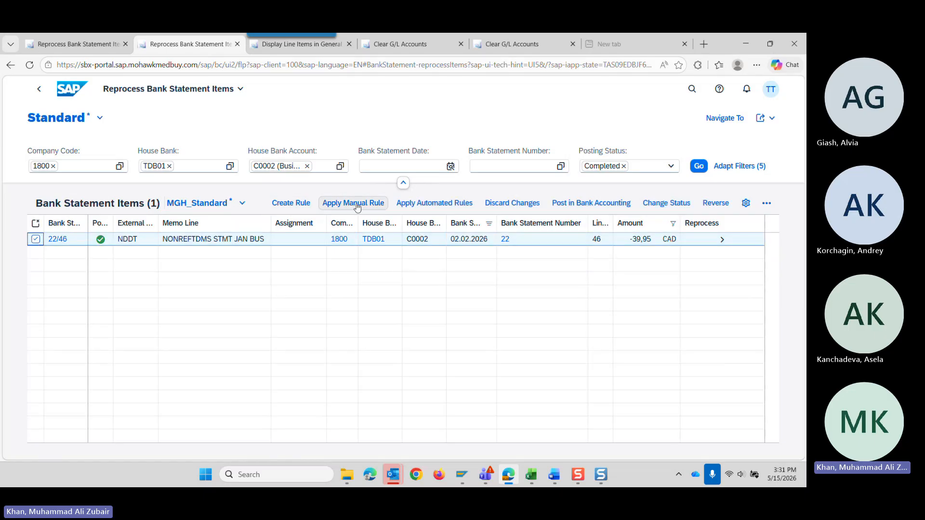
# Create a processing rule from the selected statement item and prefix its description with "STMT JAN BUS_" copied from the memo line.
pyautogui.click(291, 204)
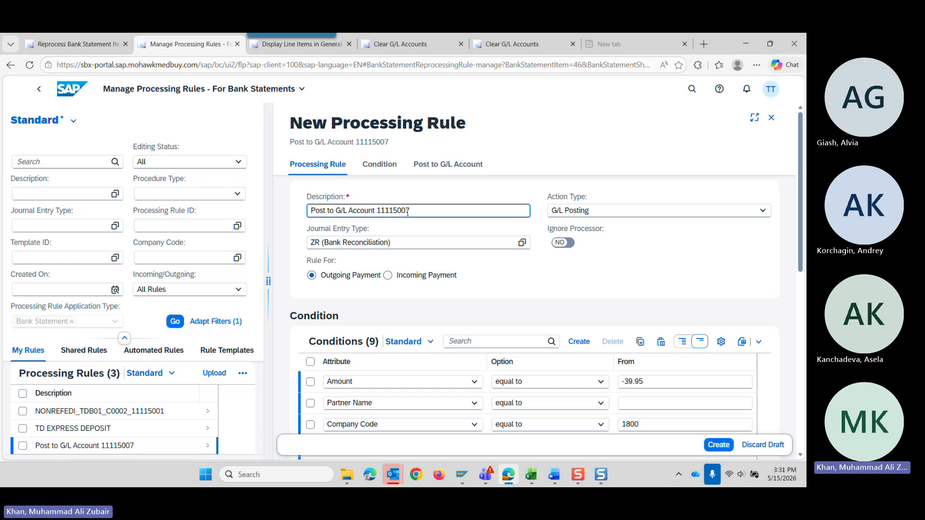
pyautogui.scroll(-5, 475, 319)
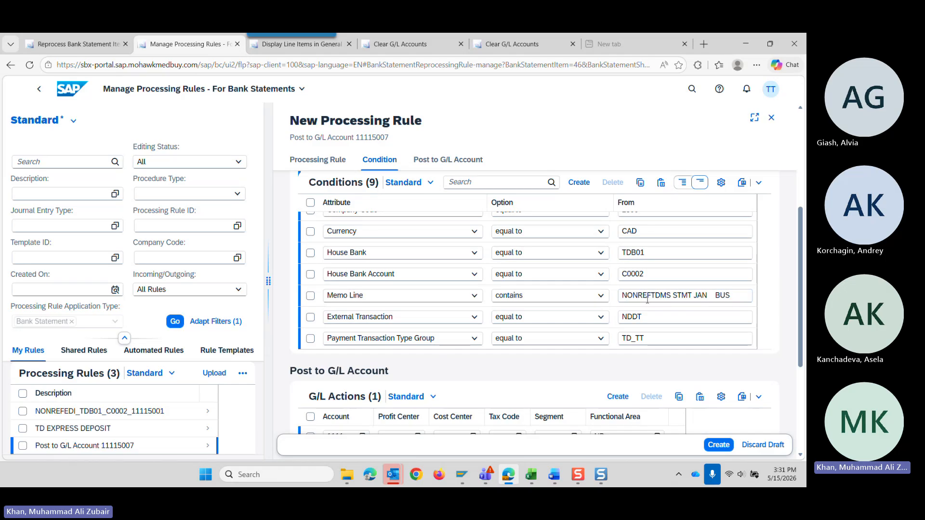
pyautogui.moveTo(673, 296); pyautogui.dragTo(738, 292)
pyautogui.hotkey('ctrl', 'c')
pyautogui.scroll(5, 458, 284)
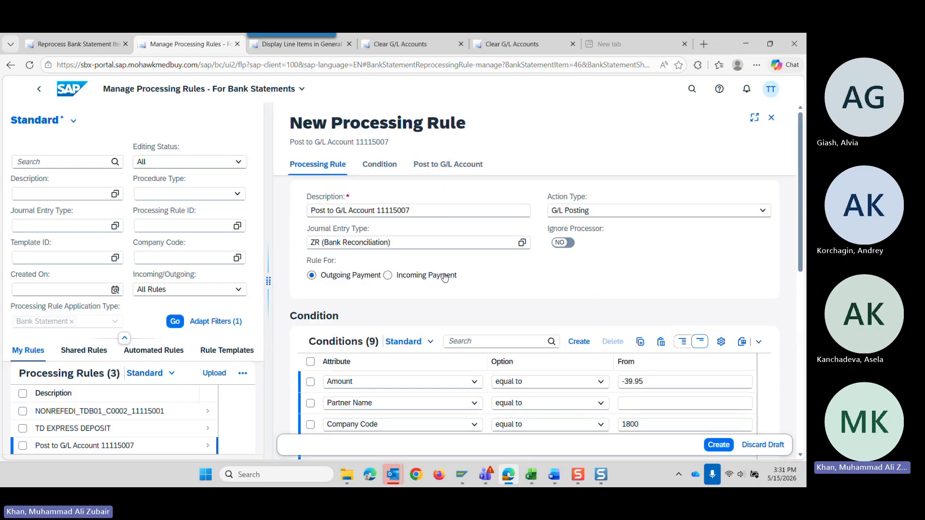
pyautogui.click(311, 210)
pyautogui.hotkey('ctrl', 'v')
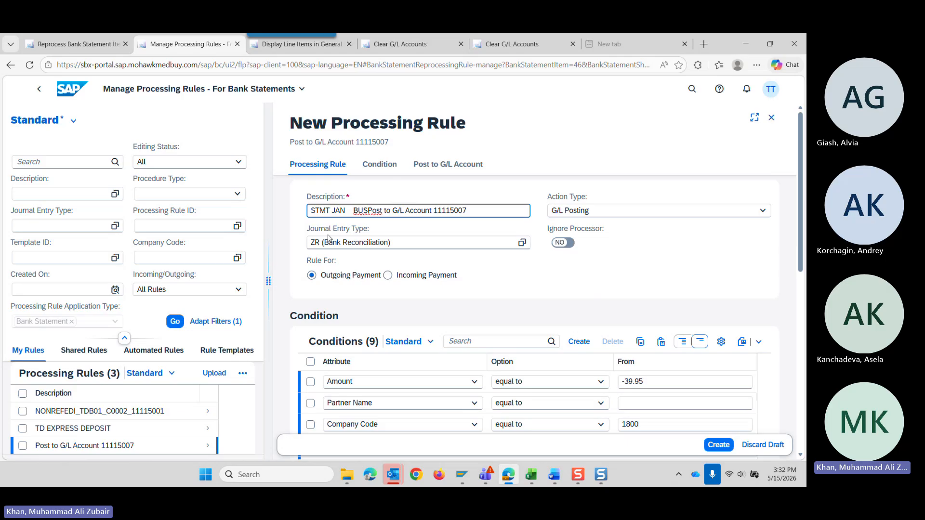
pyautogui.write('_')
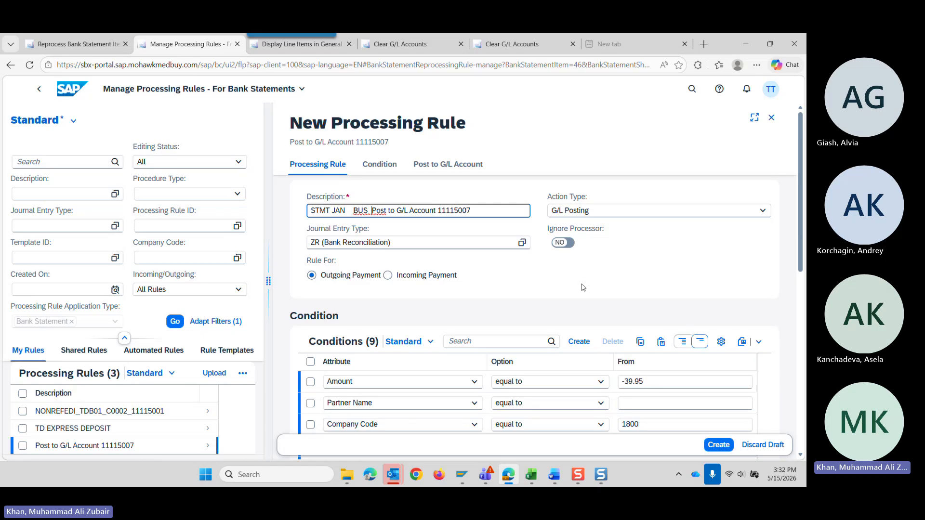
# Delete the Amount condition from the new processing rule.
pyautogui.scroll(-3, 585, 287)
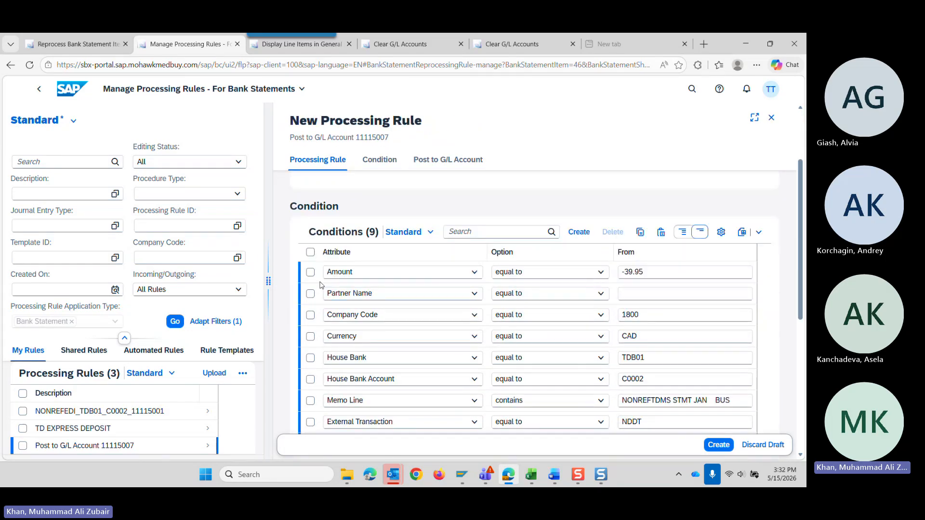
pyautogui.click(310, 273)
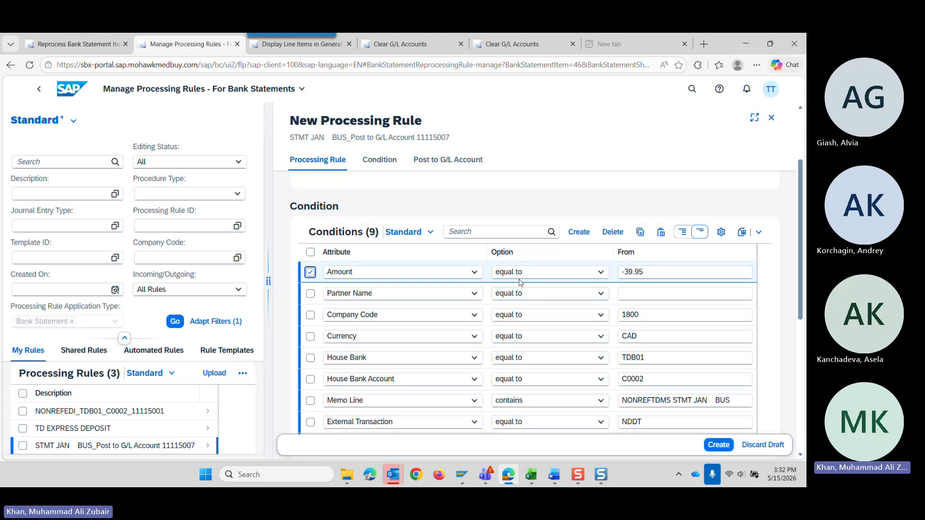
pyautogui.click(612, 232)
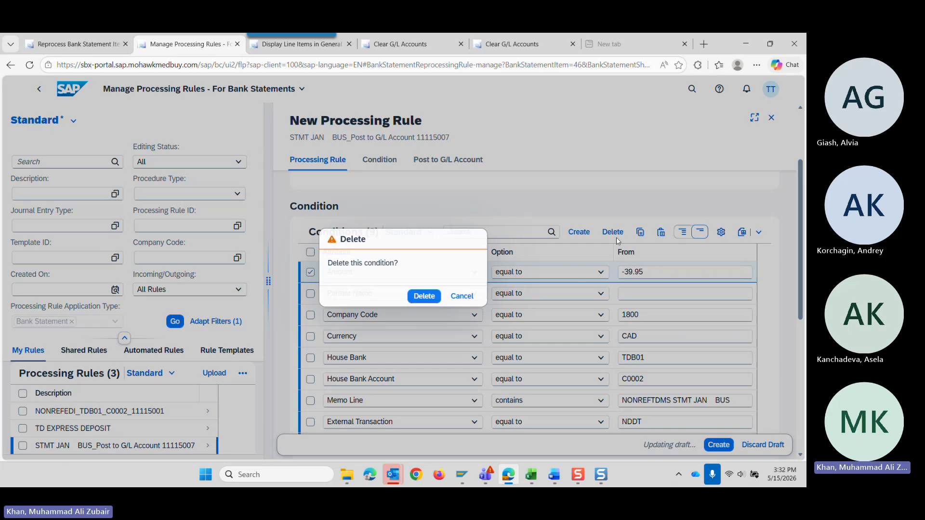
pyautogui.click(424, 297)
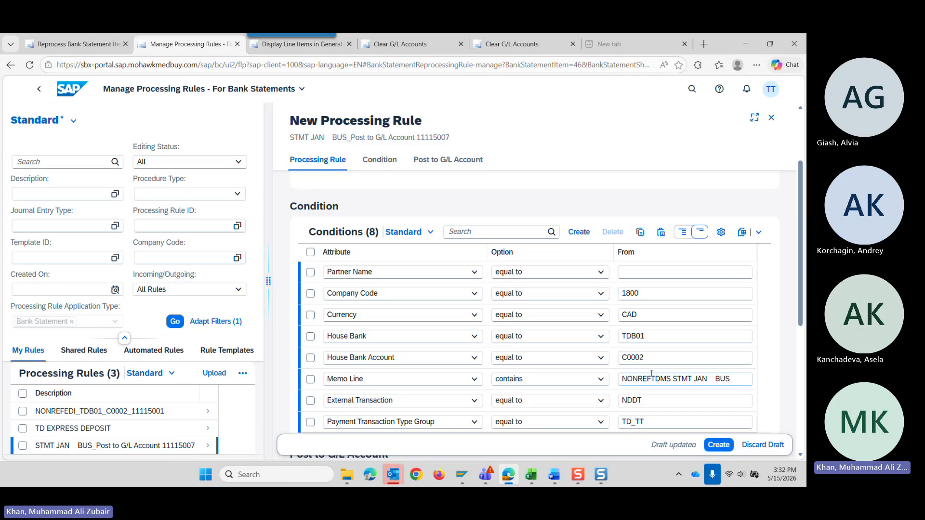
# Review the rule's remaining conditions and the account in its G/L posting action.
pyautogui.scroll(-1, 359, 358)
pyautogui.scroll(-2, 419, 359)
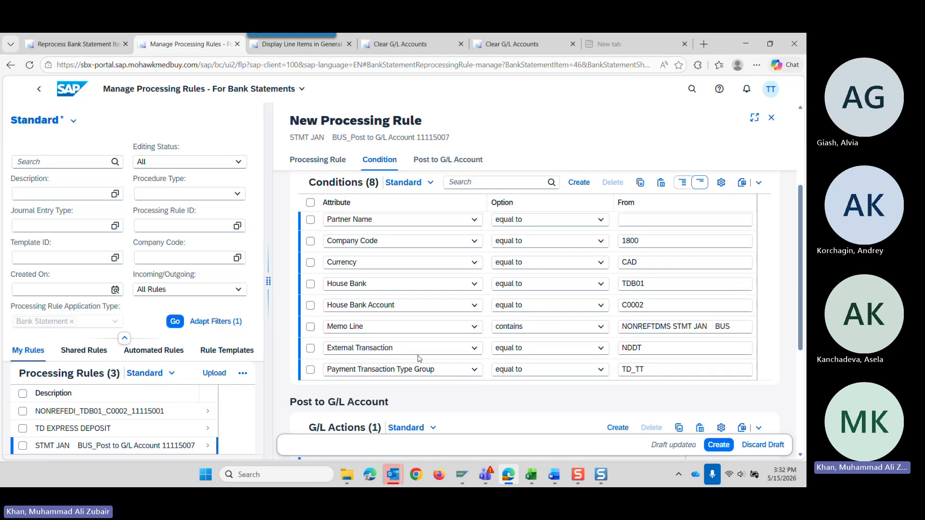
pyautogui.scroll(-2, 419, 359)
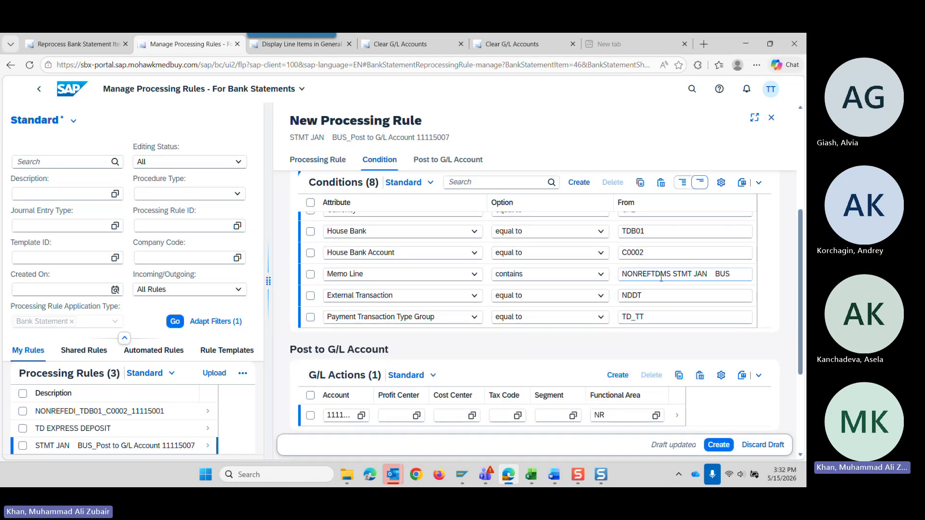
pyautogui.scroll(-4, 372, 358)
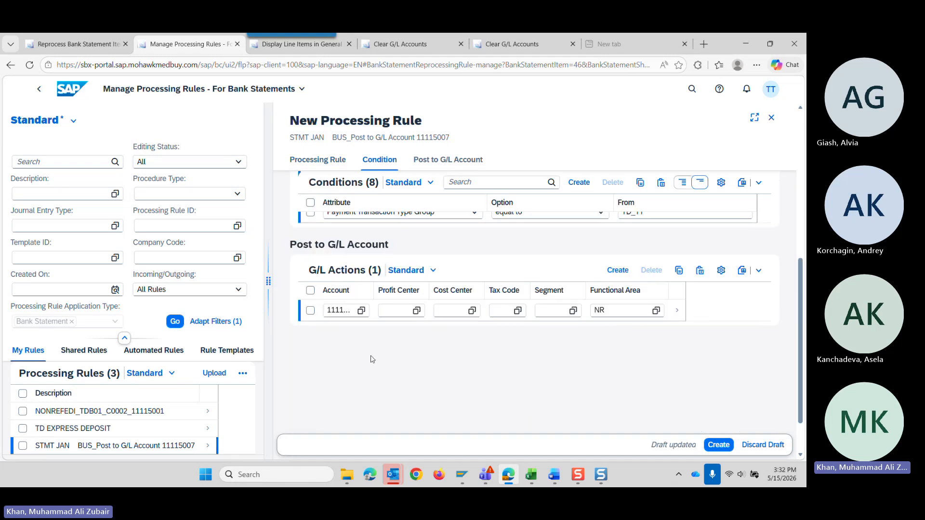
pyautogui.click(339, 310)
pyautogui.scroll(3, 520, 359)
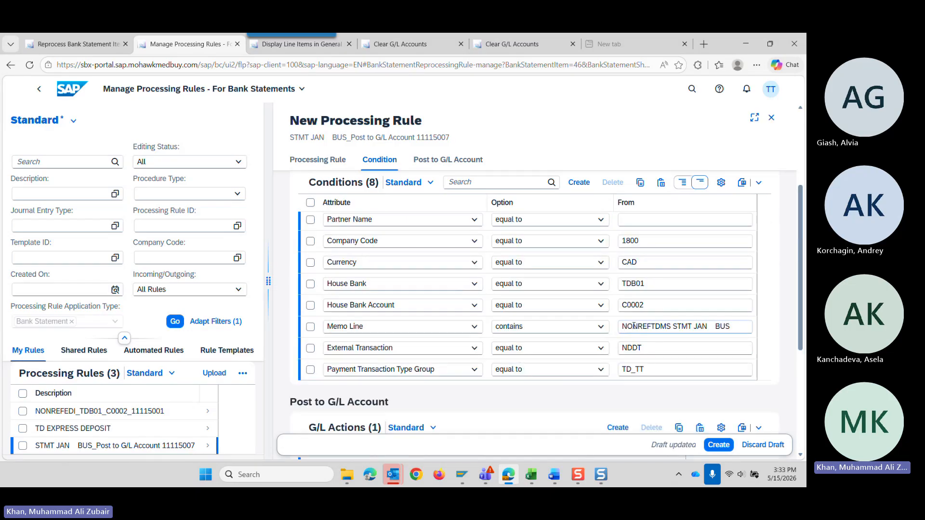
pyautogui.scroll(-3, 481, 362)
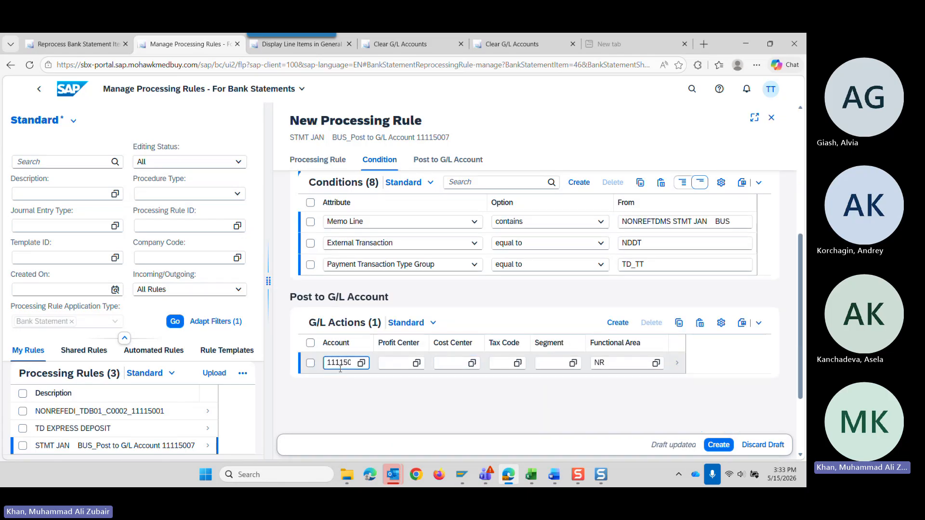
# Set the Assignment of the rule's G/L action to AMEX and apply the change.
pyautogui.click(677, 364)
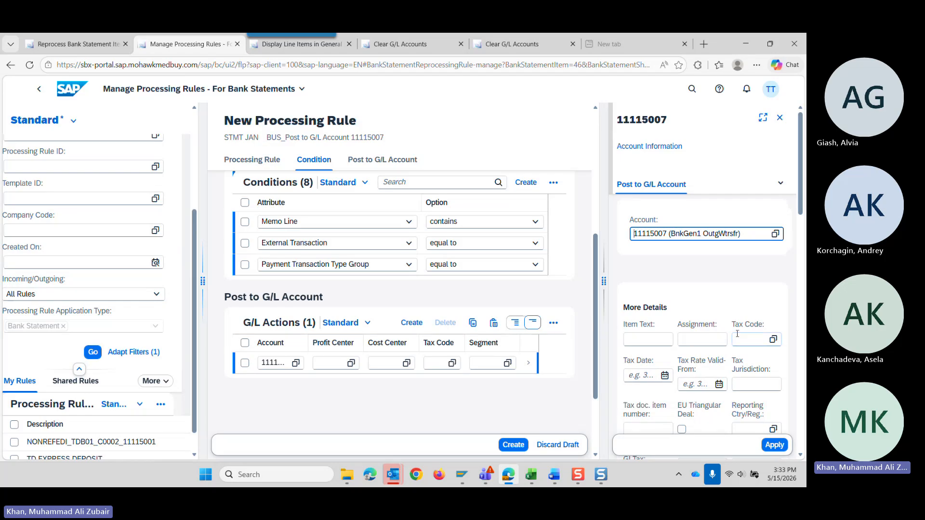
pyautogui.click(687, 339)
pyautogui.write('AMex')
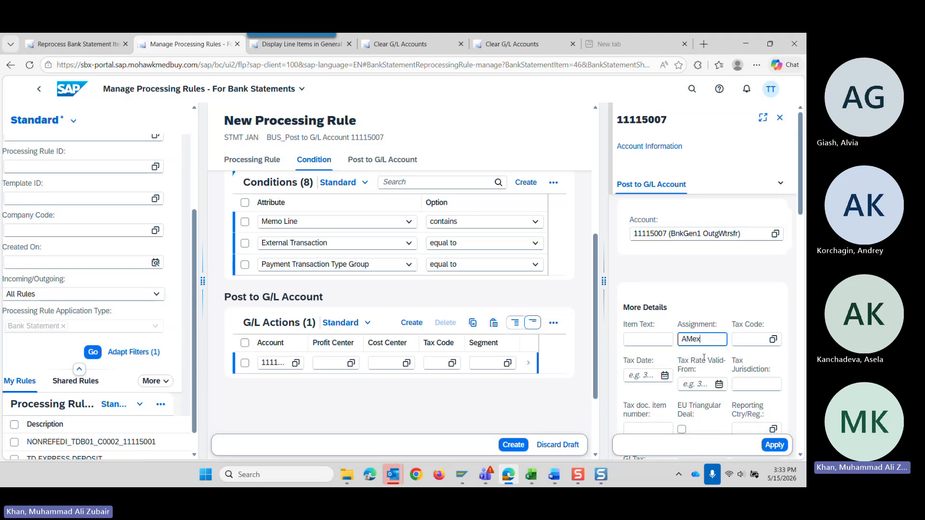
pyautogui.hotkey('ctrl', 'a')
pyautogui.write('AMEX')
pyautogui.click(774, 445)
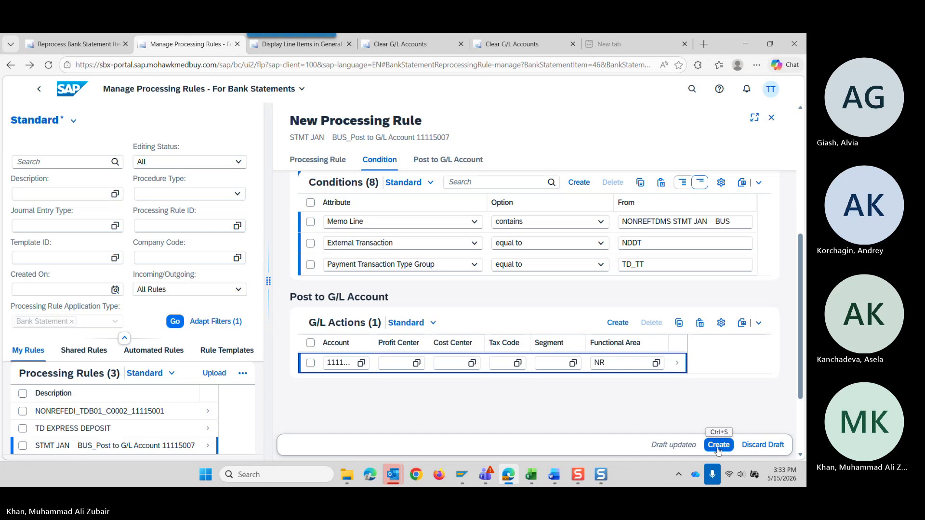
# Try to create the rule and examine the errors reported for its conditions and for the house bank in its G/L action.
pyautogui.click(717, 446)
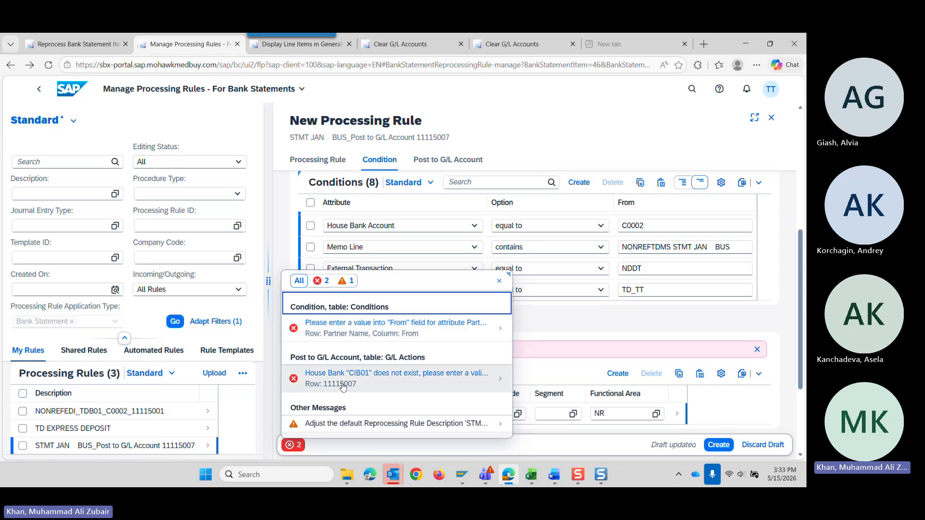
pyautogui.click(498, 281)
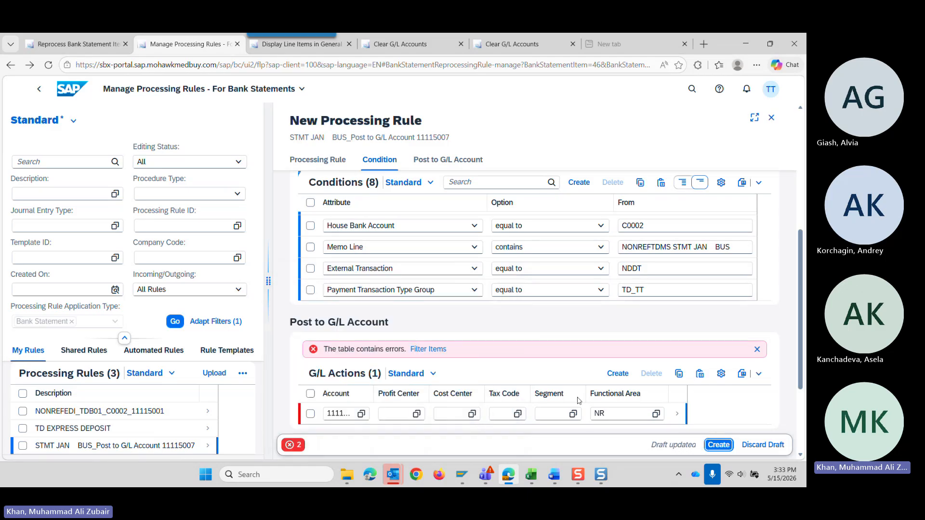
pyautogui.click(677, 419)
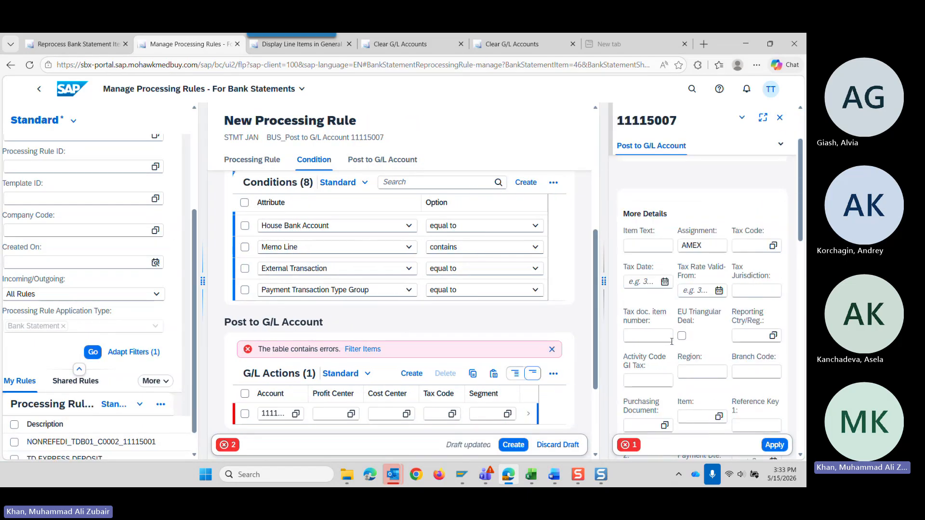
pyautogui.scroll(-5, 671, 341)
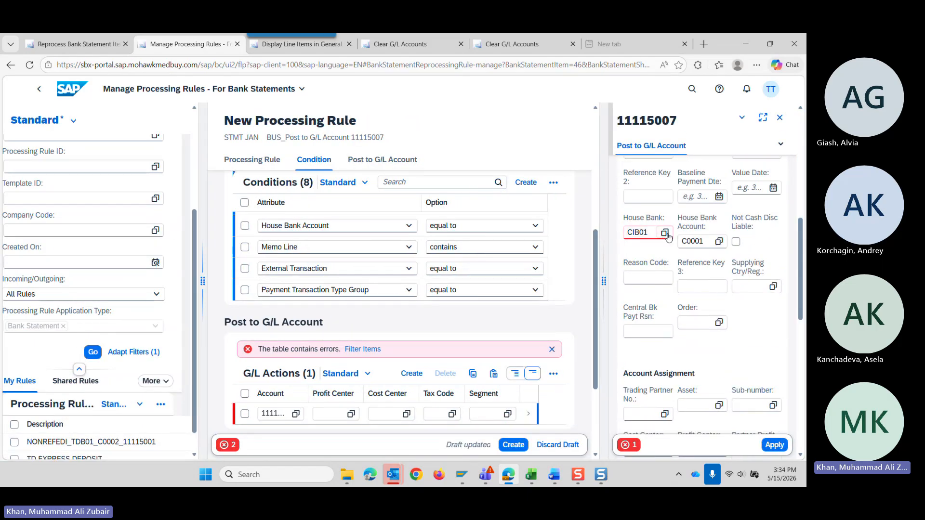
pyautogui.scroll(3, 427, 303)
pyautogui.scroll(-2, 429, 303)
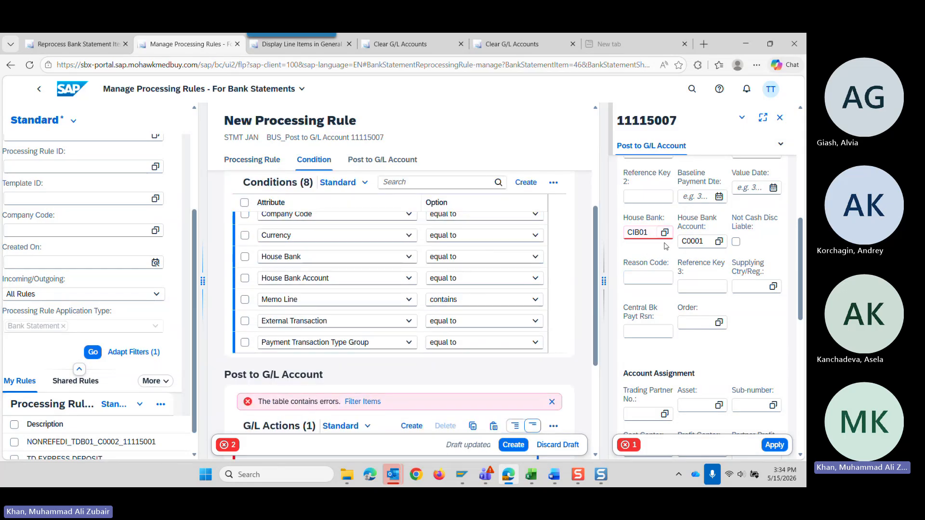
pyautogui.click(229, 445)
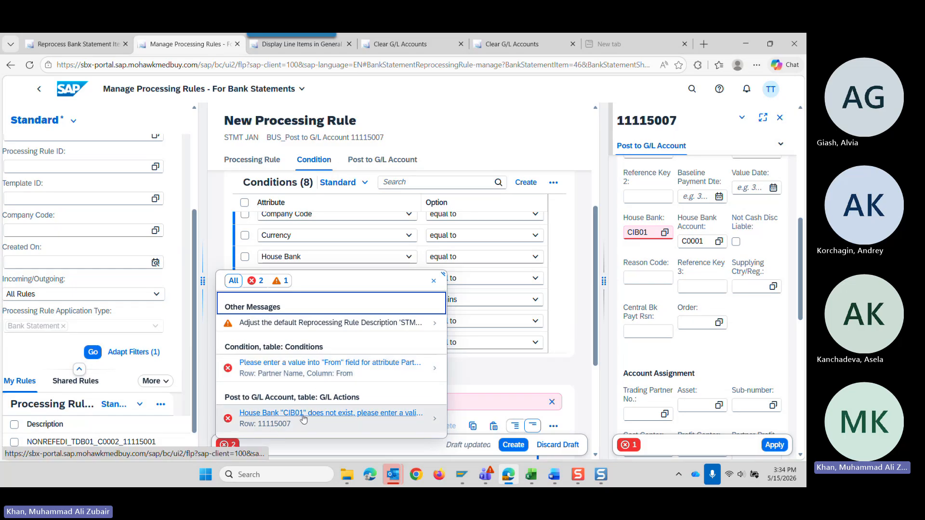
pyautogui.click(433, 282)
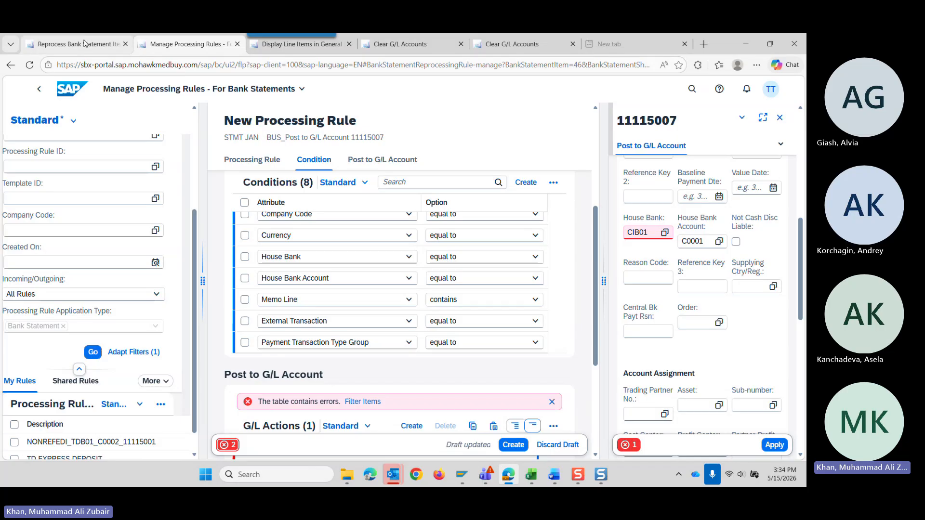
# Set the G/L action's House Bank to CB02 from the list of available house banks.
pyautogui.moveTo(85, 44)
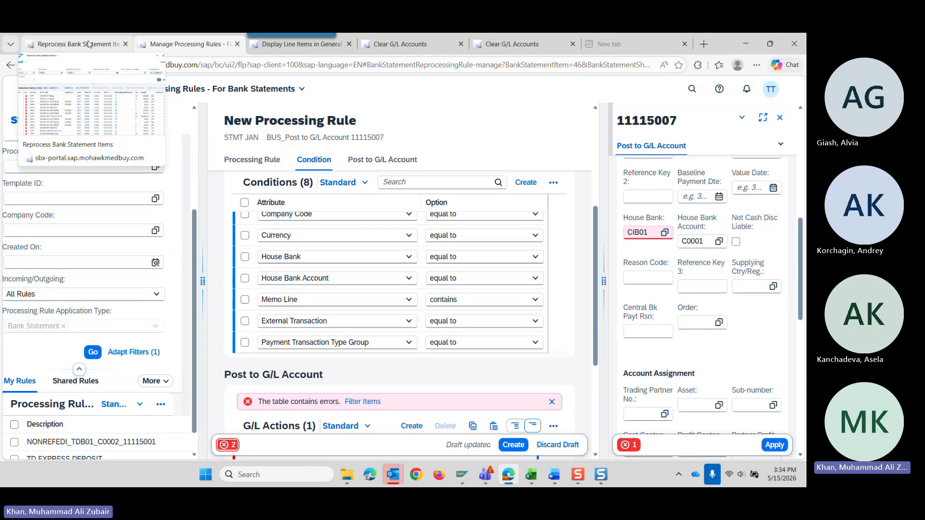
pyautogui.click(664, 232)
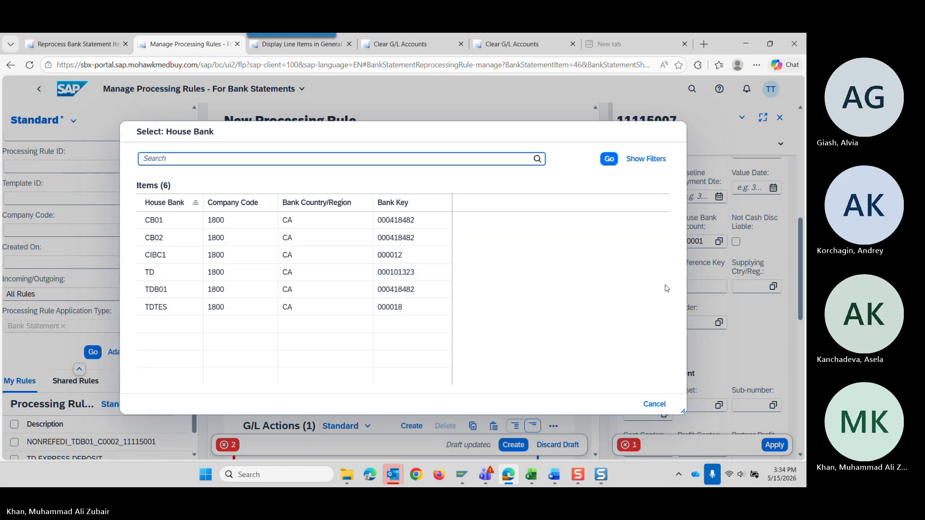
pyautogui.click(654, 403)
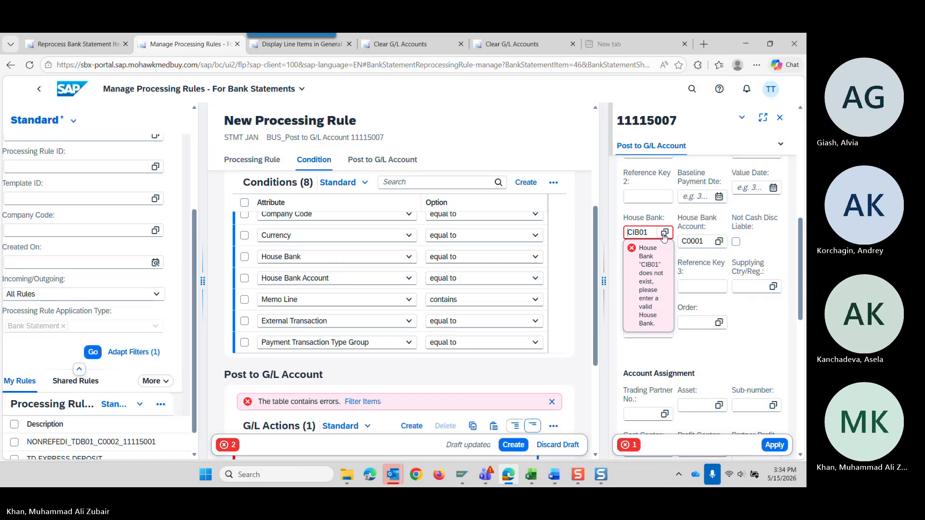
pyautogui.click(664, 233)
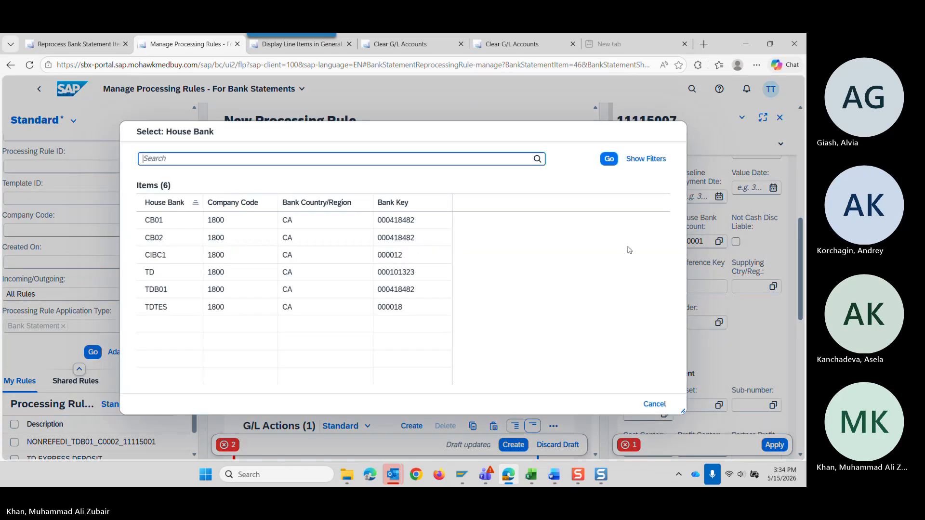
pyautogui.click(152, 243)
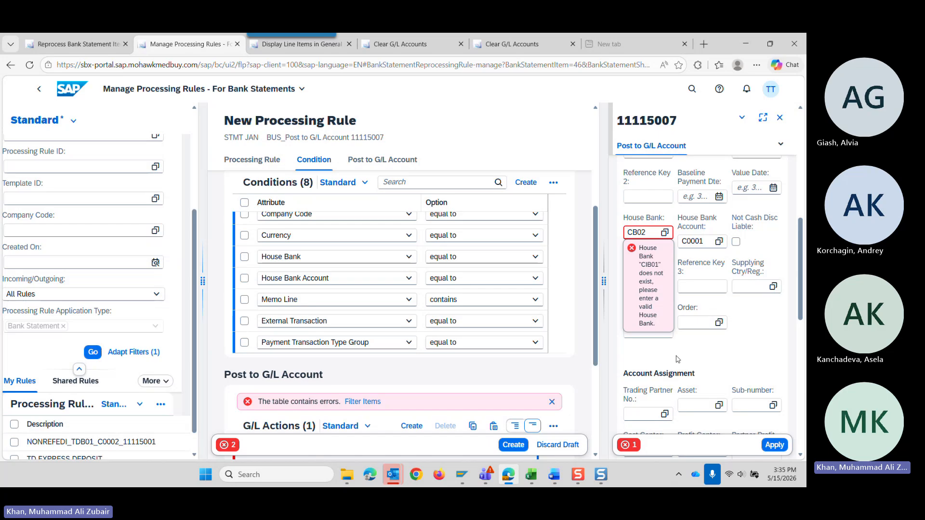
# Check the rule's reported errors, leave the G/L action's details and delete the Partner Name condition that has no value.
pyautogui.scroll(3, 332, 281)
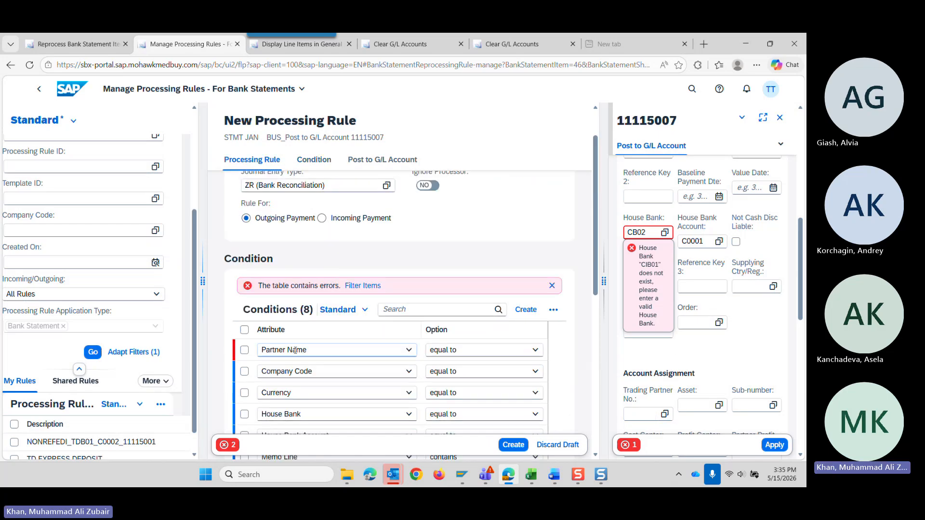
pyautogui.click(244, 352)
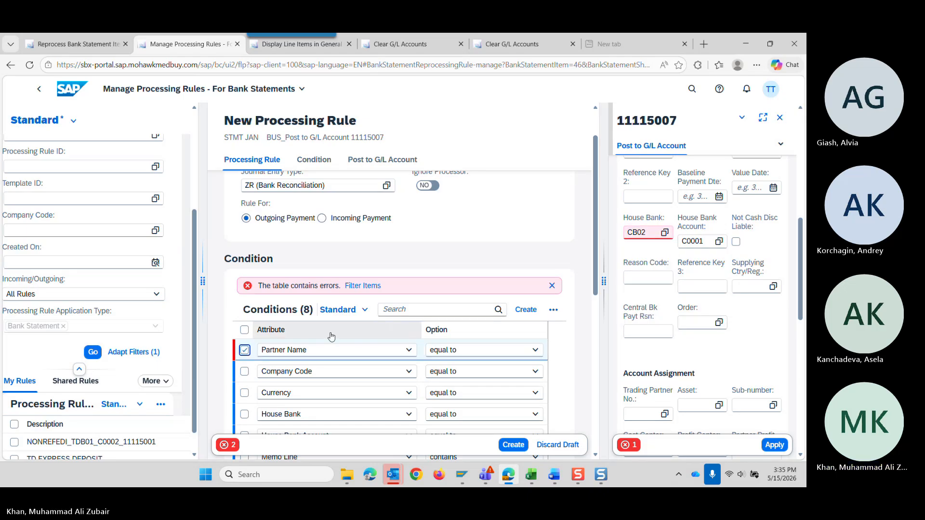
pyautogui.click(225, 445)
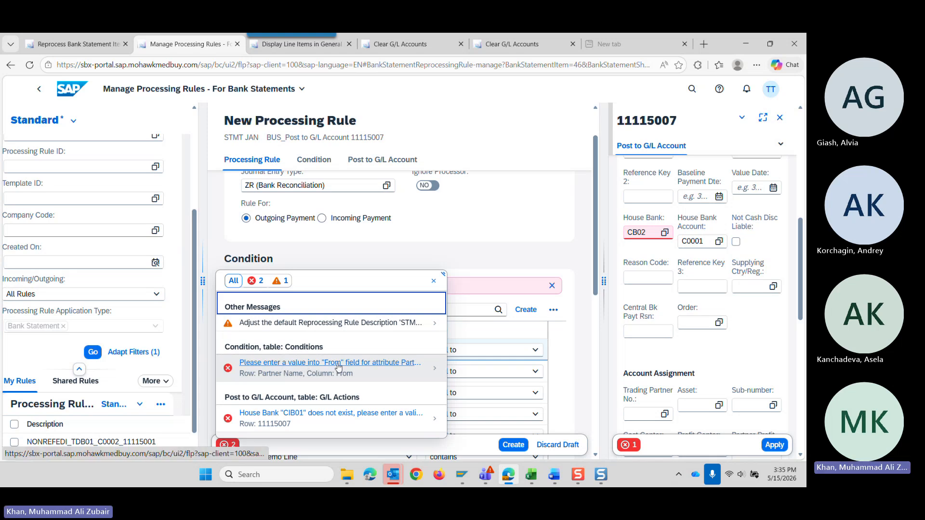
pyautogui.click(433, 281)
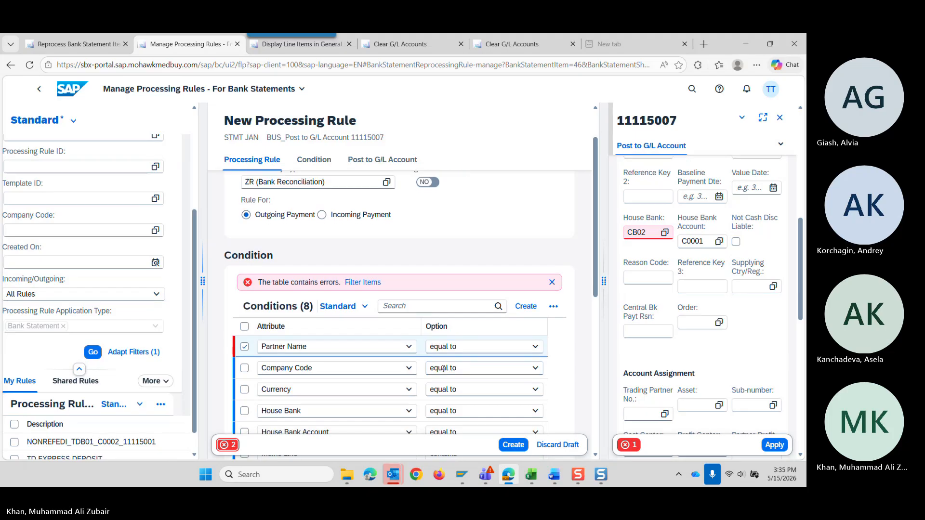
pyautogui.scroll(-1, 444, 357)
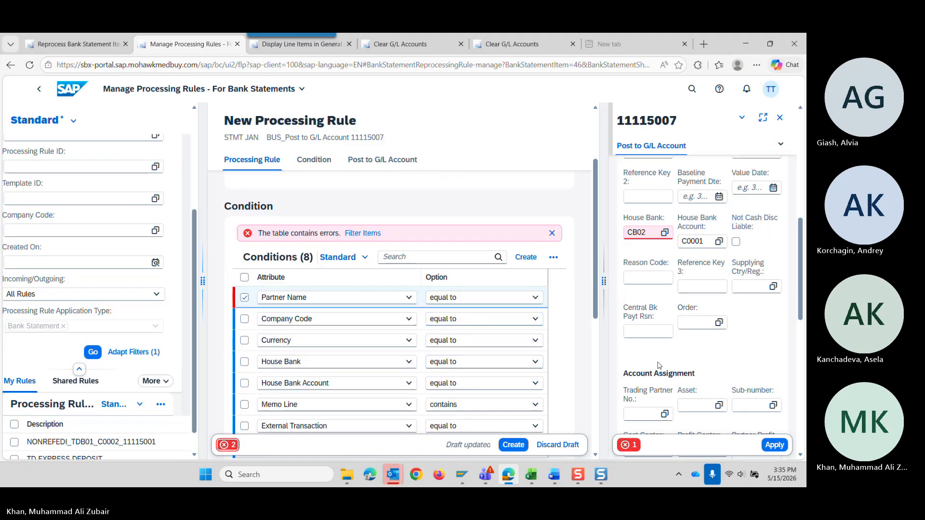
pyautogui.hotkey('alt', 'Left')
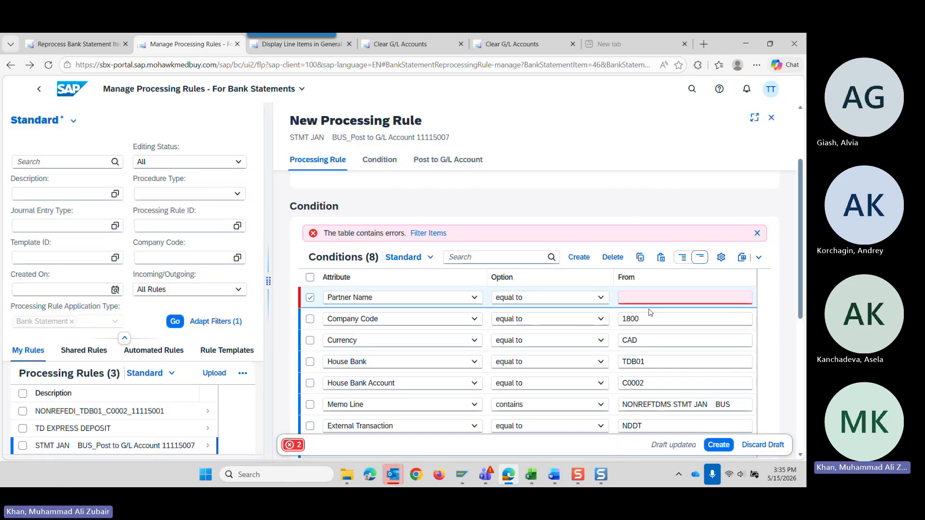
pyautogui.click(613, 258)
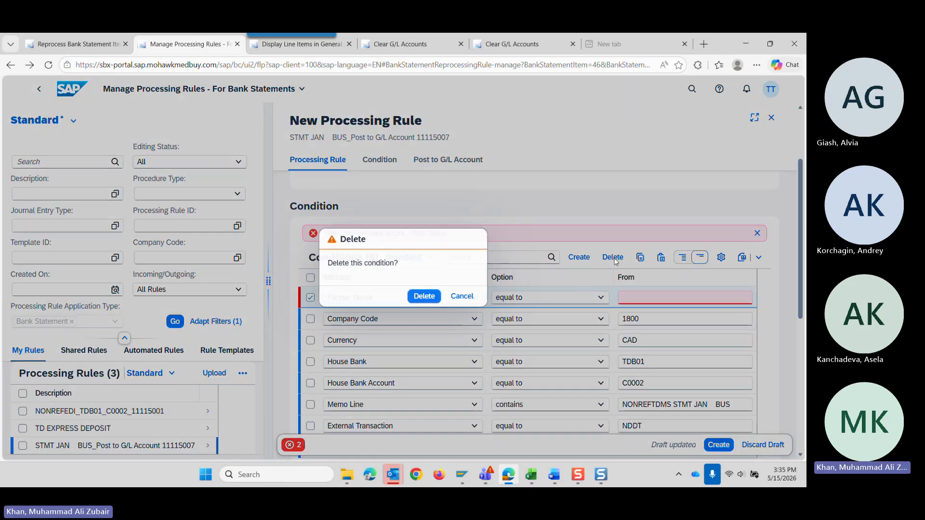
pyautogui.click(423, 296)
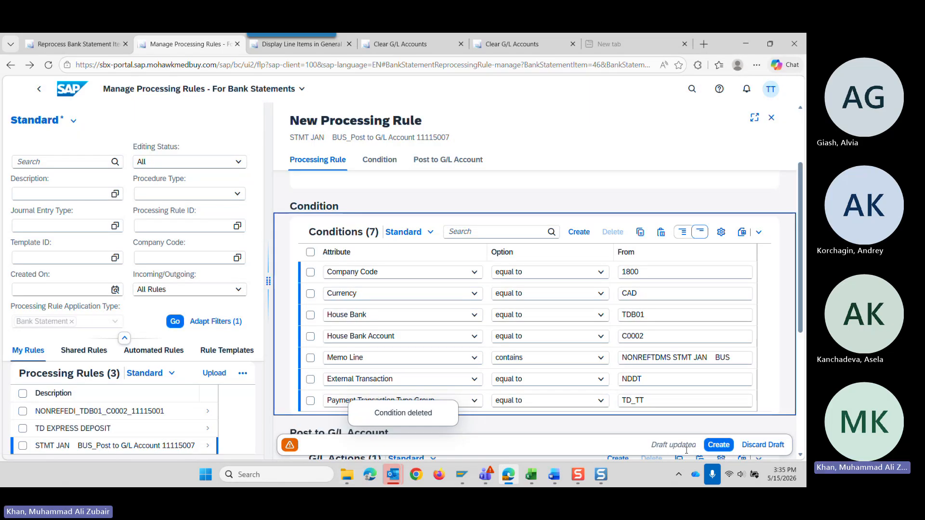
# Create the processing rule and review its saved conditions, G/L action and description.
pyautogui.click(718, 447)
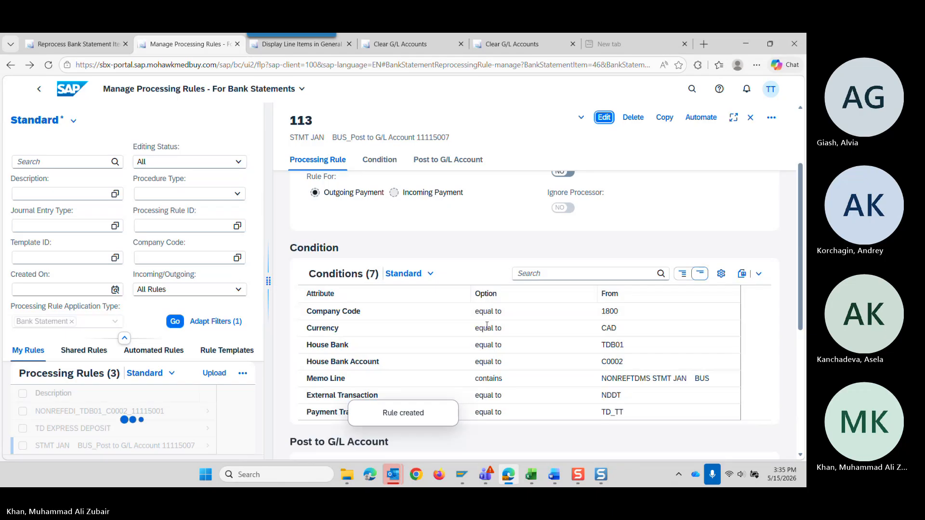
pyautogui.scroll(-2, 424, 332)
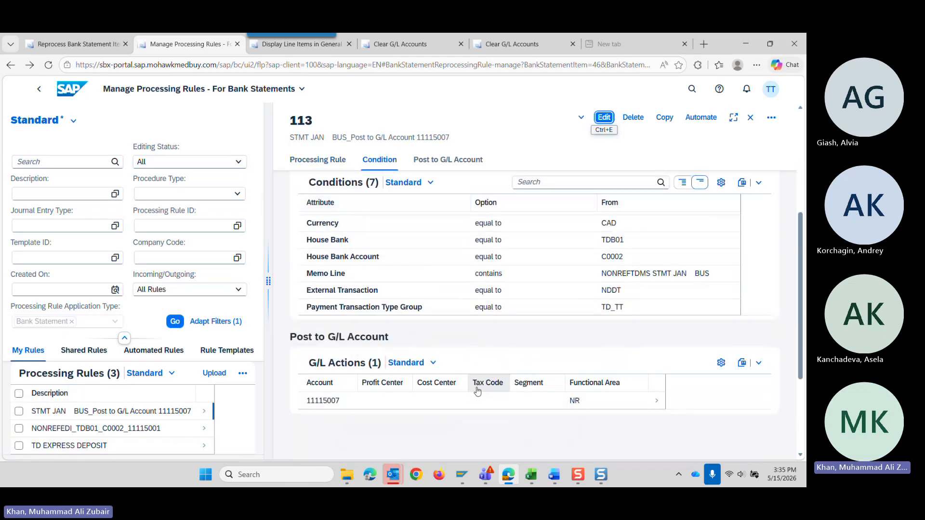
pyautogui.scroll(1, 478, 399)
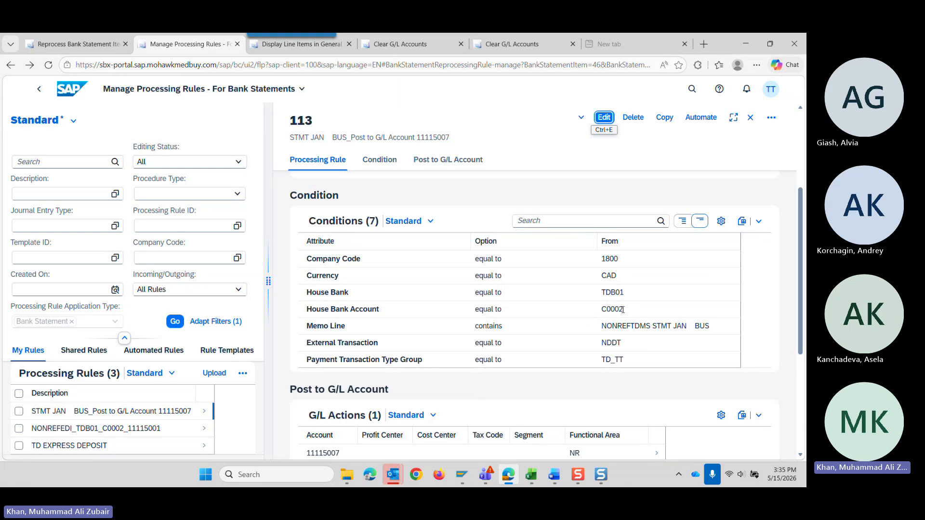
pyautogui.moveTo(624, 309)
pyautogui.mouseDown()
pyautogui.moveTo(601, 309)
pyautogui.moveTo(625, 293)
pyautogui.mouseUp()
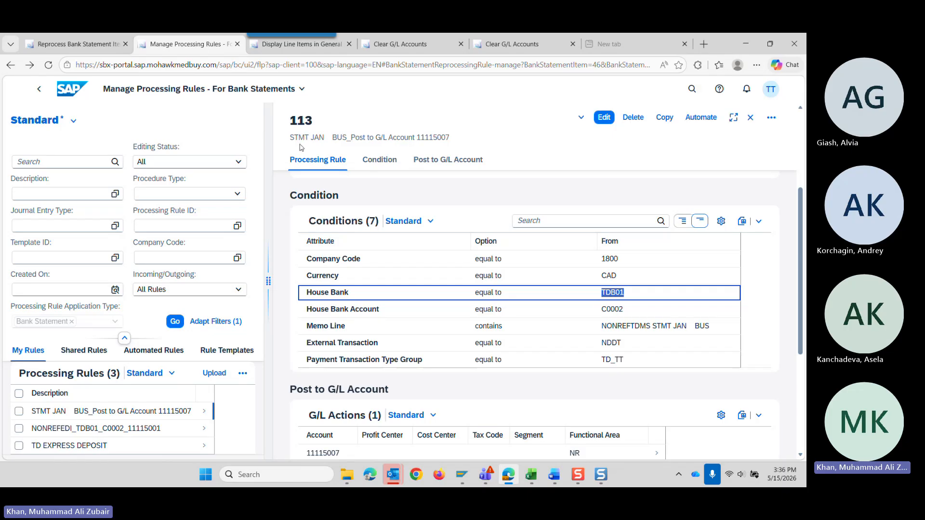
pyautogui.moveTo(295, 139); pyautogui.dragTo(332, 138)
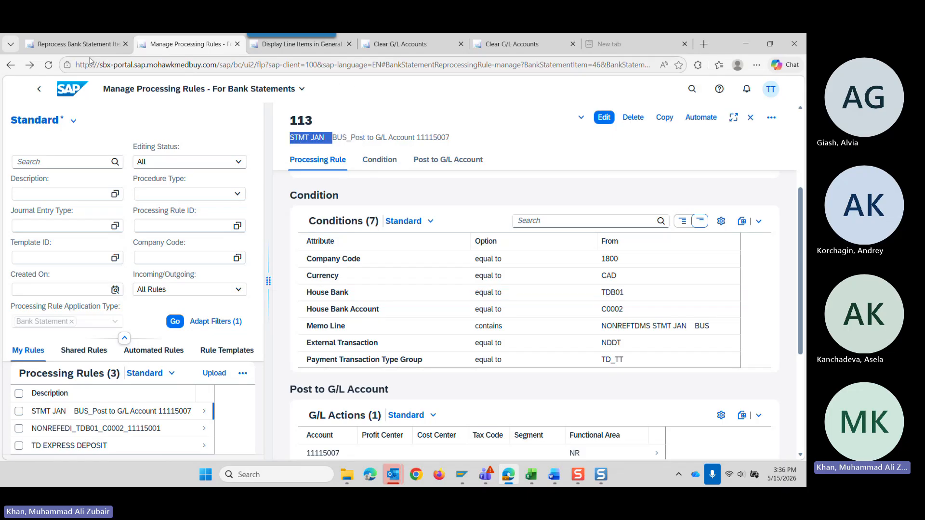
# In Reprocess Bank Statement Items, manually apply rule 113 for posting only to item 22/47 with memo line NONREFTDMS STMT JAN BUS.
pyautogui.click(77, 44)
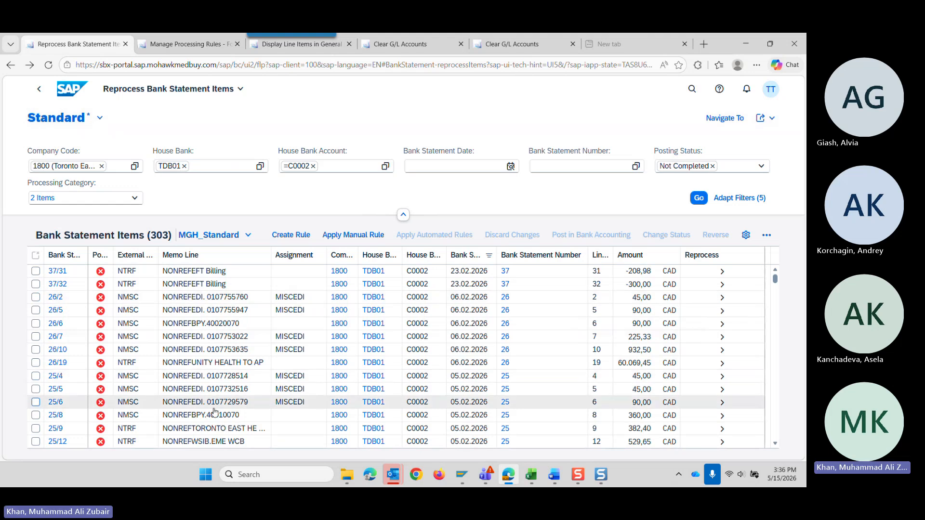
pyautogui.scroll(-3, 224, 382)
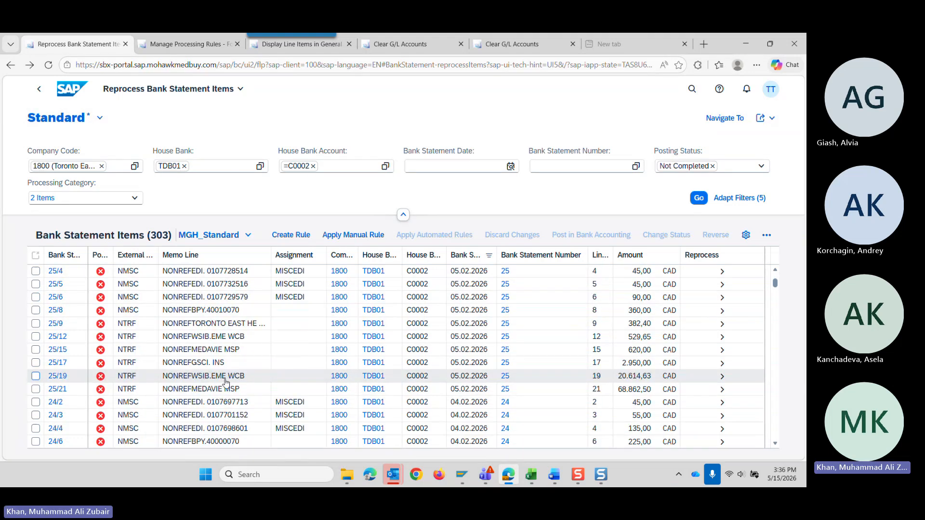
pyautogui.hotkey('ctrl', 'Tab')
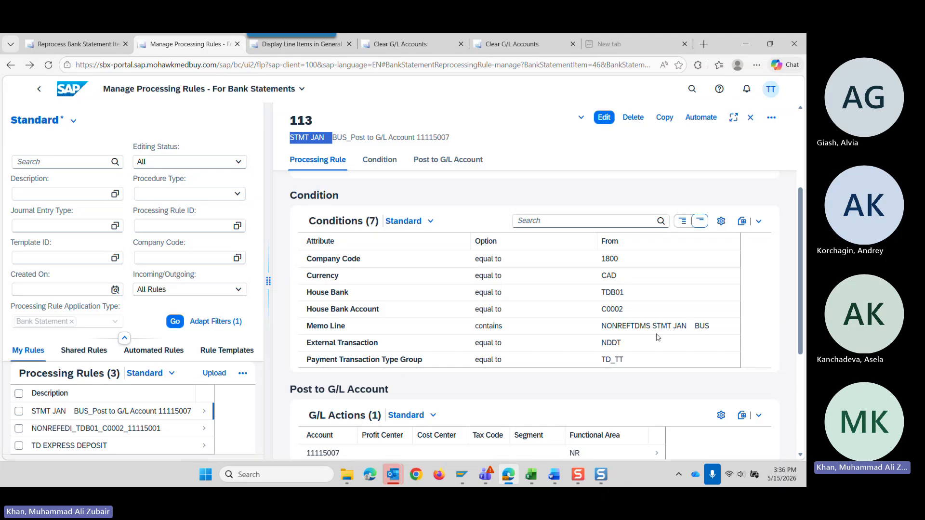
pyautogui.click(74, 43)
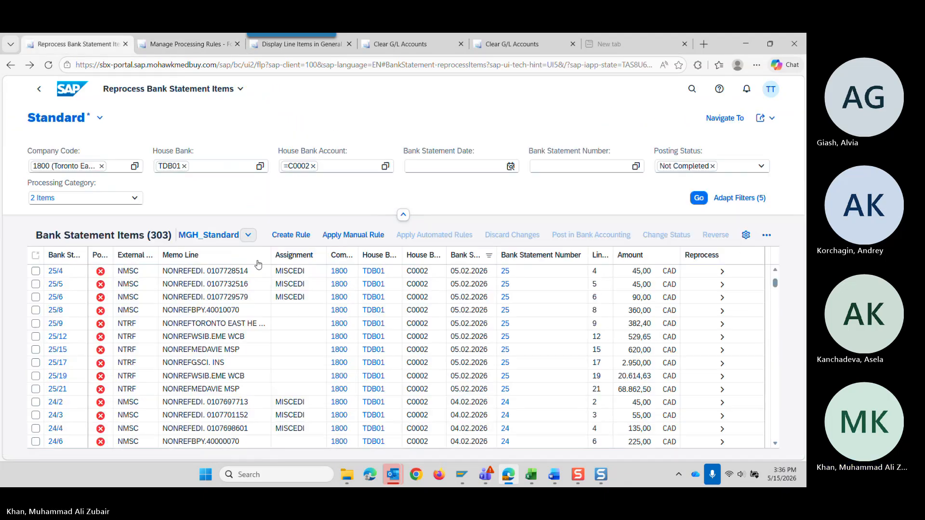
pyautogui.scroll(3, 222, 381)
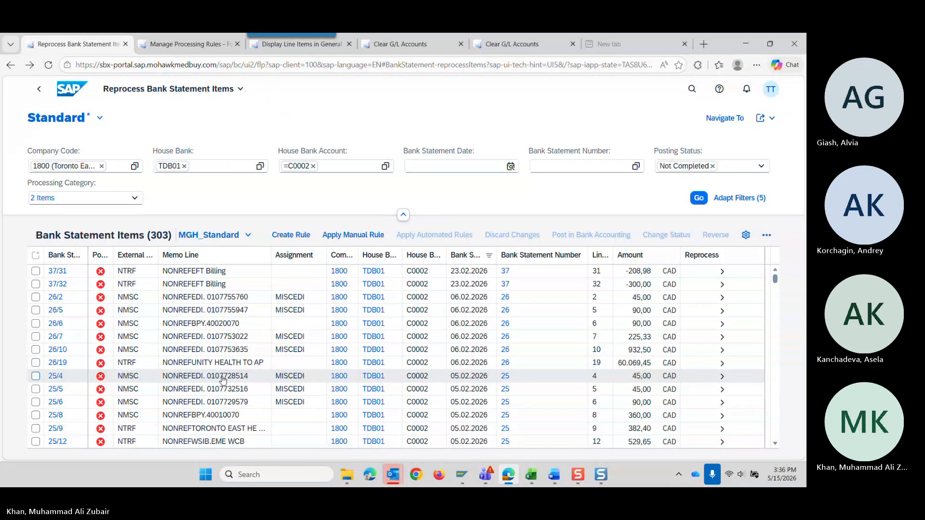
pyautogui.scroll(-15, 222, 381)
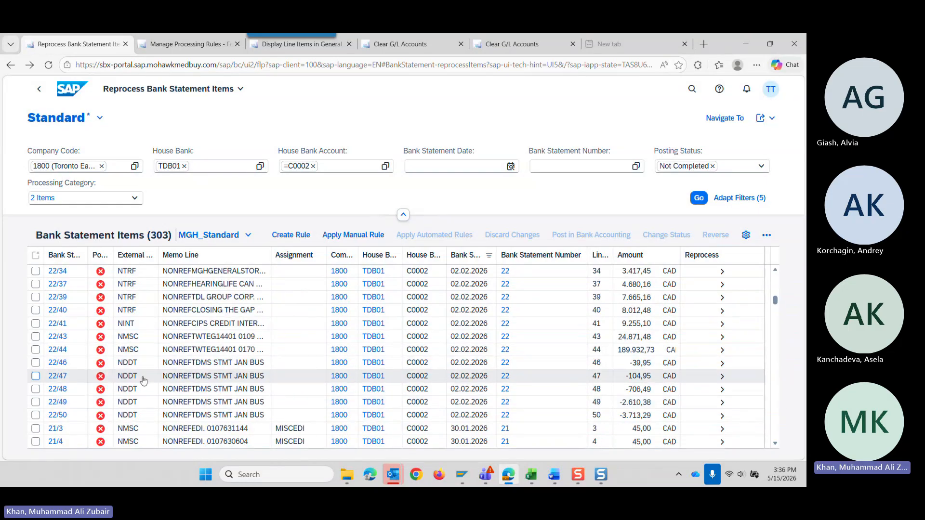
pyautogui.click(36, 377)
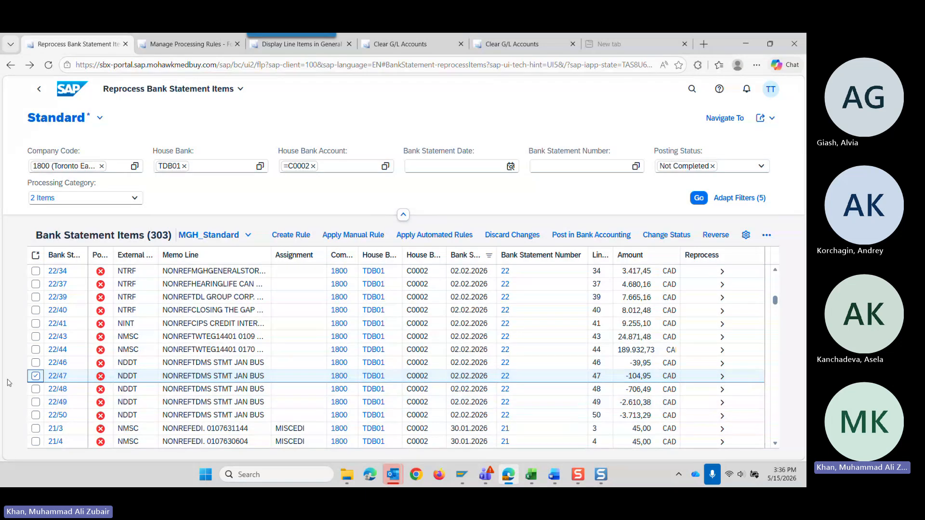
pyautogui.click(347, 236)
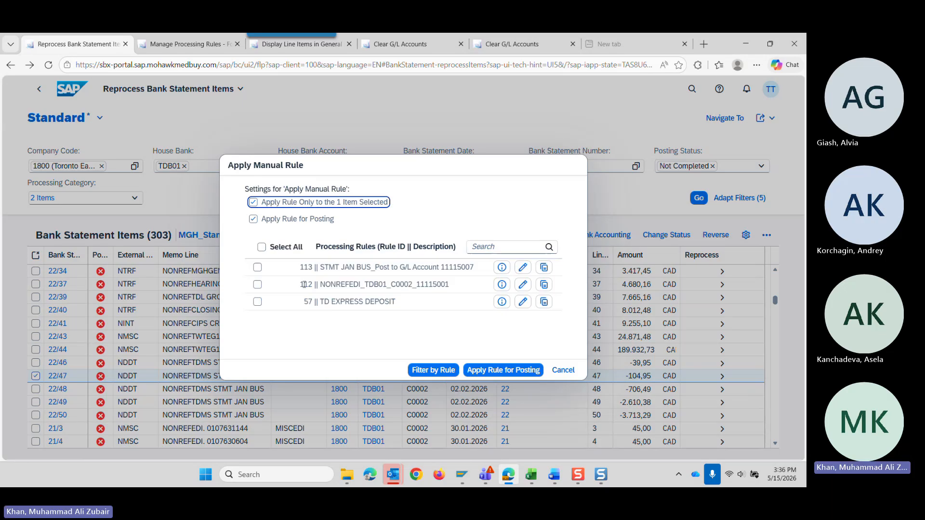
pyautogui.click(258, 268)
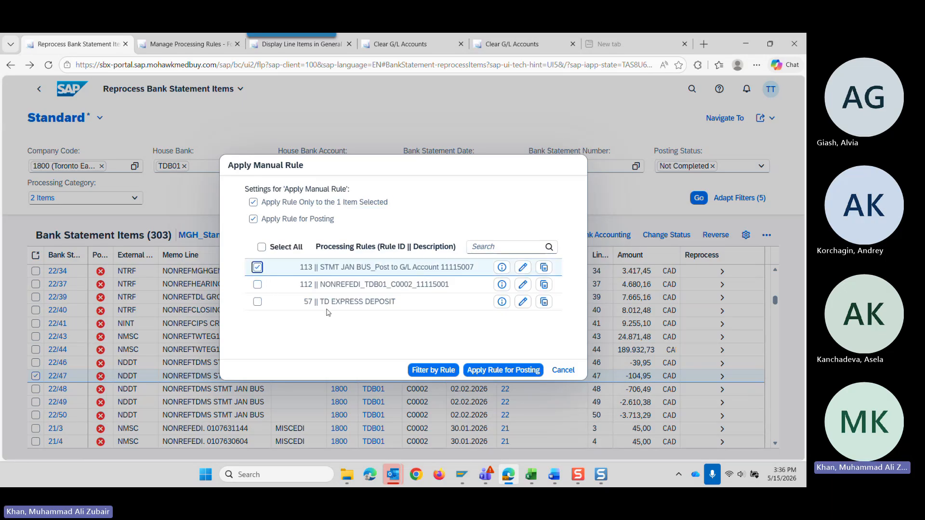
pyautogui.click(491, 375)
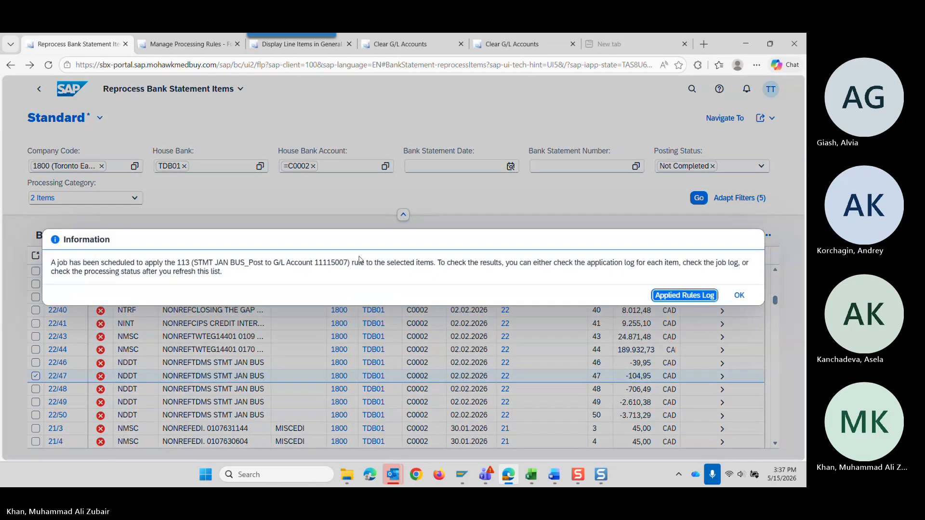
# Examine the job log for the applied rule in Application Jobs, and return to the bank statement items.
pyautogui.click(690, 300)
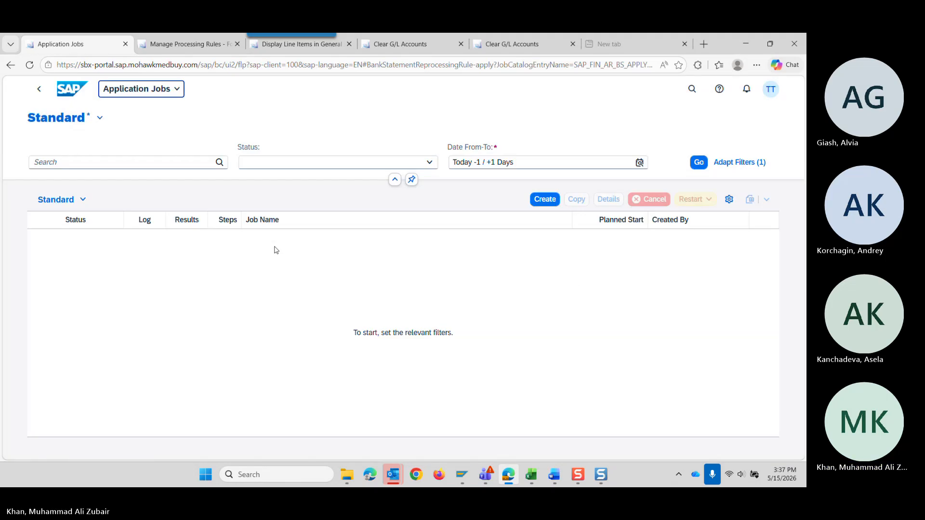
pyautogui.click(699, 162)
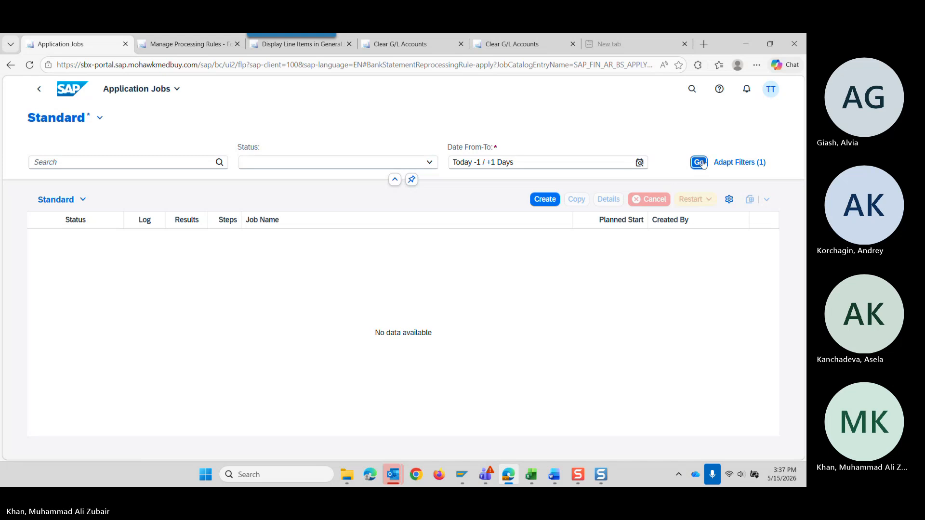
pyautogui.click(189, 240)
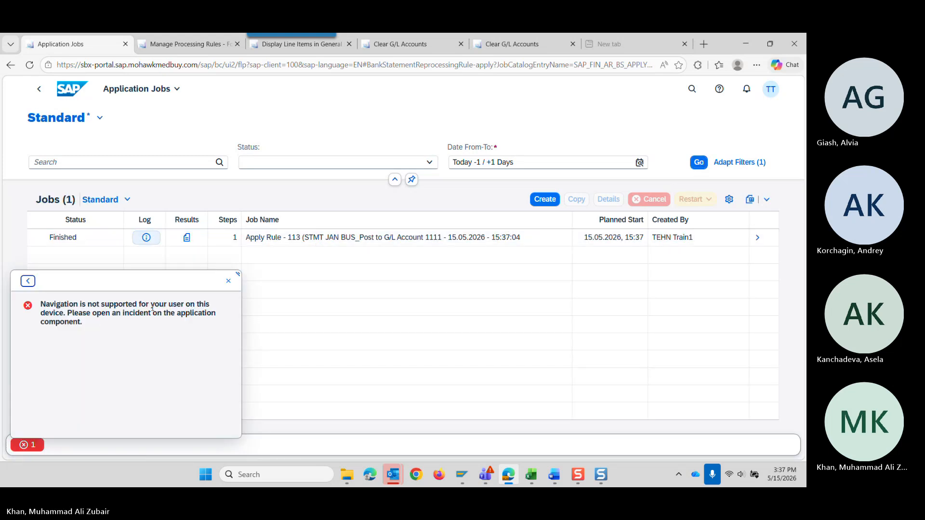
pyautogui.click(226, 283)
pyautogui.click(146, 237)
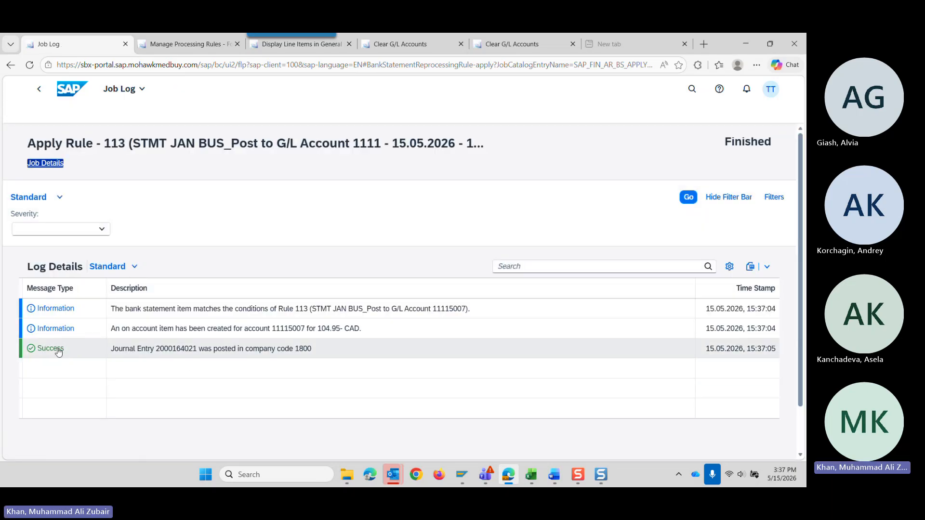
pyautogui.click(41, 94)
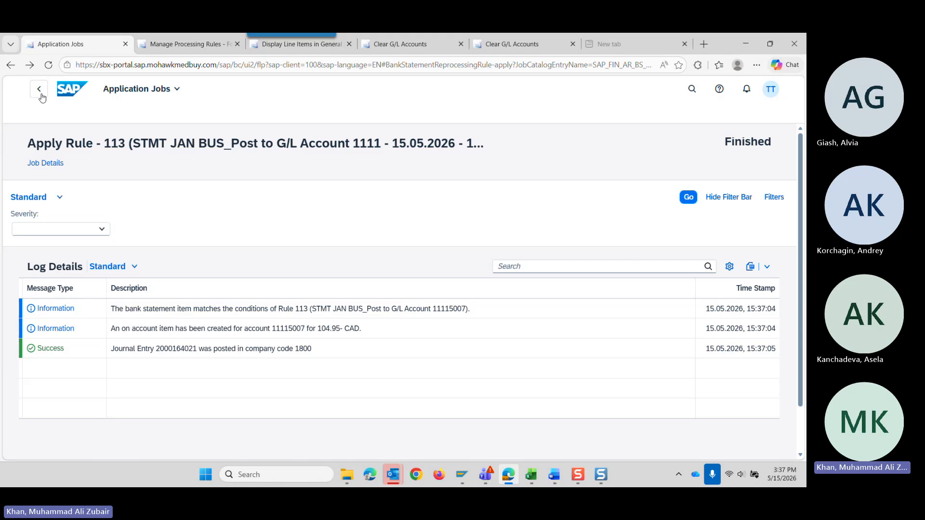
pyautogui.click(40, 92)
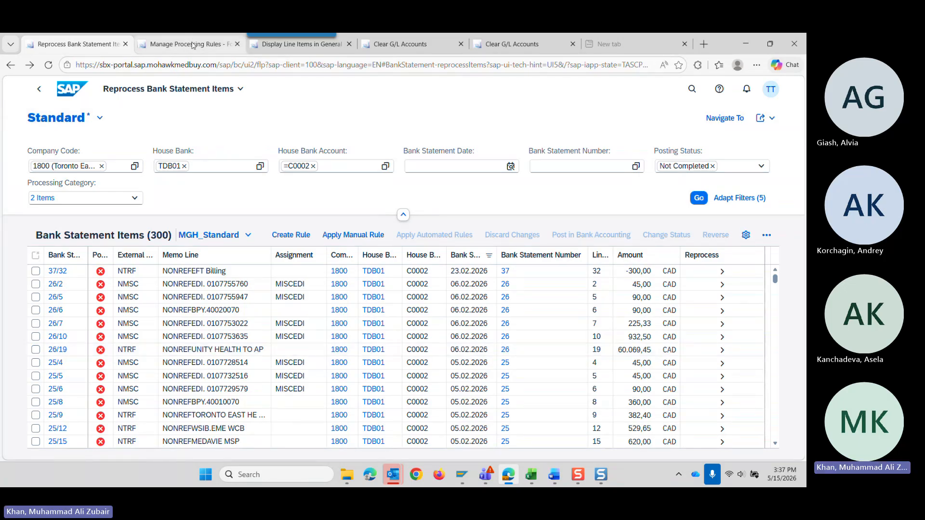
# Automate rule 113 in Manage Processing Rules with journal entry type ZR and procedure type 001 (One-Step Posting).
pyautogui.click(192, 45)
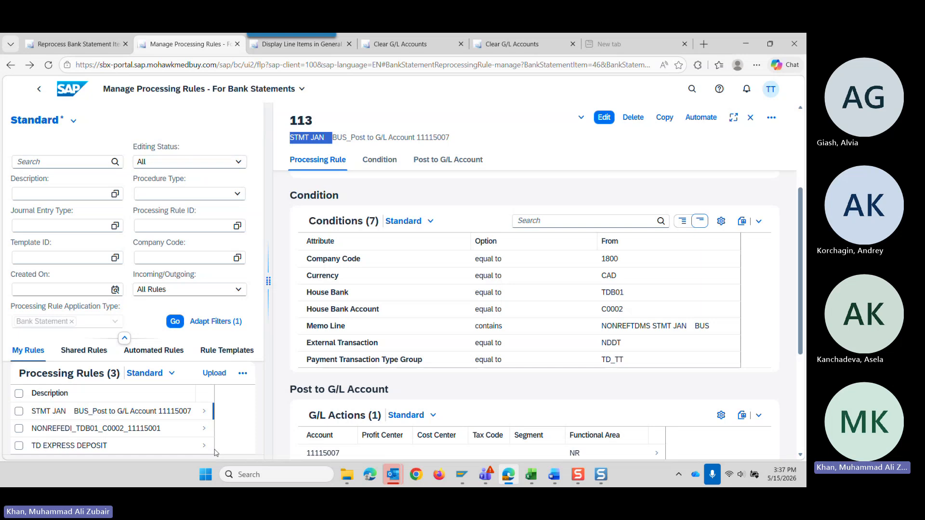
pyautogui.click(739, 130)
pyautogui.click(702, 118)
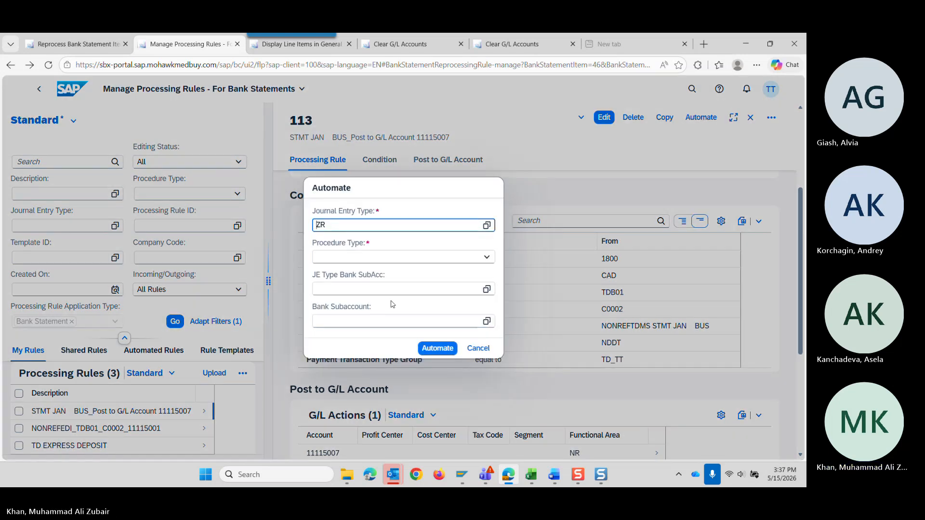
pyautogui.click(486, 256)
pyautogui.click(451, 271)
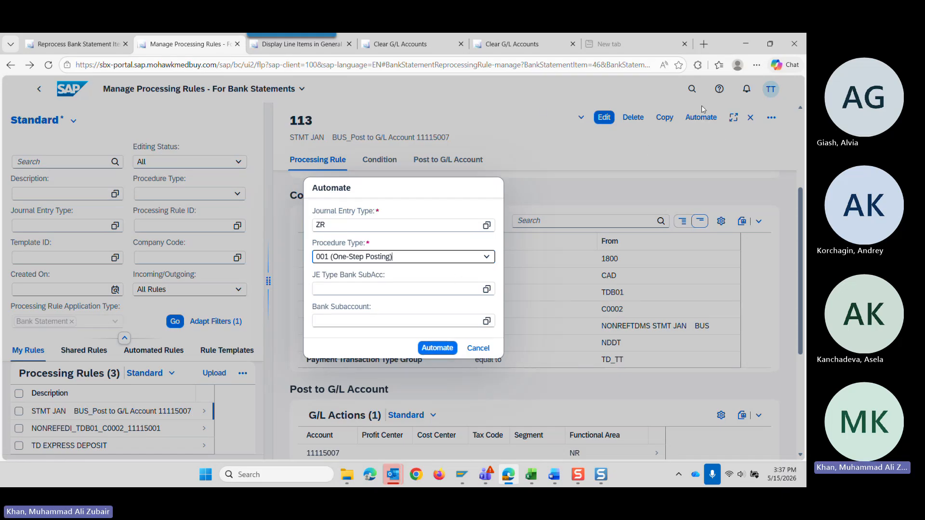
pyautogui.click(437, 348)
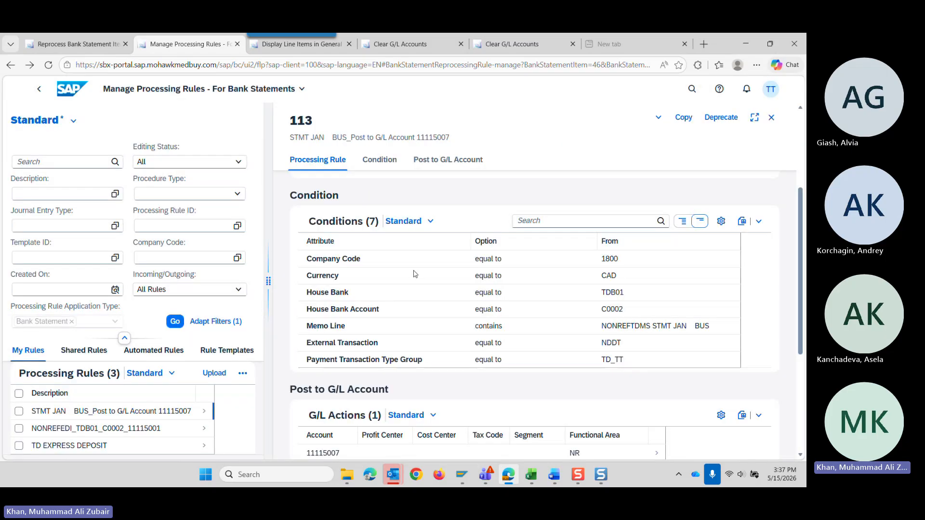
# Return to Reprocess Bank Statement Items and look through the items that are not completed.
pyautogui.click(69, 45)
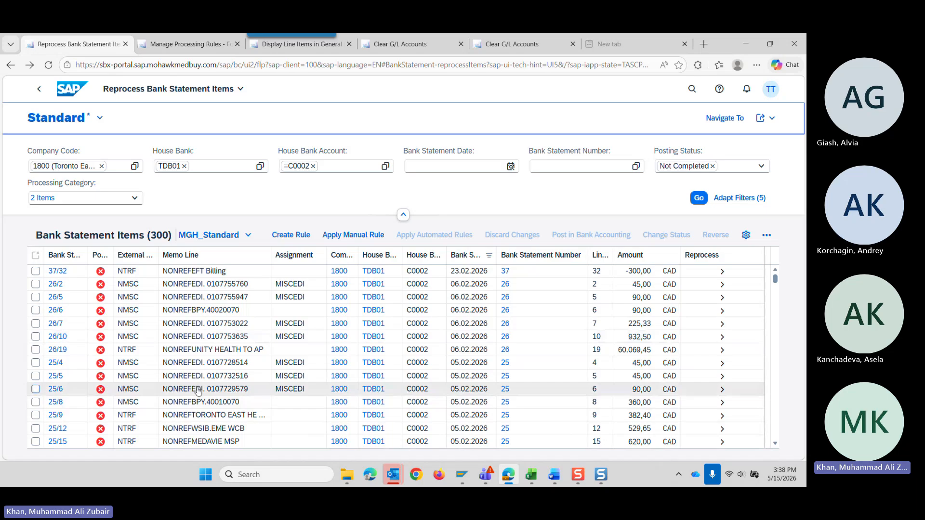
pyautogui.scroll(-3, 199, 391)
pyautogui.scroll(3, 196, 354)
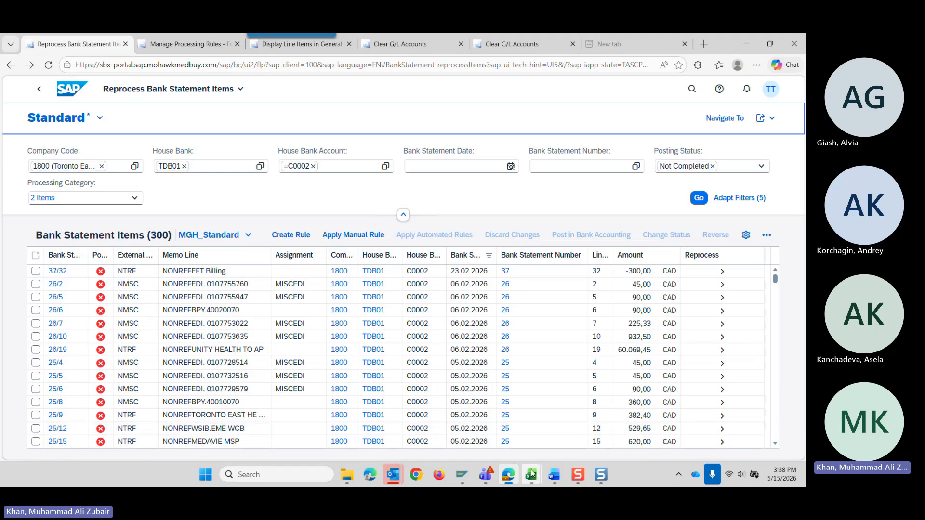
# Switch to the Clearing accounts workbook in Excel and examine the EBS (ZR) and clearing (AB) entries under AP Entry on the Intro sheet.
pyautogui.moveTo(532, 475)
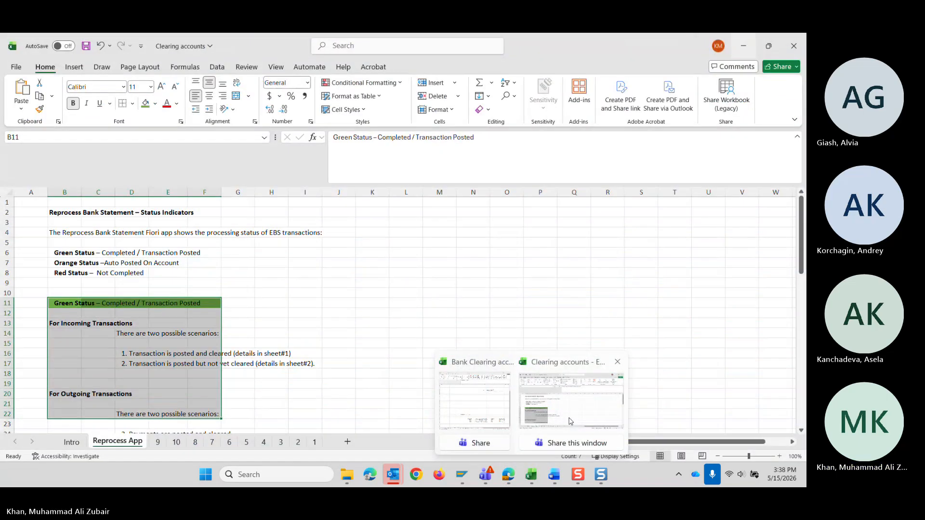
pyautogui.click(570, 421)
pyautogui.scroll(-15, 124, 403)
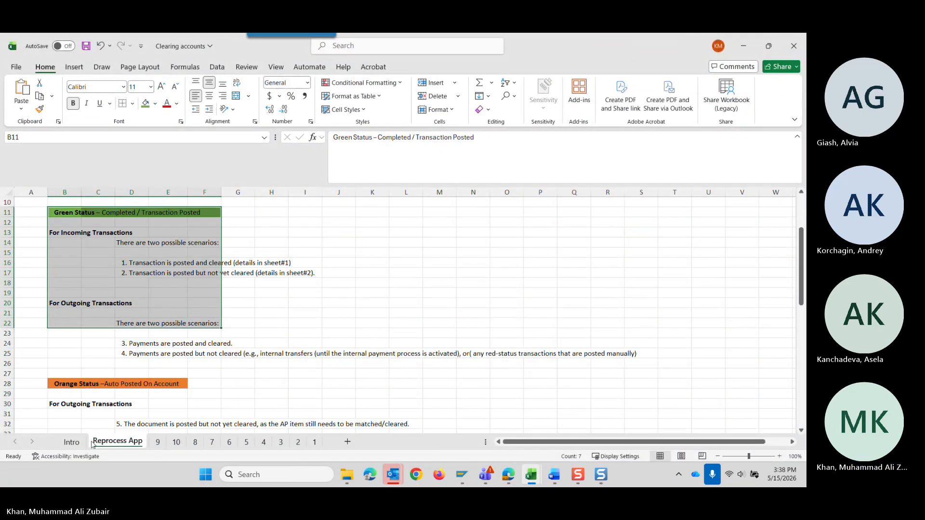
pyautogui.scroll(15, 121, 394)
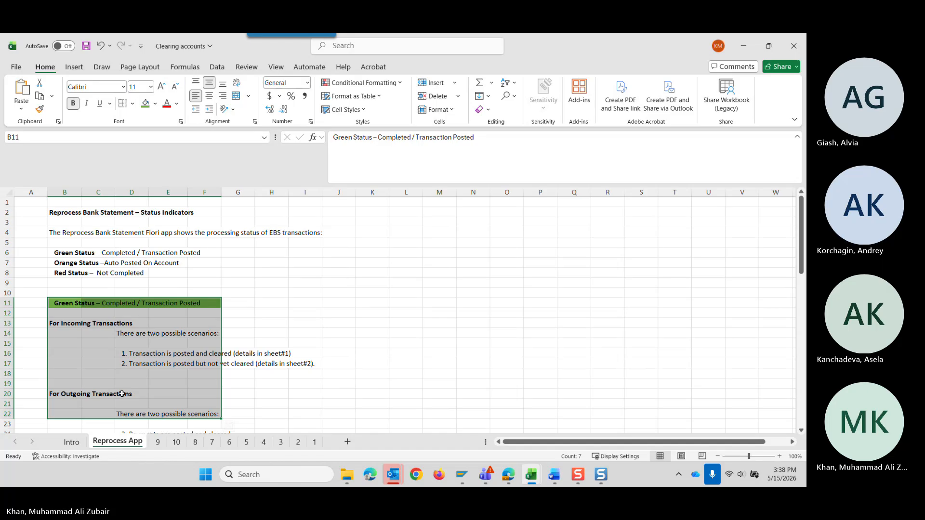
pyautogui.click(71, 442)
pyautogui.scroll(-12, 152, 342)
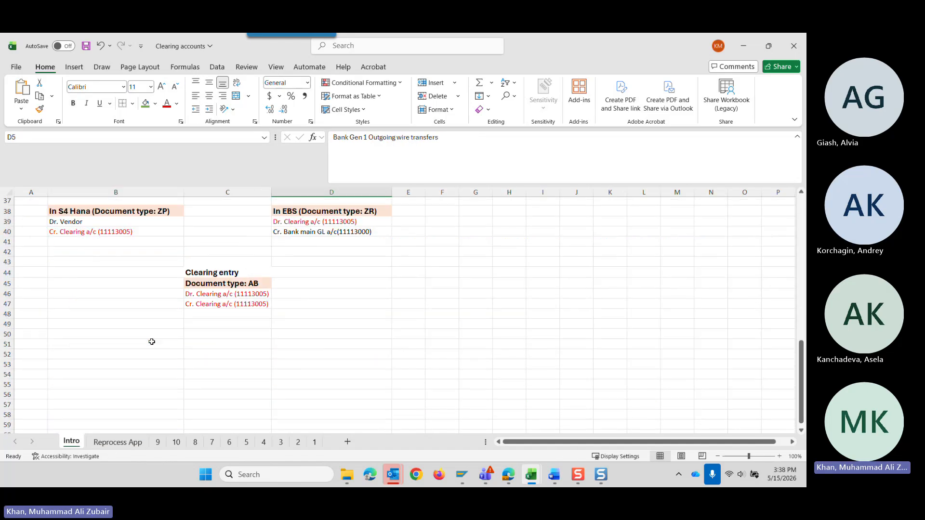
pyautogui.scroll(8, 152, 342)
pyautogui.scroll(-7, 151, 342)
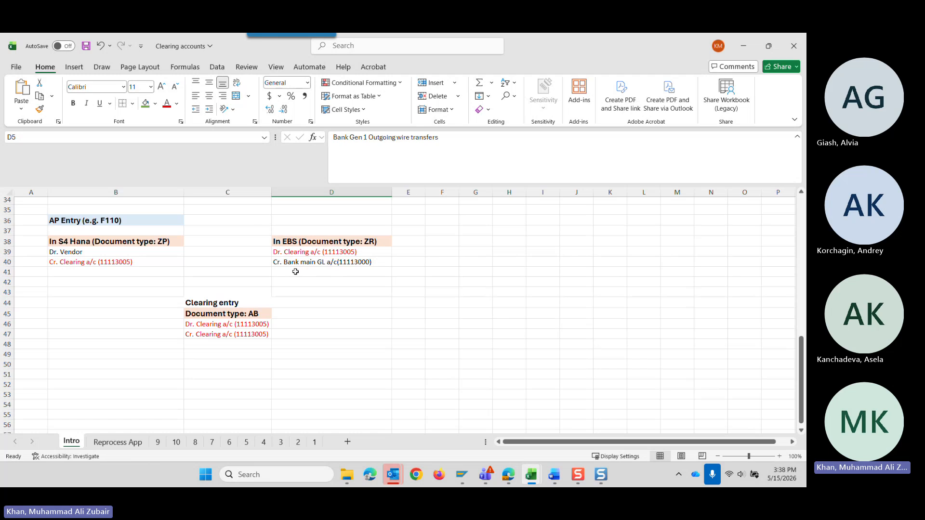
pyautogui.moveTo(259, 227); pyautogui.dragTo(348, 274)
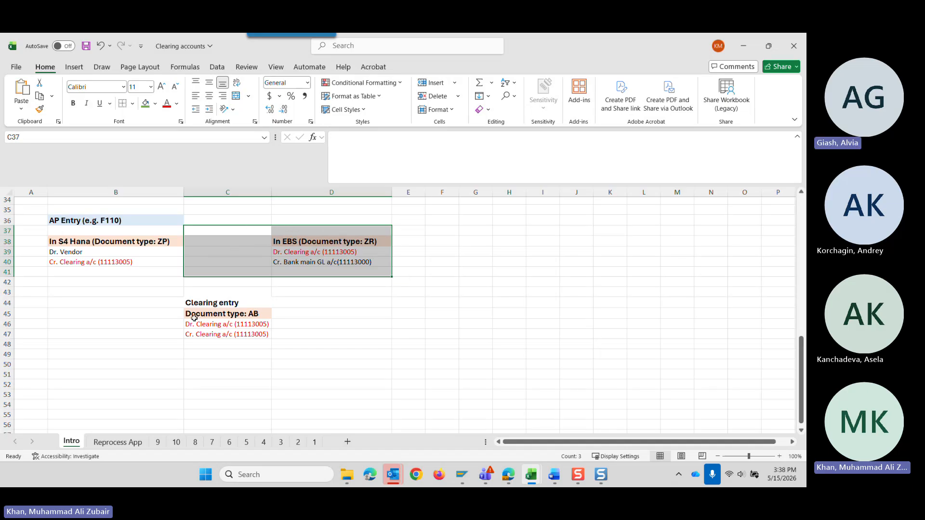
pyautogui.moveTo(160, 292); pyautogui.dragTo(279, 357)
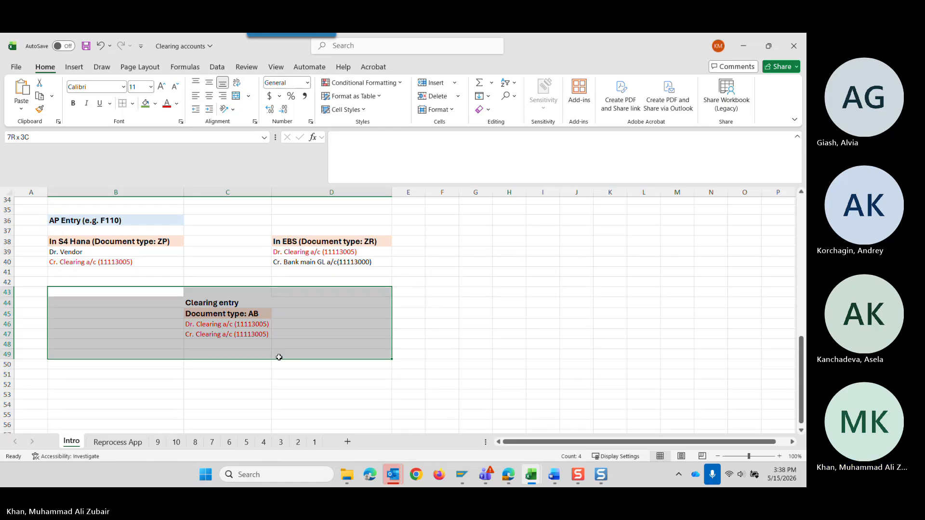
pyautogui.moveTo(278, 357); pyautogui.dragTo(279, 357)
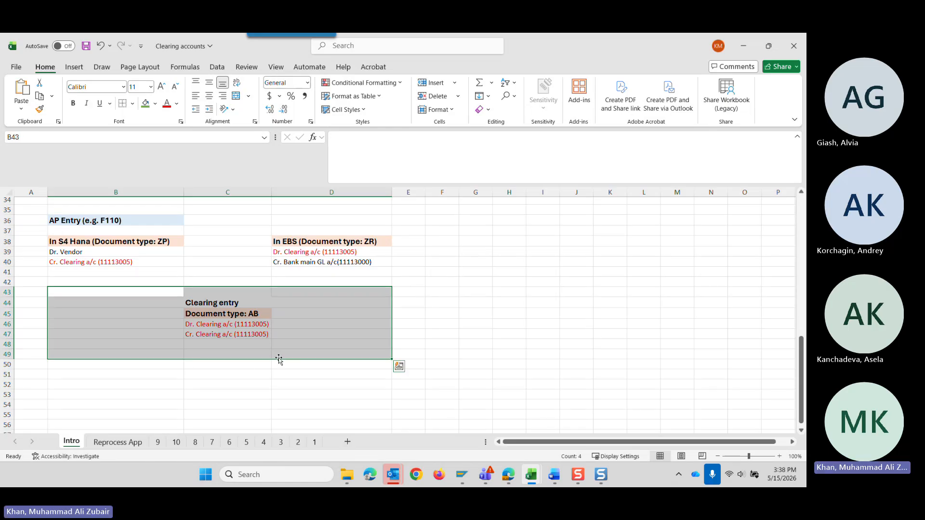
# Compare the S4 Hana ZP entry, the EBS ZR entry and the AB clearing entry for AP payments on the Intro sheet.
pyautogui.click(117, 444)
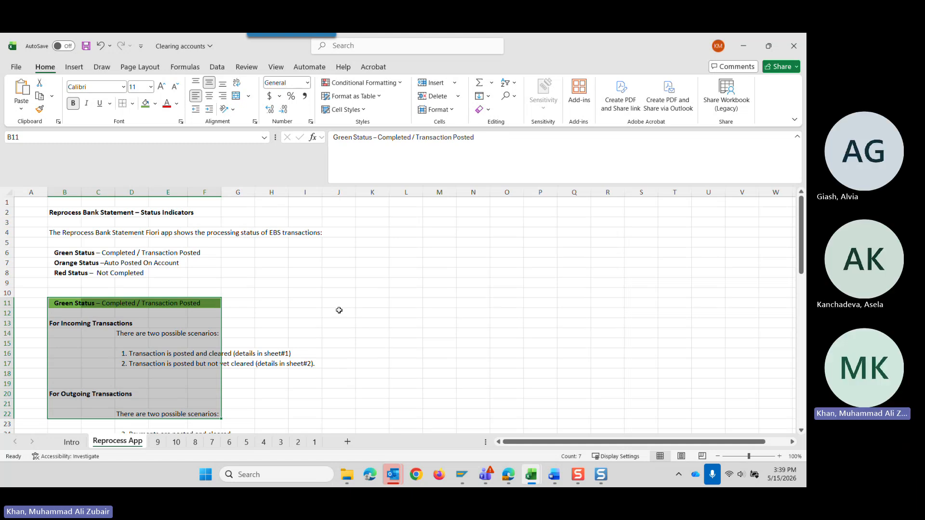
pyautogui.click(72, 442)
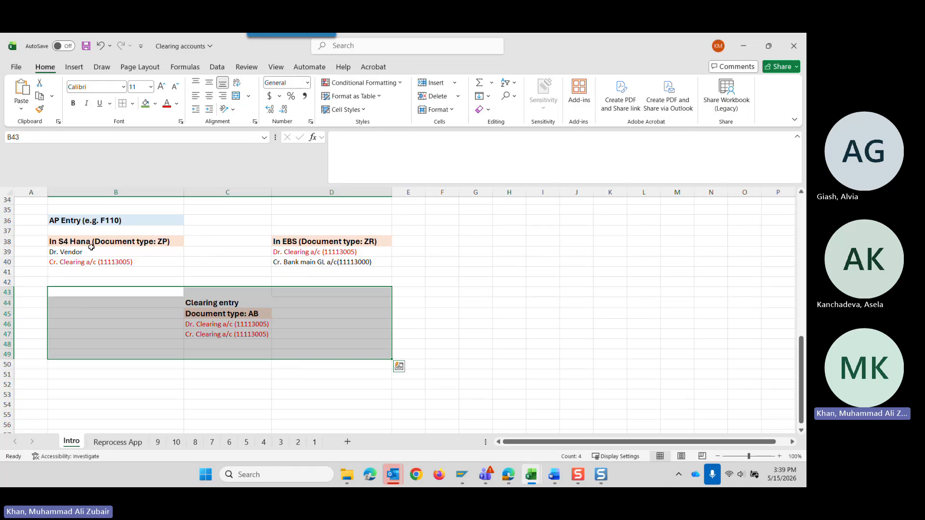
pyautogui.moveTo(91, 247); pyautogui.dragTo(99, 270)
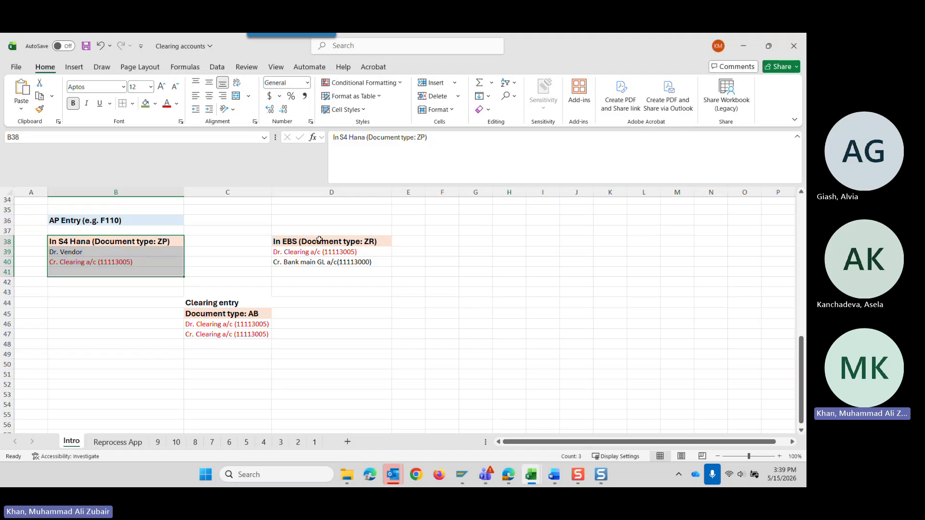
pyautogui.moveTo(318, 241); pyautogui.dragTo(325, 269)
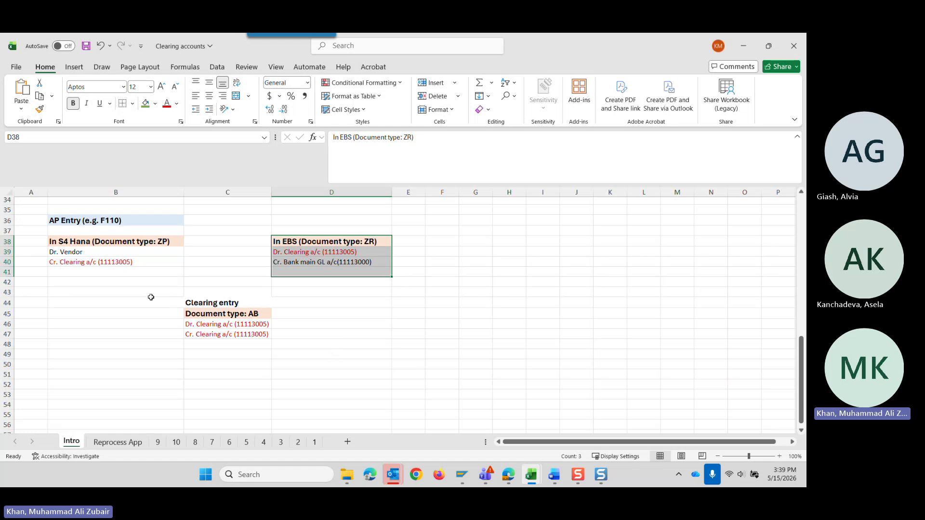
pyautogui.moveTo(151, 296); pyautogui.dragTo(287, 369)
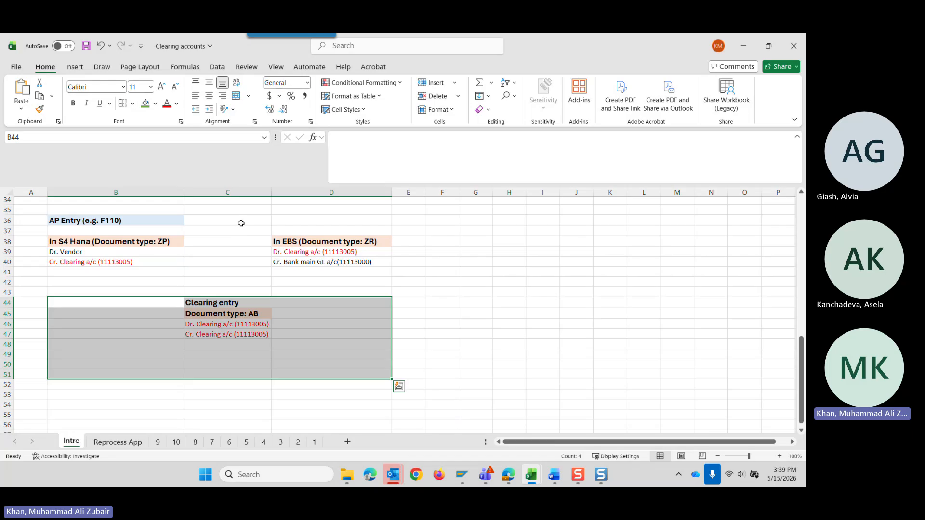
pyautogui.moveTo(30, 237); pyautogui.dragTo(374, 382)
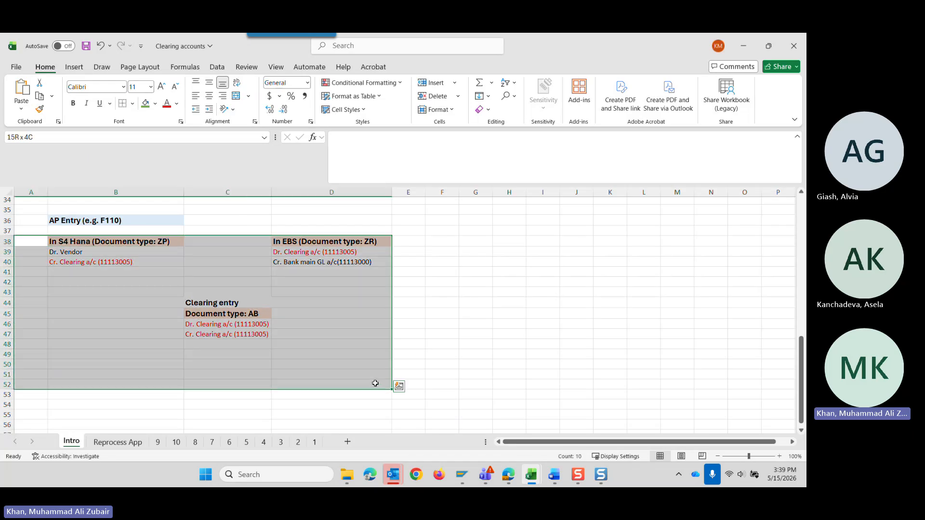
pyautogui.moveTo(244, 219); pyautogui.dragTo(357, 277)
pyautogui.moveTo(164, 303); pyautogui.dragTo(281, 355)
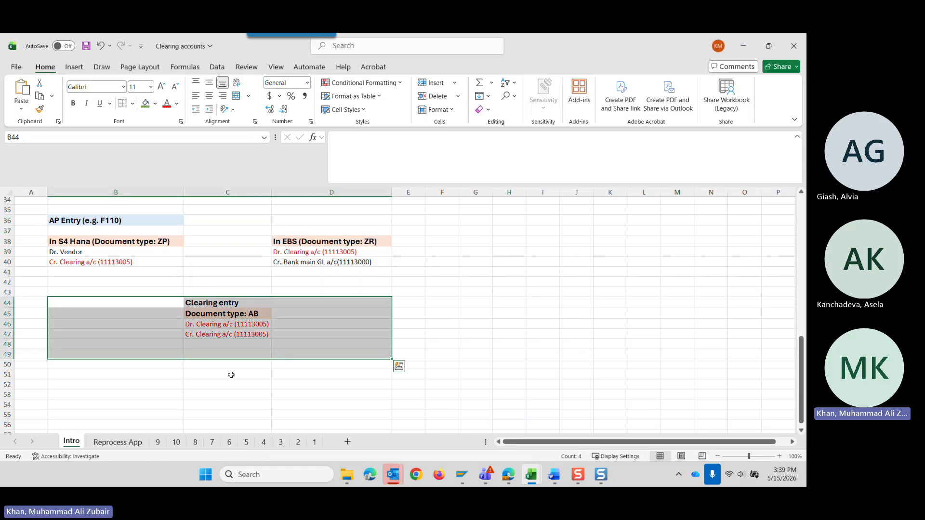
pyautogui.click(117, 442)
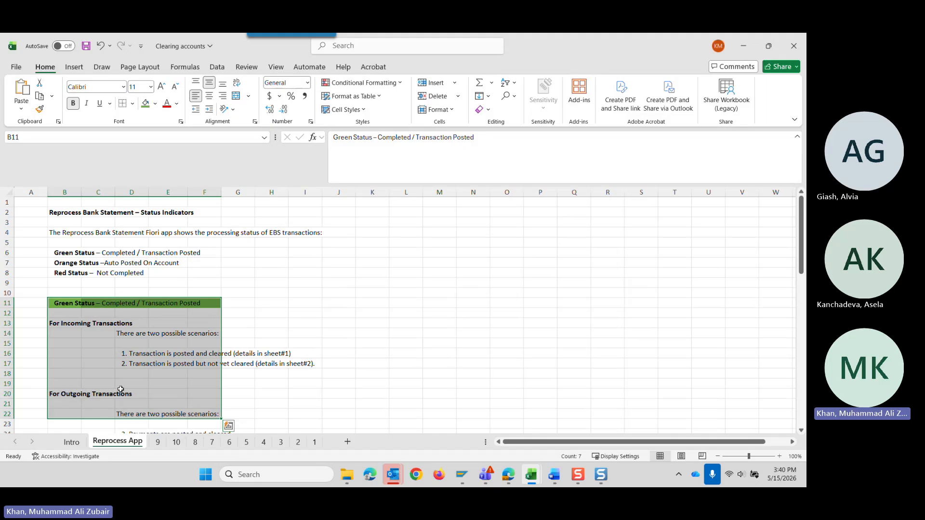
pyautogui.click(71, 442)
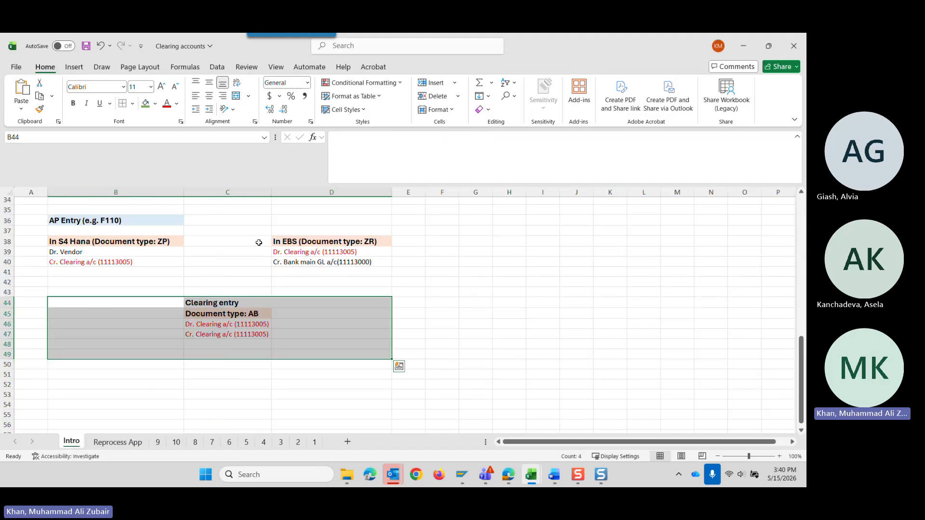
pyautogui.moveTo(255, 232); pyautogui.dragTo(347, 269)
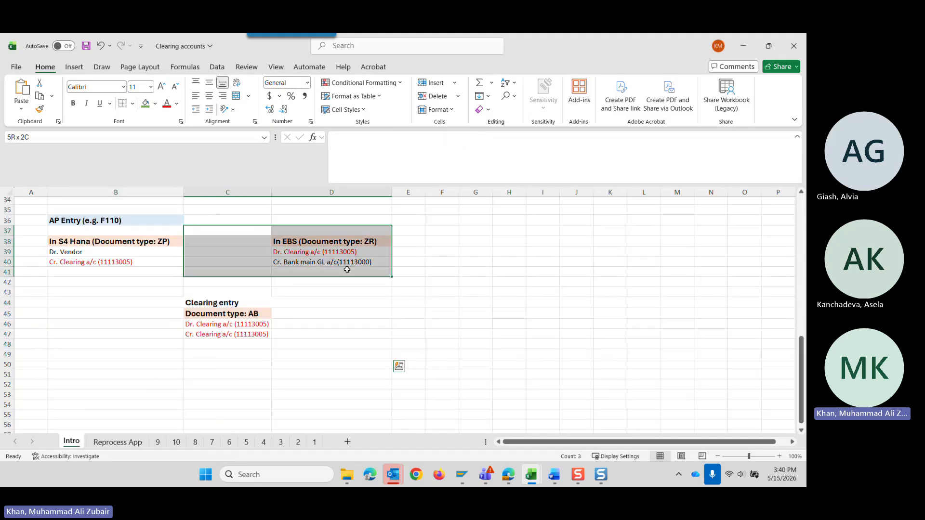
# Read through the green and orange status scenarios and the ways to clear on-account transactions on the Reprocess App sheet.
pyautogui.hotkey('ctrl', 'pagedown')
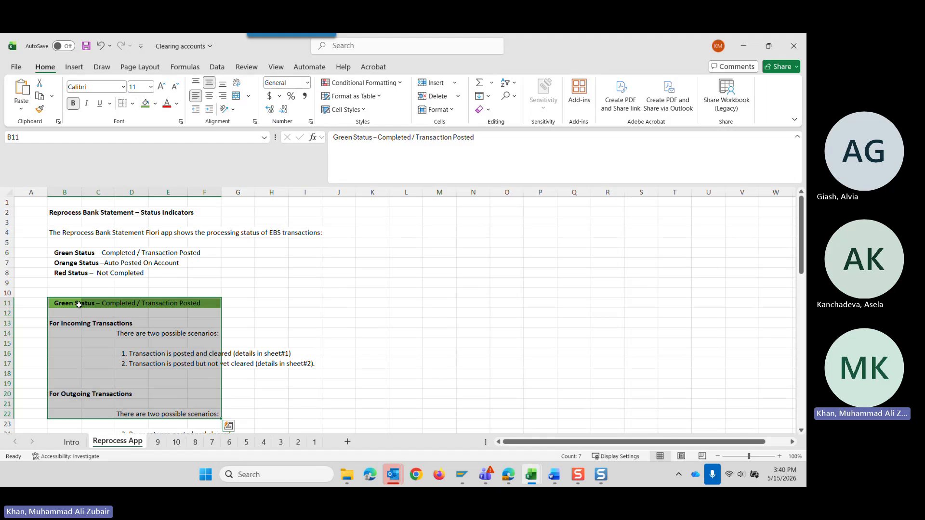
pyautogui.scroll(-3, 107, 331)
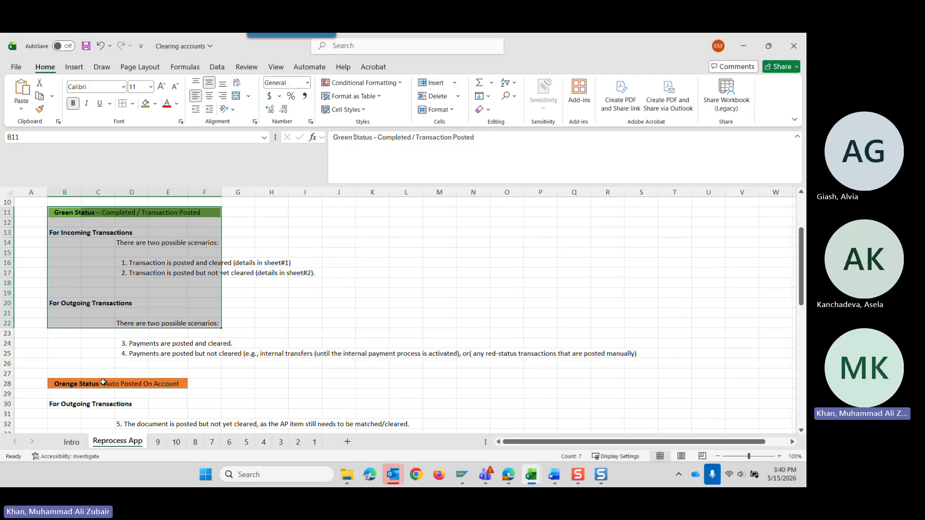
pyautogui.scroll(-9, 102, 385)
pyautogui.scroll(5, 102, 385)
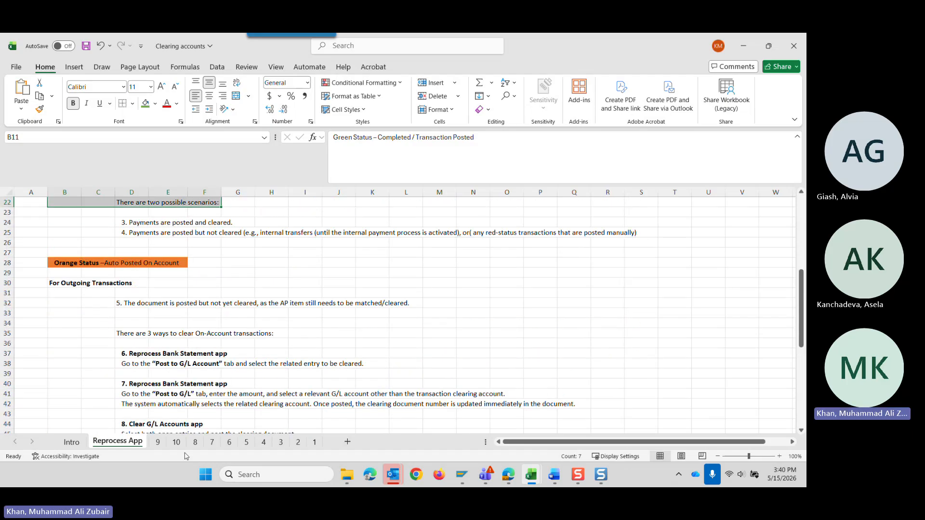
# Look through detail sheets 9 and 10, and examine the Clear G/L Accounts app example on sheet 8.
pyautogui.click(157, 442)
pyautogui.click(176, 442)
pyautogui.click(195, 442)
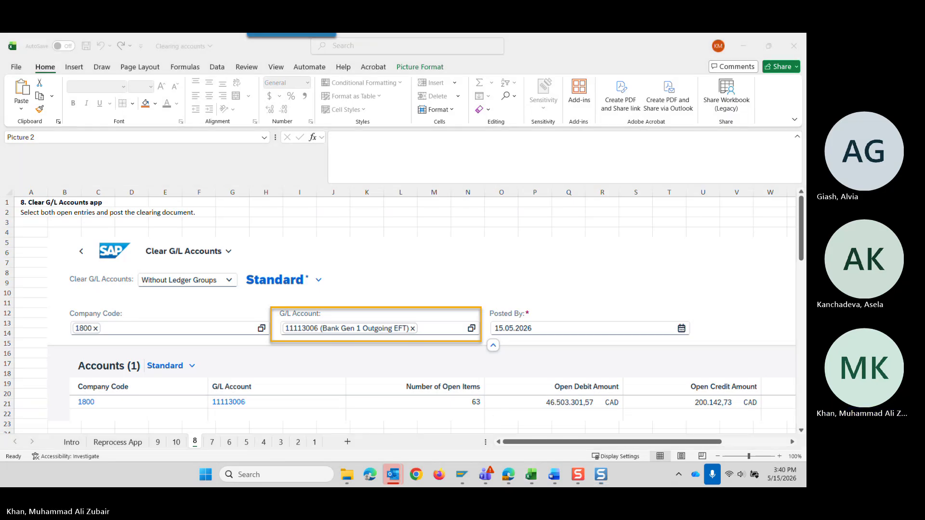
pyautogui.click(680, 291)
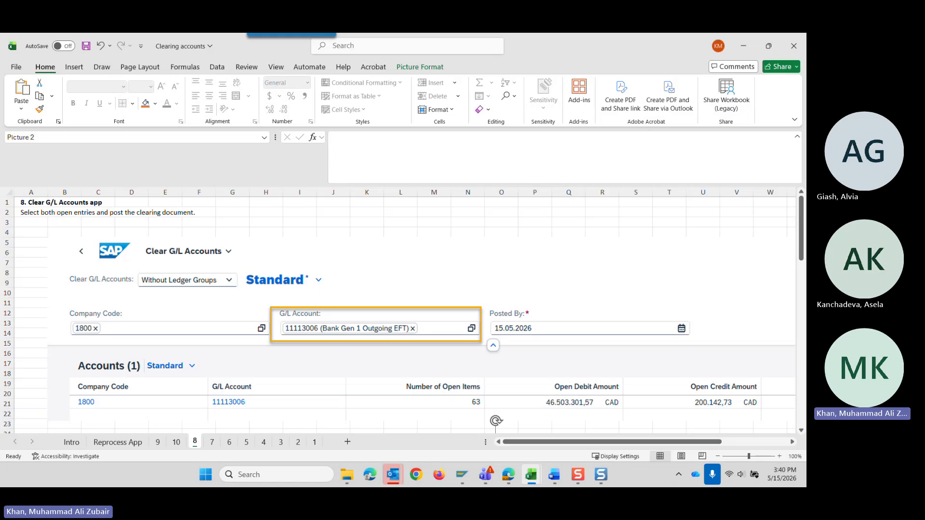